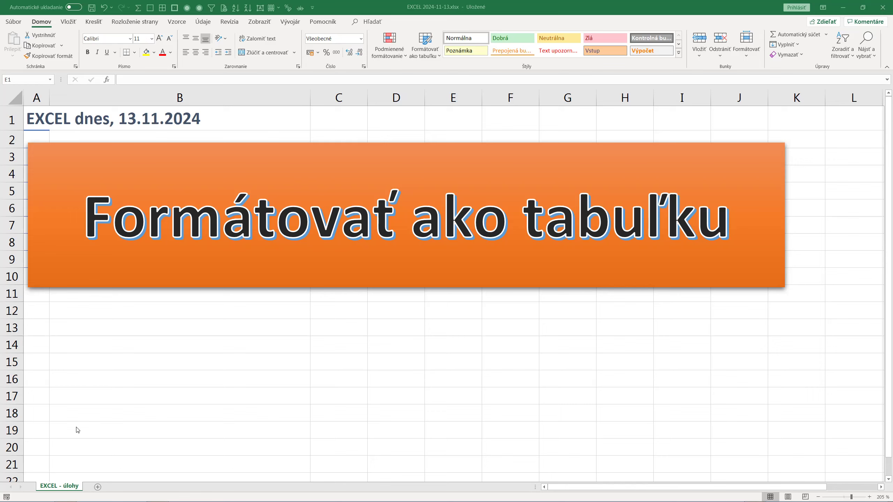
- Add a new sheet and rename it 'Formátovať ako tabuľku'
click(98, 487)
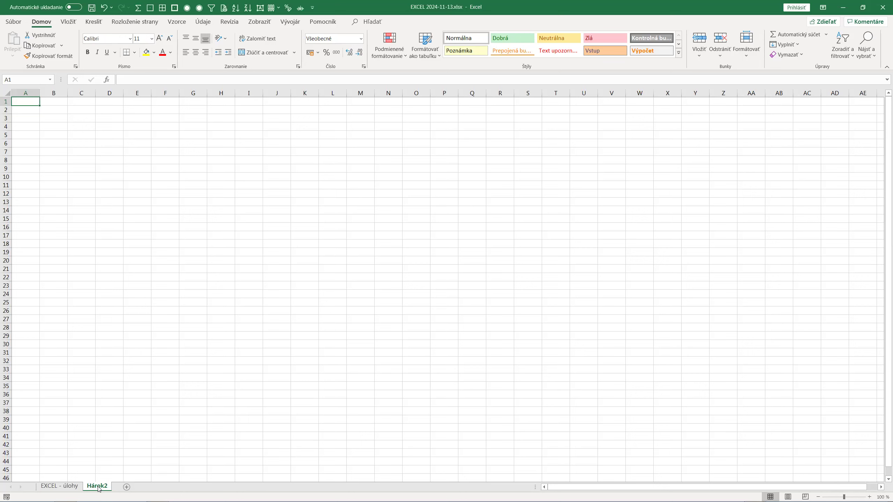
double_click(98, 487)
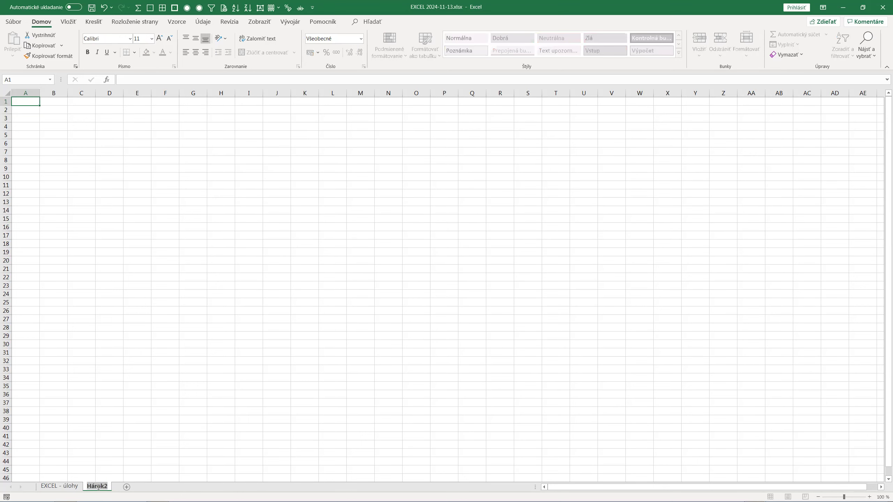
text(Formátovať ako tabuľku)
key(Return)
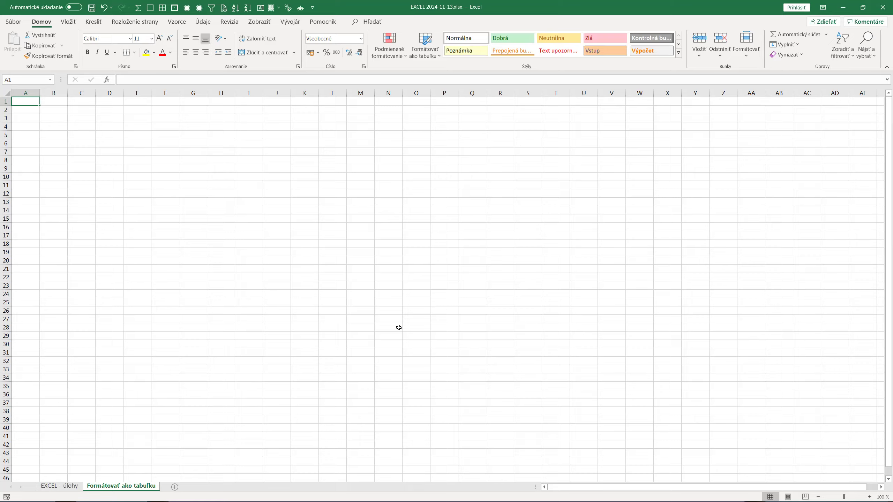
- Zoom the empty sheet from 100 % to 175 % with Ctrl+scroll
ctrl+scroll(398, 327, up, 3)
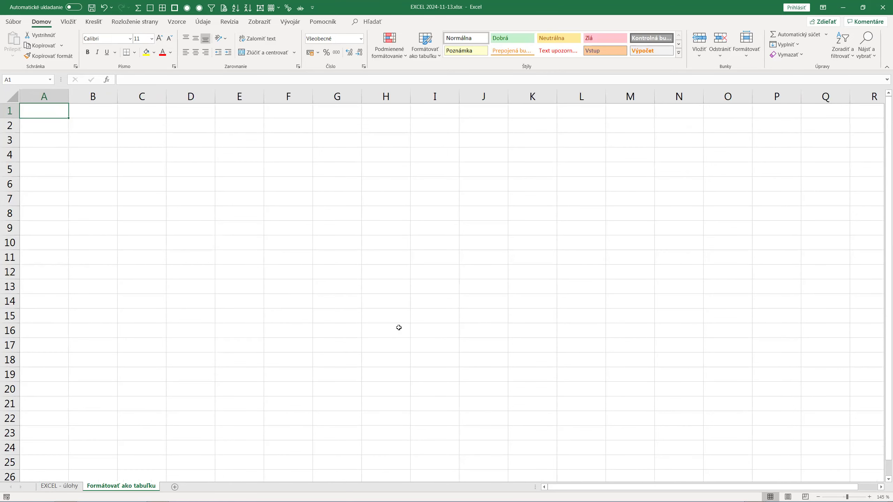
ctrl+scroll(398, 327, up, 2)
key(ctrl+plus)
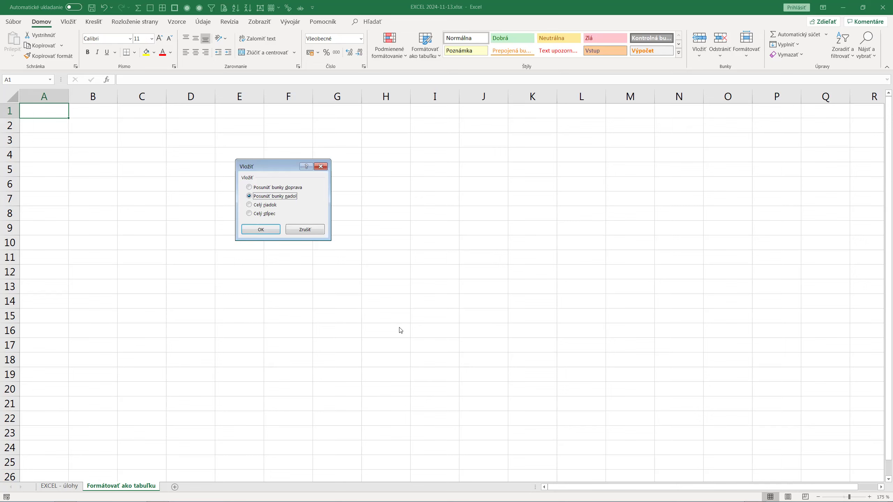
key(r)
key(s)
key(Return)
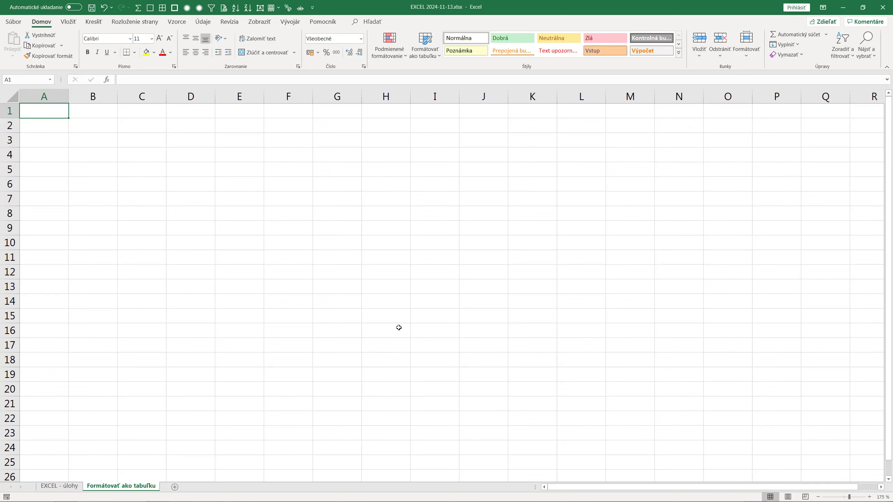
key(ctrl+minus)
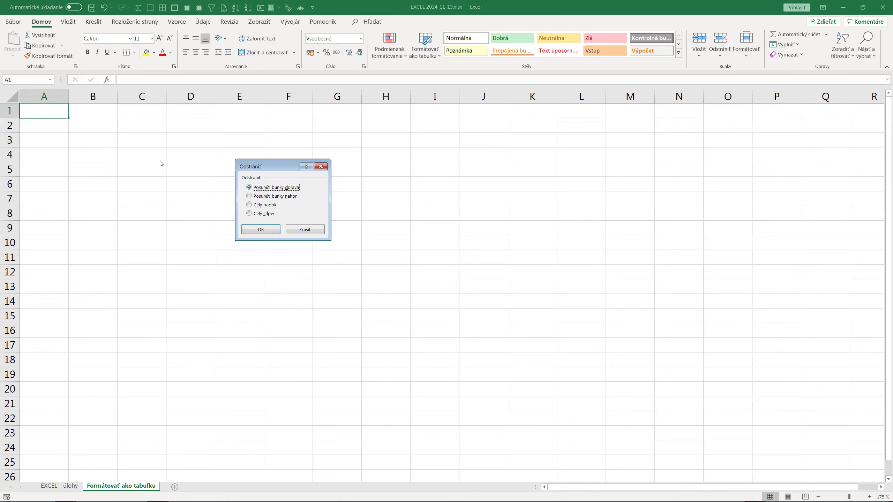
click(261, 207)
click(249, 214)
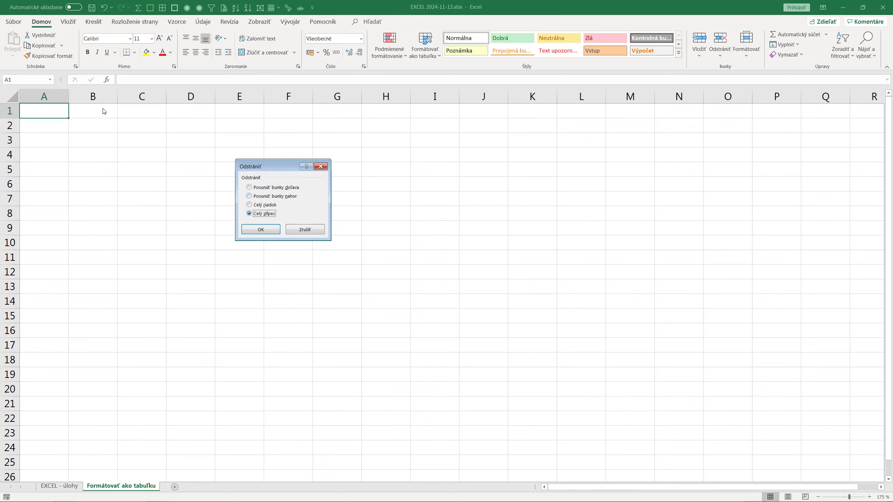
click(305, 229)
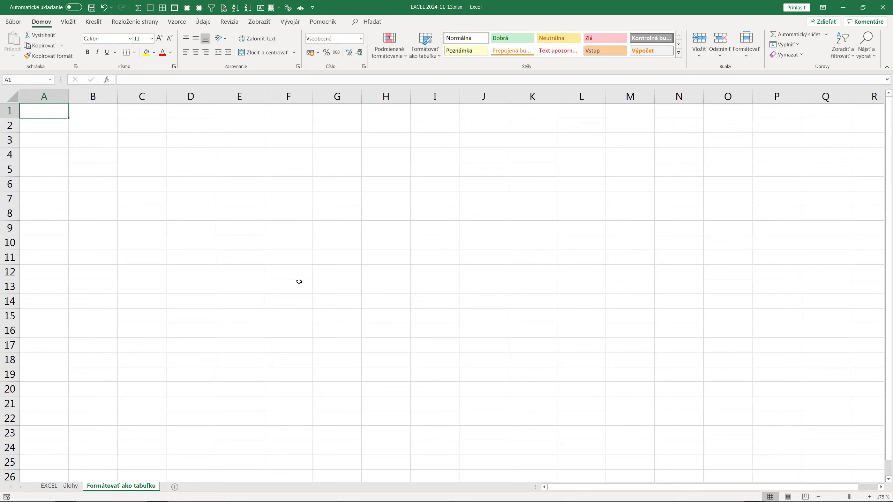
ctrl+scroll(299, 281, up, 1)
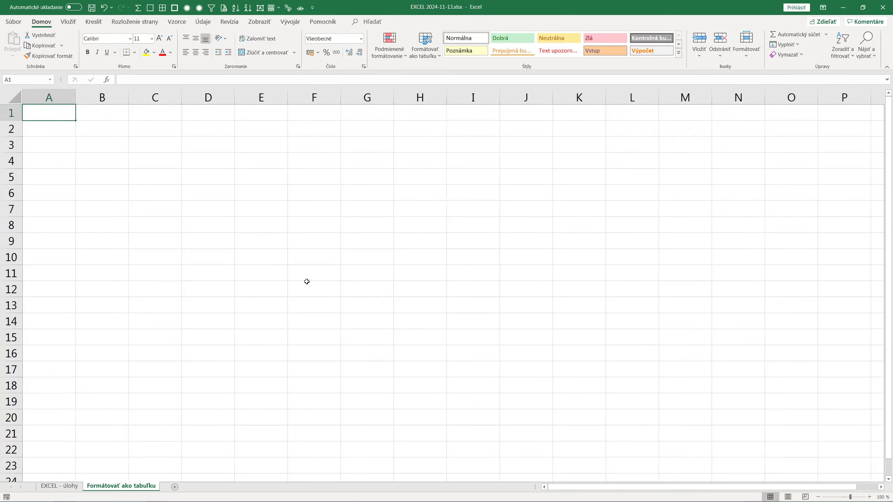
- Format range A1:F10 as a table in an orange light style, giving headers Stĺpec1–Stĺpec6
click(426, 59)
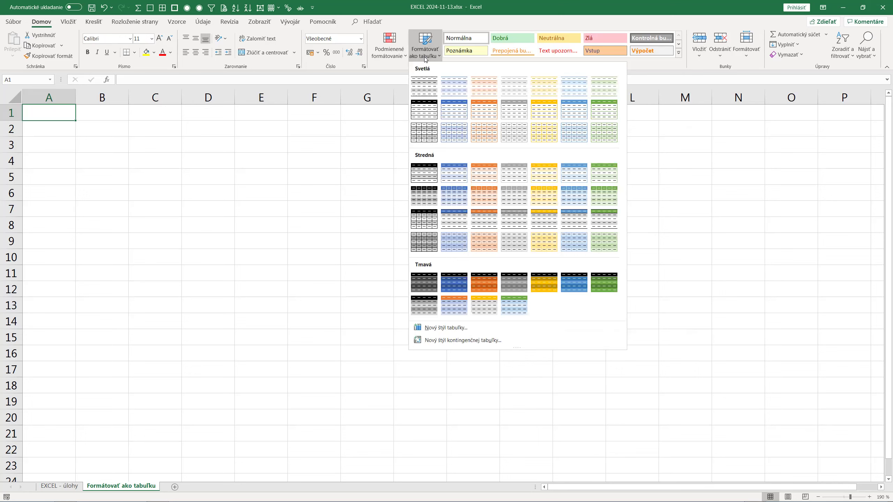
click(482, 113)
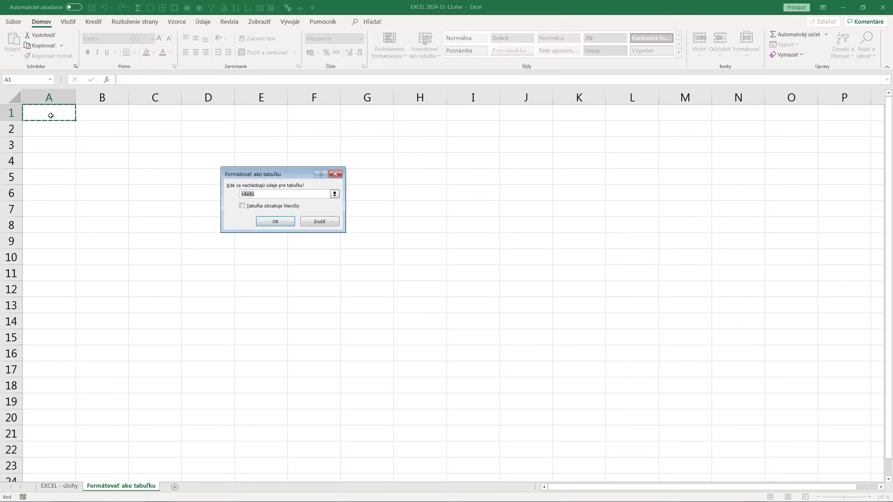
drag(51, 115, 305, 256)
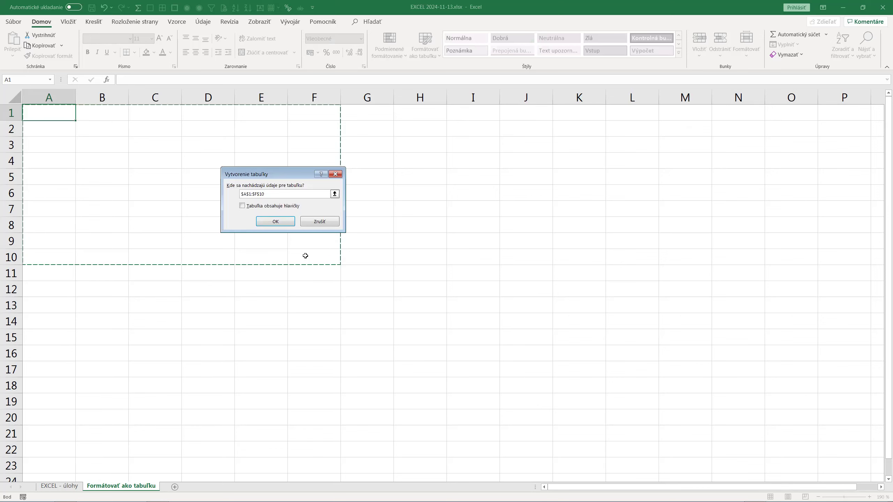
click(276, 221)
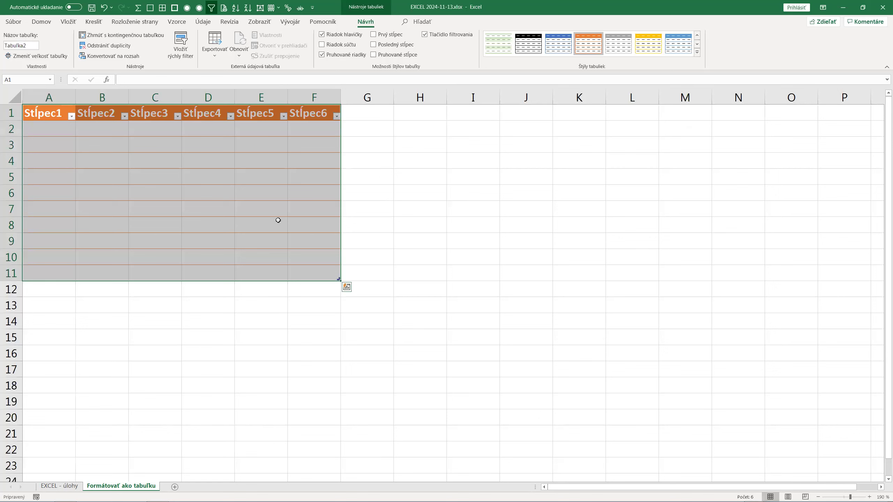
- Switch the table to a blue Stredná style with light-blue banded rows
click(55, 114)
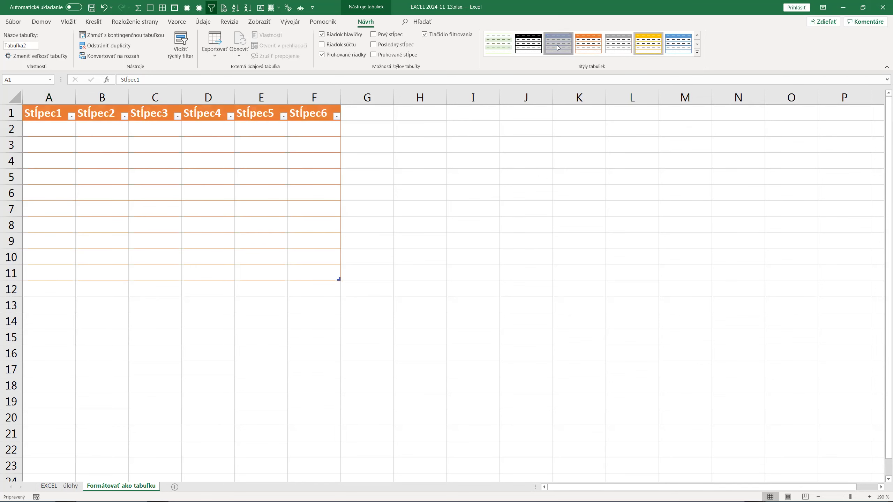
click(696, 52)
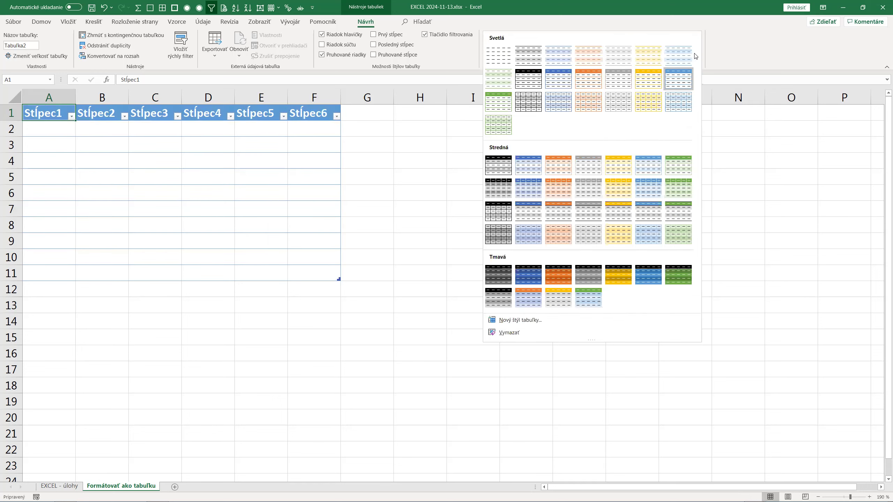
click(652, 170)
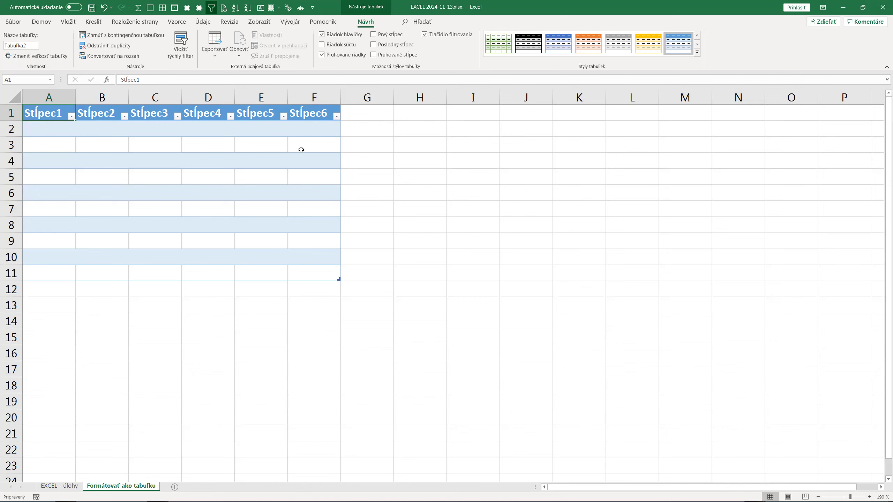
- Drag the table's resize handle through several sizes, finishing at A1:G11 with a Stĺpec7 column
click(65, 128)
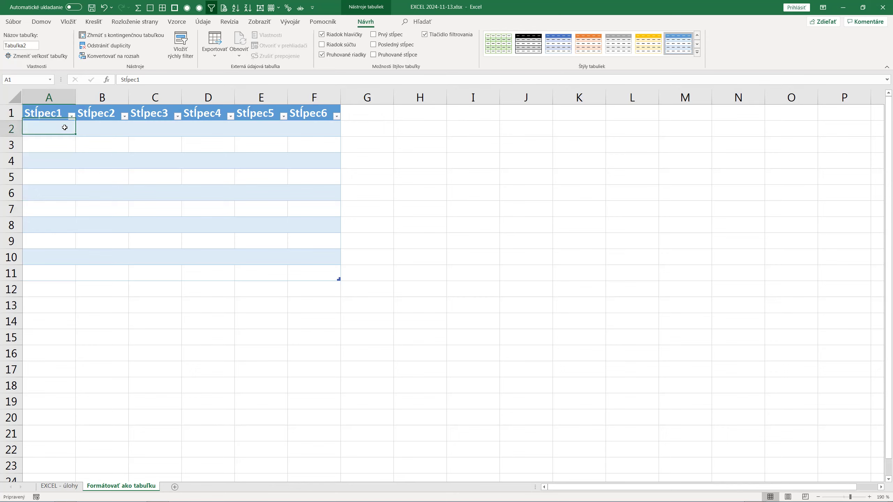
click(68, 142)
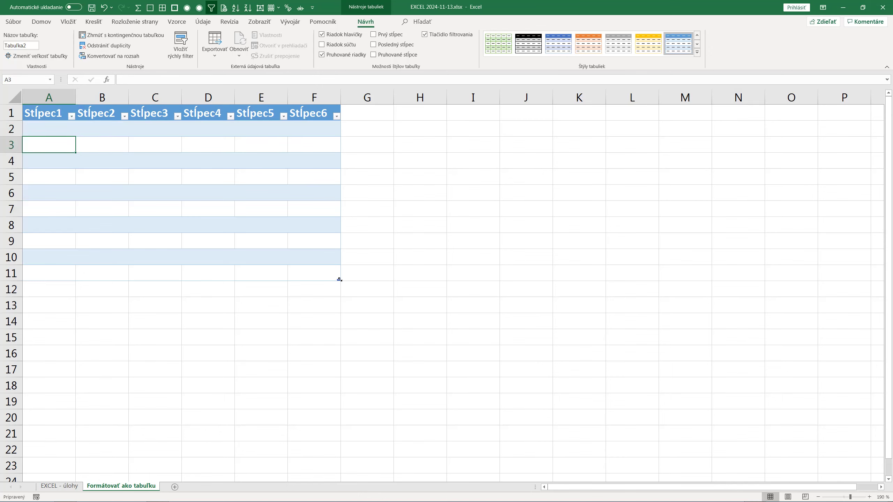
drag(339, 280, 528, 278)
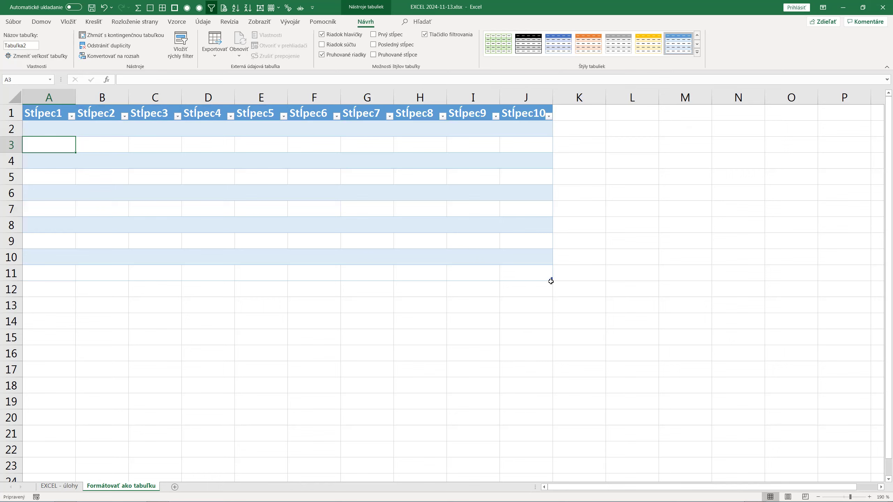
drag(515, 292, 541, 327)
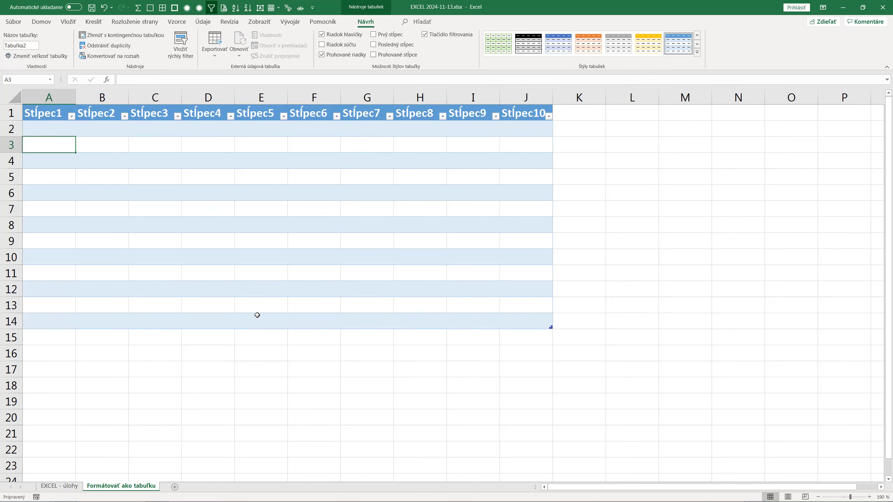
mouse_move(543, 323)
mouse_down()
mouse_move(232, 322)
mouse_move(548, 327)
mouse_up()
mouse_move(549, 332)
mouse_down()
mouse_move(551, 375)
mouse_move(286, 377)
mouse_move(284, 278)
mouse_up()
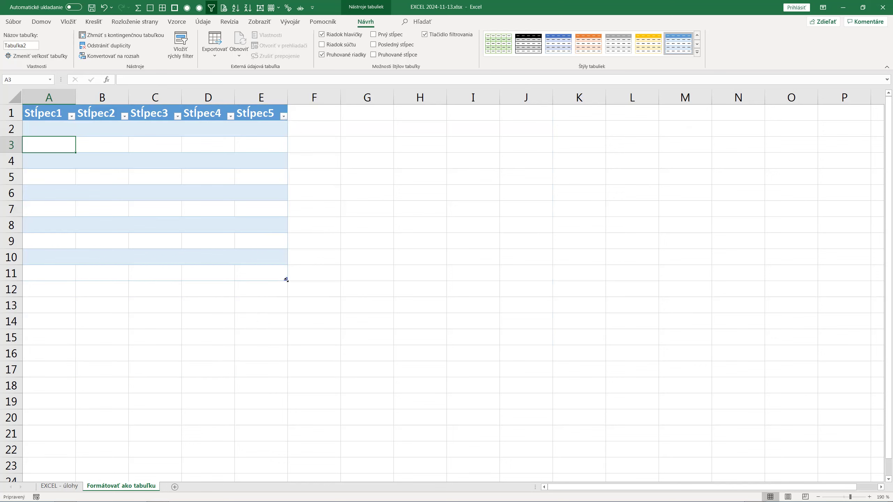
drag(286, 279, 445, 374)
mouse_move(531, 381)
mouse_down()
mouse_move(534, 402)
mouse_move(390, 297)
mouse_up()
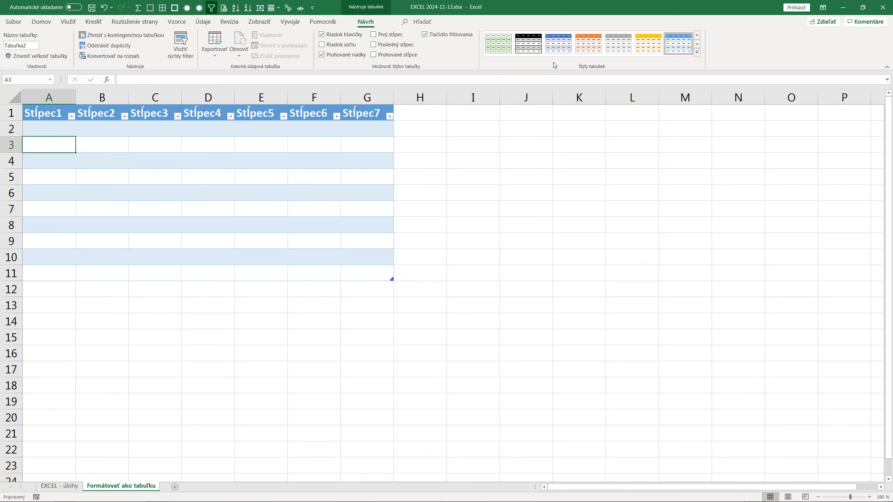
- Apply the dark orange Tmavá table style and shrink the table back to A1:F11
click(697, 52)
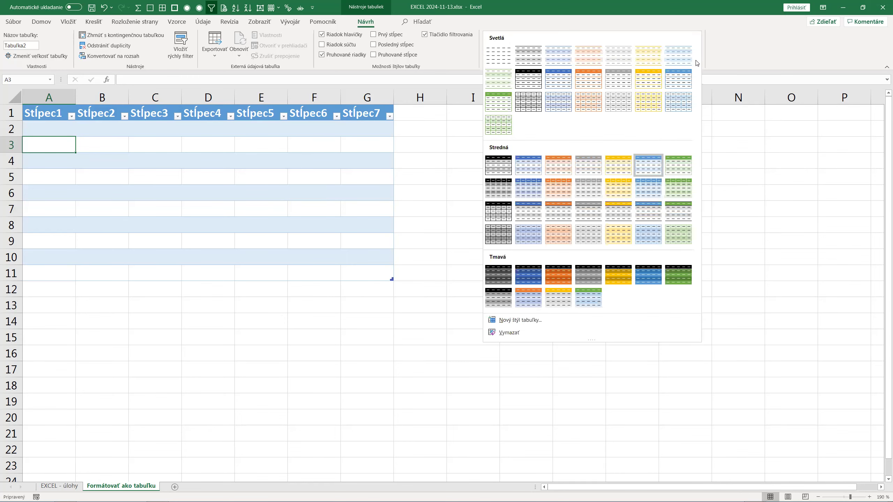
click(551, 274)
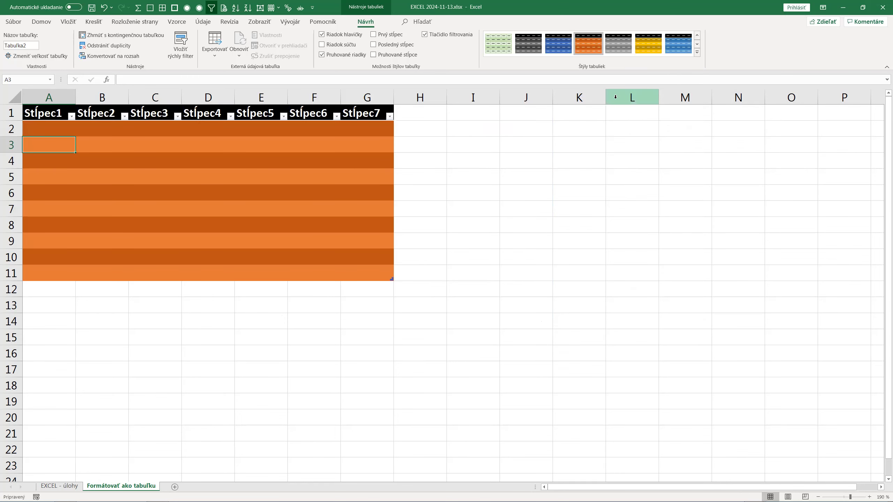
mouse_move(392, 279)
mouse_down()
mouse_move(540, 324)
mouse_move(550, 278)
mouse_up()
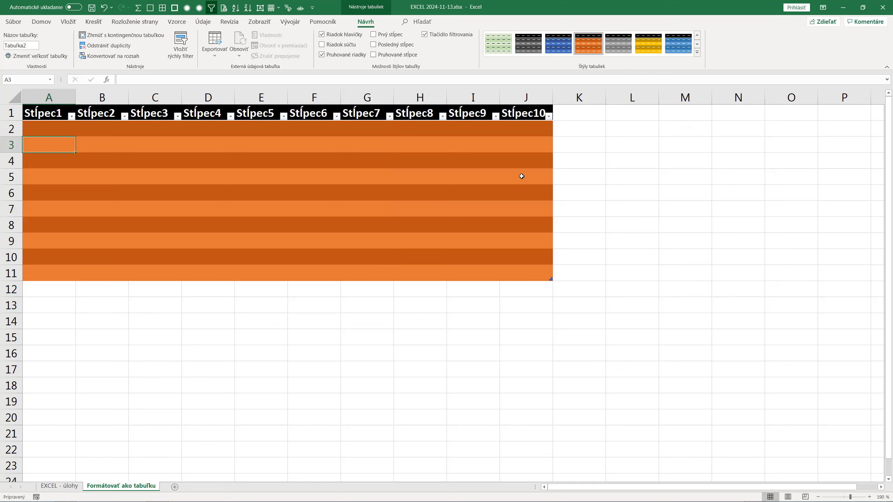
click(516, 113)
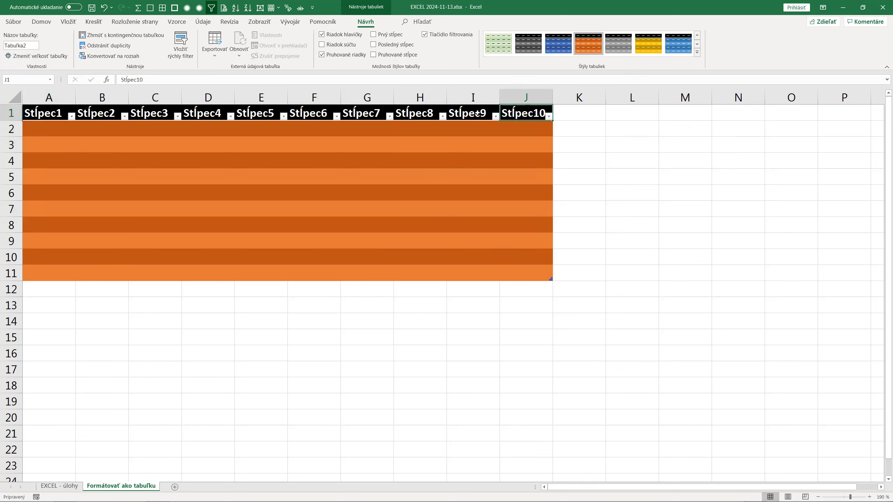
click(477, 113)
drag(550, 280, 331, 253)
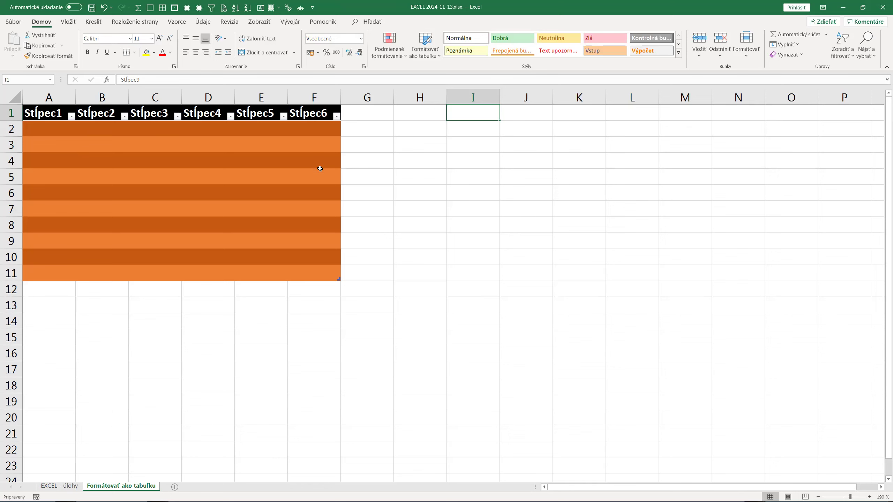
click(216, 190)
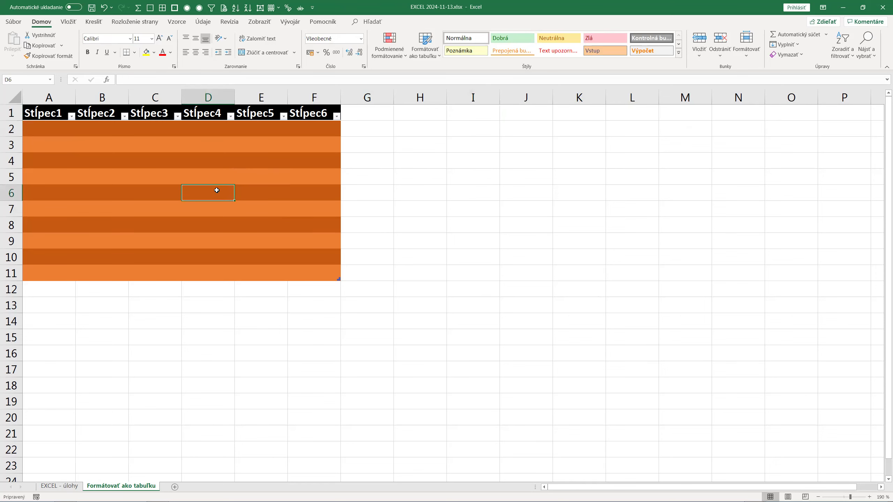
click(514, 224)
click(223, 204)
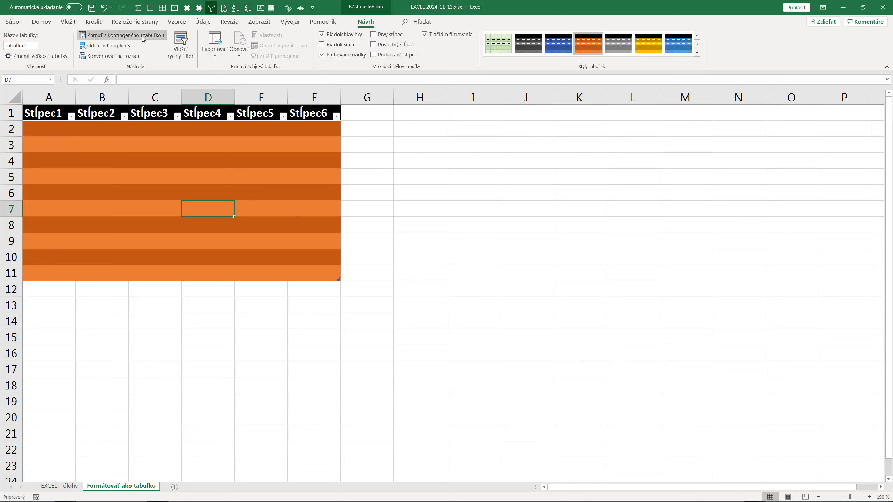
click(217, 56)
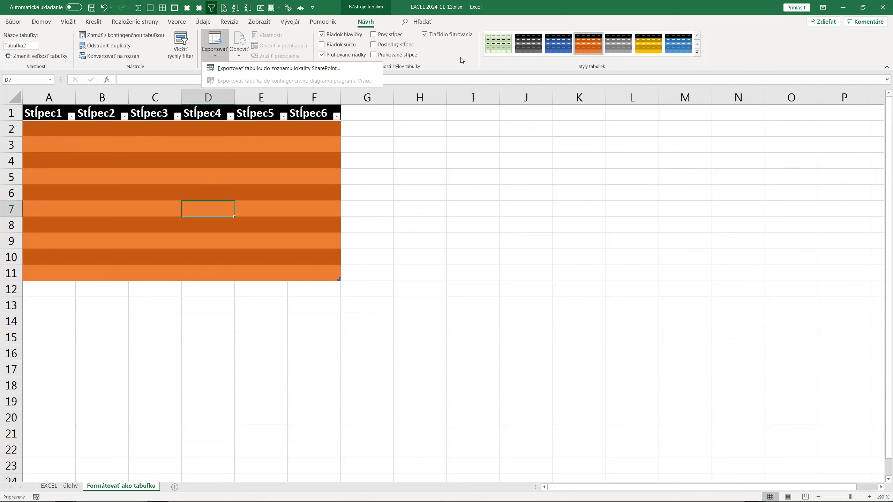
click(516, 16)
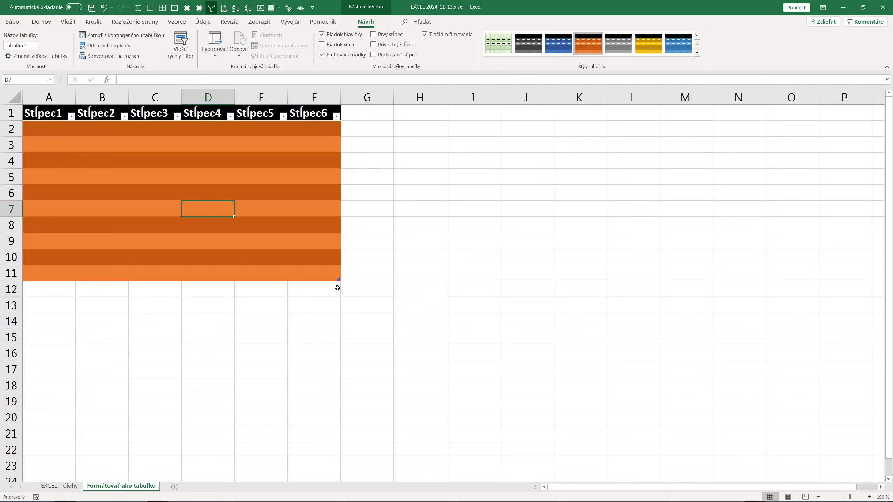
click(329, 296)
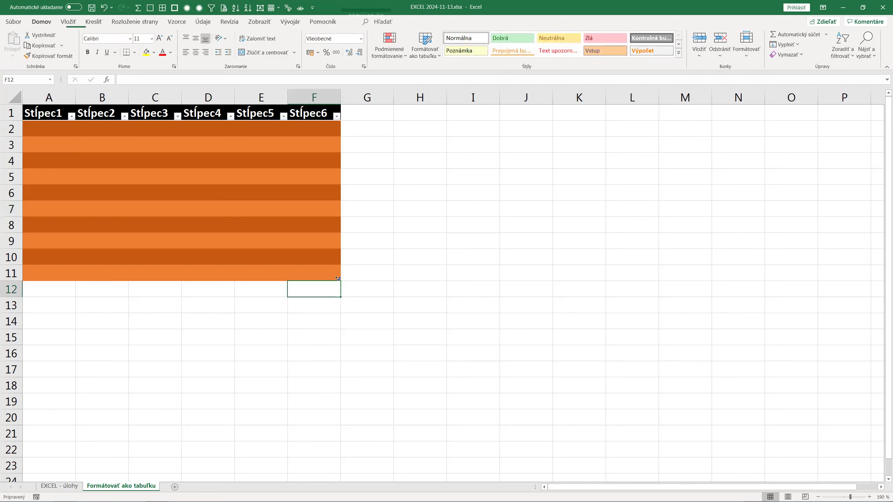
click(317, 243)
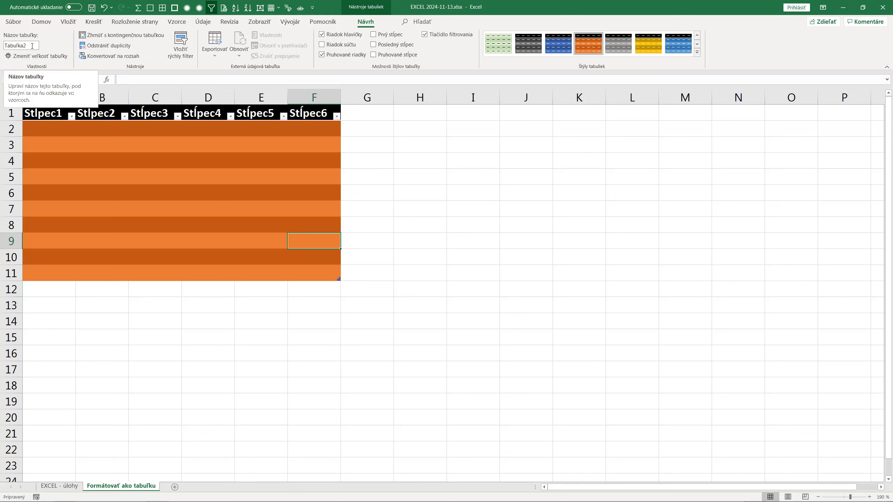
- Replace the table name Tabuľka2 with Trieda_V.B in the Table Name box
click(204, 191)
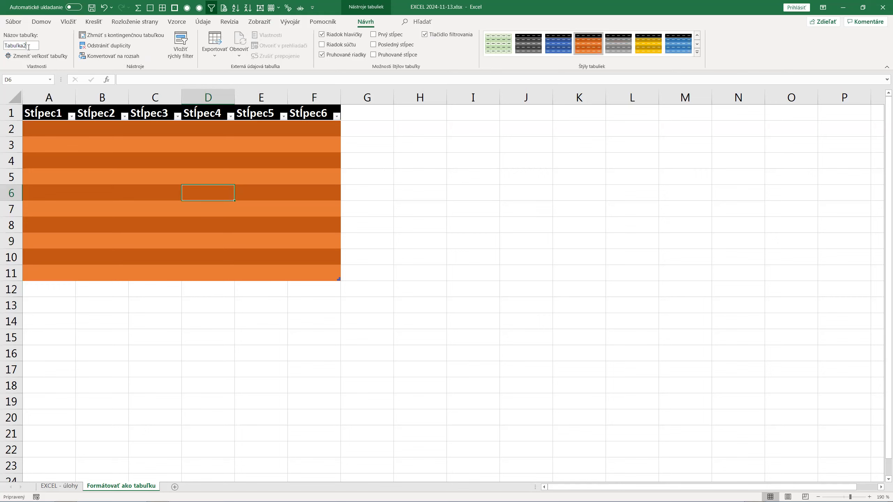
key(ctrl+a)
text(Trie)
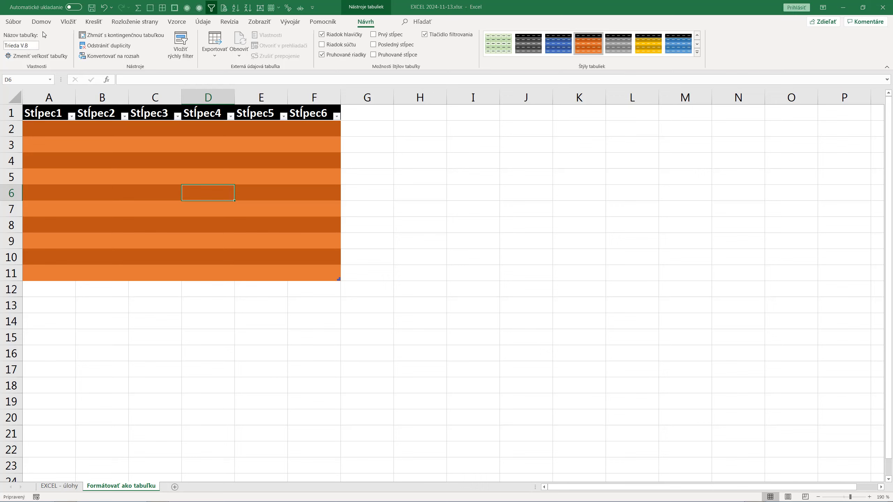
key(Return)
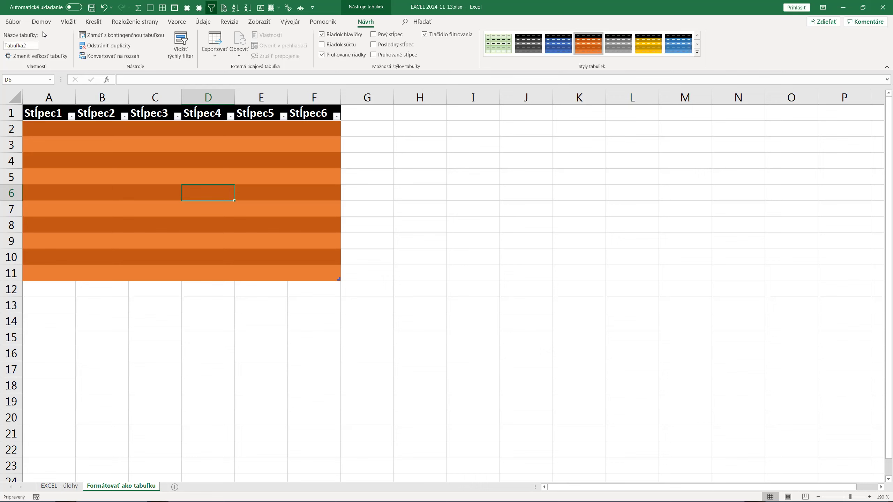
click(33, 46)
key(alt+space)
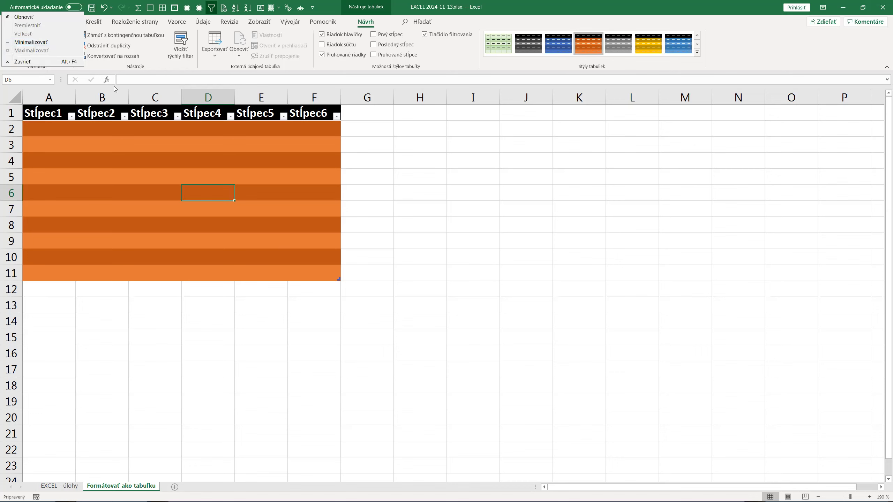
key(Escape)
click(36, 44)
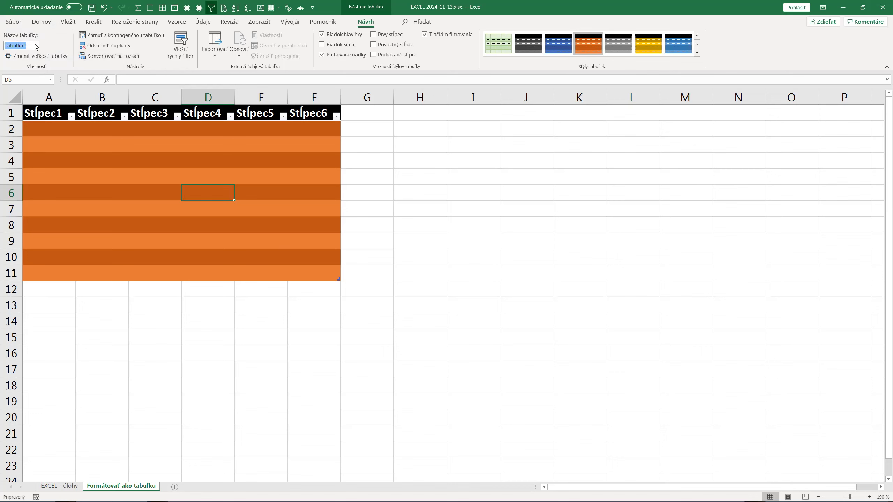
text(R)
- Select the table body A2:F11 and open the Orámovanie borders dropdown on Domov
click(418, 208)
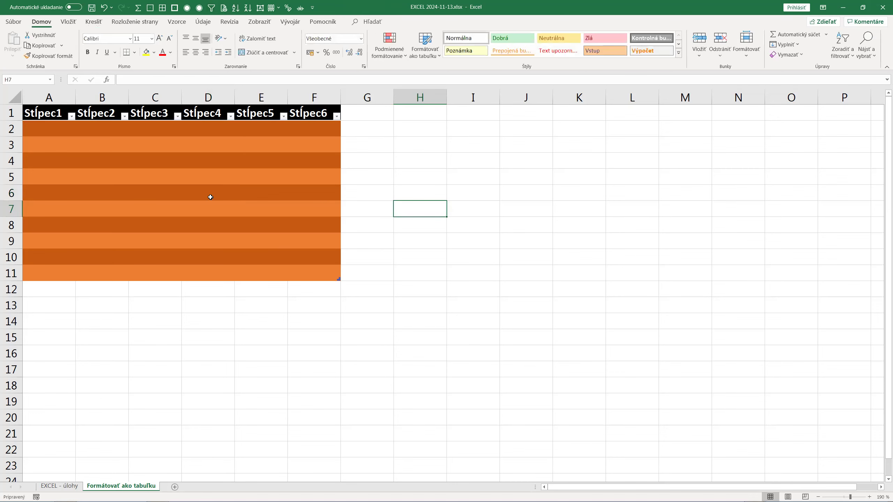
click(154, 177)
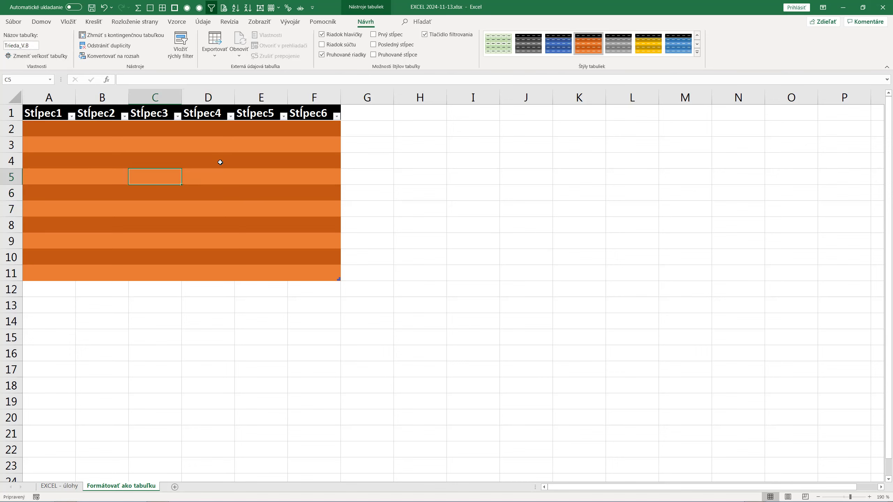
click(190, 196)
click(121, 184)
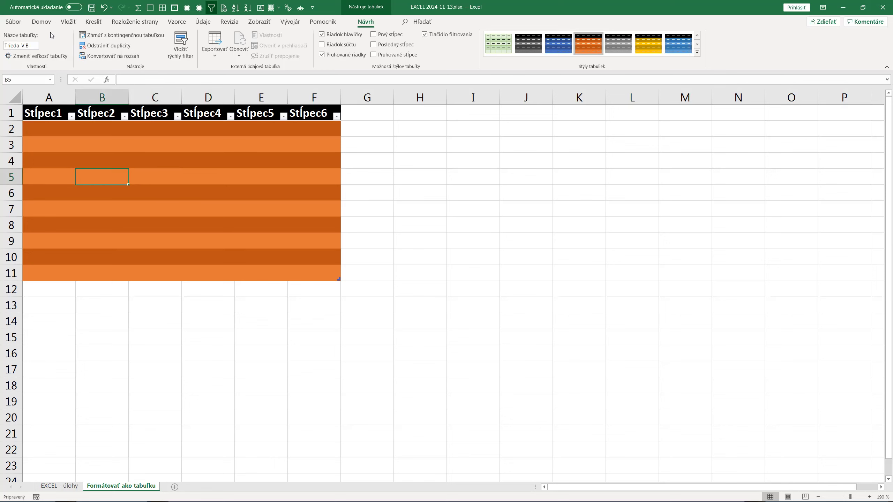
click(39, 24)
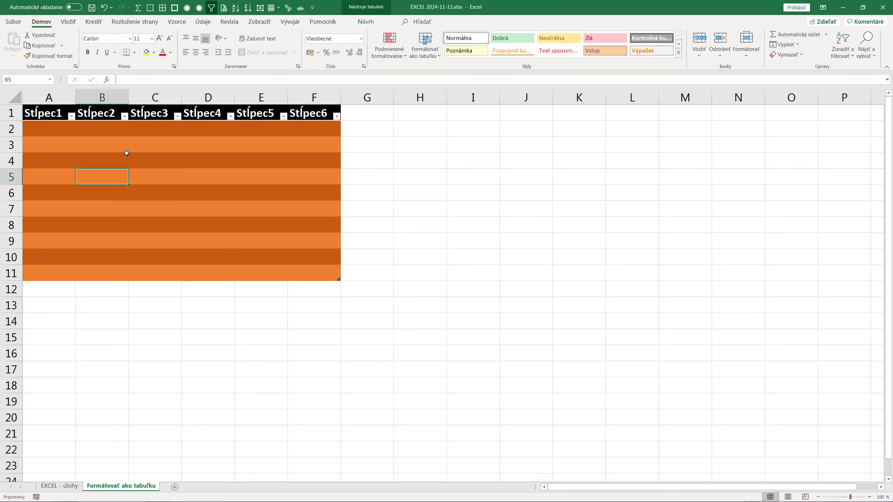
click(54, 130)
drag(54, 130, 295, 272)
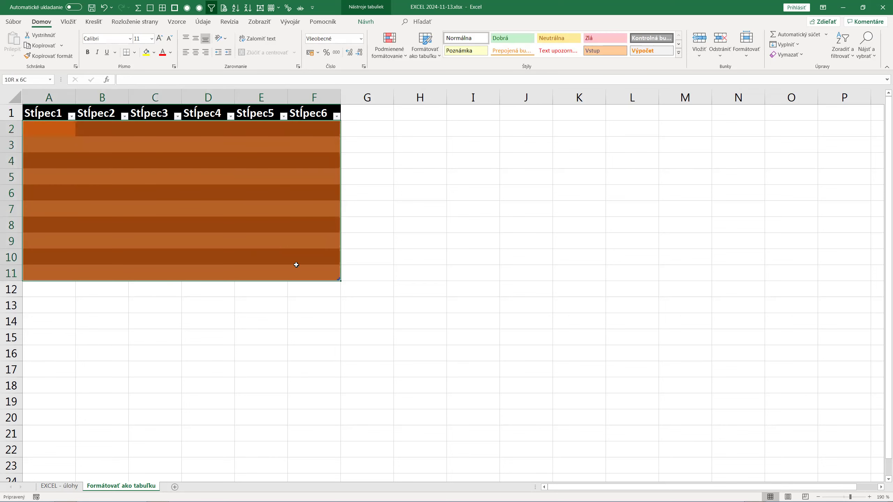
click(135, 53)
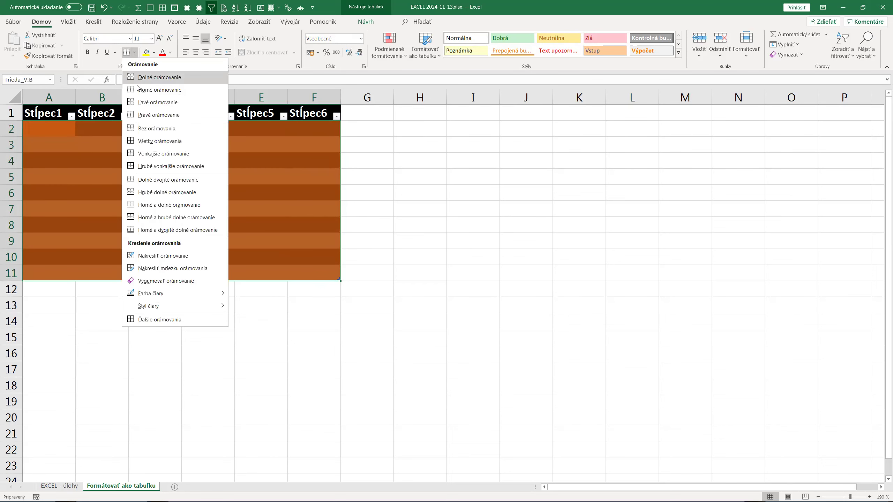
- Apply Všetky orámovania so every cell in A2:F11 gets borders
click(145, 141)
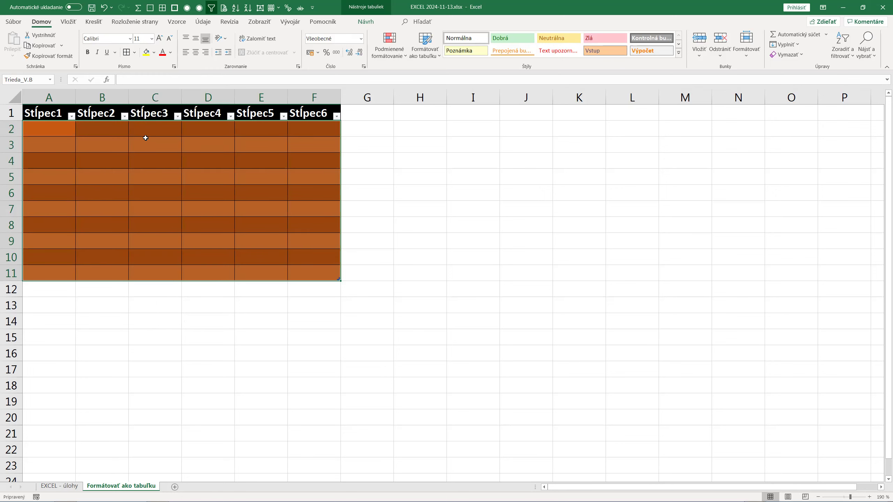
click(199, 205)
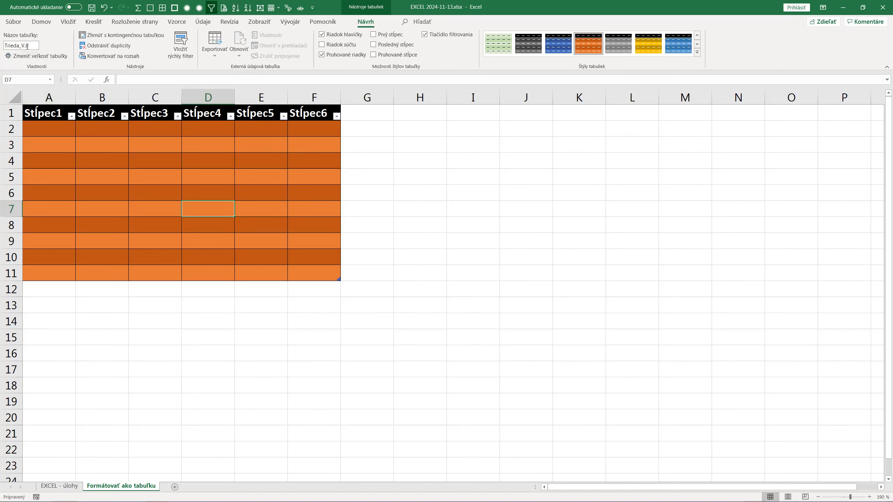
- Convert the Trieda_V.B table to a normal range, then select A1:F11
click(122, 57)
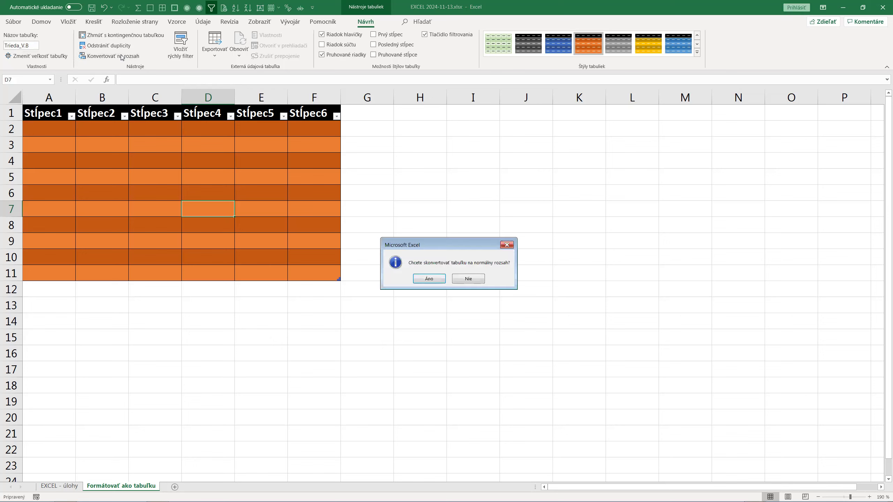
click(430, 278)
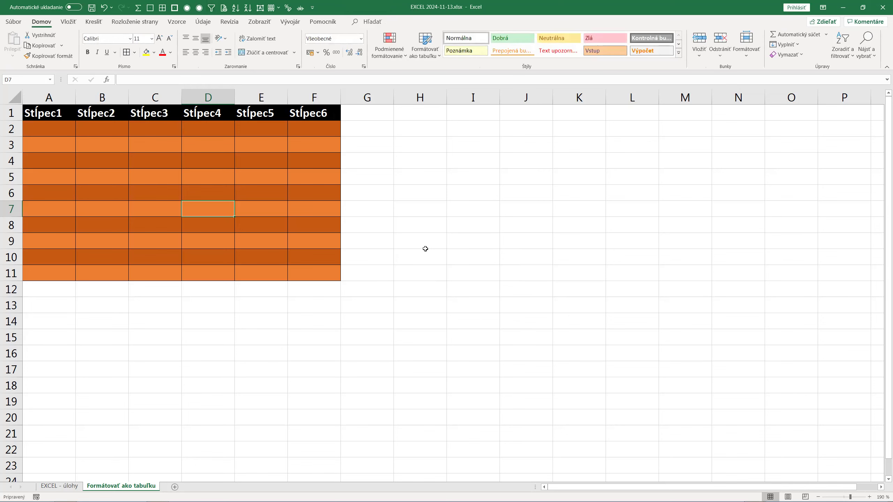
click(247, 197)
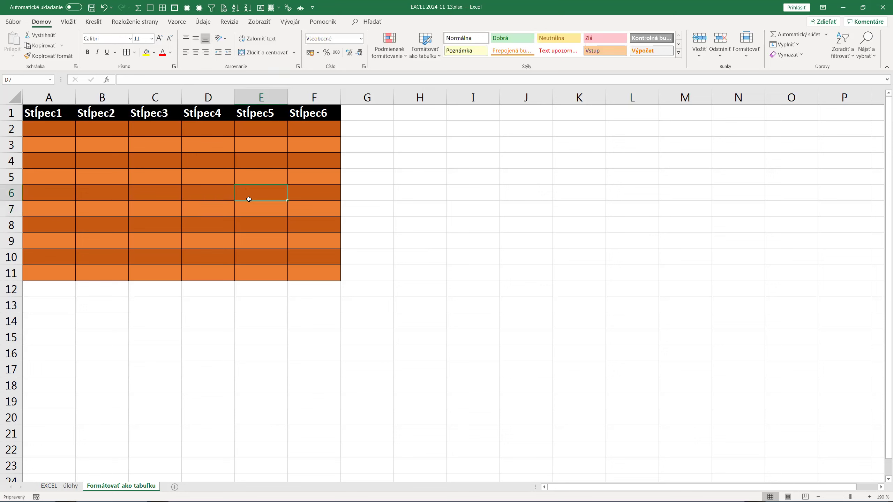
click(178, 183)
click(158, 239)
click(237, 239)
click(278, 228)
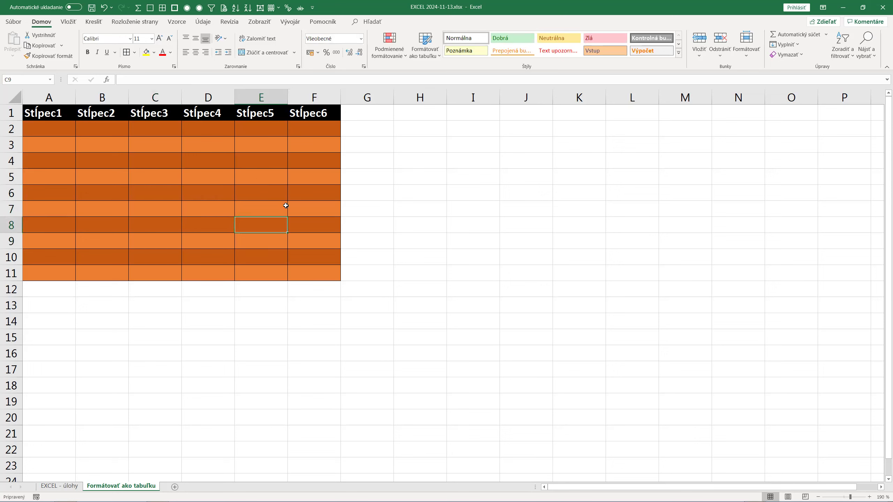
click(300, 192)
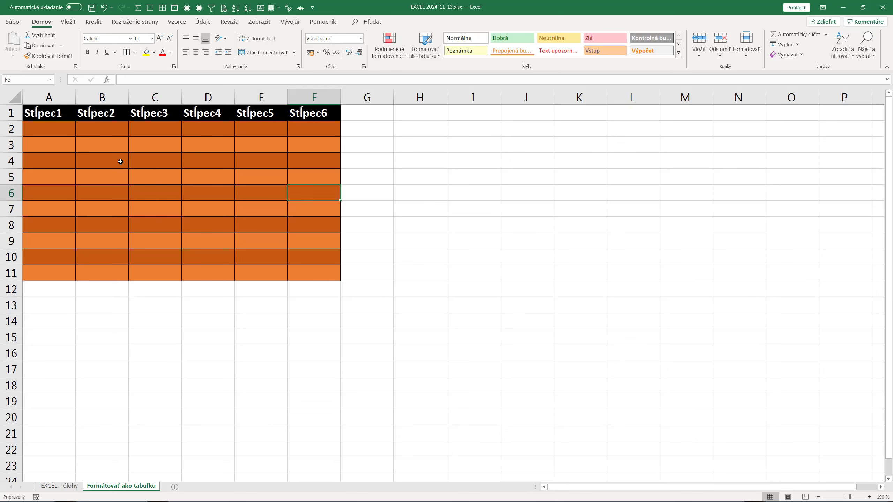
click(53, 114)
drag(52, 114, 290, 257)
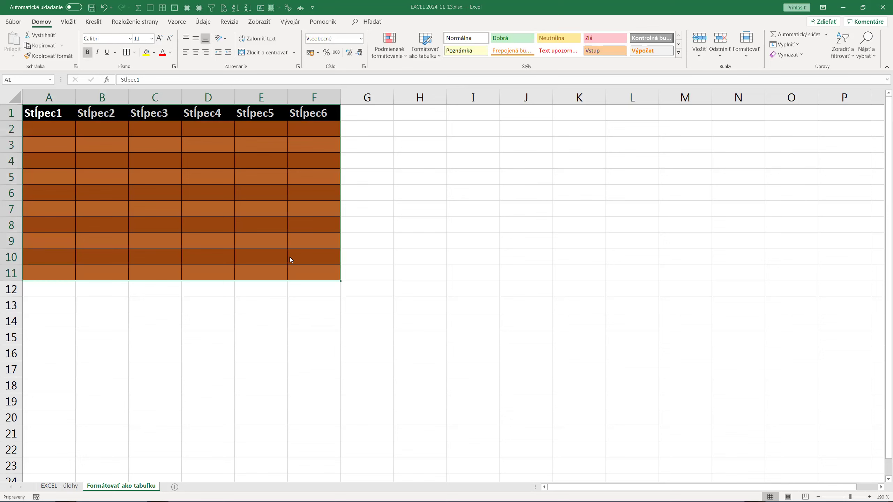
- Clear the orange table's headers and formatting from A1:F11, cancelling an attempted Delete
key(ctrl+z)
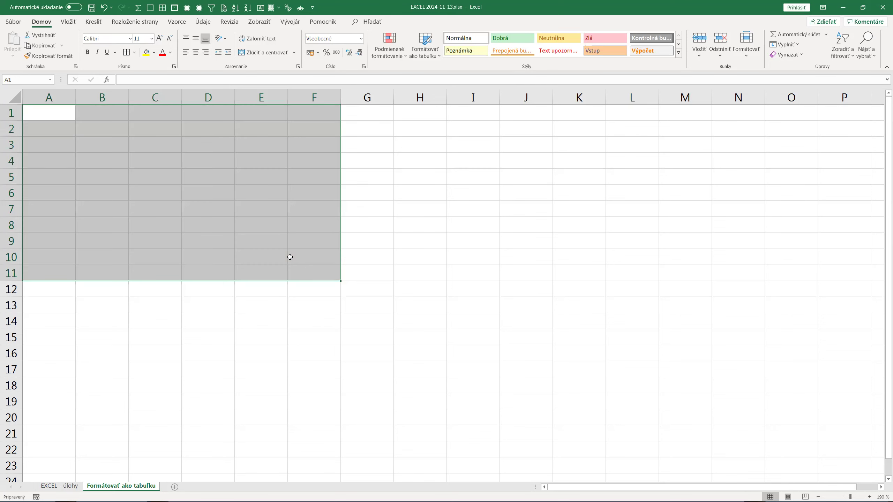
key(shift+F10)
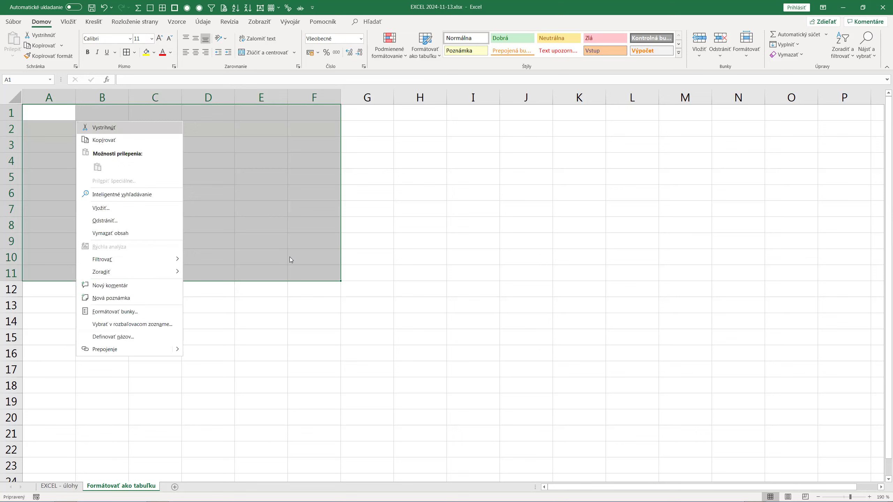
click(124, 221)
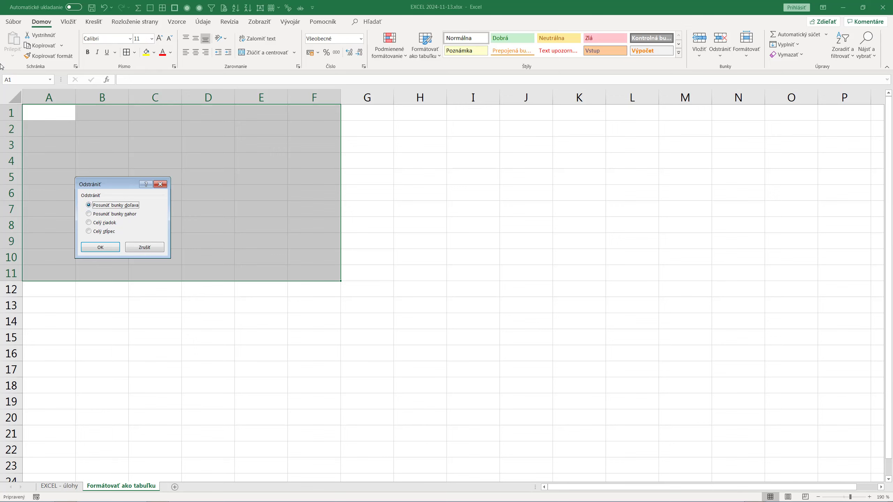
click(151, 247)
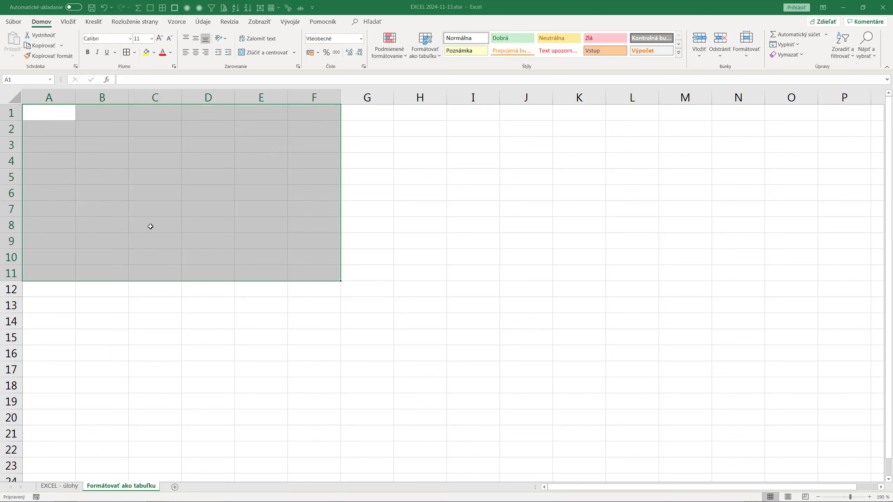
right_click(151, 188)
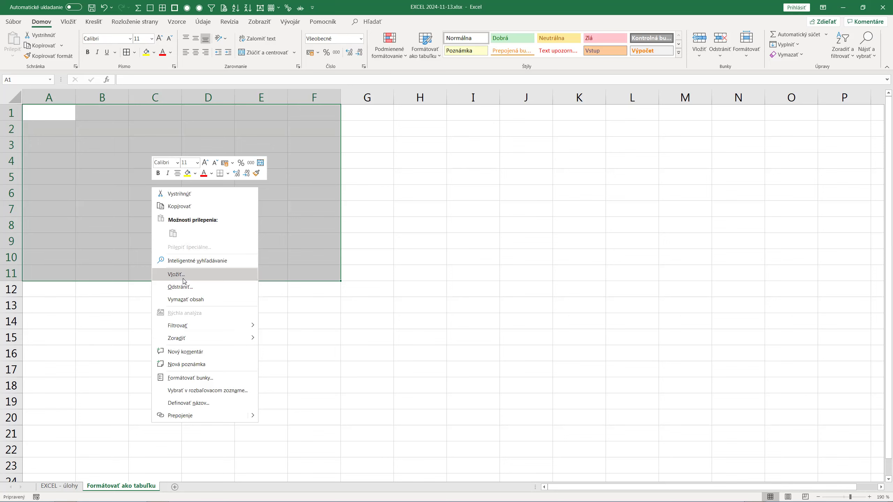
click(366, 192)
click(292, 189)
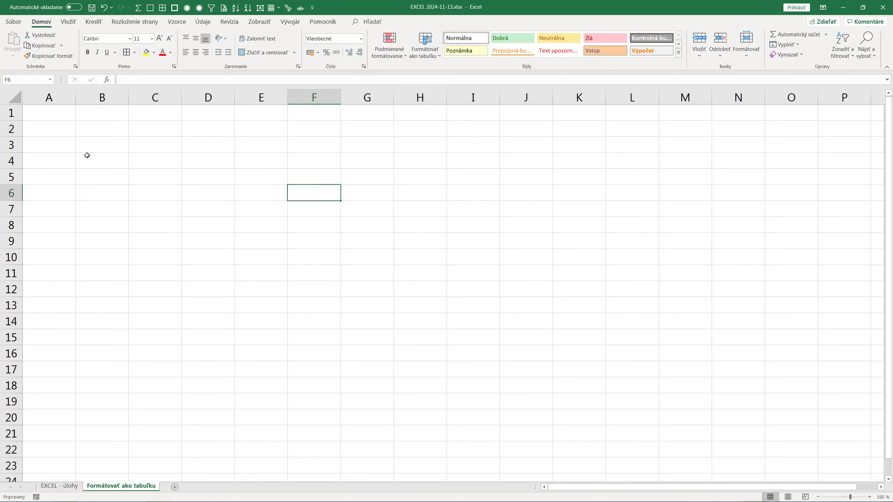
- Type the heading 'Prospech triedy' into cell A1
click(55, 119)
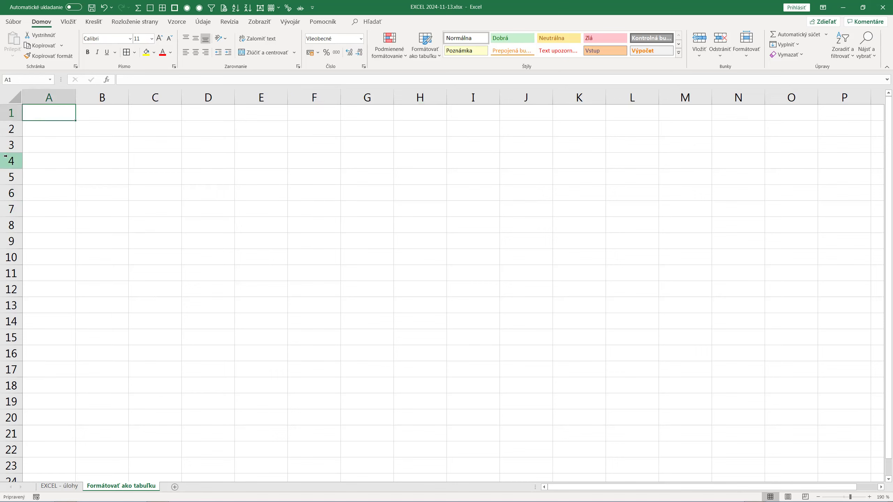
text(Prospech)
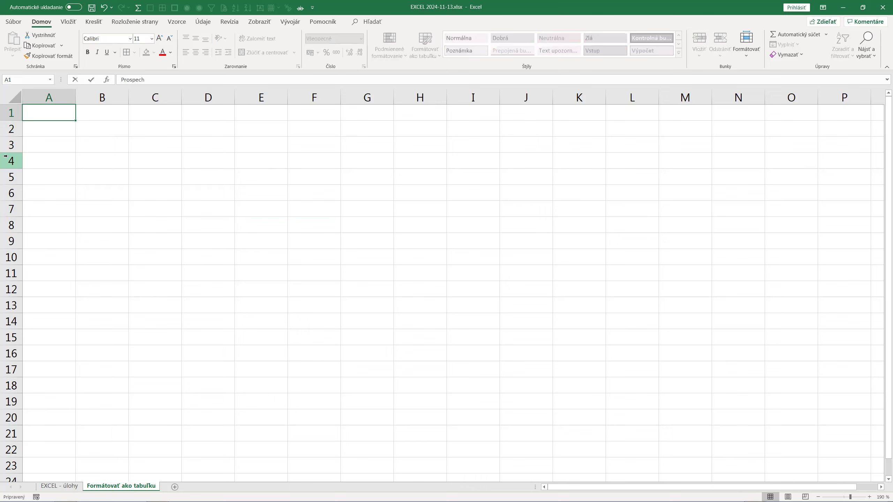
text( tred)
key(BackSpace)
key(BackSpace)
text(iedy)
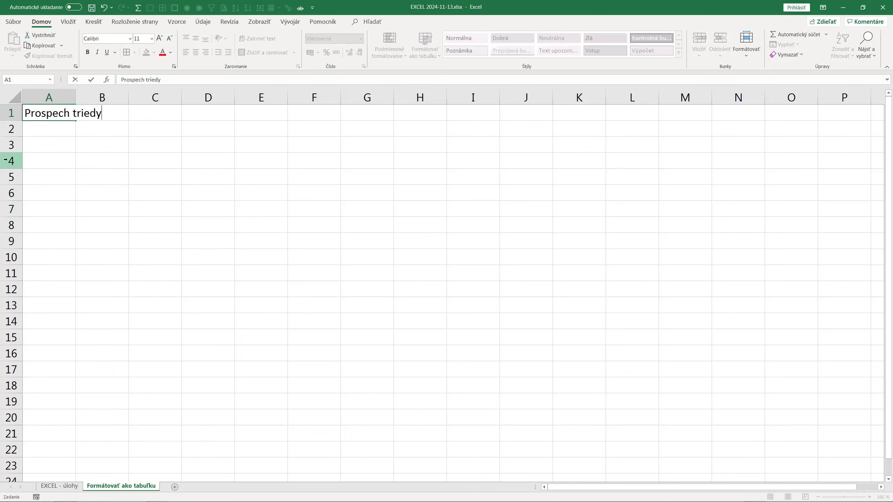
key(ctrl+Return)
- Replace A1 with the title 'Vyhodnotenie súťaže v skoku do diaľky'
text(V)
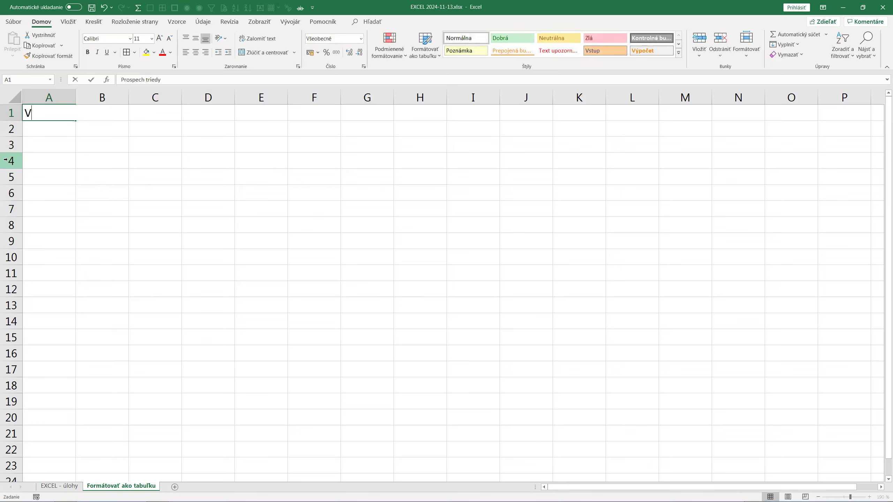
text(yhodnotenie )
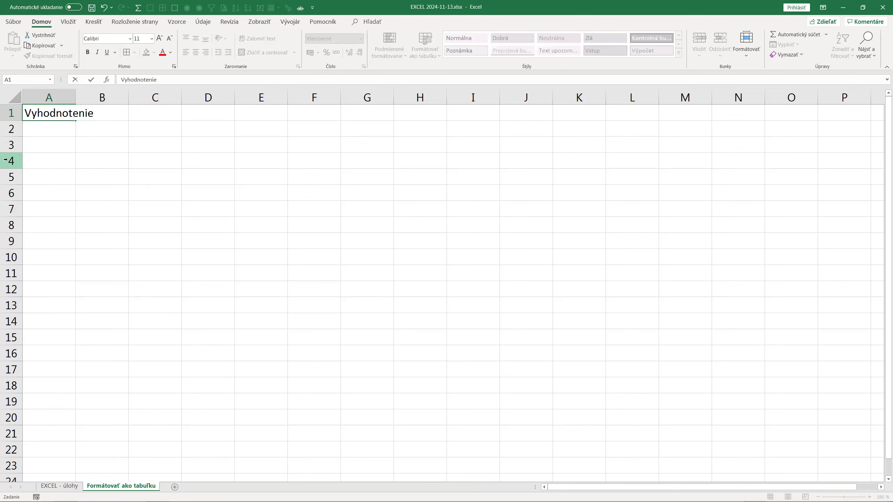
text(súťaže)
text(skolu)
key(BackSpace)
key(BackSpace)
text(ku do )
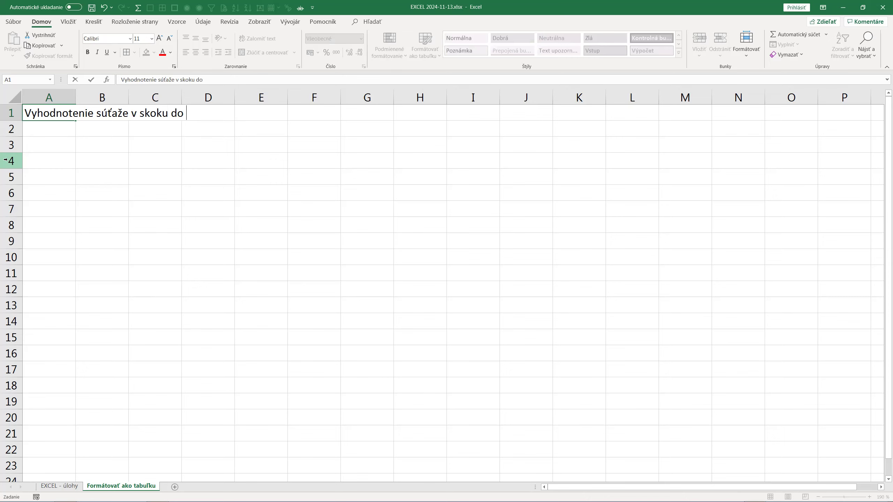
text(diaľky)
key(Return)
key(Up)
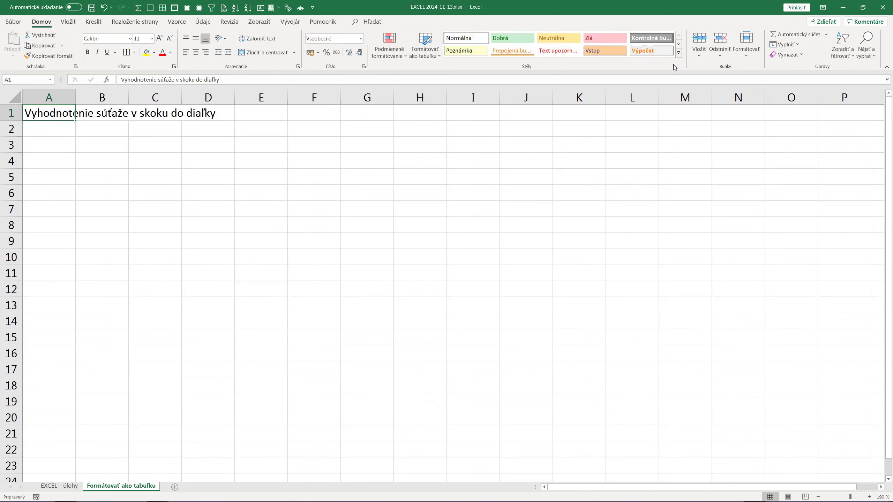
click(678, 53)
- Style the title Nadpis 1 and enter headers P.č., Priezvisko a meno, Pokus 1 in A3:C3
click(463, 123)
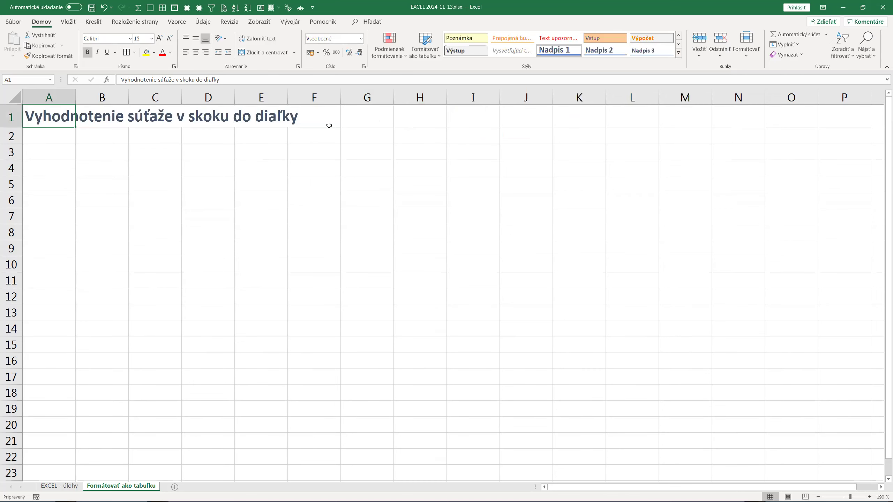
click(175, 167)
click(54, 153)
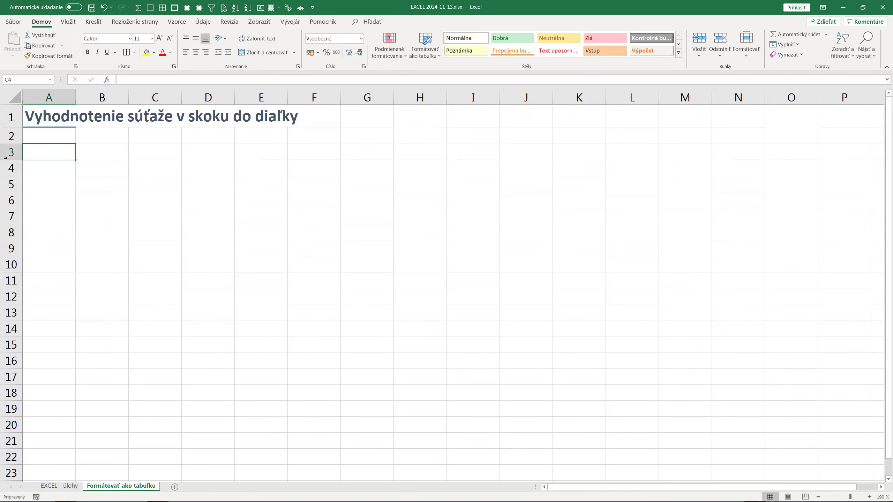
text(P.č.)
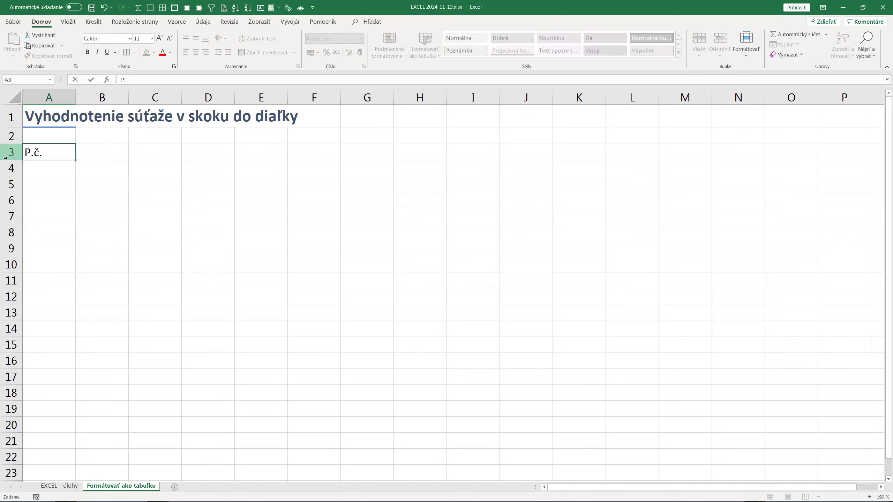
key(Tab)
text(Priezvisko a meno)
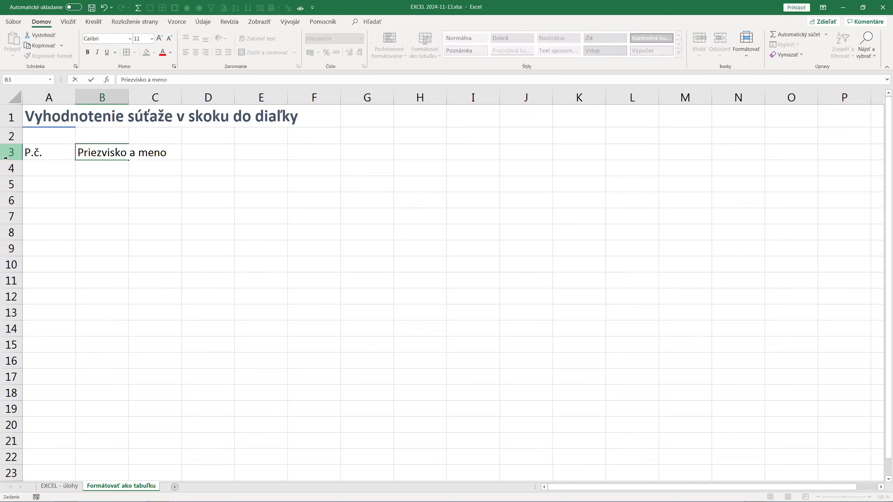
key(Tab)
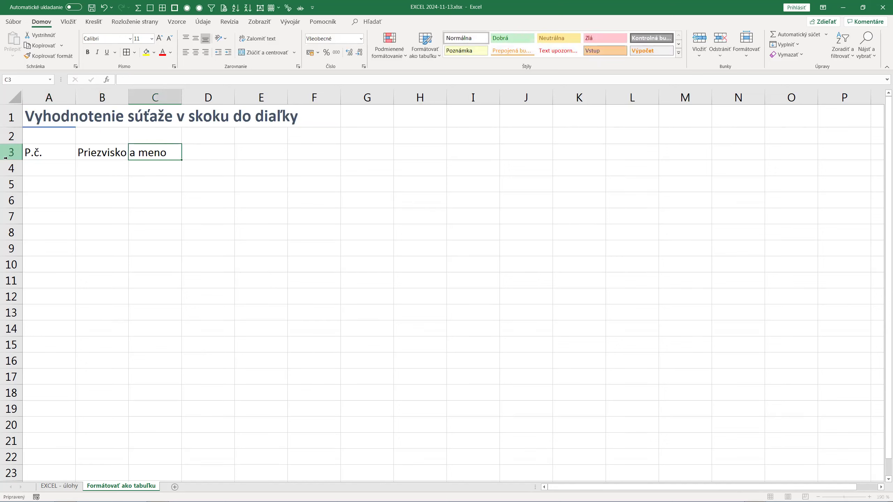
text(Pokus 1)
key(Tab)
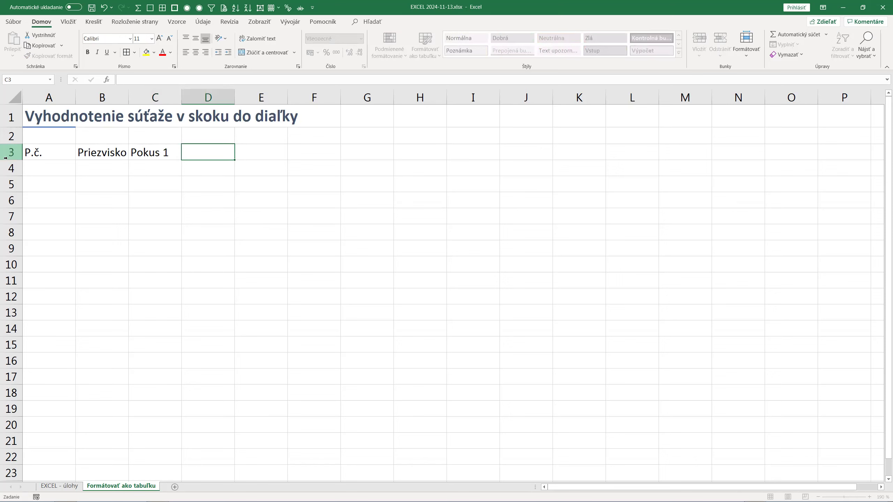
- Fill Pokus 2–Pokus 6 through H3, add Maximum in I3, and widen column I
click(153, 157)
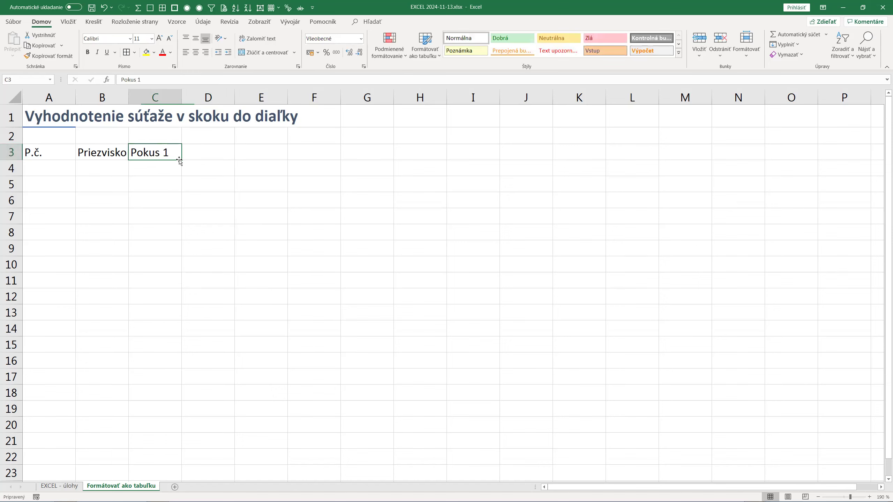
drag(199, 160, 451, 161)
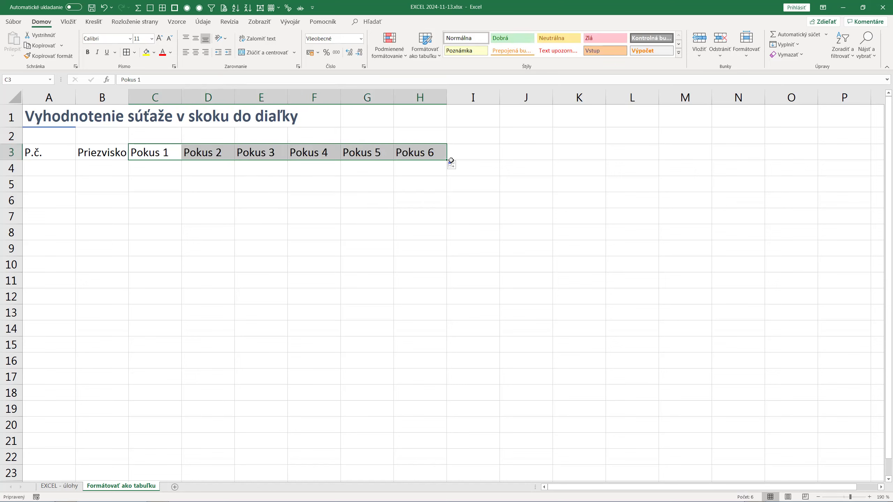
click(451, 160)
text(M)
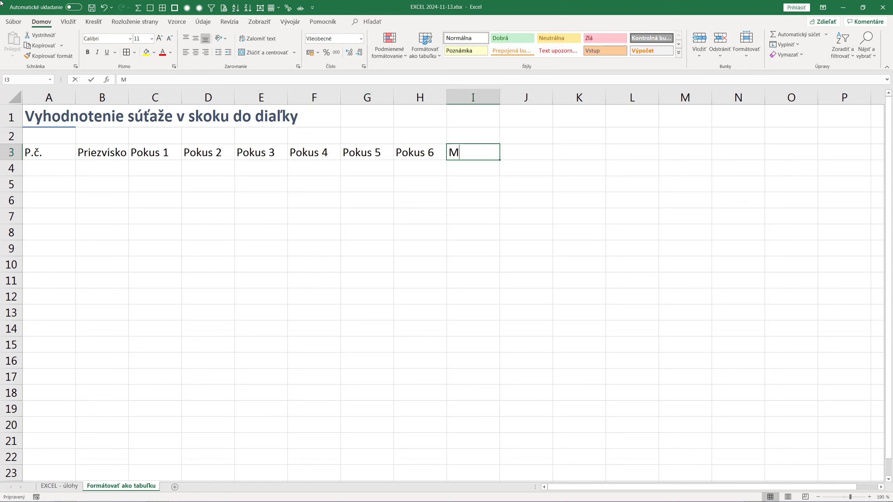
text(aximi)
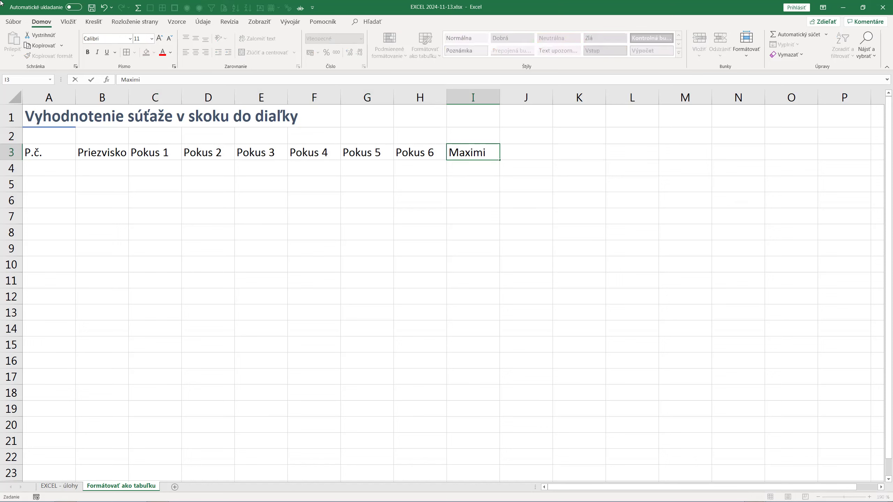
text(um)
key(Return)
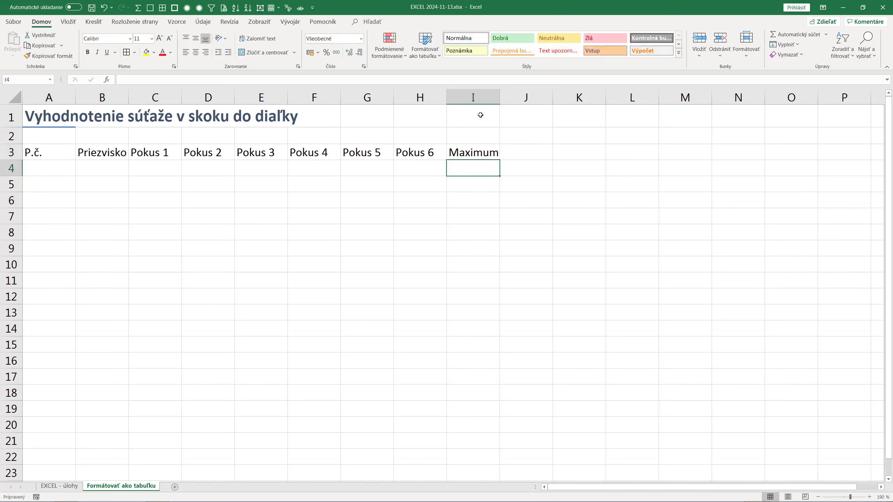
drag(499, 98, 501, 97)
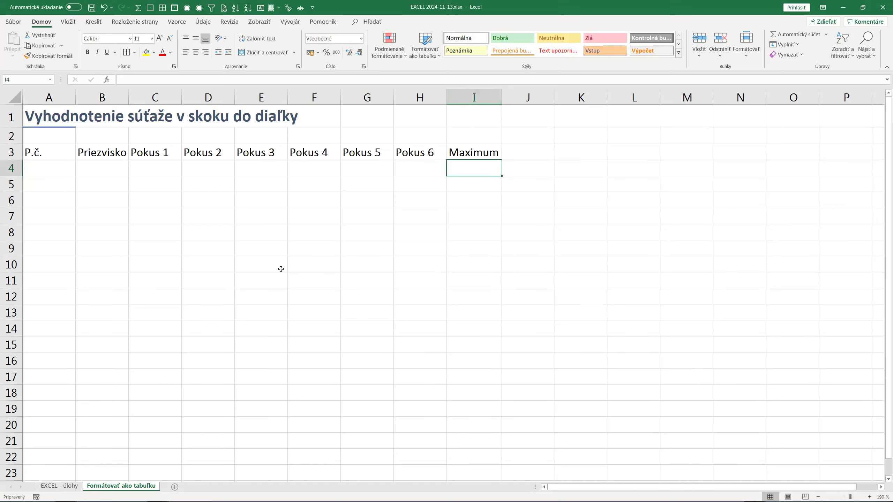
- Merge and centre the title across A1:I1 and autofit column A to P.č
mouse_move(75, 97)
mouse_down()
mouse_move(305, 97)
mouse_move(152, 102)
mouse_up()
click(41, 116)
mouse_move(41, 116)
mouse_down()
mouse_move(375, 132)
mouse_move(535, 122)
mouse_up()
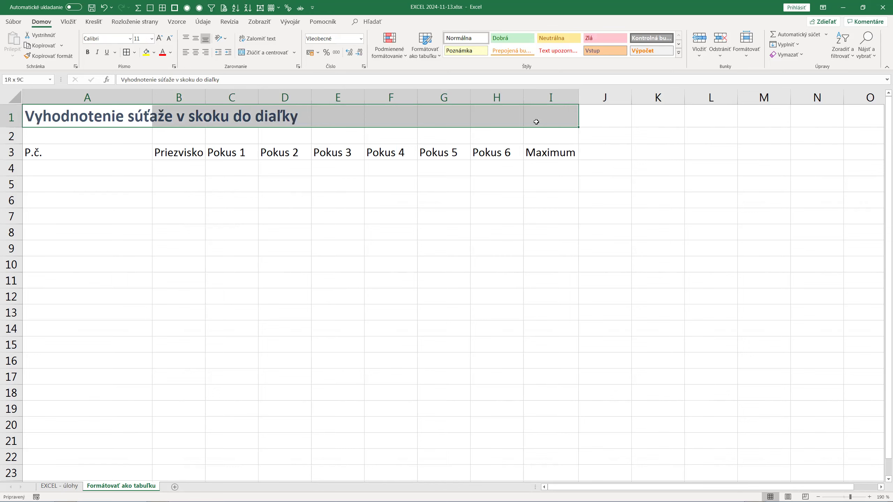
click(262, 53)
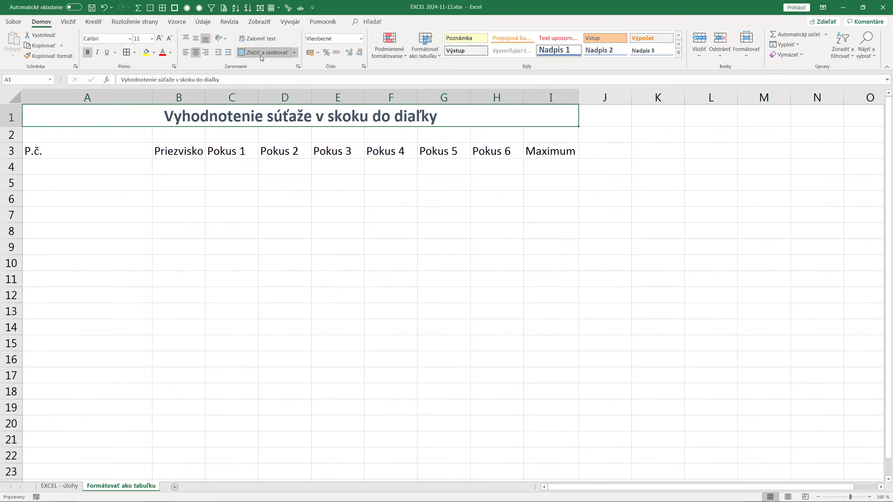
click(168, 137)
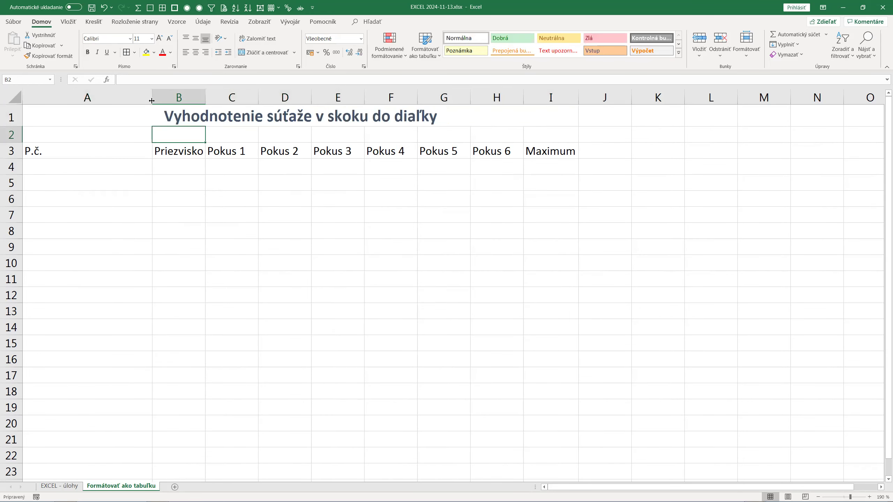
double_click(151, 100)
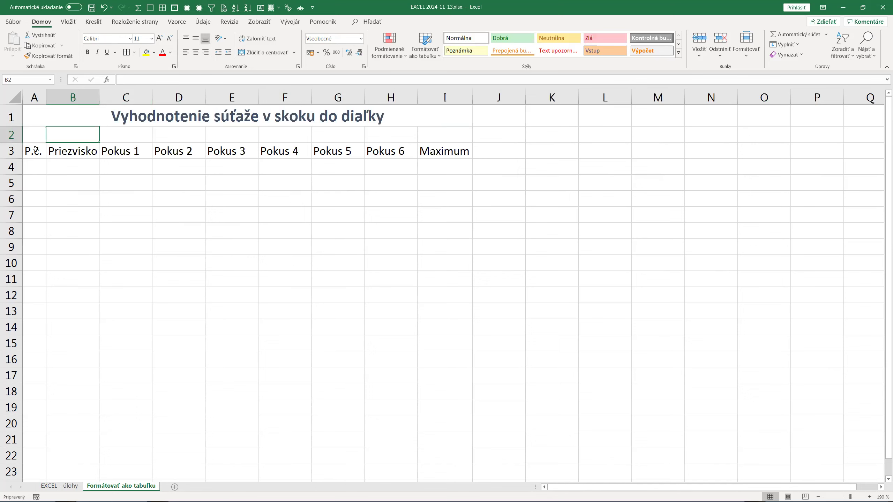
- Give the title a thick outside border, the Zvýraznenie1 style, and font two sizes larger
click(160, 114)
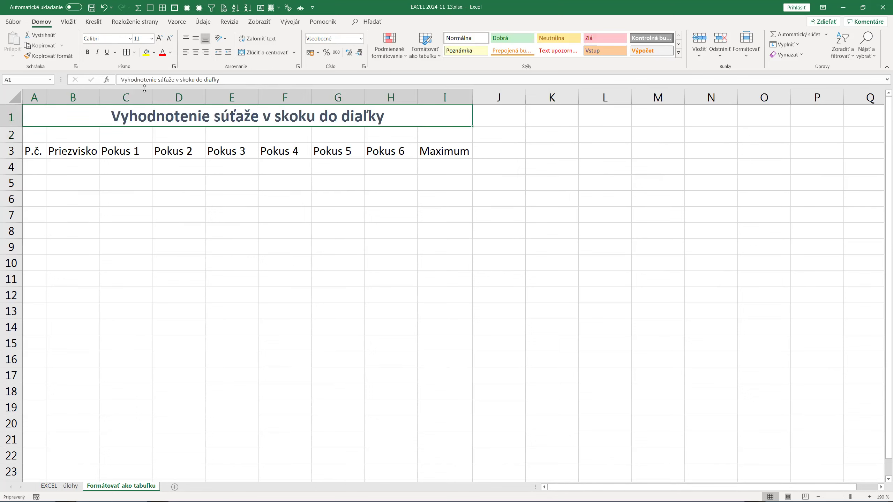
click(135, 53)
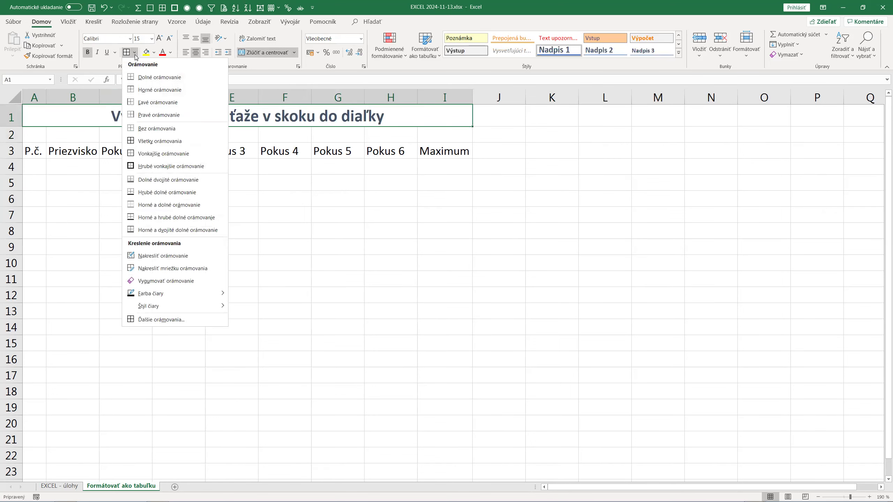
click(141, 168)
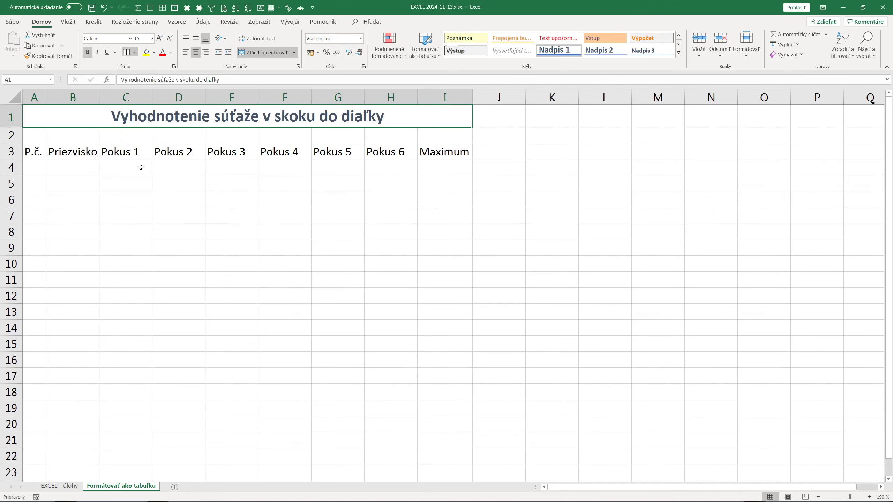
click(146, 52)
click(153, 53)
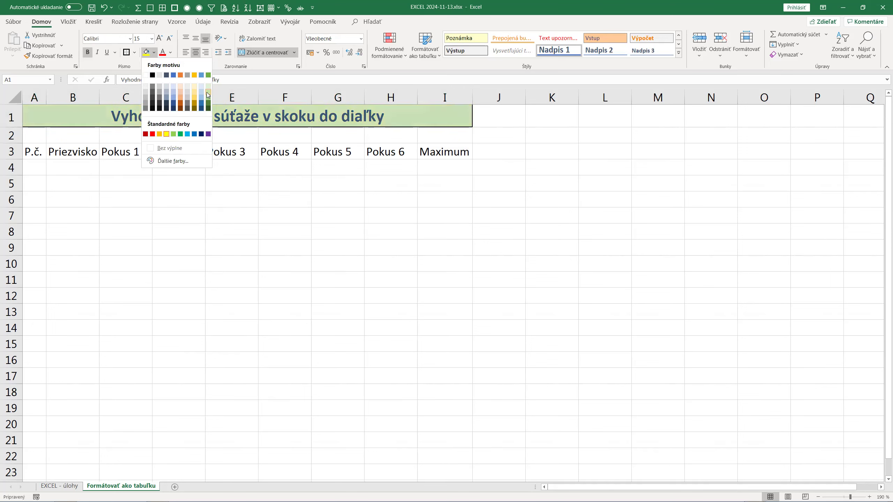
click(166, 134)
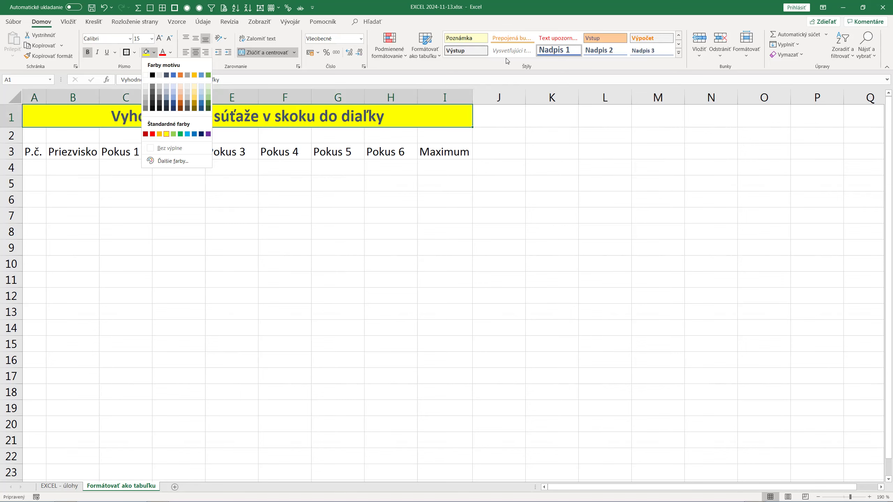
click(677, 55)
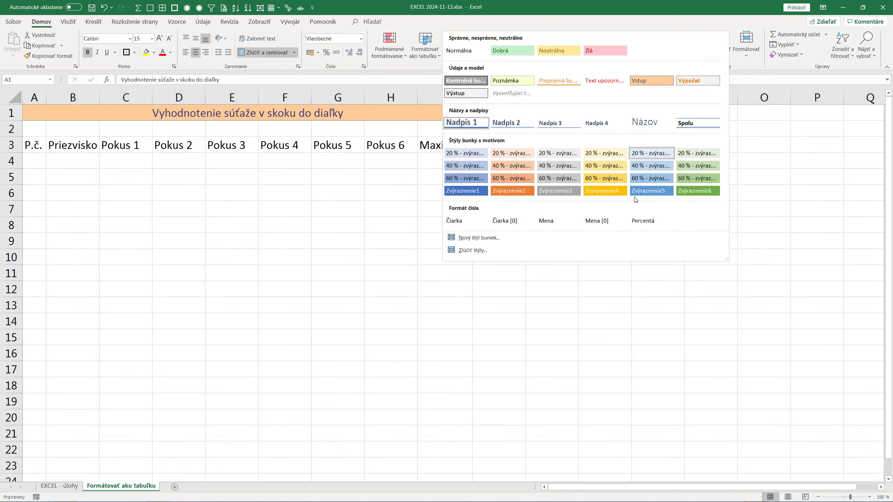
click(463, 192)
click(159, 39)
click(159, 40)
- Enter 1 and 2 in A4:A5 and fill the numbering down to 20 in A23
click(93, 194)
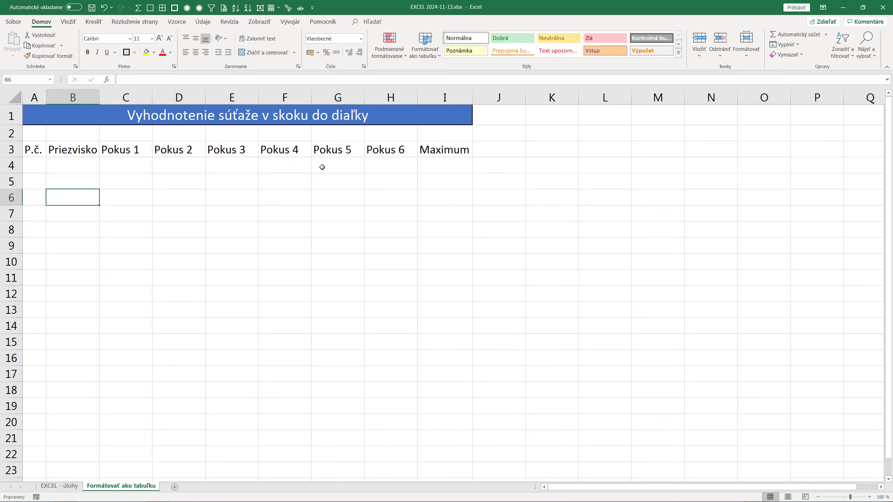
click(34, 166)
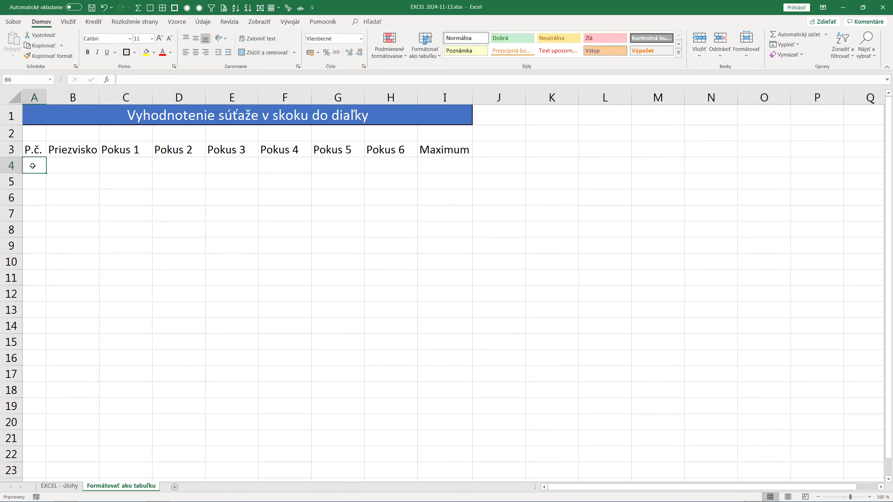
text(1)
key(Return)
text(2)
key(Return)
drag(37, 165, 42, 277)
drag(41, 340, 41, 471)
click(112, 358)
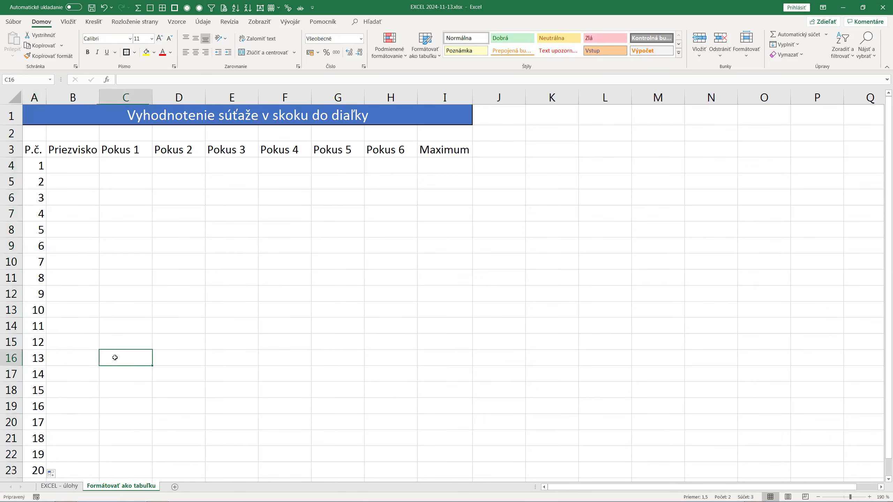
scroll(115, 357, down, 1)
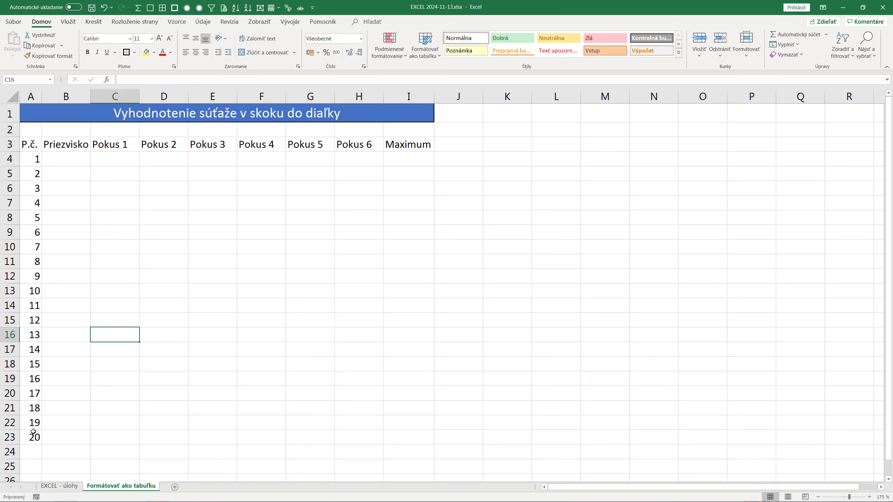
drag(21, 159, 25, 435)
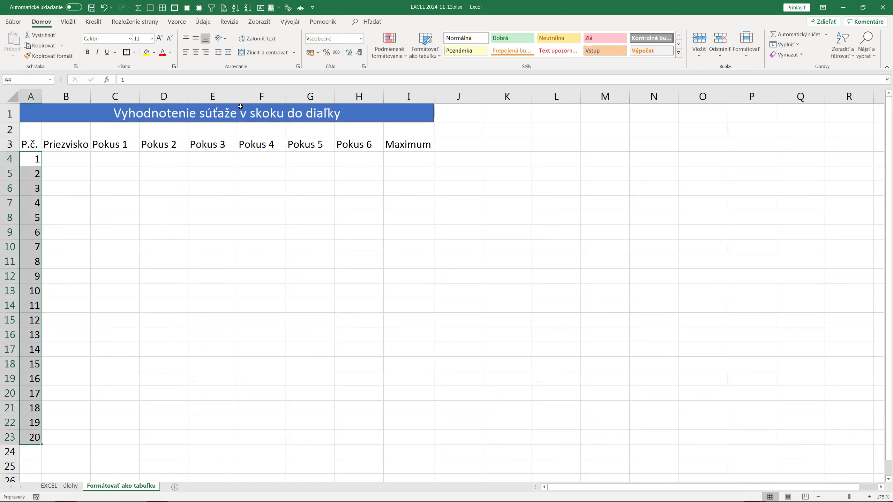
- Align the column A numbers Vpravo (so zarážkou) with an indent of 1
click(298, 66)
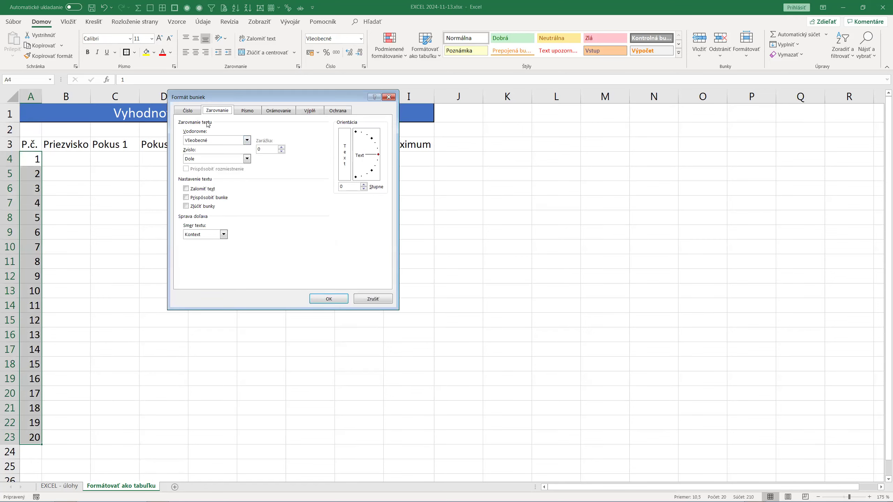
click(203, 140)
click(211, 166)
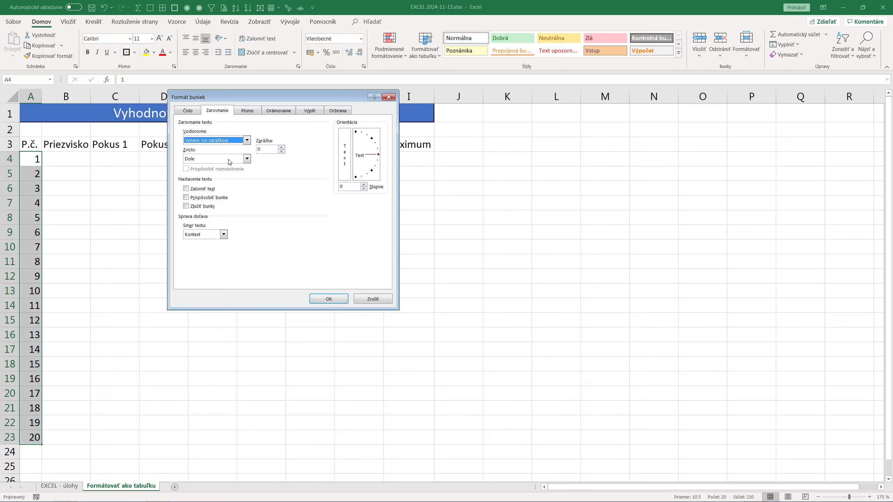
click(283, 148)
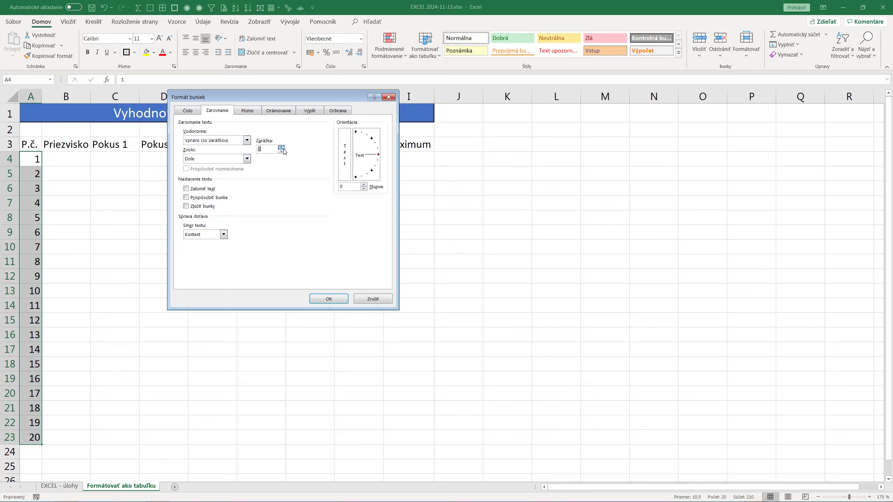
click(328, 299)
- Widen column A, then undo both the width change and the indented alignment
click(91, 218)
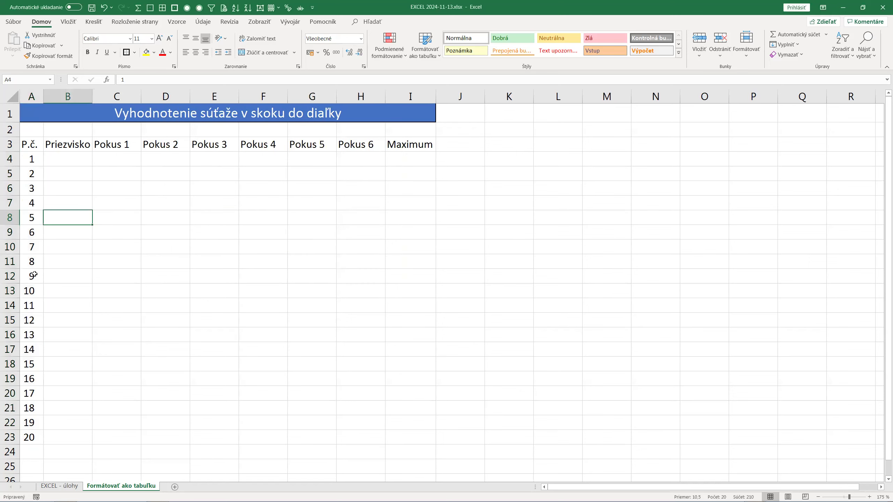
drag(44, 98, 47, 99)
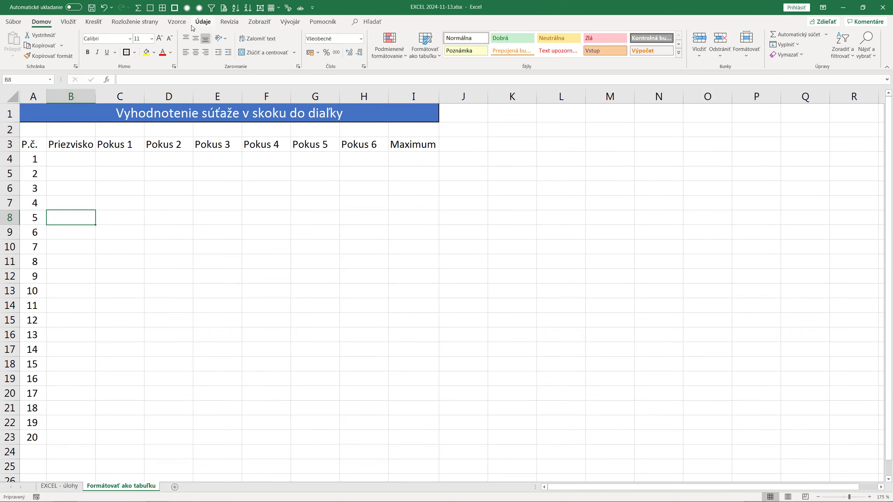
click(104, 9)
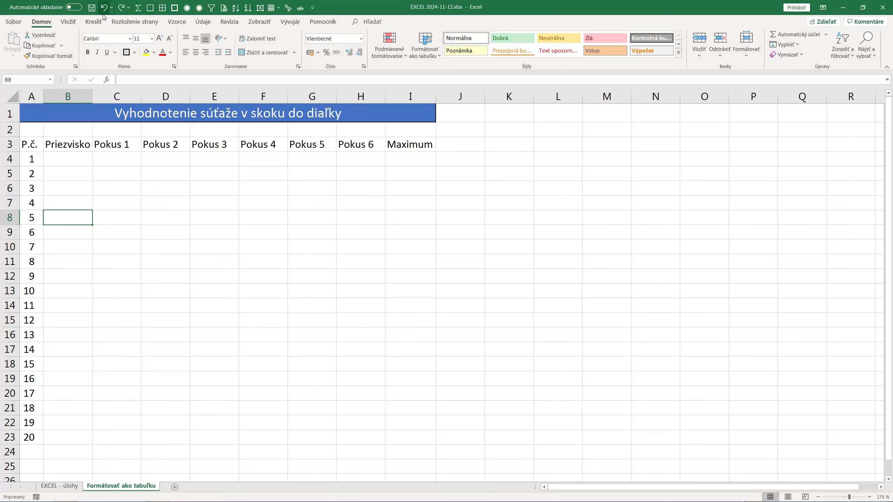
click(104, 8)
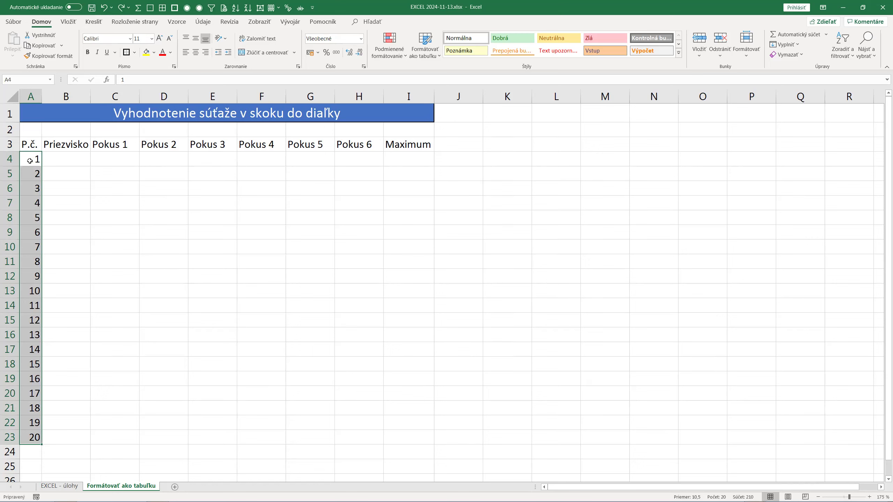
- Apply the custom number format 0"." to A4:A23 so numbers show as 1. to 20
key(ctrl+1)
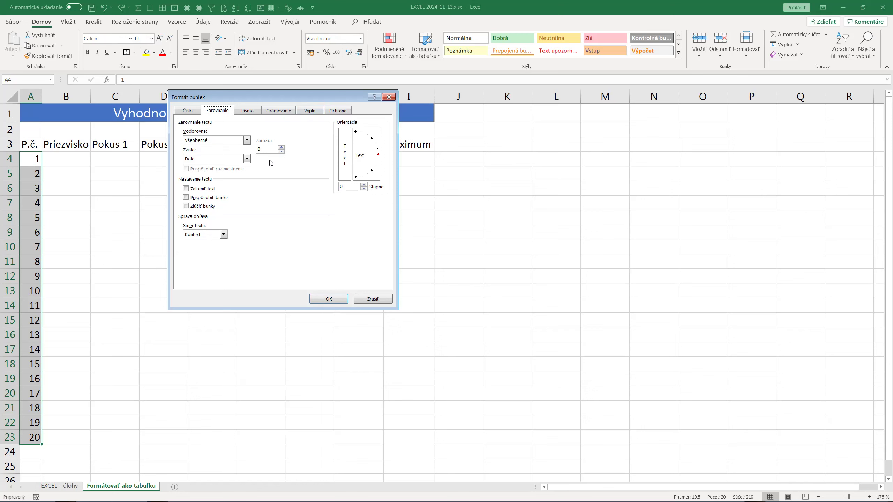
click(192, 112)
click(198, 196)
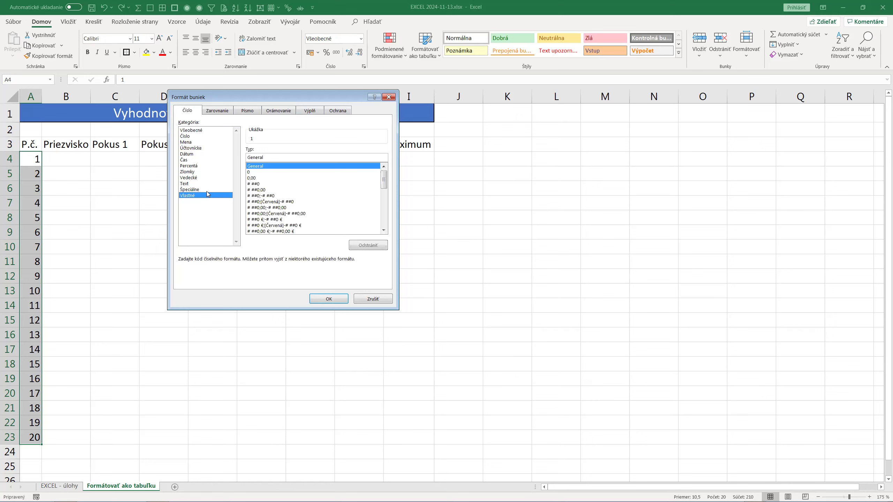
click(250, 172)
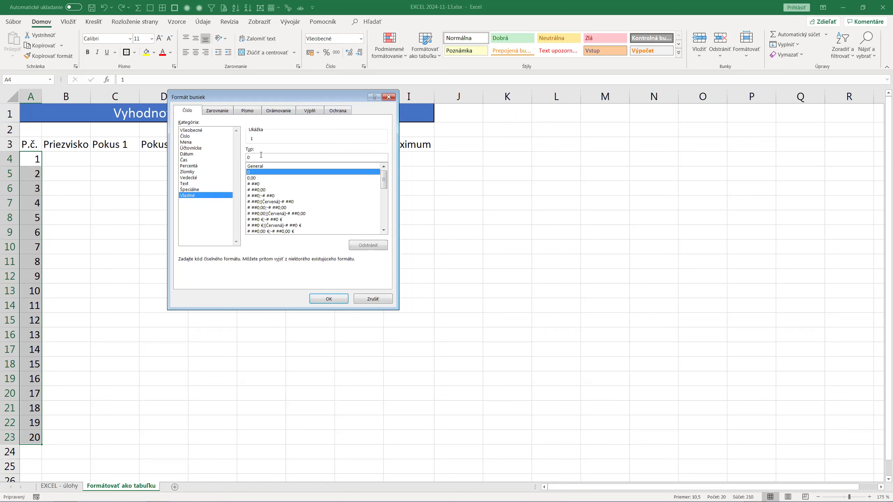
text(".)
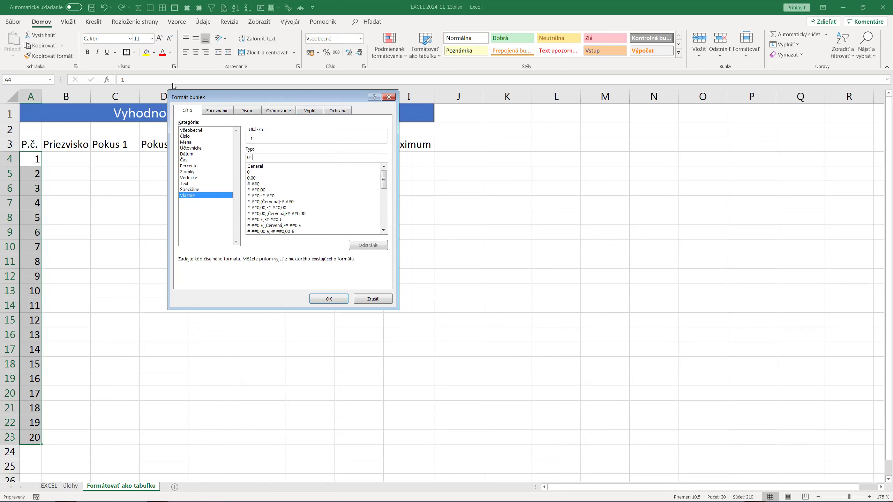
text(")
click(324, 298)
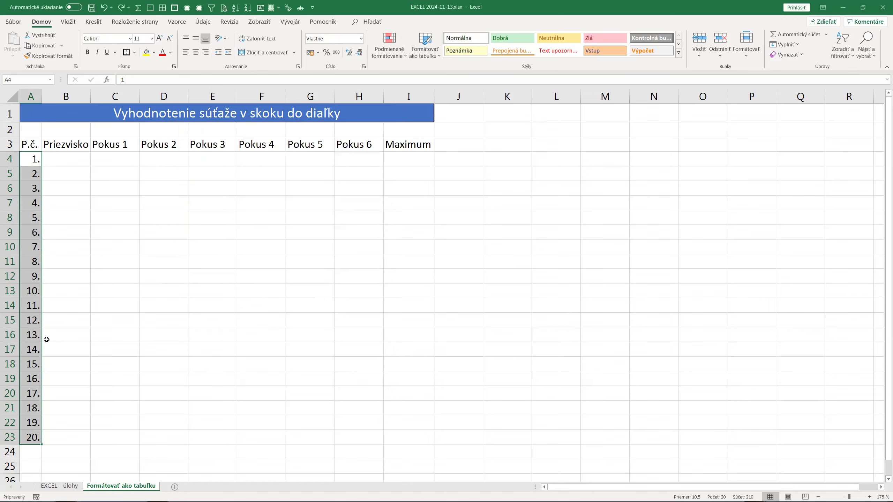
mouse_move(32, 159)
mouse_down()
mouse_move(32, 167)
mouse_move(32, 160)
mouse_up()
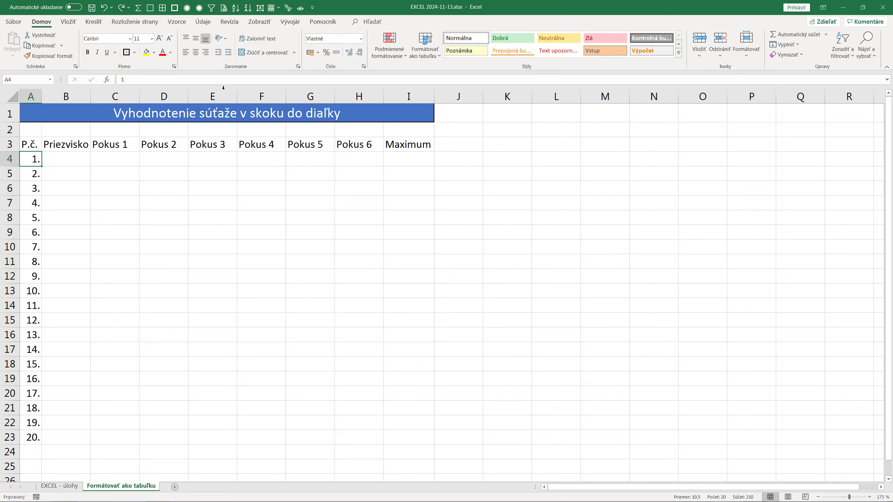
- Reopen More Number Formats to check the custom 0"." code, then confirm and deselect
click(360, 38)
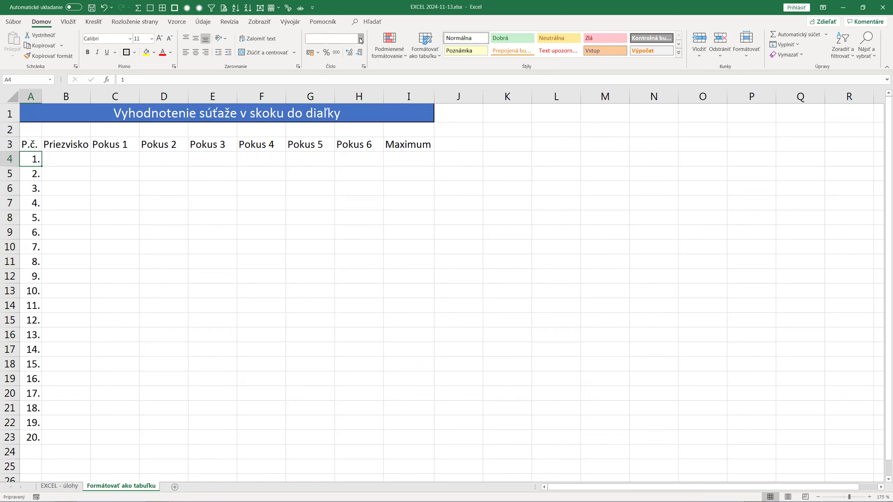
click(345, 281)
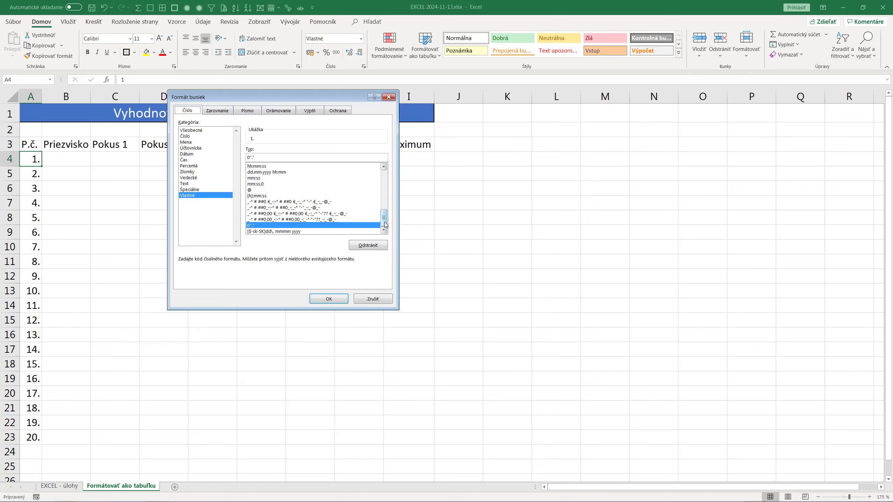
drag(388, 223, 389, 232)
drag(390, 238, 389, 224)
click(328, 299)
click(227, 273)
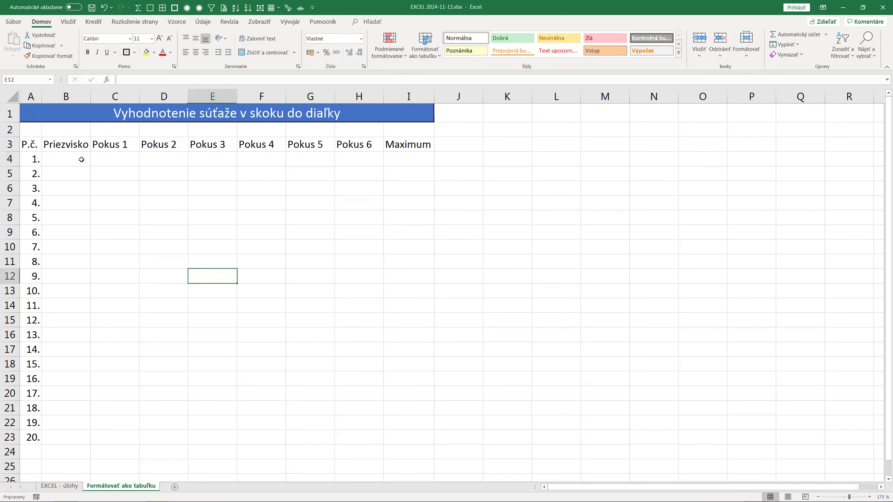
- Autofit column B to its header and enter five competitors' full names in B4:B8
double_click(90, 96)
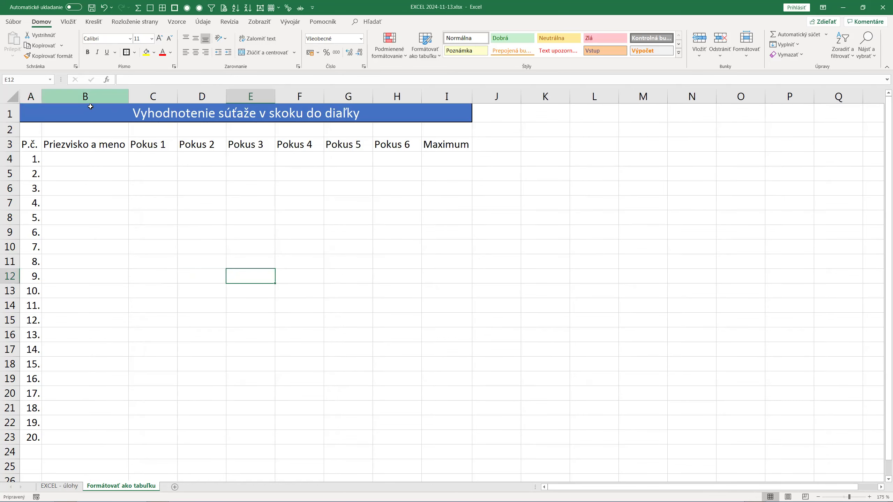
click(88, 162)
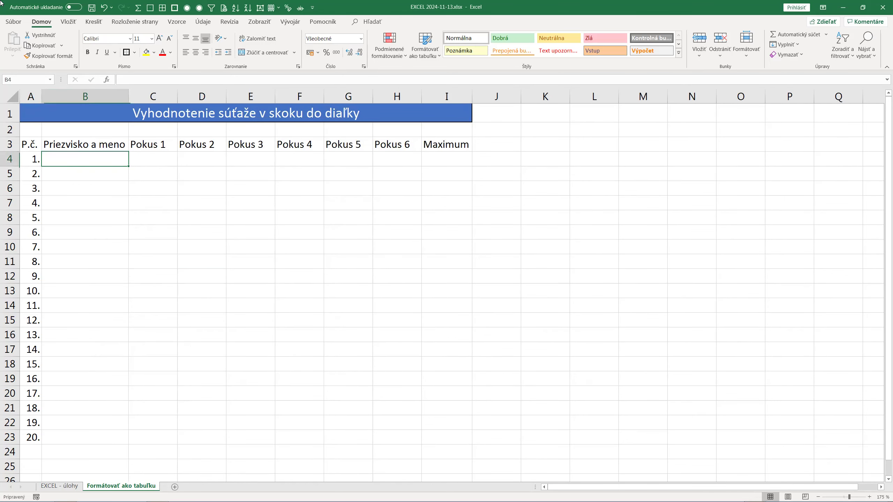
text(M)
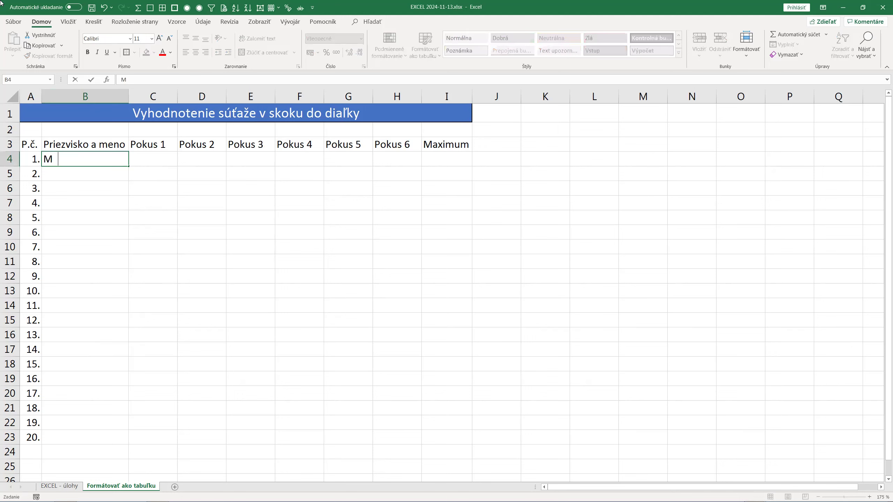
text(alý)
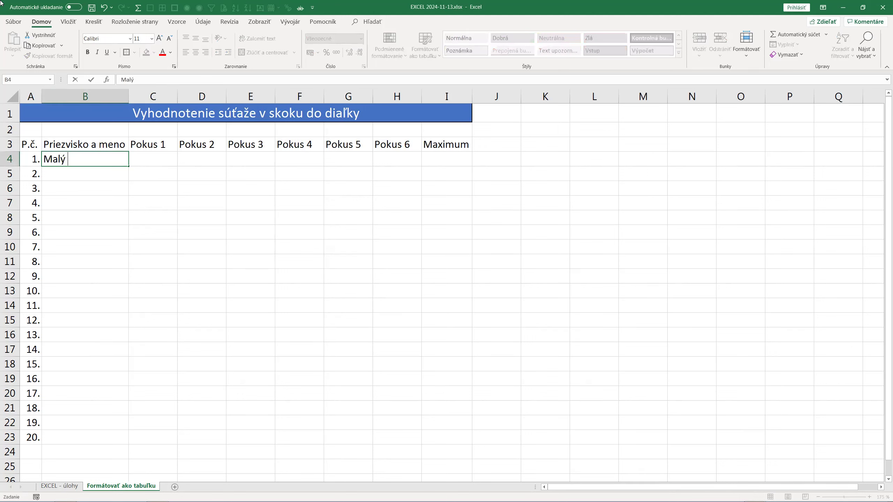
text( Ján)
key(Return)
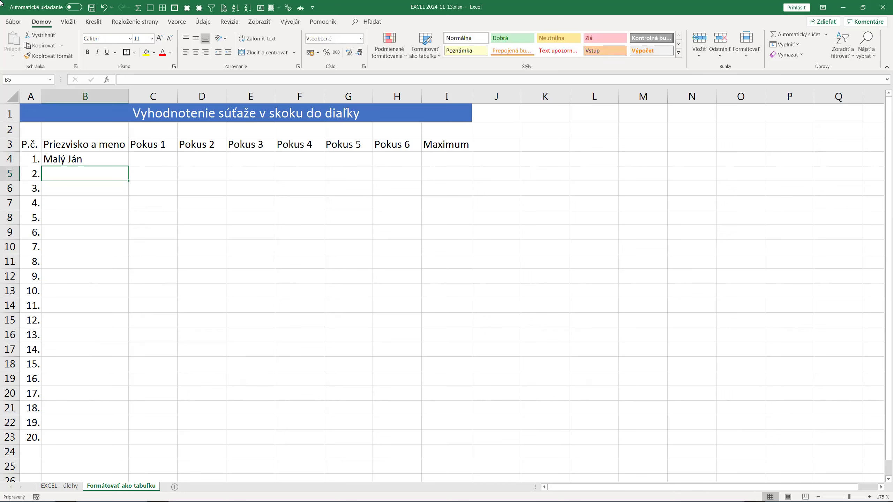
text(Nitriansky Jozef)
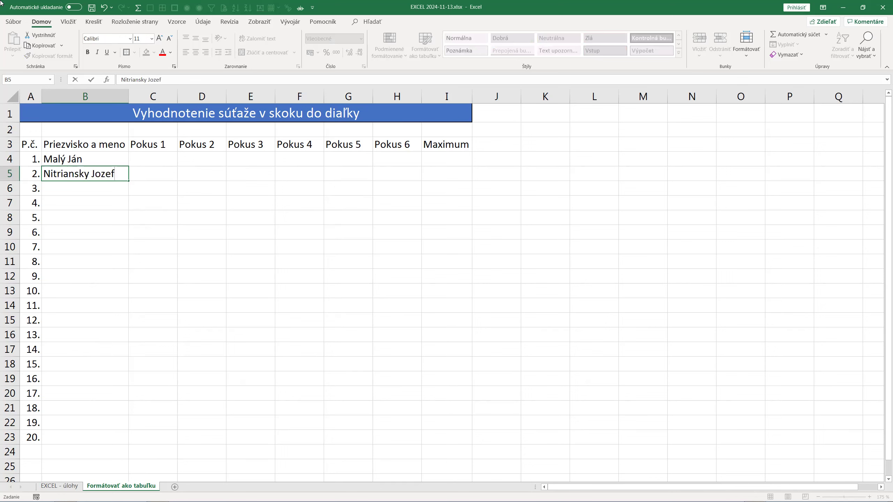
key(Return)
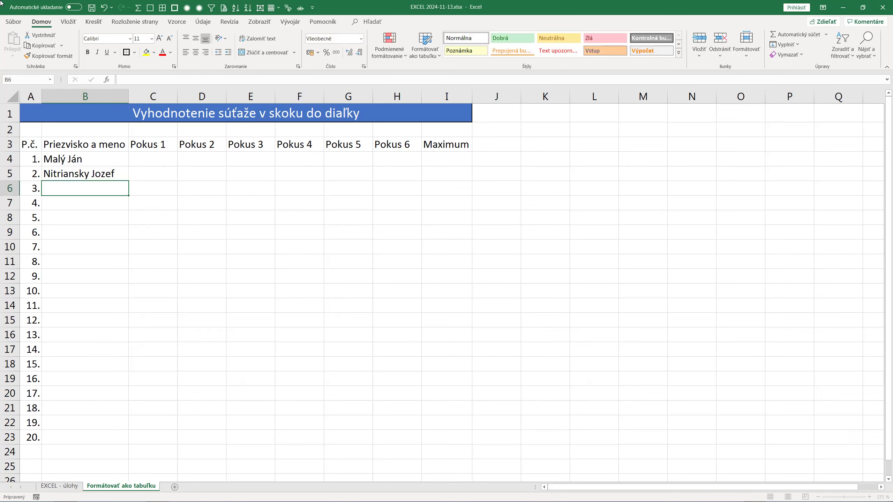
text(Železný )
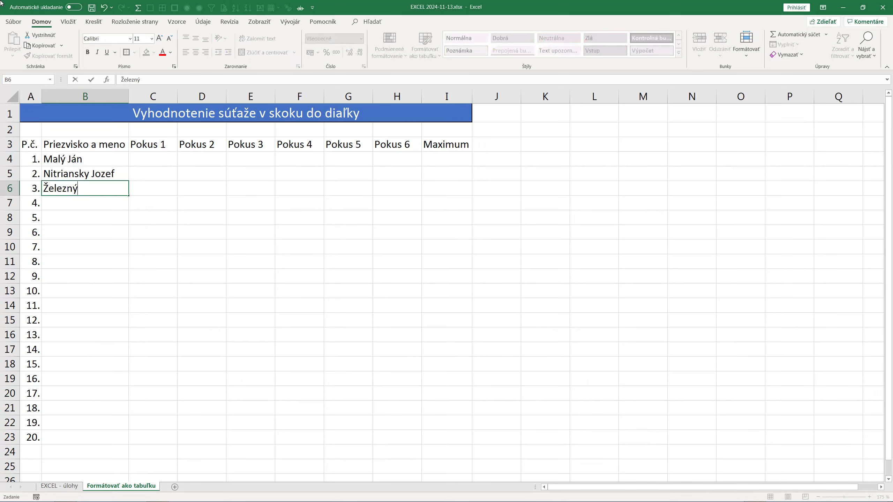
text(Adam)
key(Return)
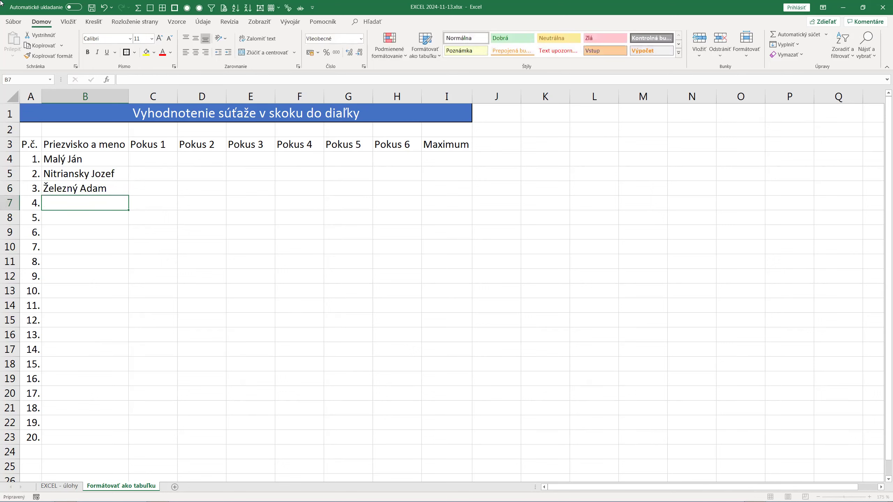
text(Sýkora Pavol)
key(Return)
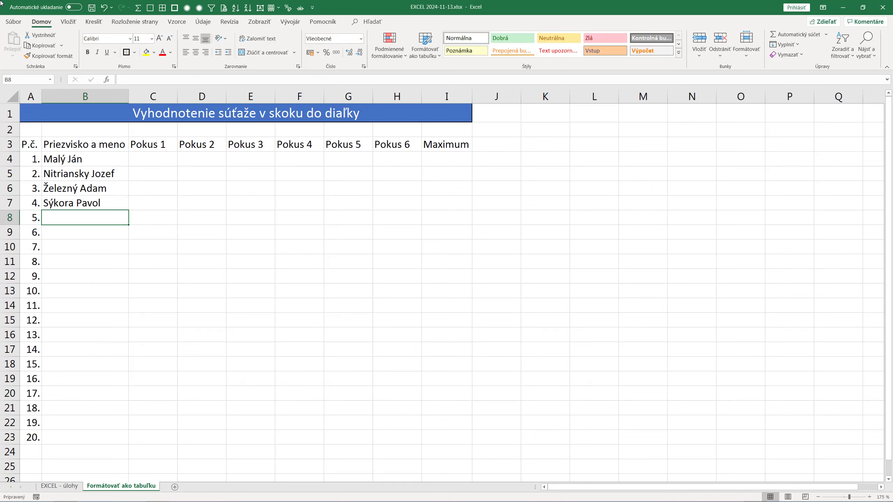
text(T)
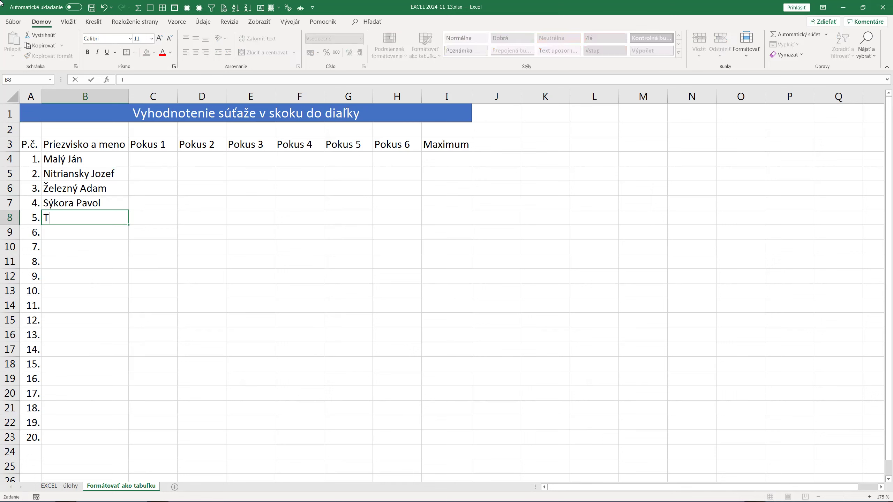
text(renčiansky)
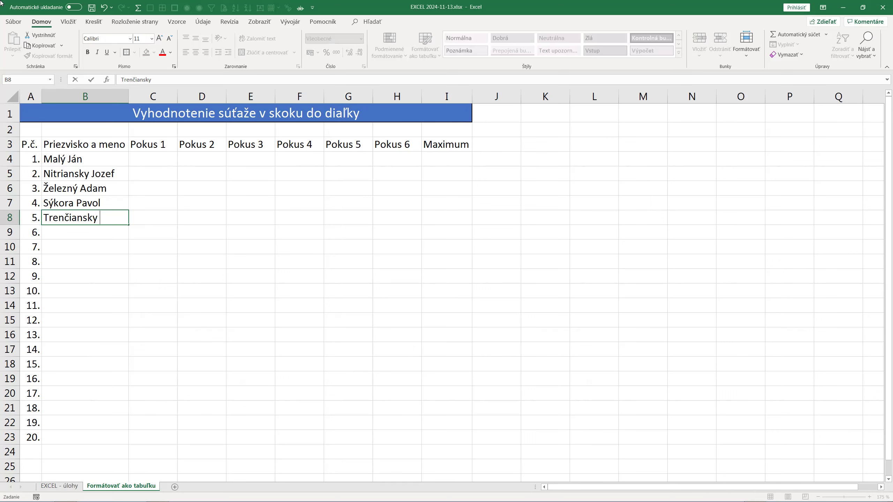
text(Peter)
key(Return)
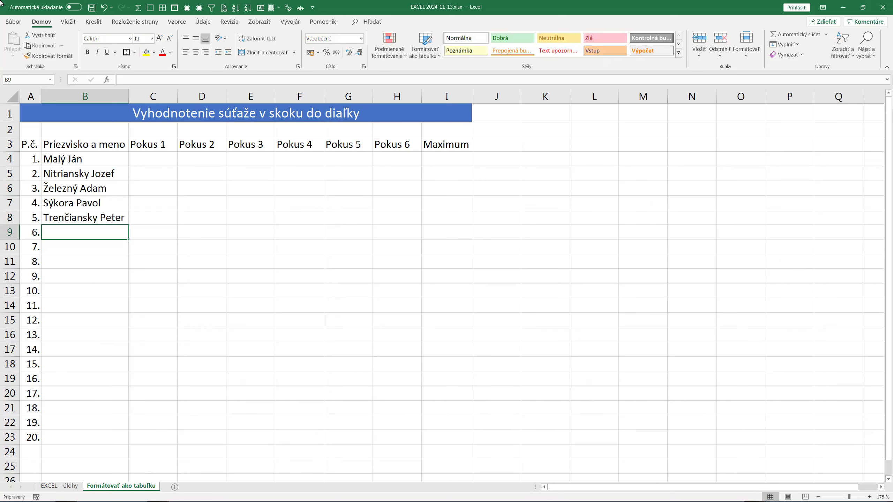
- Enter three more competitors' names in B9:B11 and autofit column B to the longest
text(Oravec Adam)
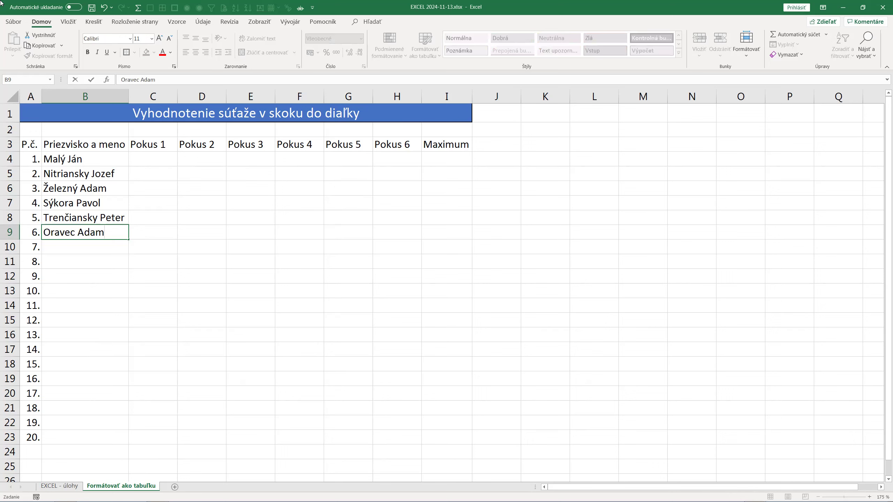
key(Return)
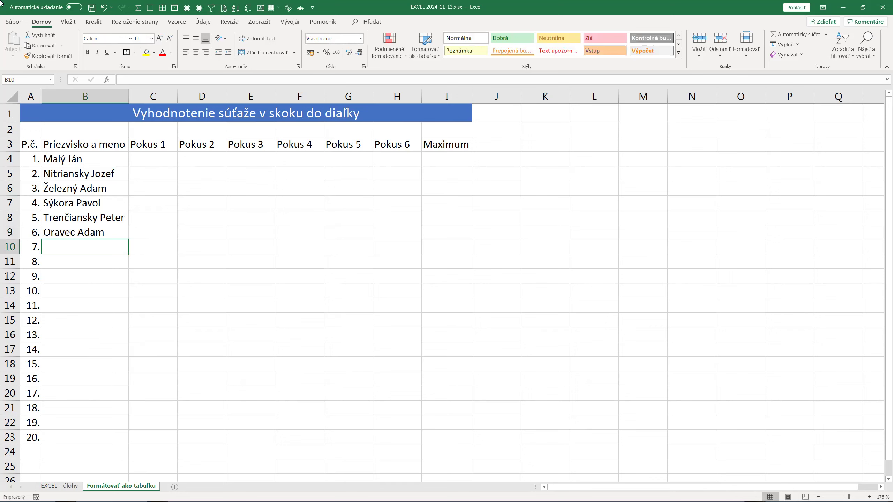
text(Či)
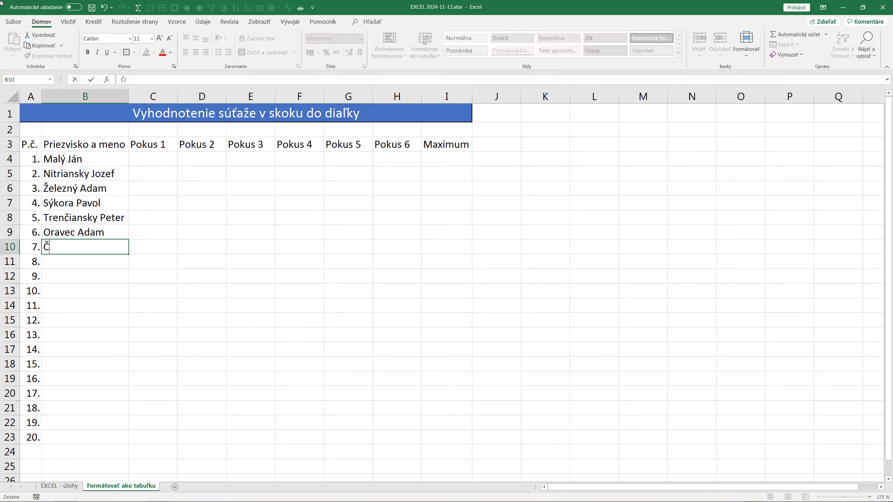
text(erny Branislav)
key(Return)
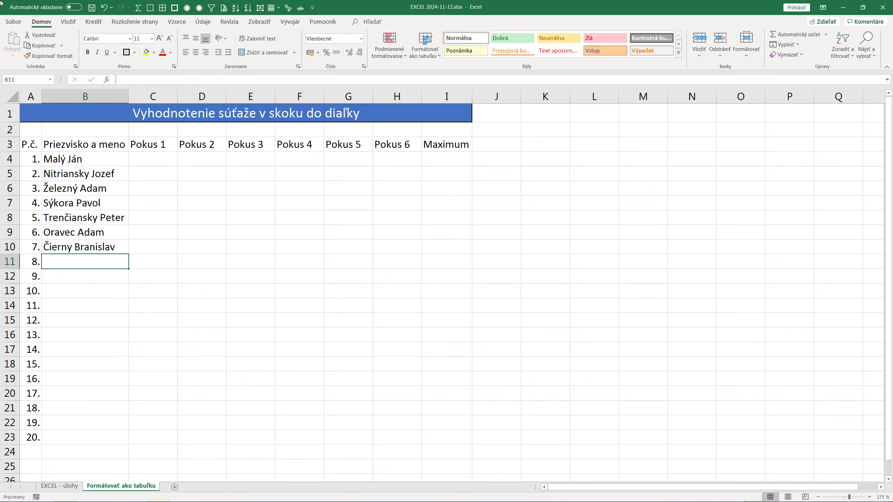
text(Slafkov)
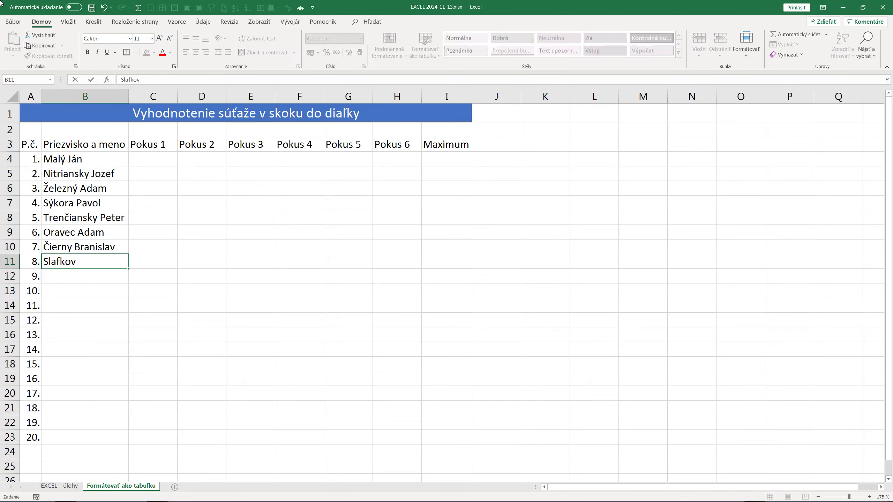
text(ský)
text(Alexander)
key(Return)
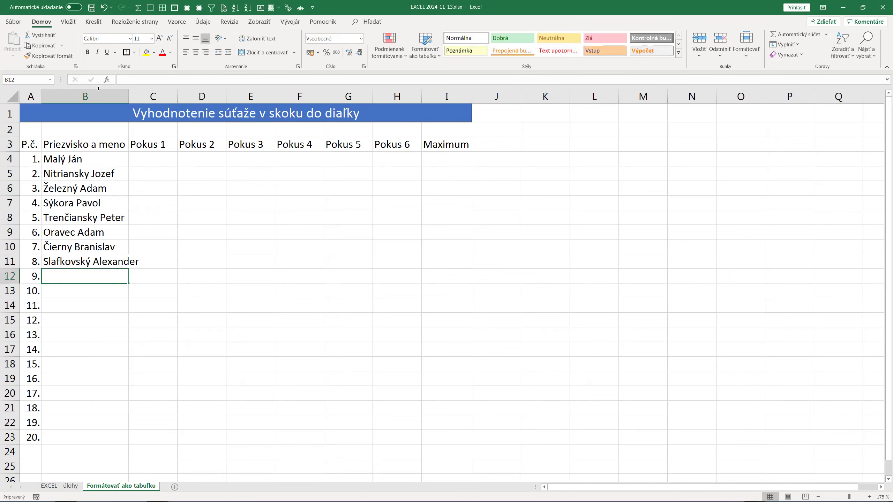
drag(128, 96, 128, 95)
double_click(128, 96)
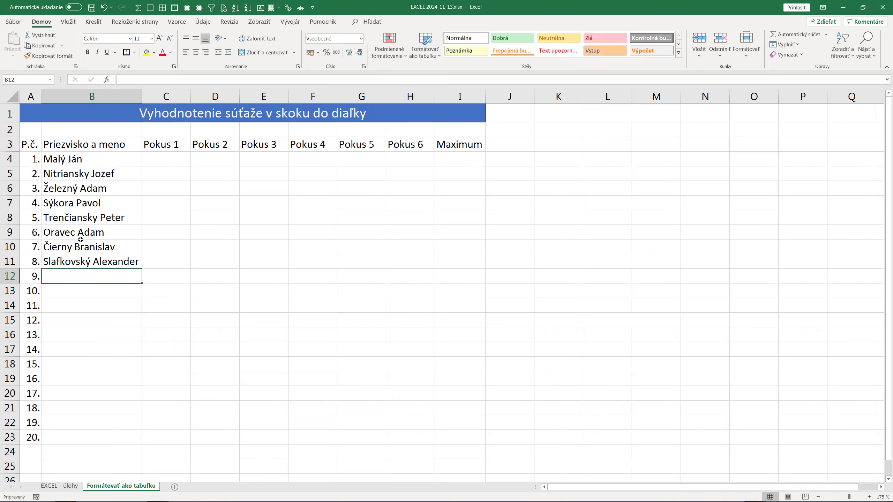
- Format the range A3:I23 as a table with a blue banded style and headers
click(81, 190)
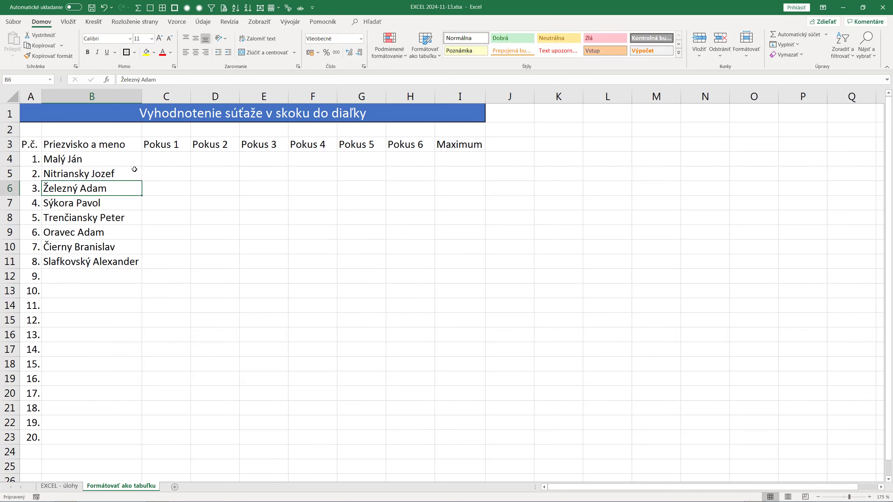
click(423, 56)
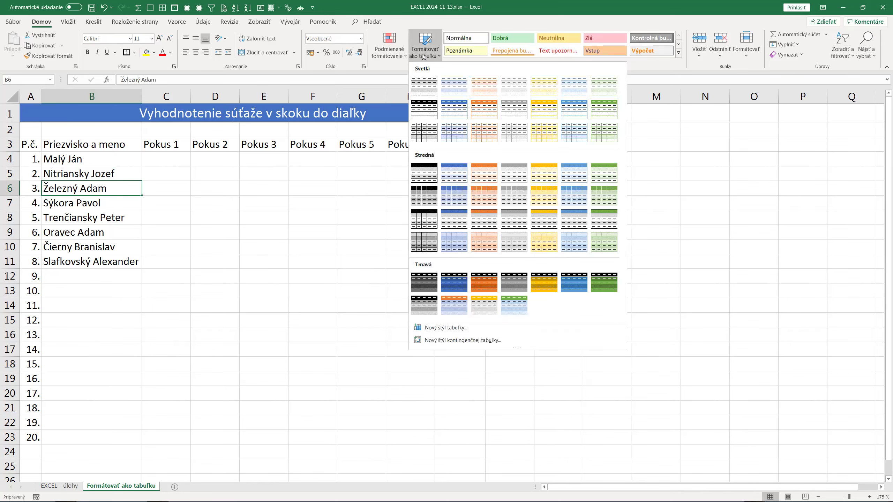
click(459, 116)
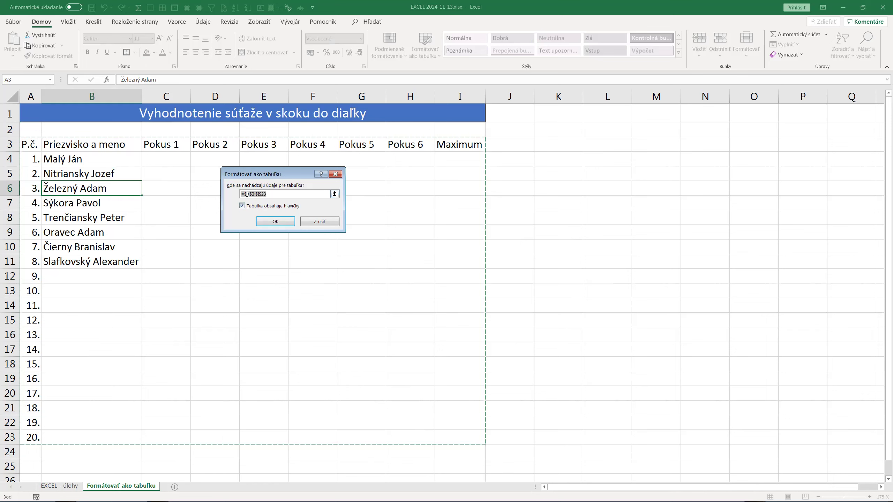
drag(73, 232, 215, 330)
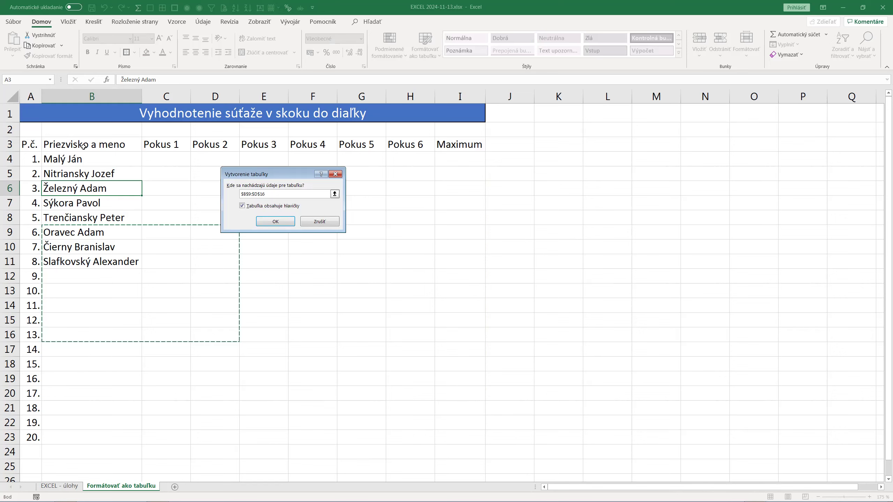
mouse_move(28, 144)
mouse_down()
mouse_move(129, 253)
mouse_move(345, 412)
mouse_move(460, 436)
mouse_up()
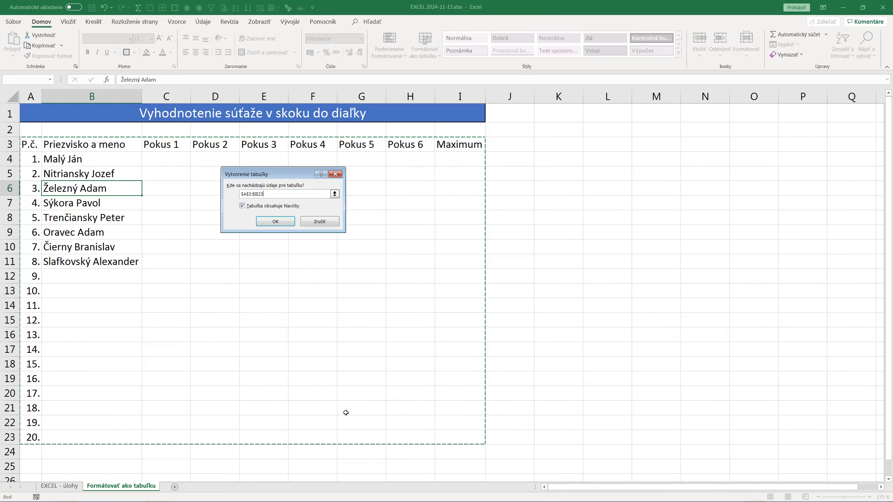
click(278, 221)
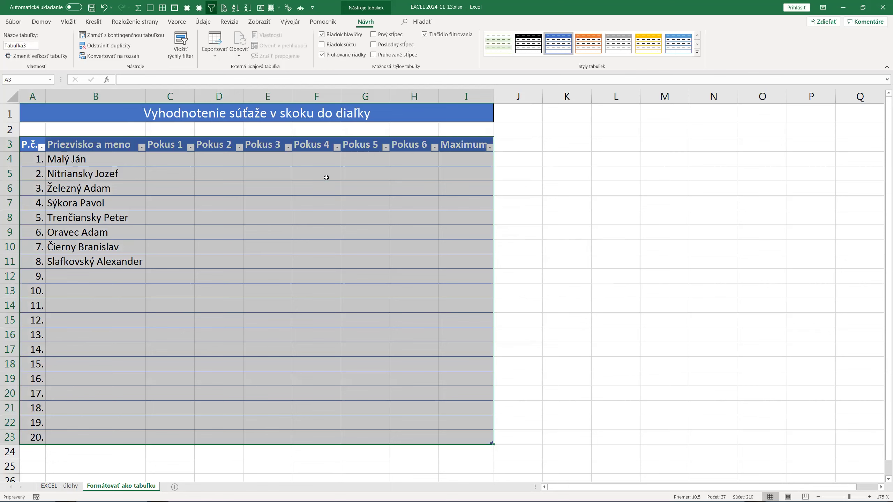
click(238, 225)
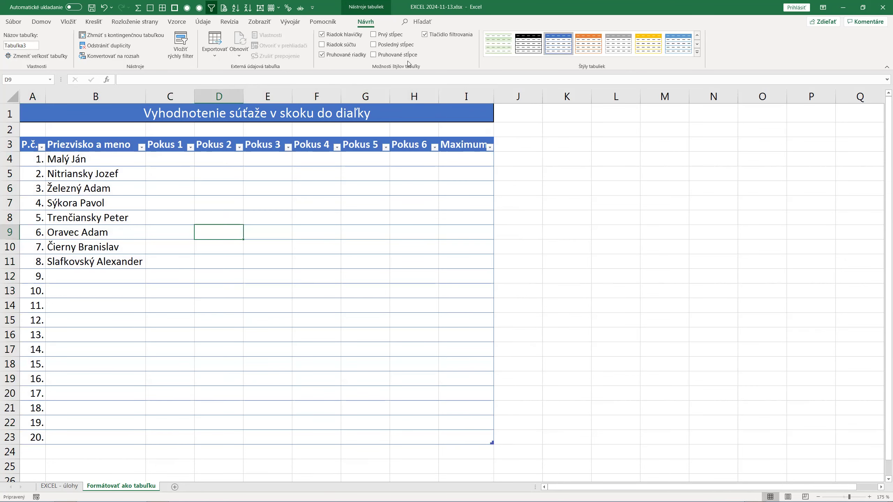
click(424, 35)
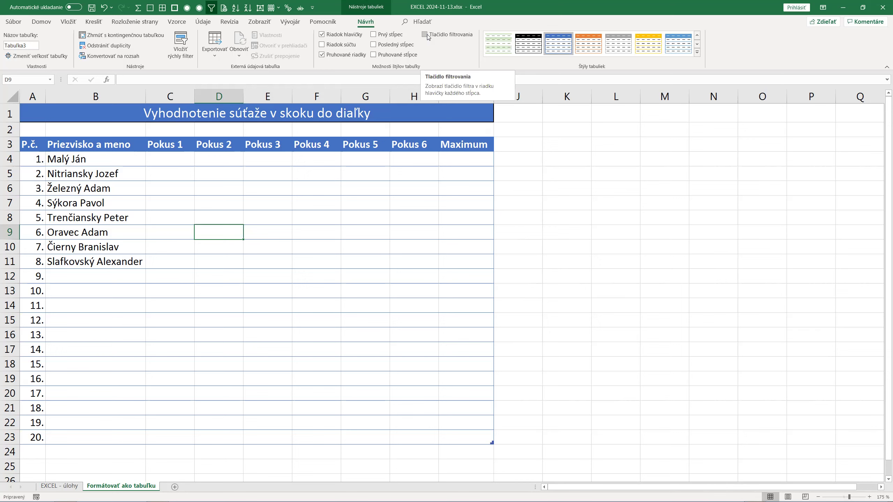
click(425, 35)
click(425, 34)
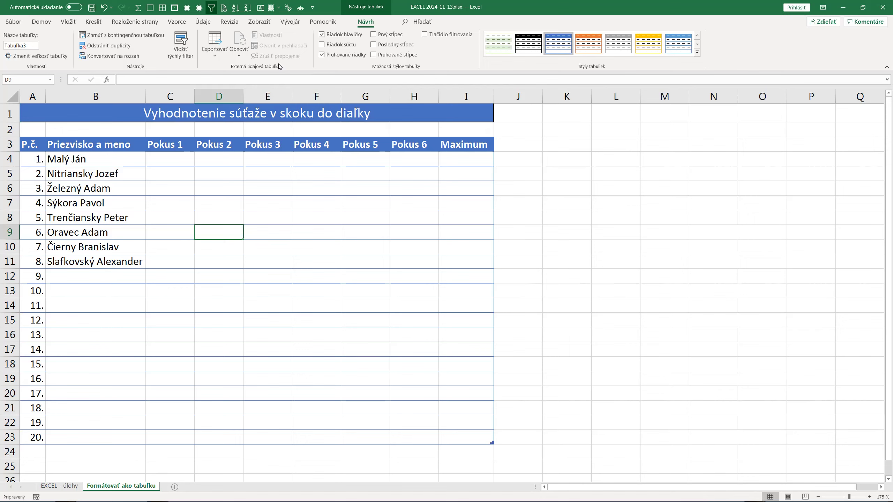
click(41, 25)
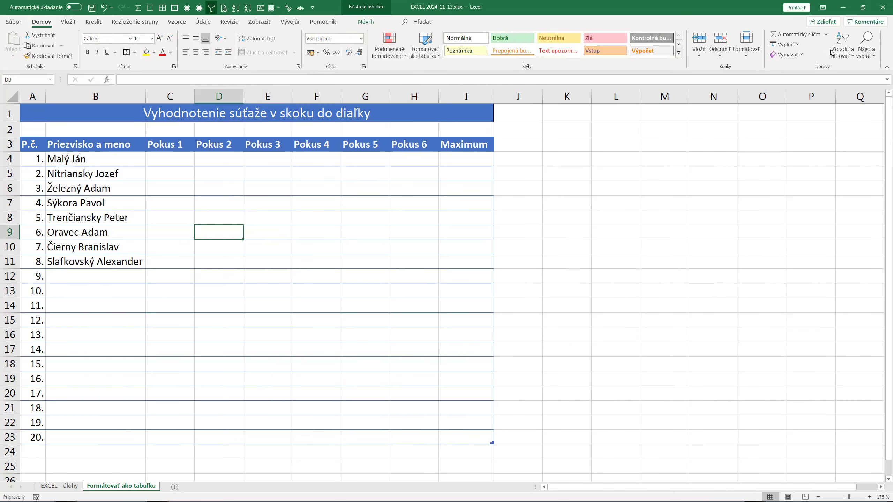
click(843, 48)
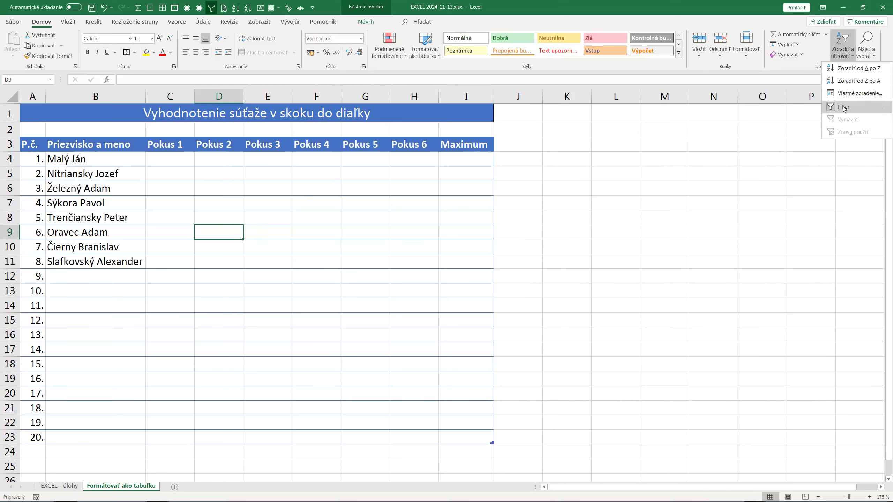
click(843, 107)
click(849, 56)
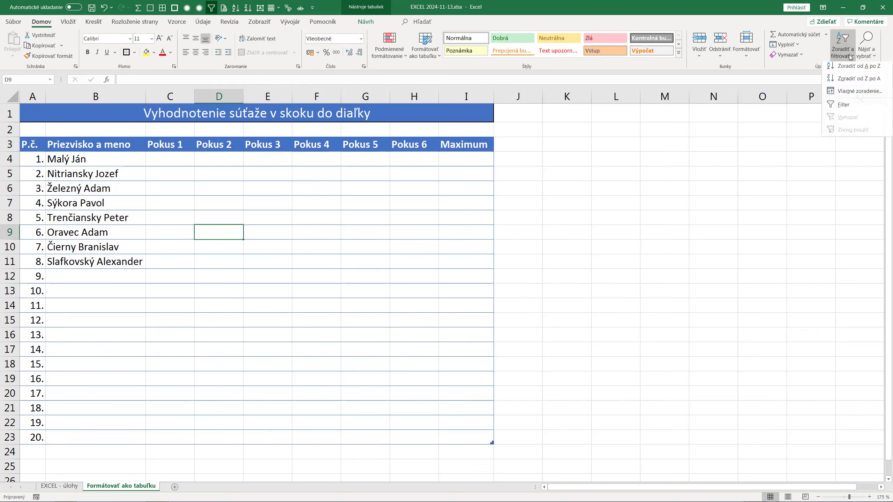
click(843, 104)
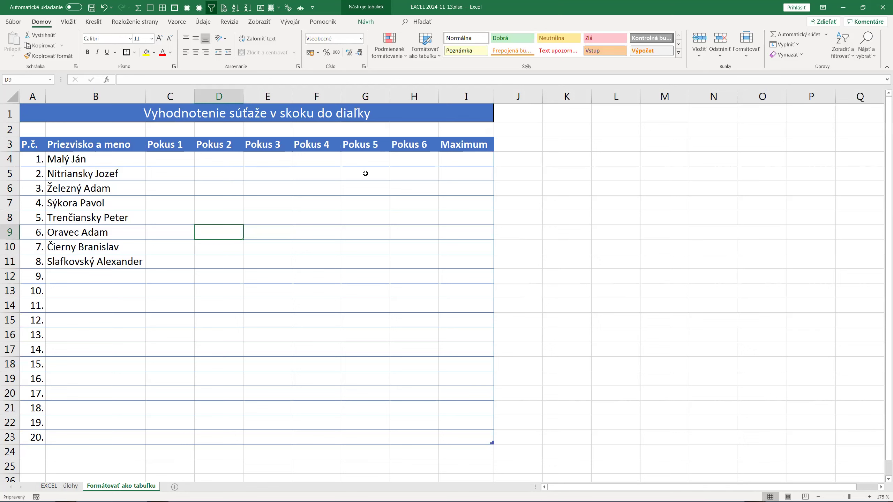
click(837, 59)
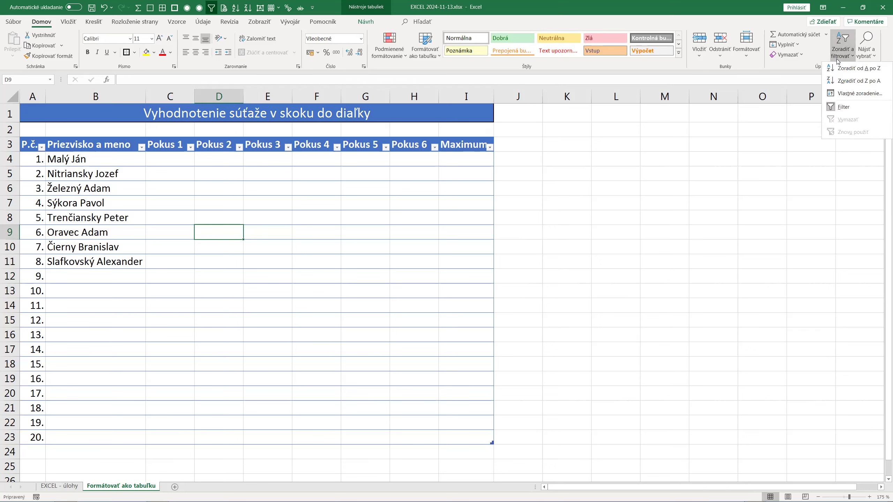
click(844, 106)
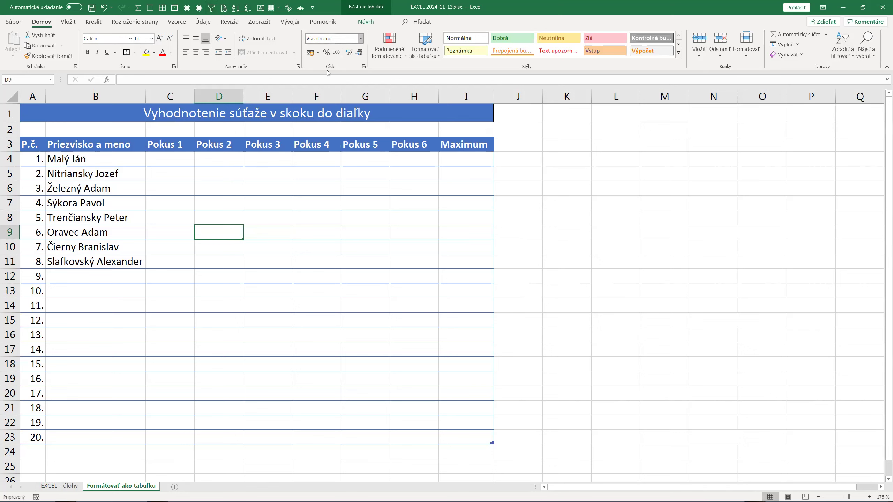
click(365, 22)
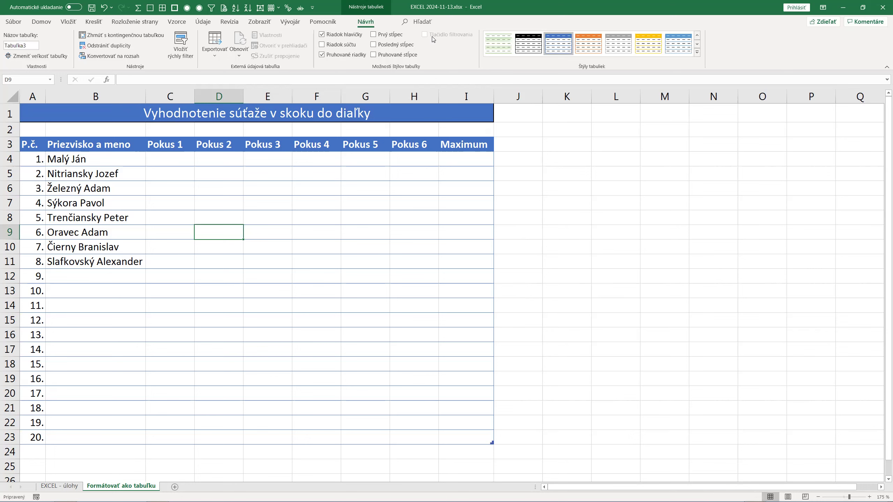
click(107, 193)
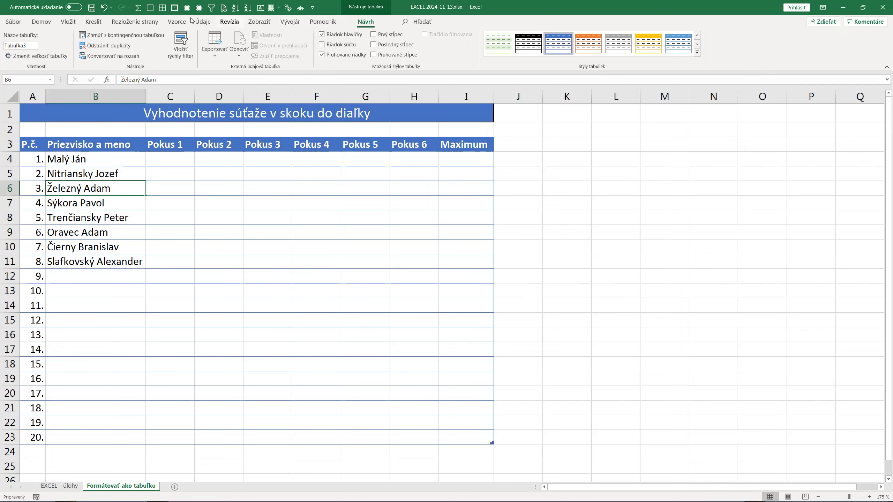
click(41, 22)
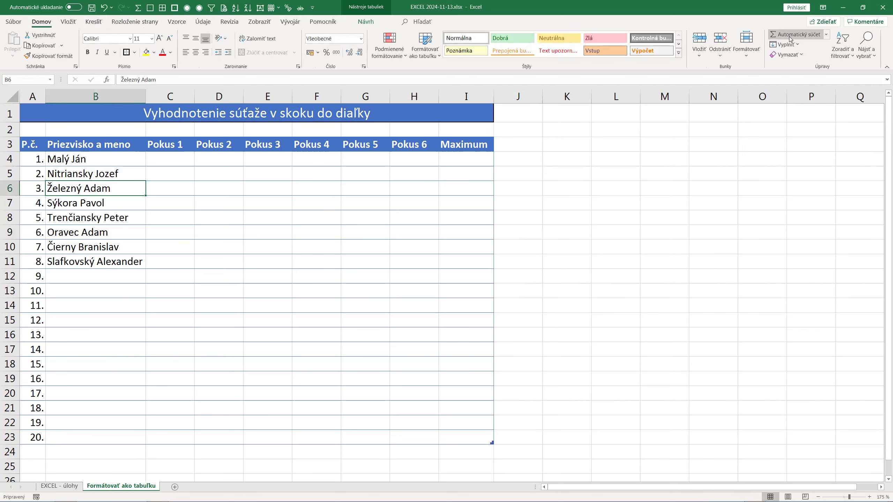
click(842, 44)
click(838, 105)
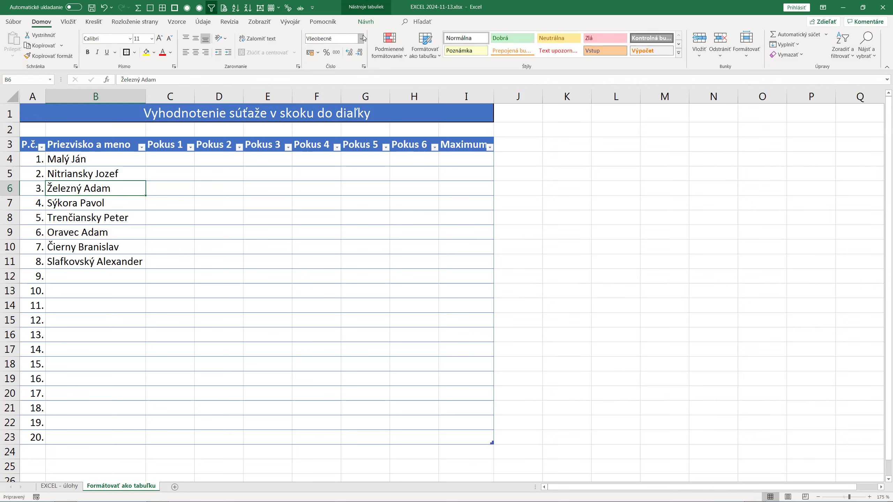
click(366, 22)
click(425, 35)
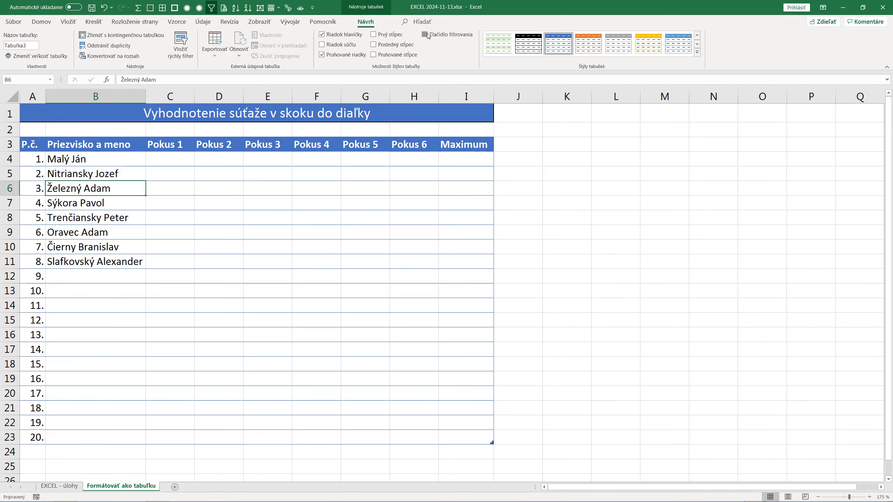
click(424, 35)
click(425, 35)
click(425, 34)
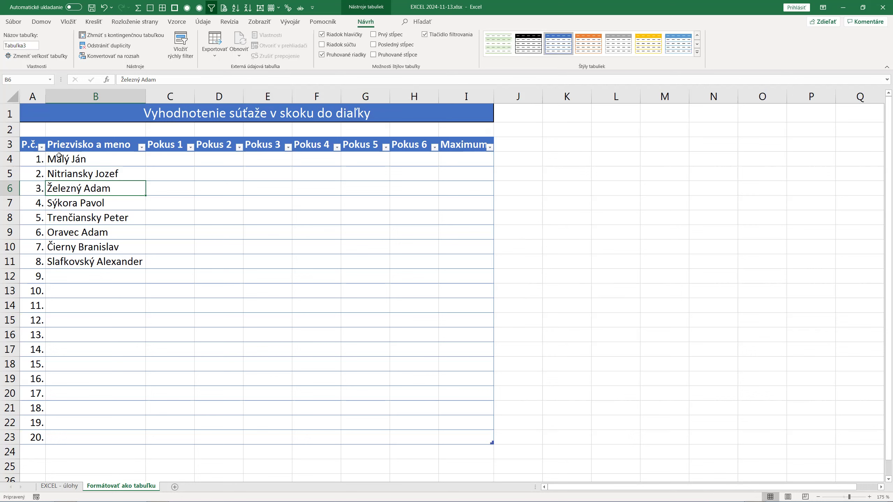
click(142, 147)
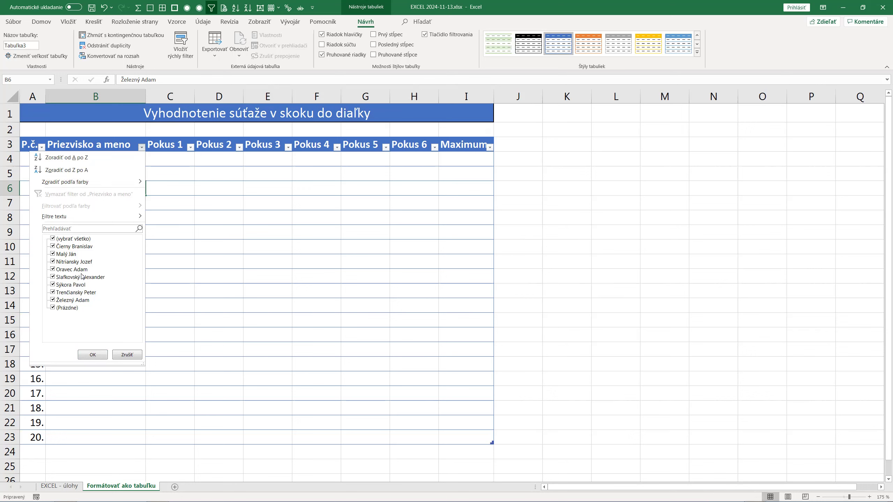
click(123, 354)
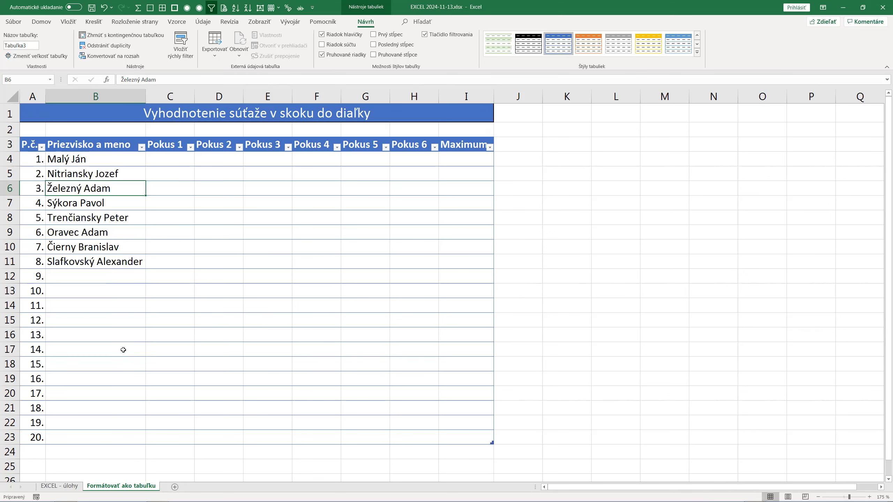
click(185, 162)
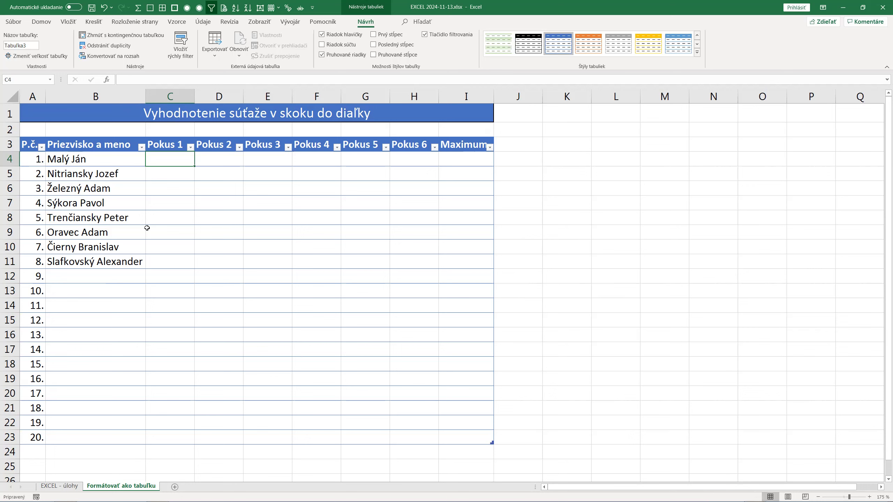
- Enter =RAND()*400+200 in C4 so Pokus 1 fills C4:C23 with random values
text(=)
text(rand)
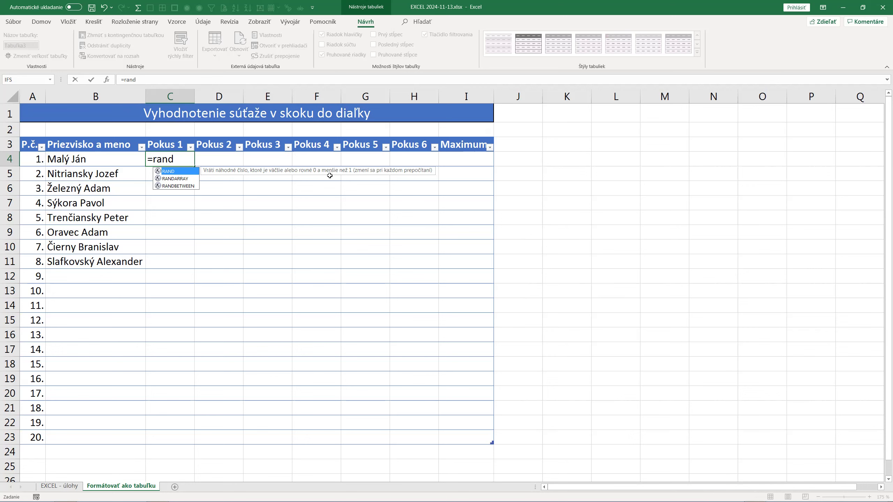
text(()*)
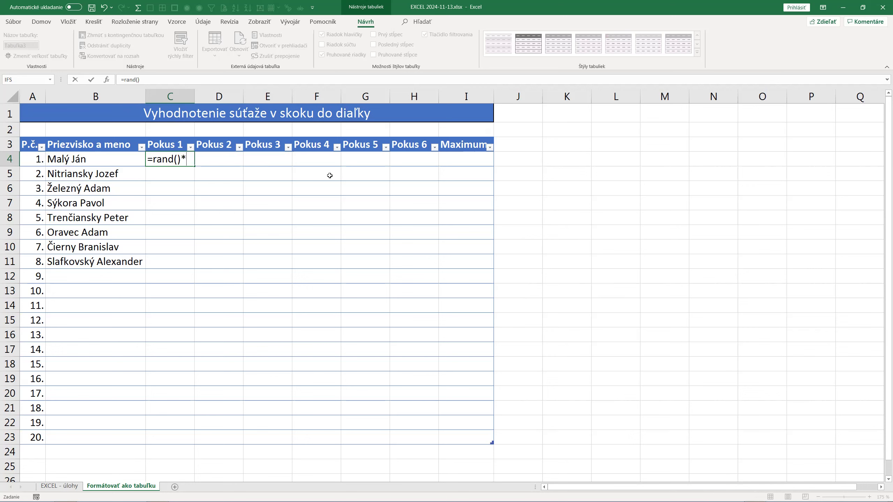
text(400)
text(+200)
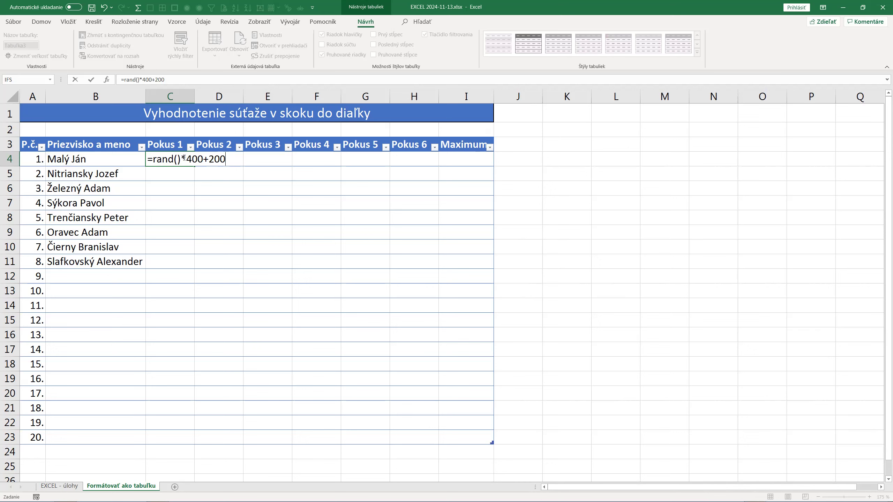
key(Return)
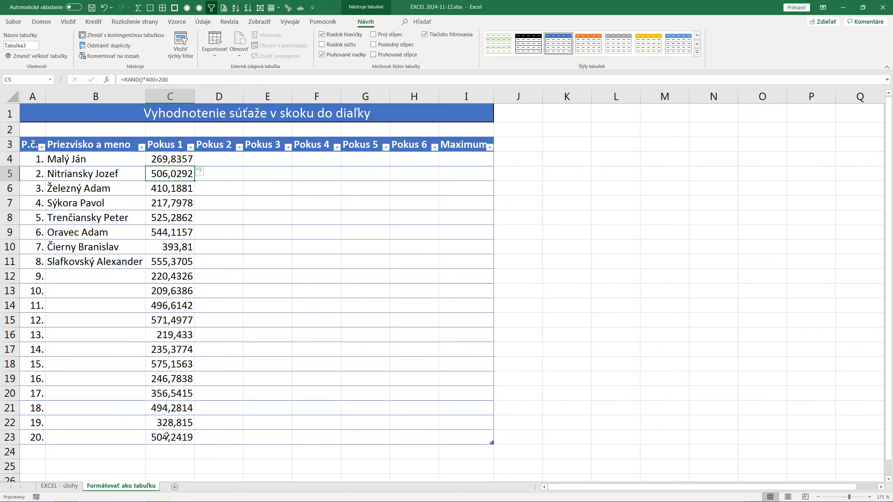
key(Down)
key(Down)
key(Up)
key(Up)
key(Up)
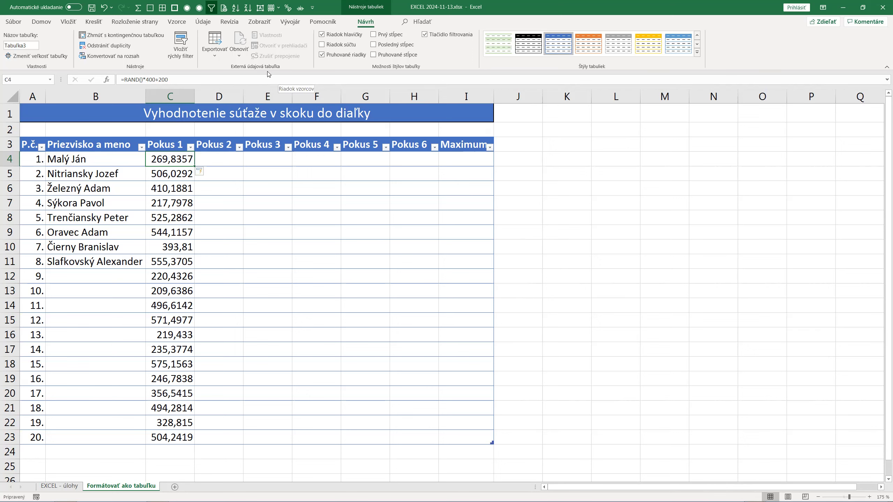
click(261, 8)
drag(525, 132, 842, 301)
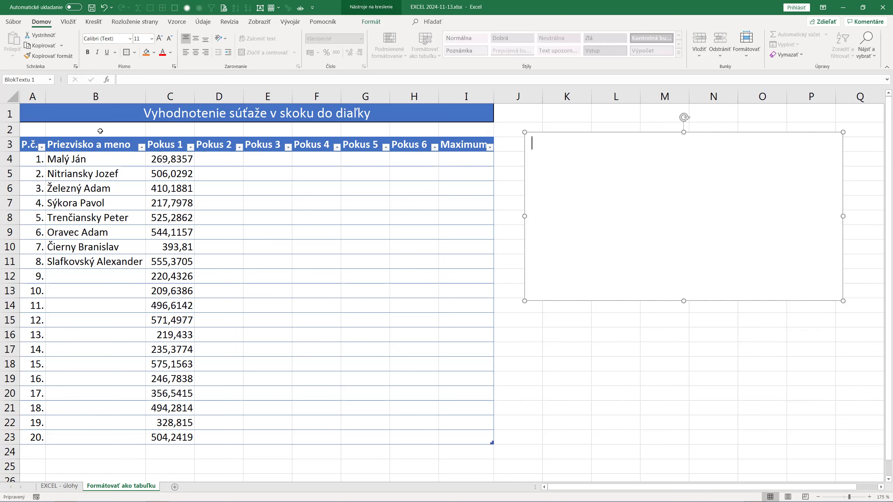
text(Formátovať ako tabuľku - )
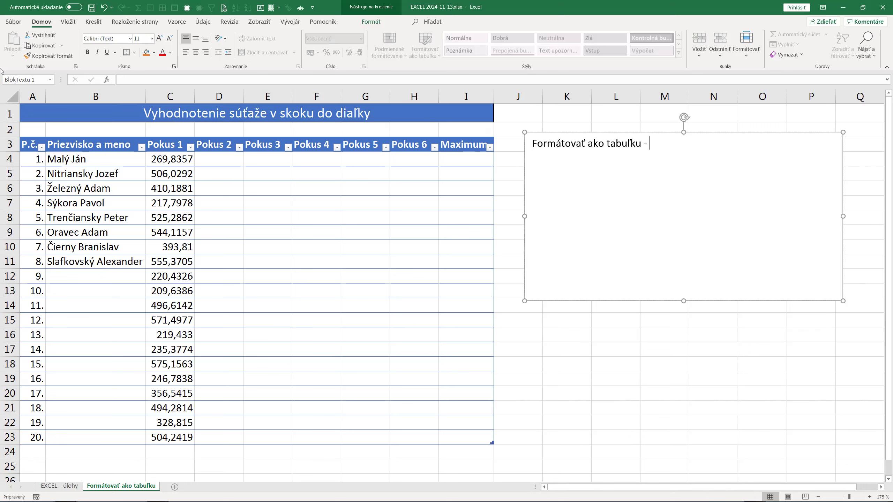
text(VÝ)
text(HODY)
text(:)
triple_click(630, 143)
key(ctrl+c)
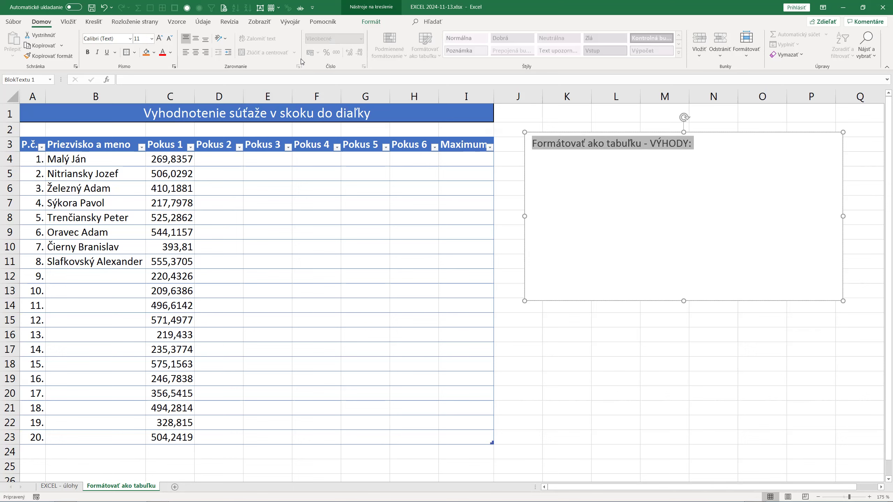
click(585, 133)
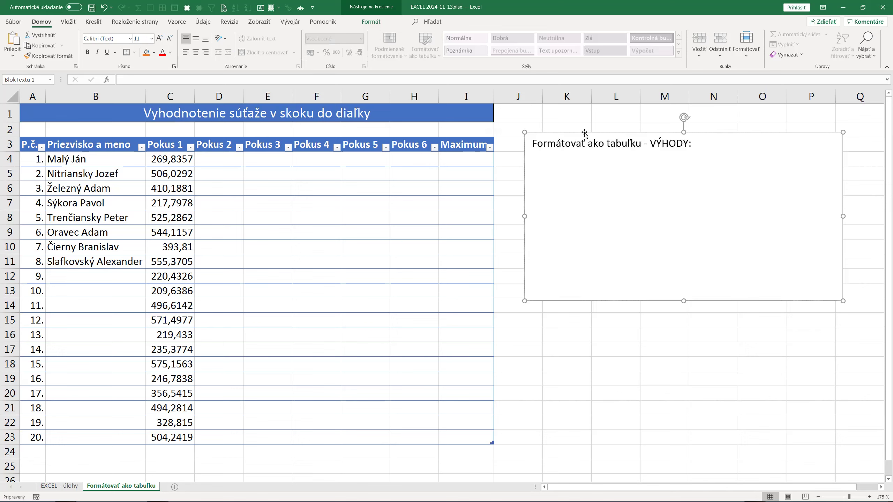
key(Delete)
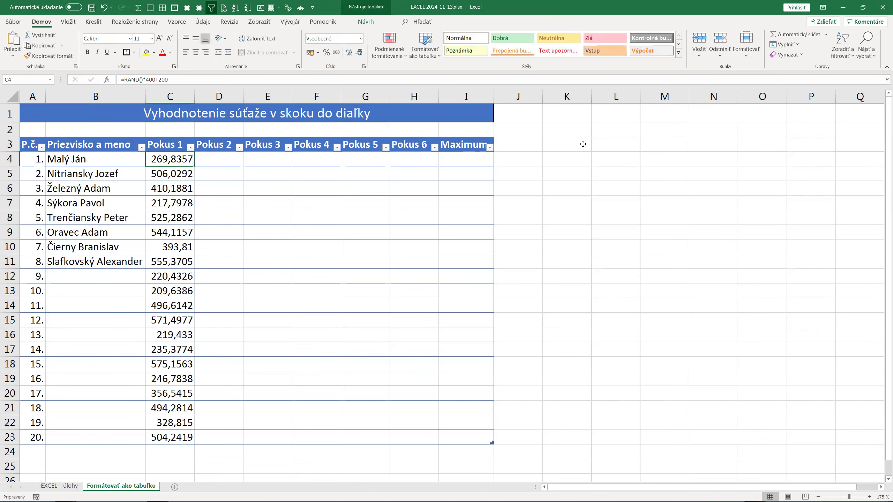
click(583, 144)
- Paste the VÝHODY heading into K3 and enter 'Rýchle naformátovanie oblasti buniek z ponúkaných formátov' in K4
key(ctrl+v)
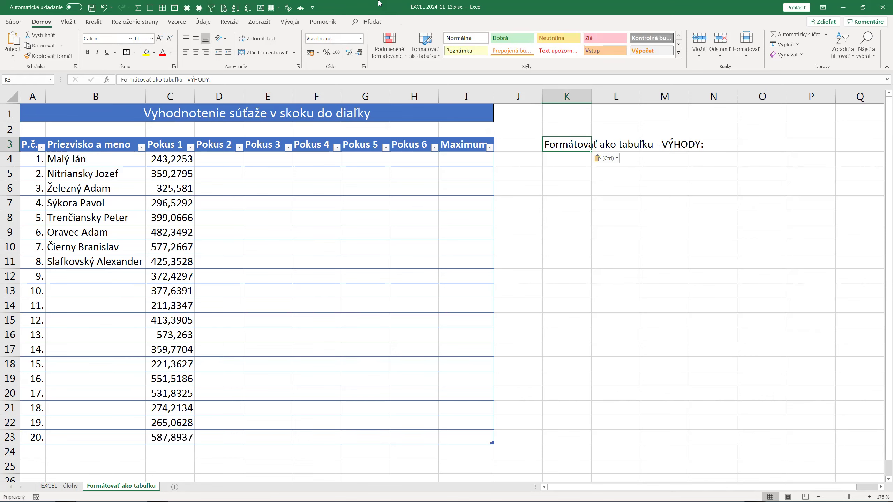
key(Down)
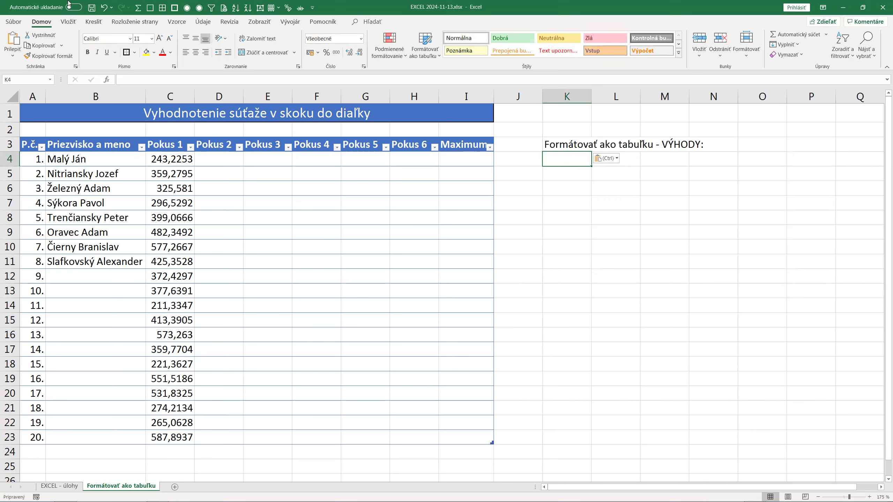
text(Rýchle naformátovanie oblasti buniek z ponúkaných formátov)
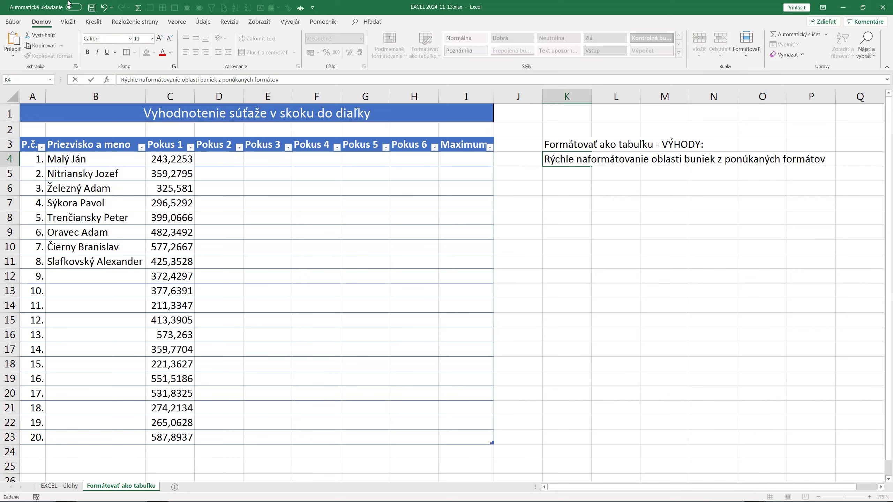
key(ctrl+Return)
- Apply the Nadpis 2 cell style to the K3 heading
key(Up)
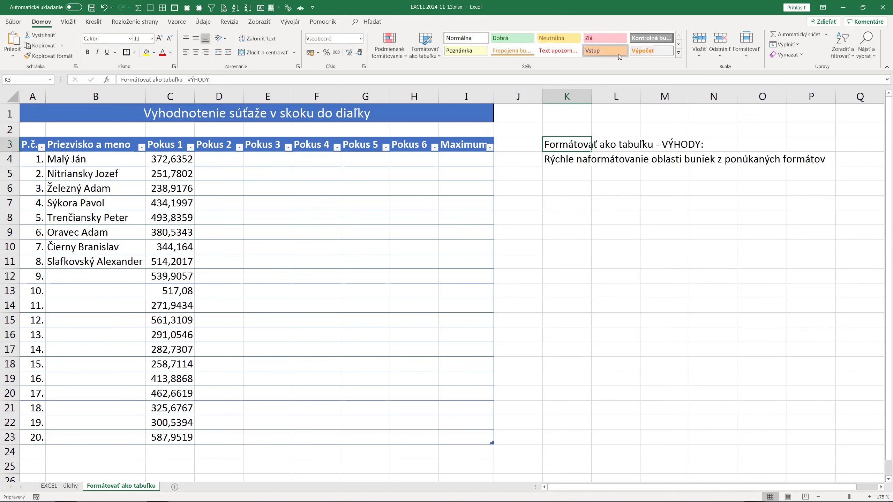
click(677, 53)
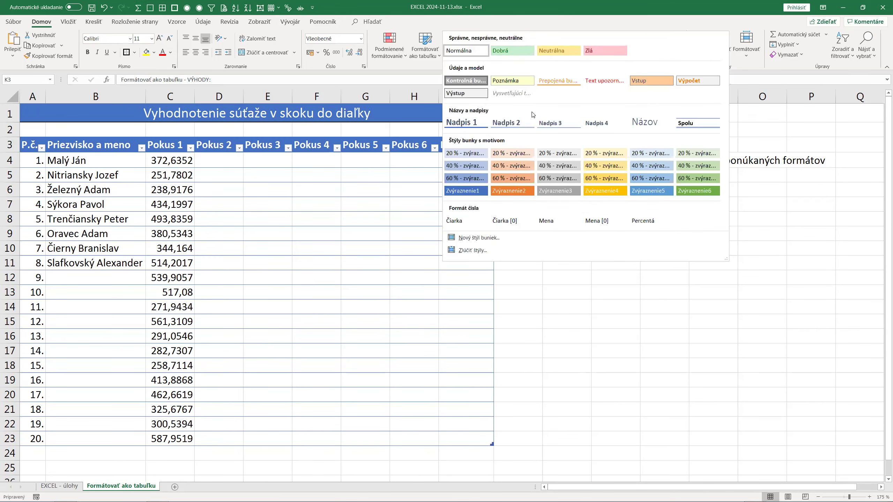
click(519, 123)
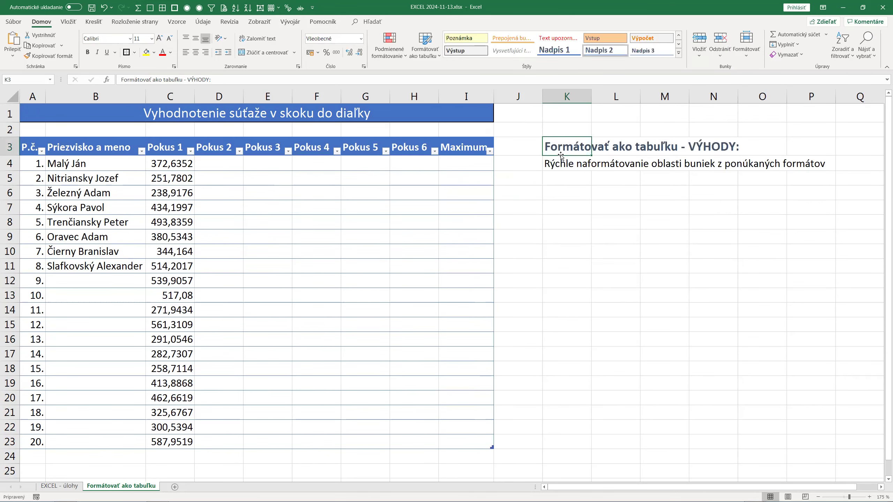
- Enter the second benefit 'Rýchla zmena formátovania' in K5
click(571, 179)
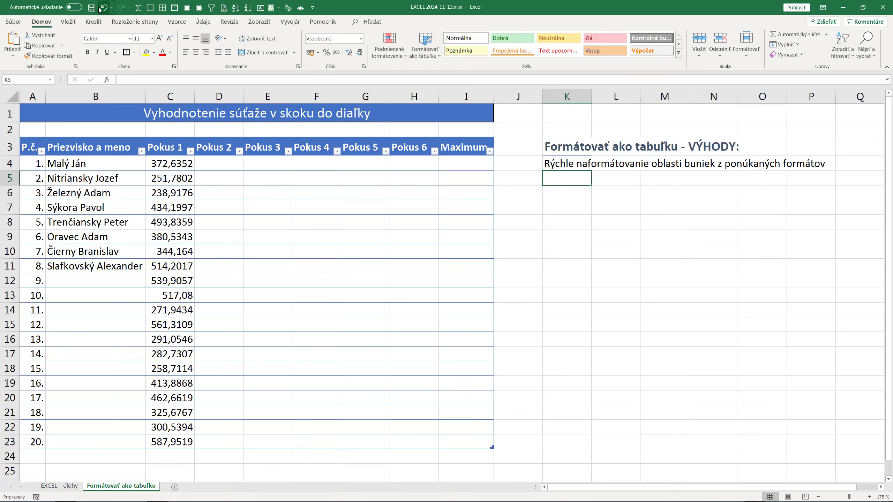
text(R)
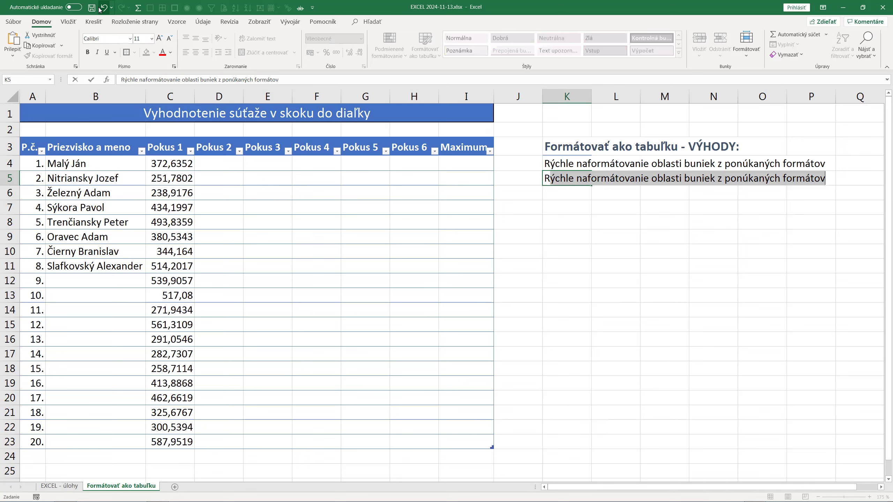
text(ýchla zmena formátovania)
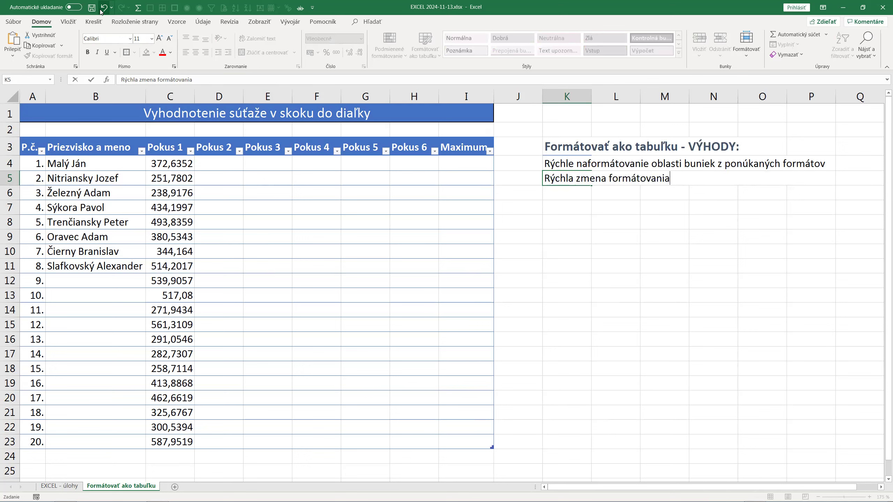
key(Return)
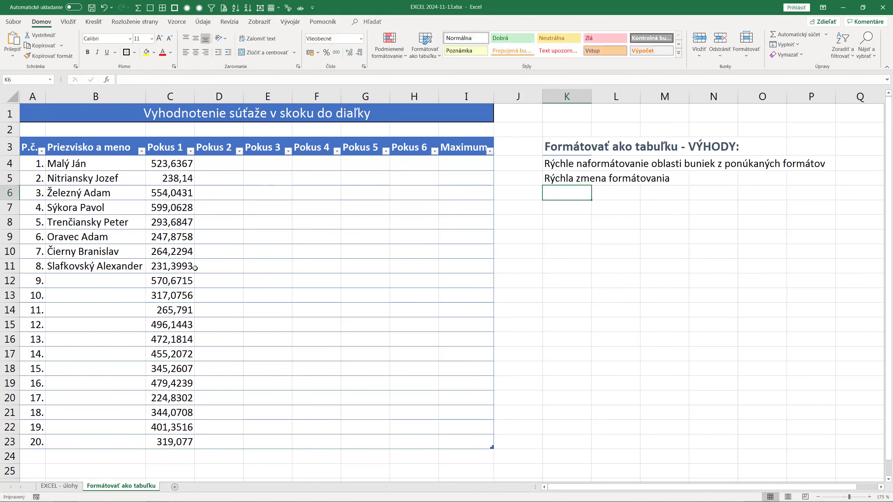
click(112, 226)
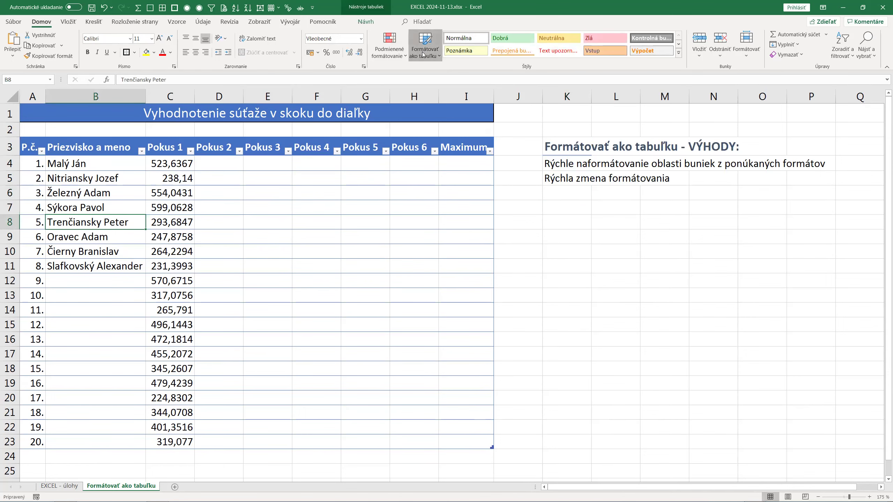
- Switch the table to an orange style and begin typing the third benefit in K6
click(437, 58)
click(486, 104)
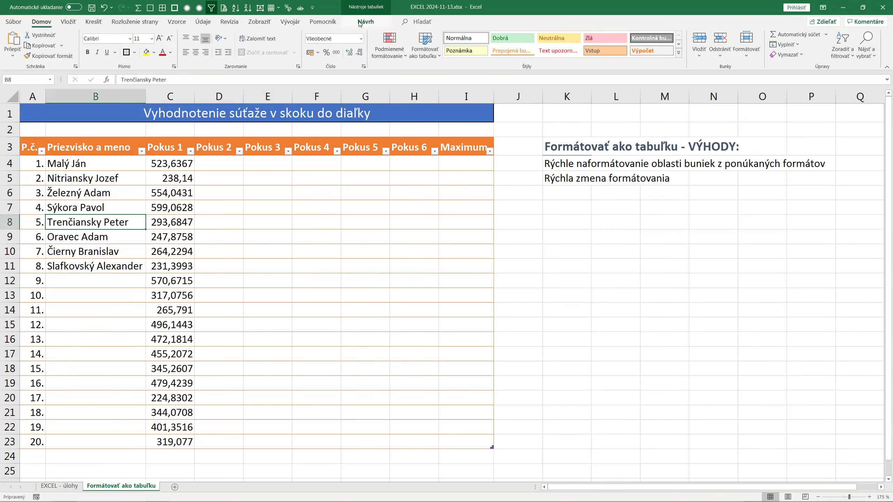
click(560, 194)
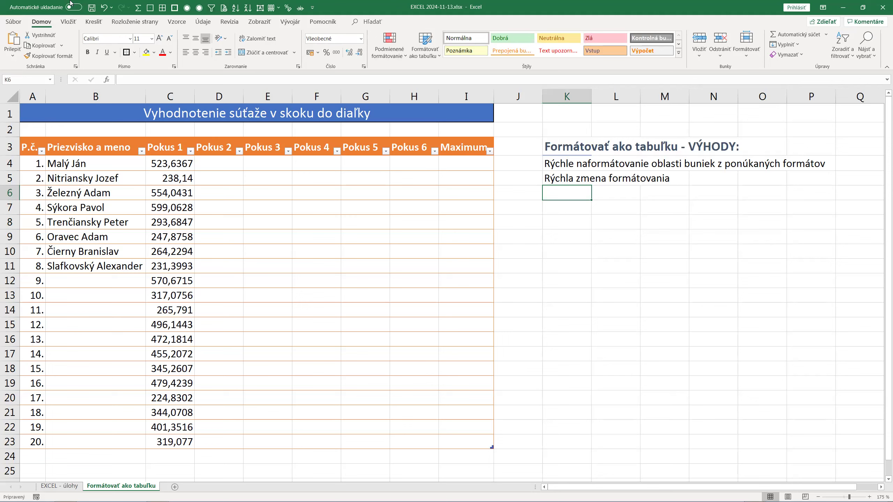
text(Mnn)
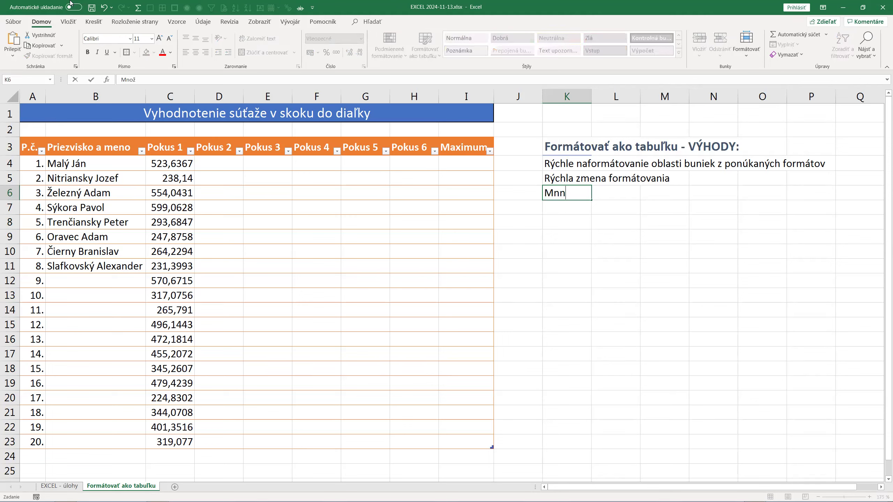
text(stvo)
text( vol)
- Finish typing the third benefit 'Množstvo možností v novom menu' in K6
key(BackSpace)
key(BackSpace)
key(BackSpace)
text(možnost)
key(BackSpace)
text(tí v nomo)
key(BackSpace)
key(BackSpace)
text(vom menu)
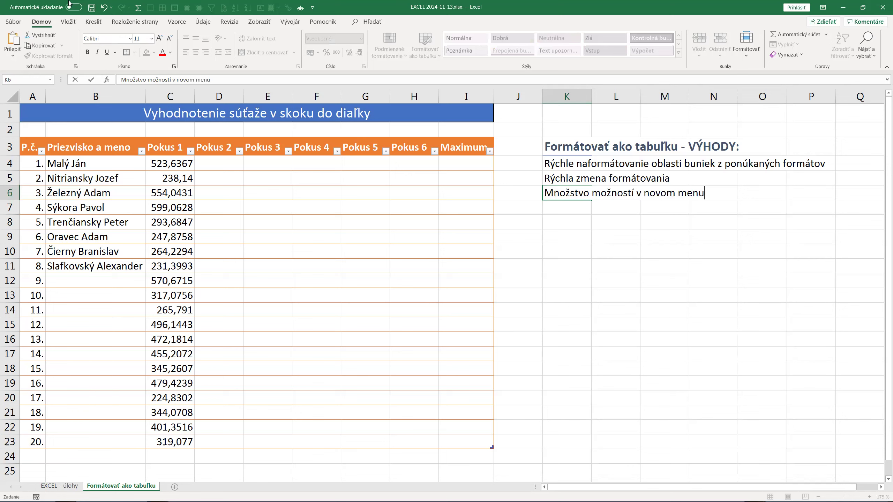
click(312, 225)
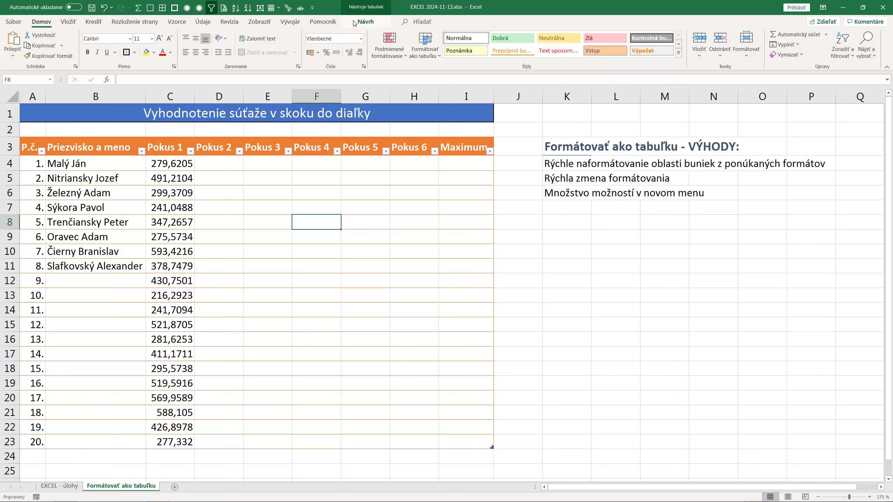
- Append ': Nástroje tabuliek - Návrh' to the K6 benefit text
click(568, 193)
key(F2)
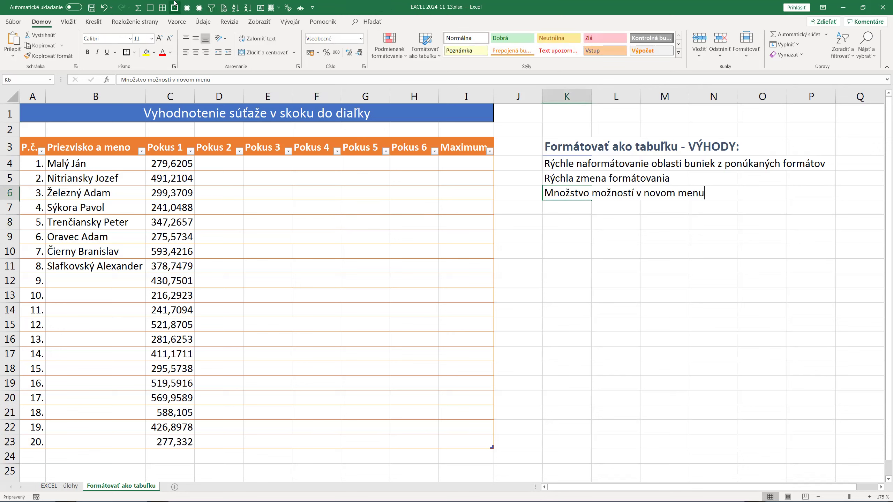
text(: Nástroje tabu)
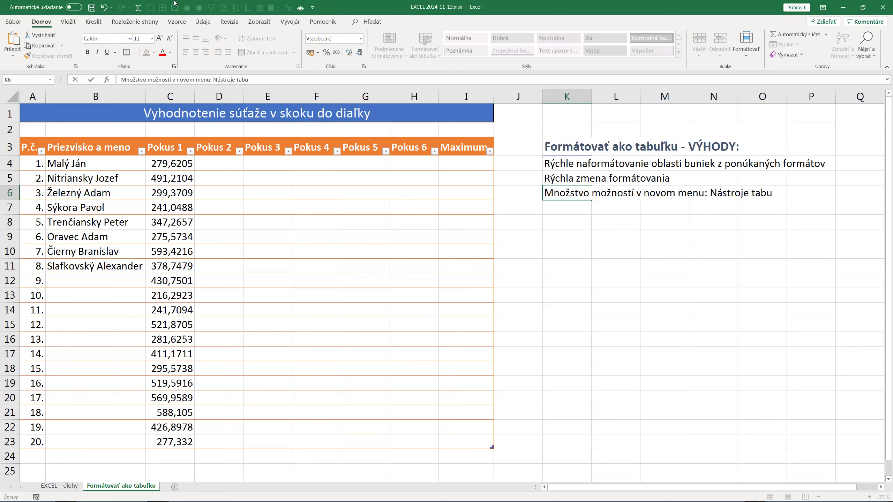
text(liek - Návrh)
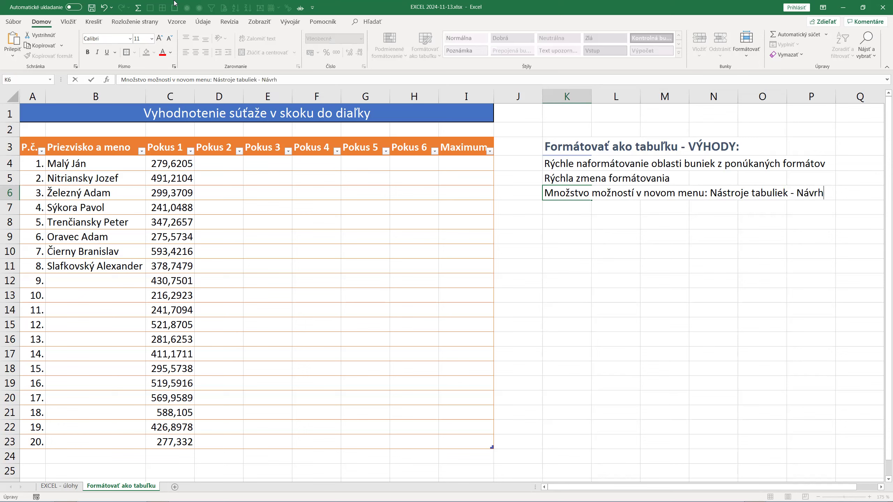
key(Return)
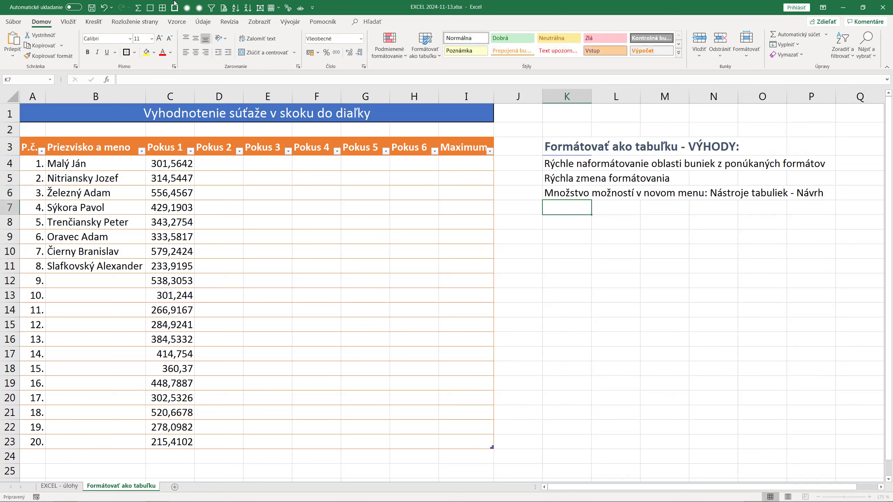
- Change the opening word in K6 from 'Množstvo' to 'Mnoho'
key(Up)
key(F2)
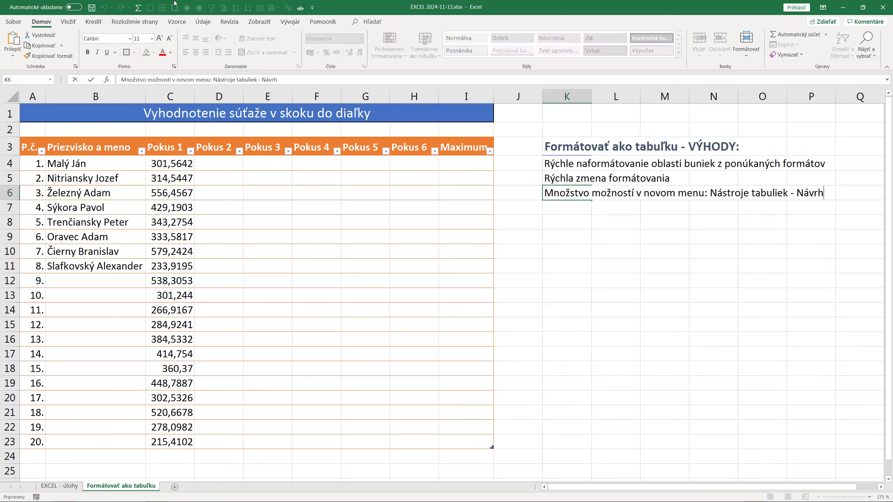
key(shift+End)
key(Delete)
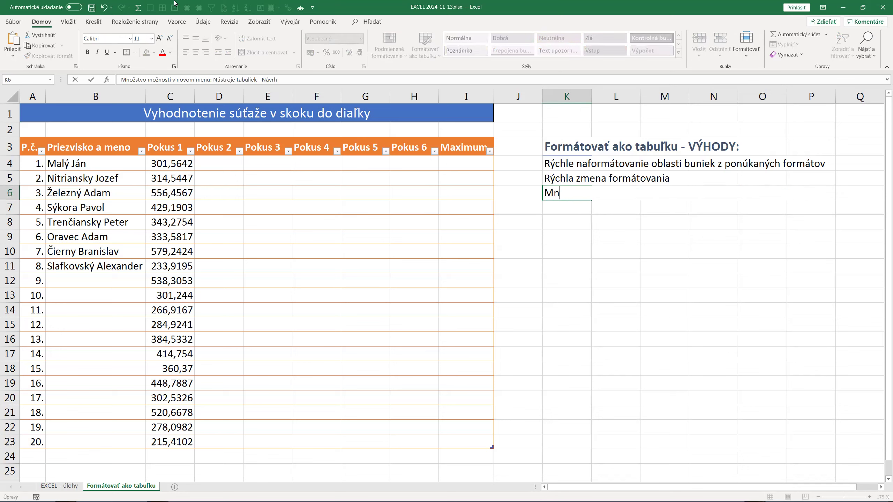
key(Escape)
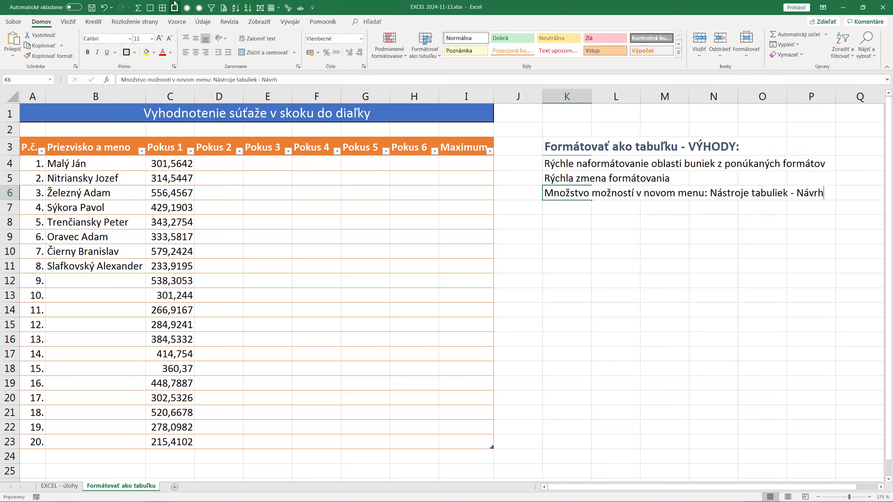
key(F2)
key(Home)
key(Right)
key(shift+End)
key(Delete)
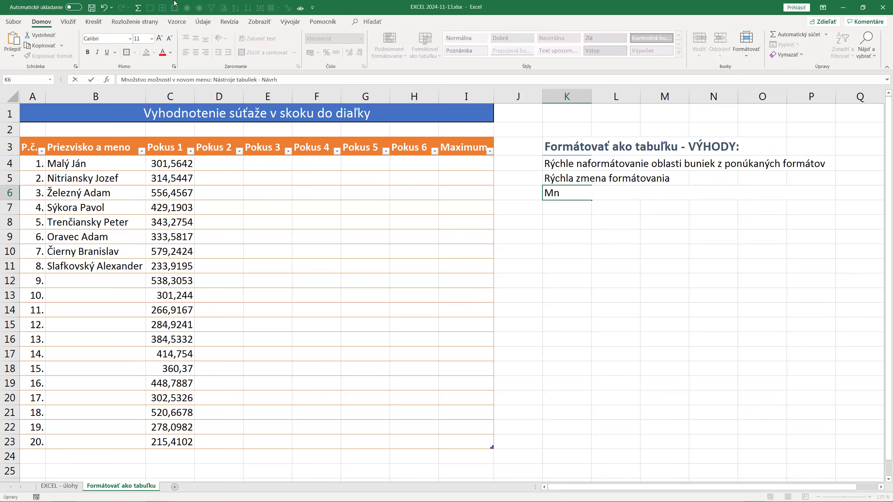
key(Escape)
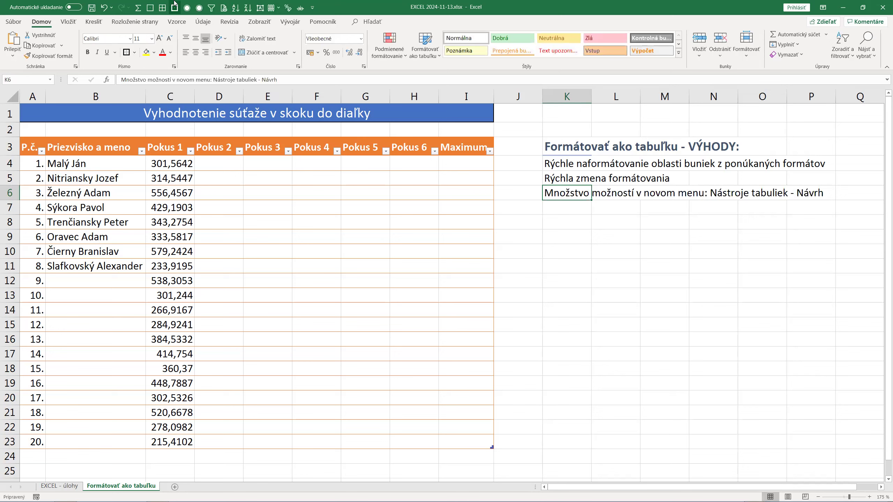
key(F2)
key(Home)
key(Right)
key(Right)
key(Right)
key(Delete)
key(Delete)
key(Delete)
text(ho)
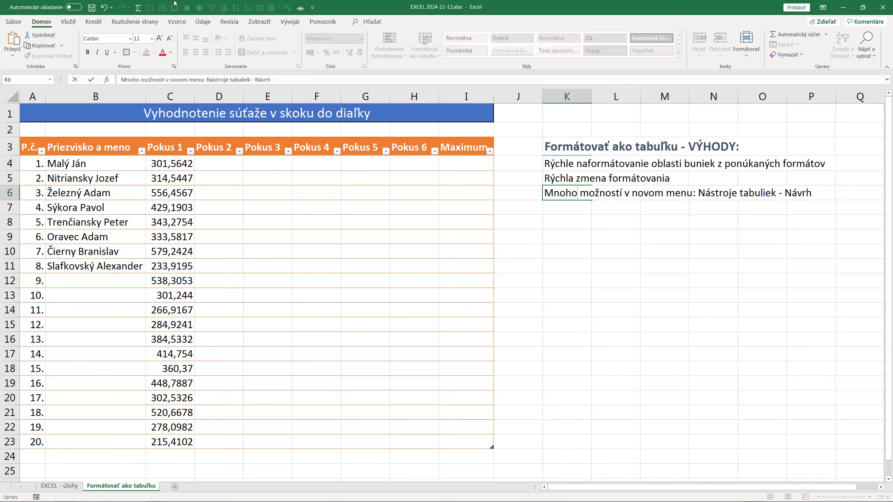
- Bold the phrase 'Nástroje tabuliek - Návrh' in K6
key(ctrl+shift+Left)
key(ctrl+shift+Left)
key(ctrl+shift+Left)
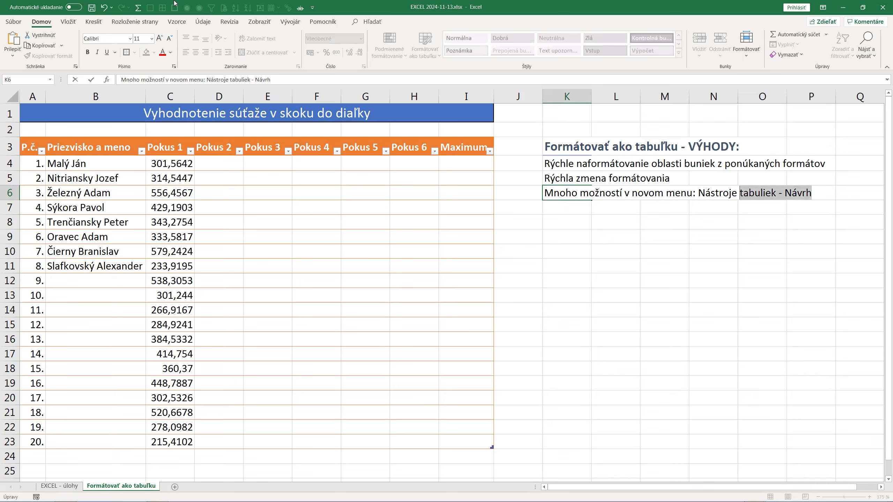
key(ctrl+shift+Left)
key(ctrl+b)
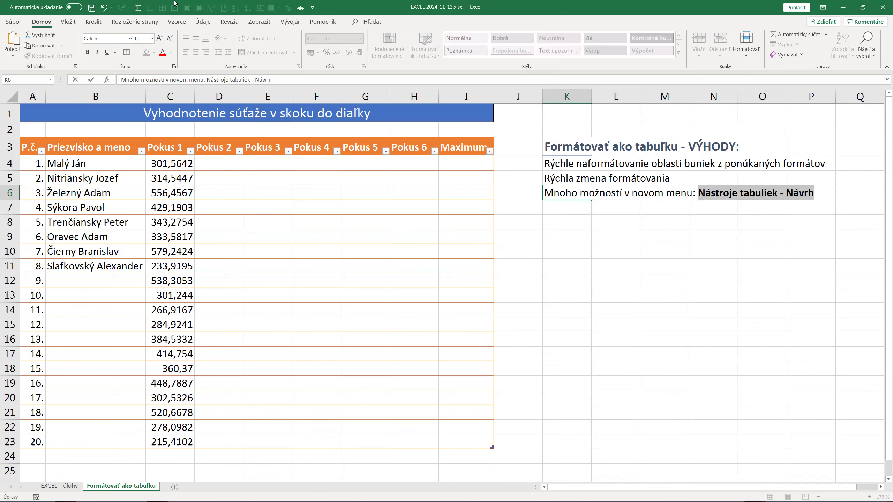
key(Return)
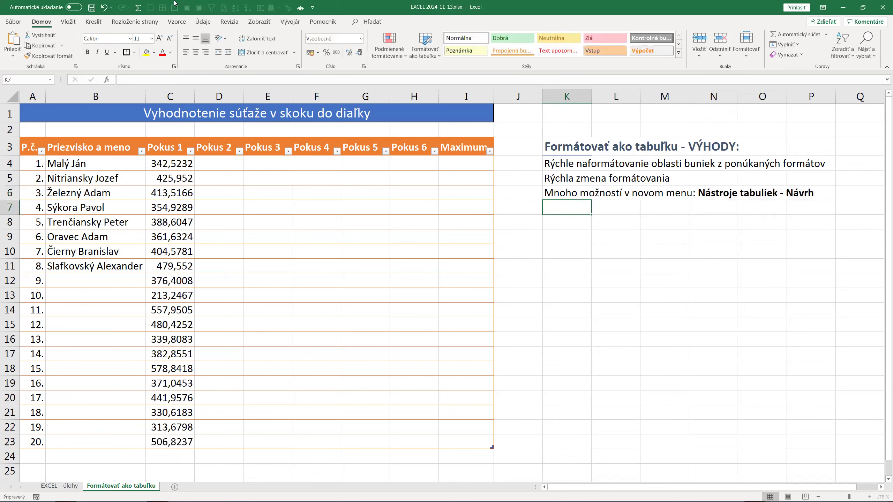
- Bold the opening words 'Rýchle naformátovanie' in K4
key(Up)
key(Up)
key(Up)
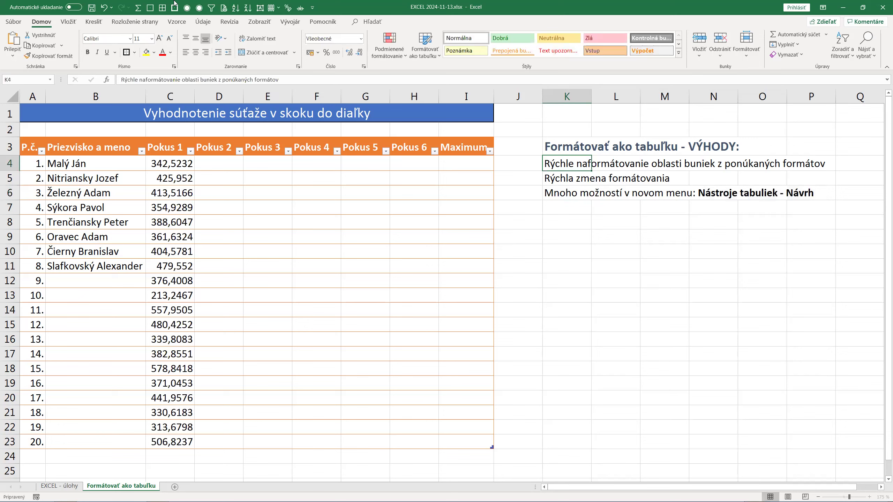
key(F2)
key(Home)
key(ctrl+shift+Right)
- Bold the opening words 'Rýchla zmena' in K5
key(ctrl+shift+Right)
key(ctrl+b)
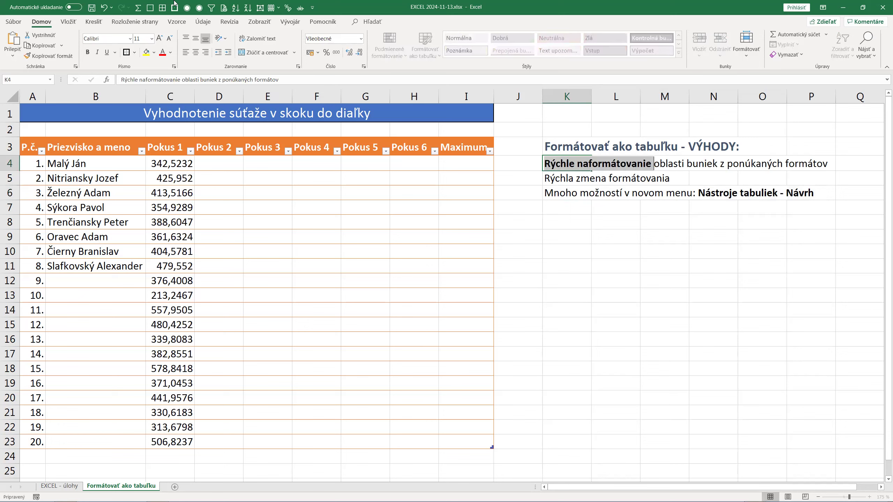
key(Right)
key(Return)
key(F2)
key(Home)
key(ctrl+shift+Right)
key(ctrl+shift+Right)
key(ctrl+b)
key(Return)
key(Return)
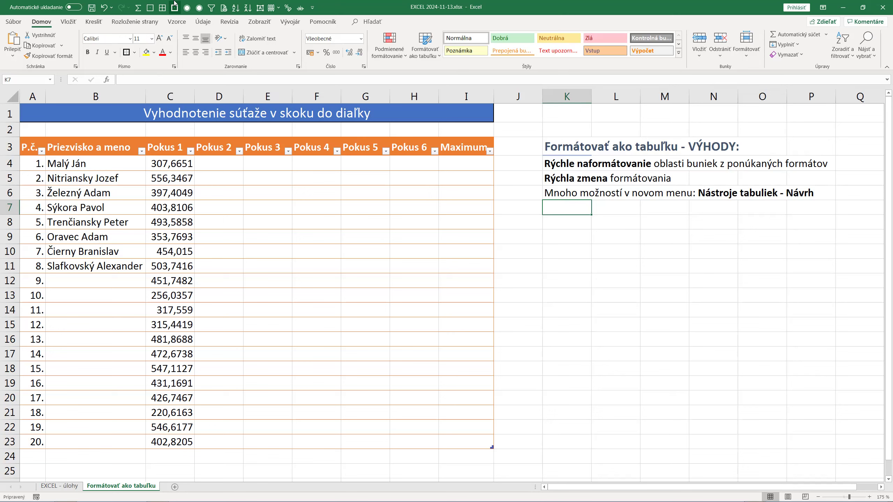
- Enter 'Tlačidlá pre zoradenie a filtrovanie tabuľky - vypnúť/zapnúť' in K7
text(Tlačidl)
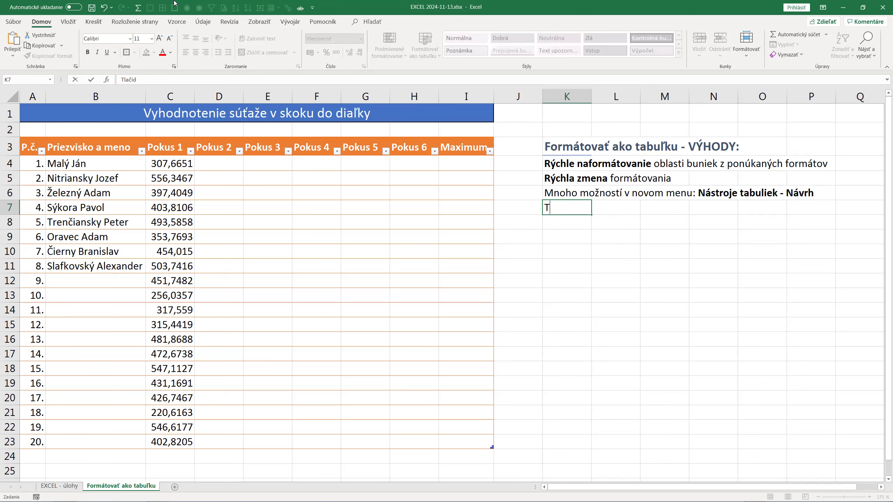
text(á pre zo)
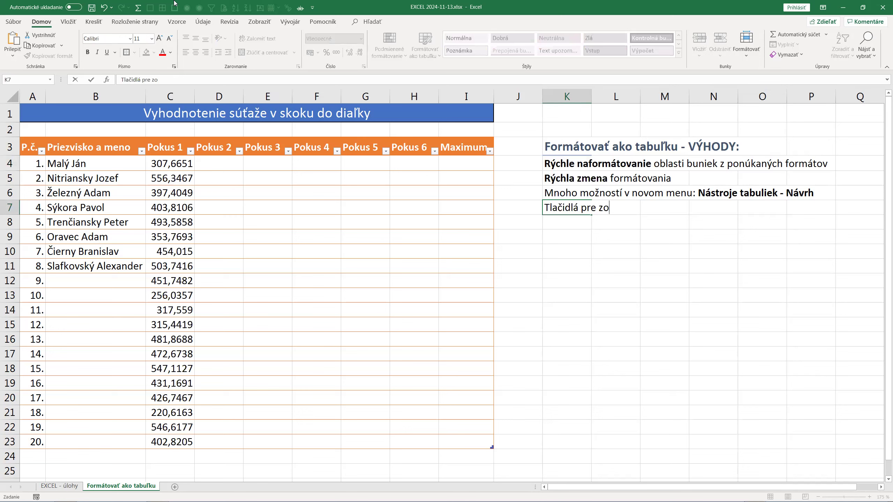
text(radenie a filtrovanie tabuľky)
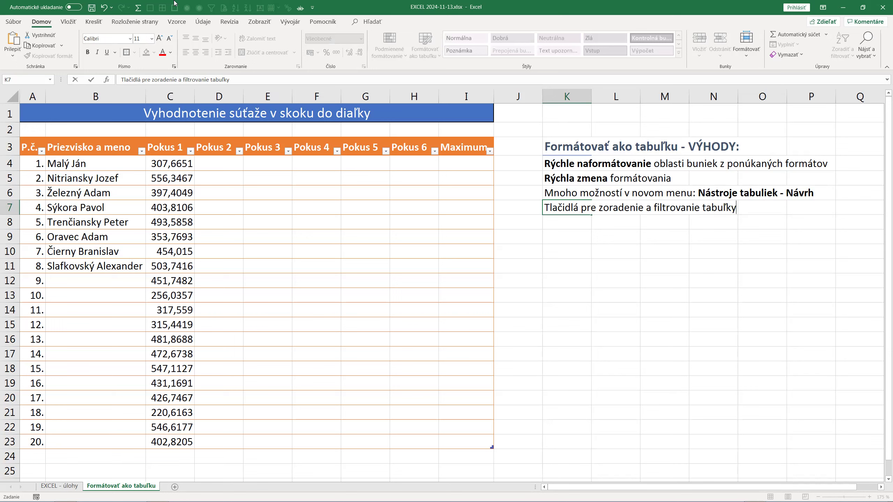
text(- vypnúť /)
text(zapnúť)
key(Return)
key(Up)
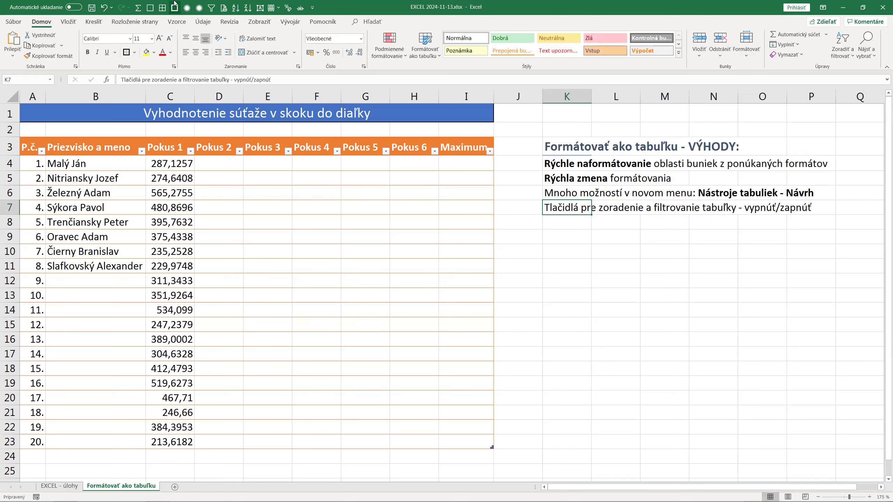
- Uncheck Filter Button in Table Design to hide the table's header filter arrows
click(278, 261)
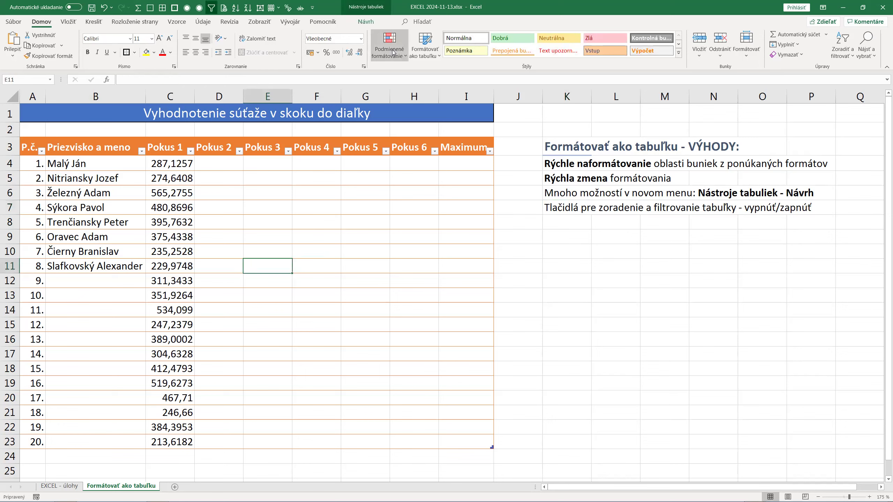
click(365, 22)
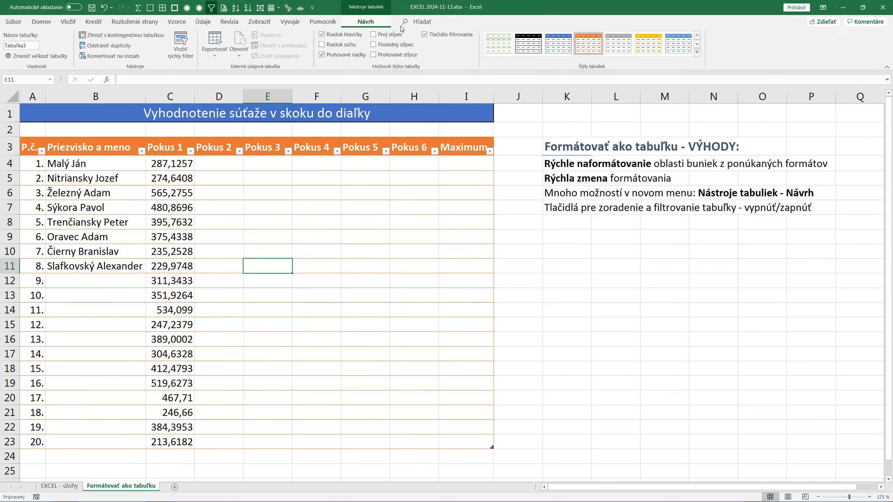
click(440, 34)
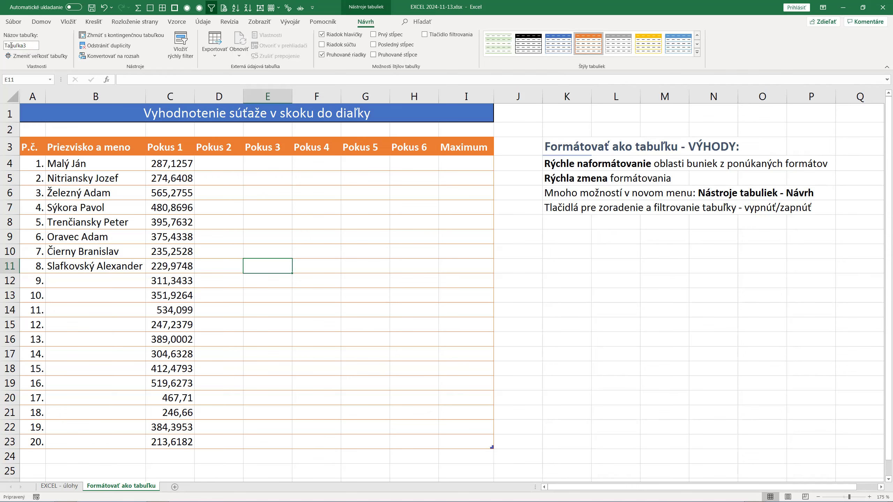
click(554, 223)
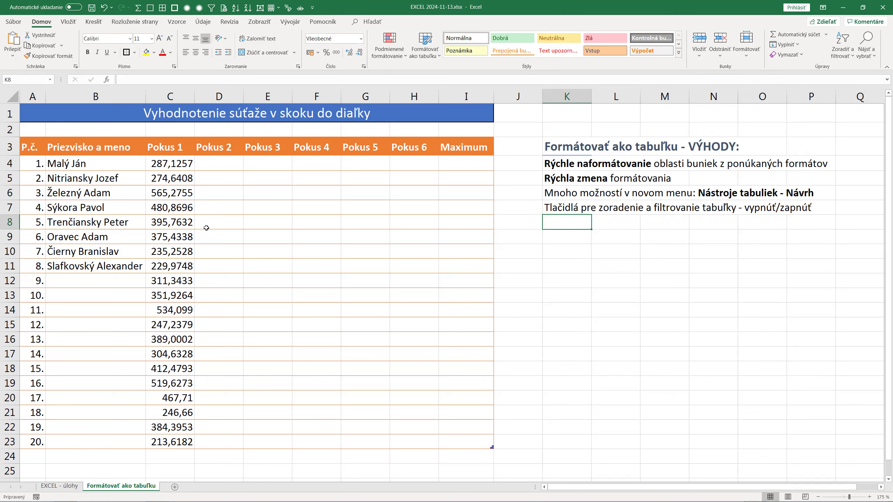
- Enter 'Automatické formátovanie pri pridávaní riadkov, stĺpcov do tabuľky' in K8
text(Automatc)
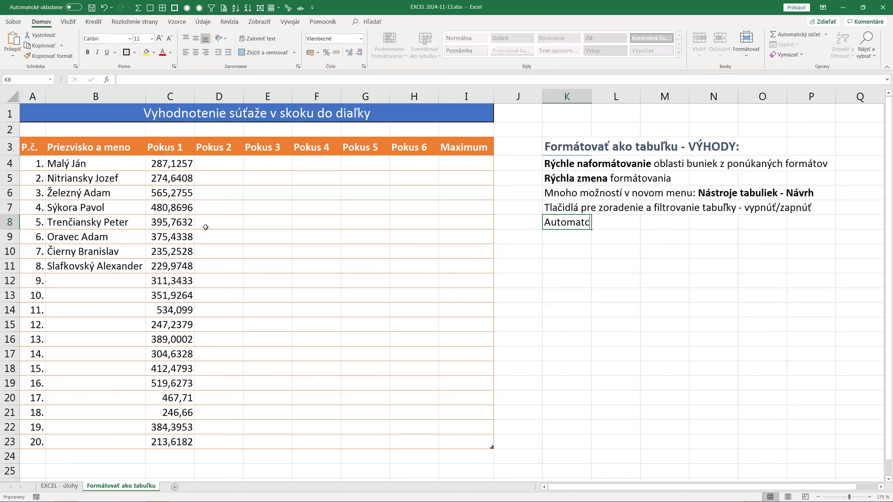
key(BackSpace)
text(ické formátovanie )
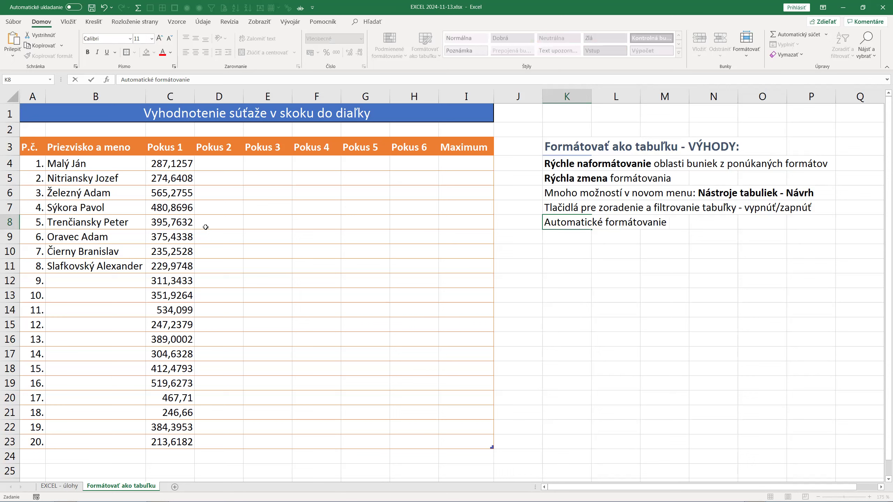
text(pri pridávani)
key(BackSpace)
text(í )
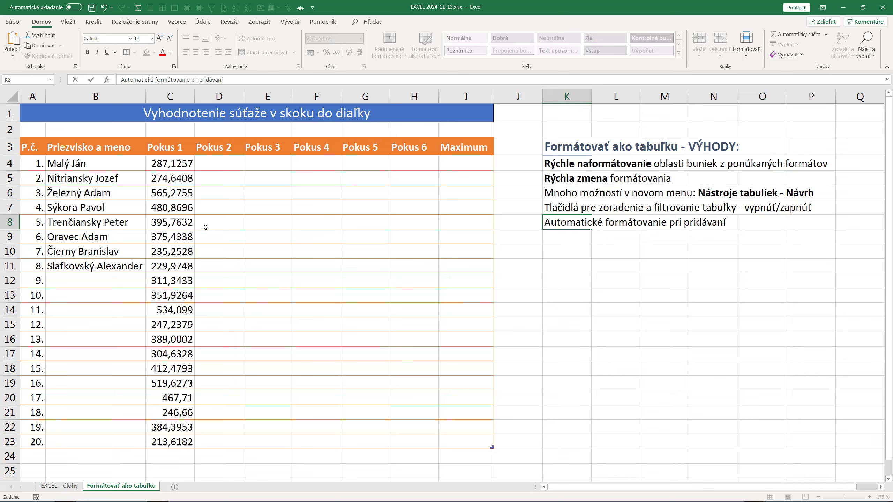
text(riadkov, stĺpcov do tabuľky)
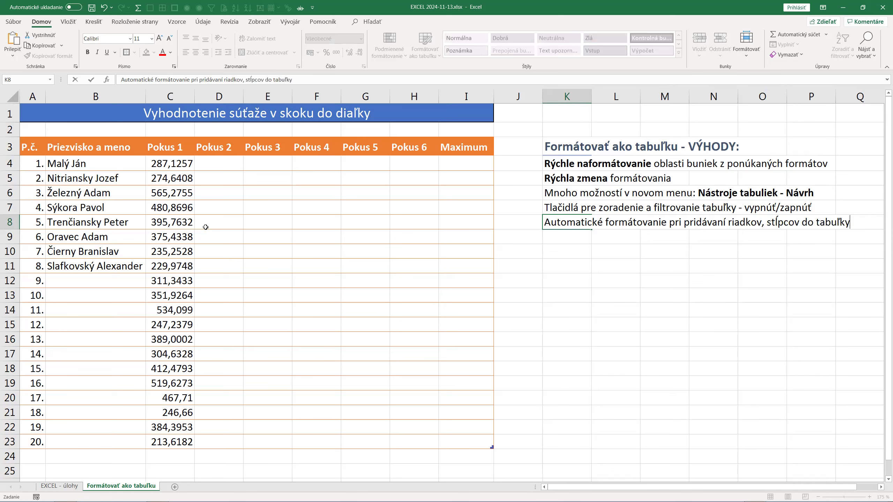
key(Return)
key(Up)
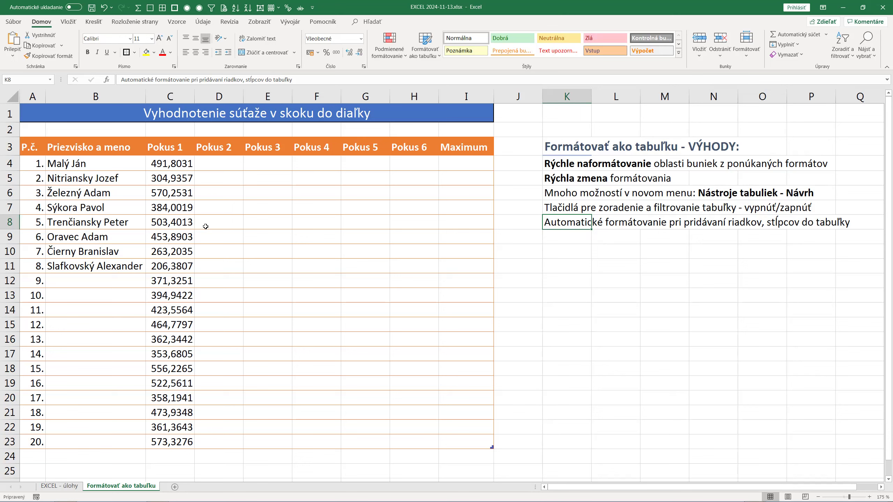
- Prefix the K8 text with 'Dynamické rozširovanie,' and lowercase 'automatické'
key(F2)
text(Dynamické )
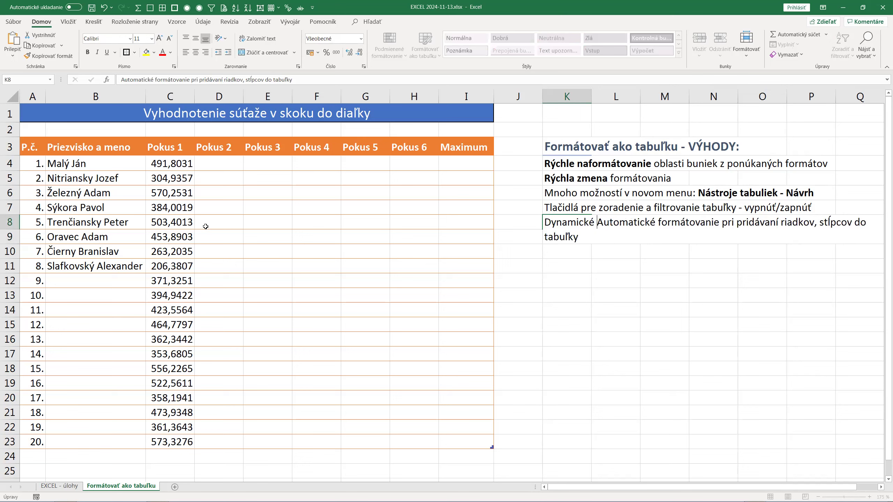
text(rozširovanie,)
key(Delete)
text(a)
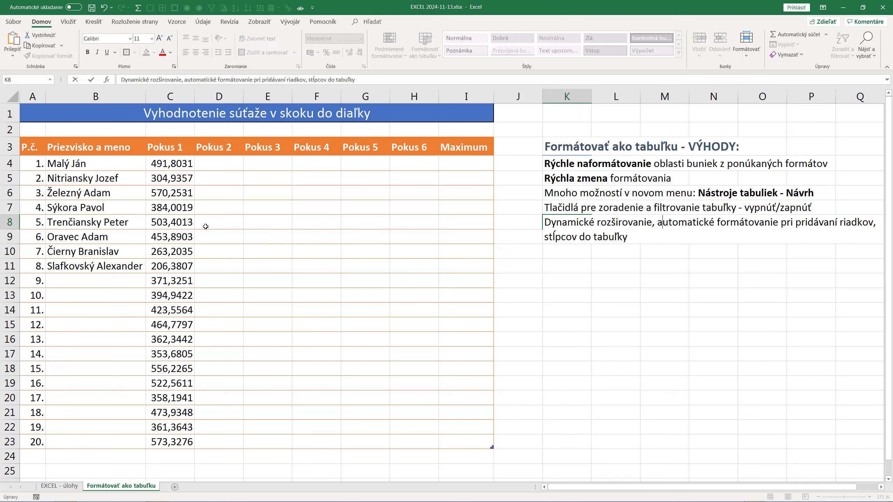
key(Return)
key(Up)
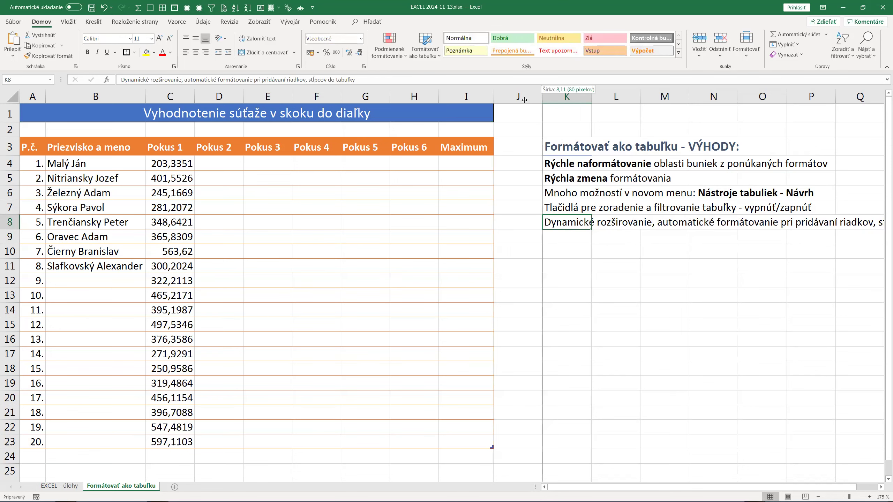
- Narrow column J and bold 'Dynamické rozširovanie, automatické formátovanie' in K8
drag(541, 98, 524, 98)
double_click(547, 223)
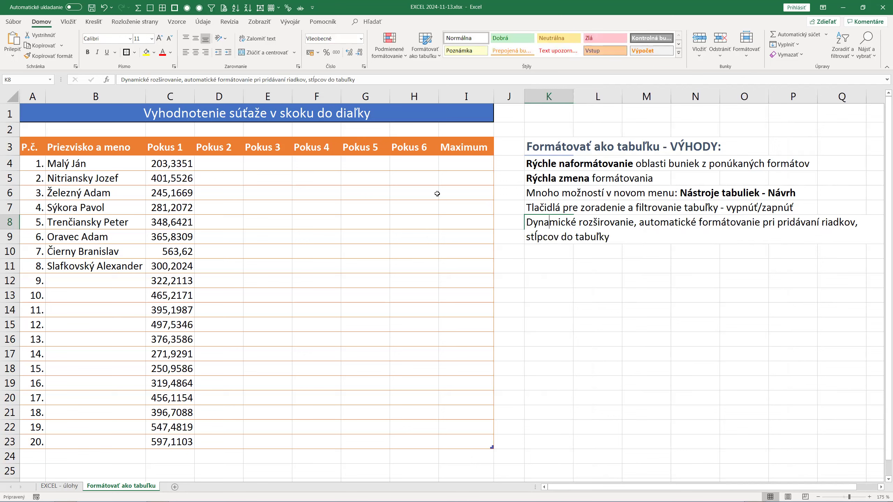
key(ctrl+shift+Right)
key(ctrl+shift+Right)
key(ctrl+shift+Right)
key(ctrl+shift+Right)
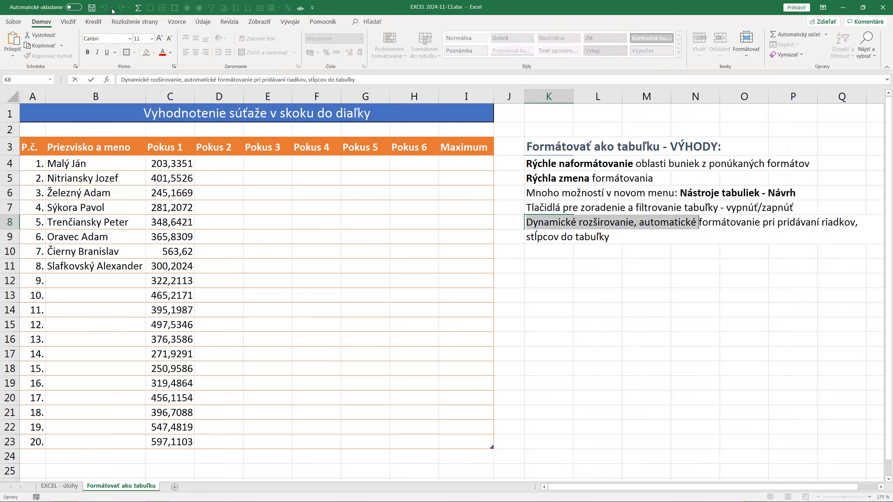
key(ctrl+shift+Right)
key(ctrl+b)
key(Return)
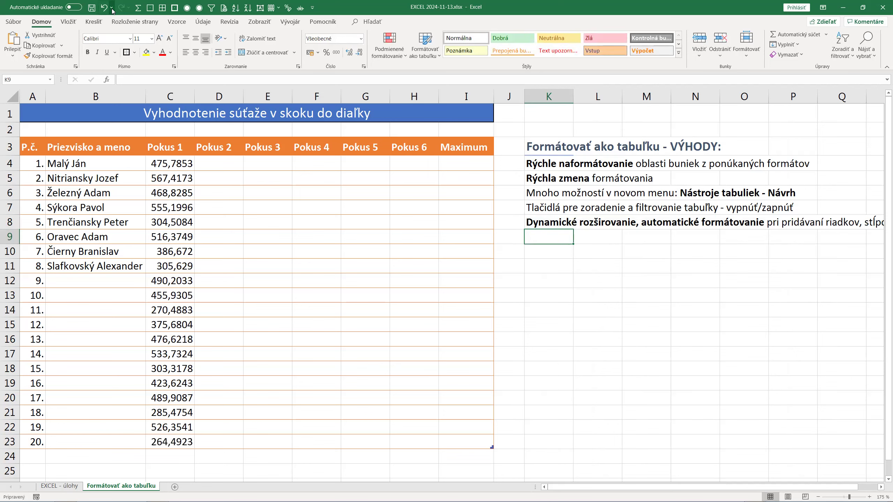
- Type 21 in A24 so the table auto-expands to include row 24
scroll(277, 277, down, 1)
scroll(276, 276, up, 1)
scroll(268, 273, down, 3)
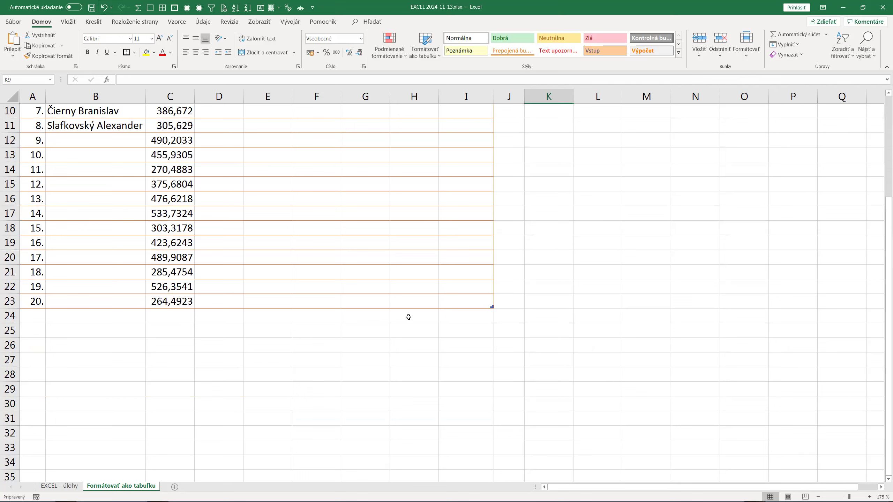
click(37, 317)
text(21)
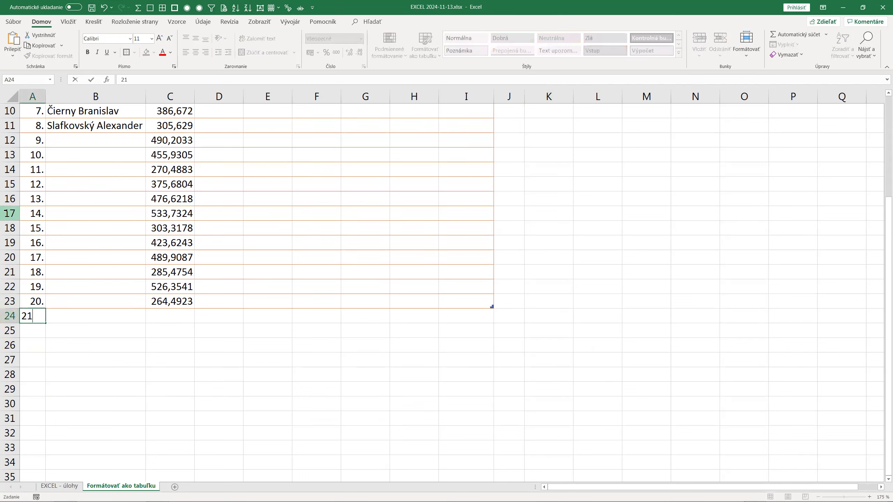
key(Tab)
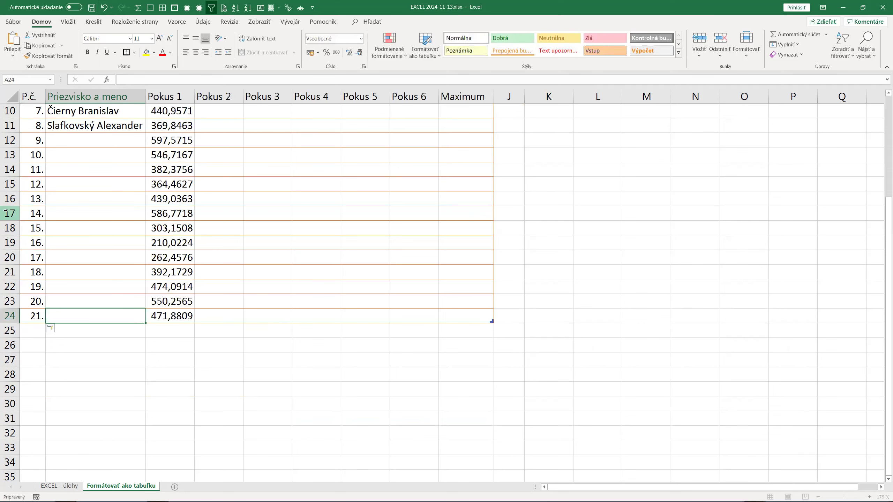
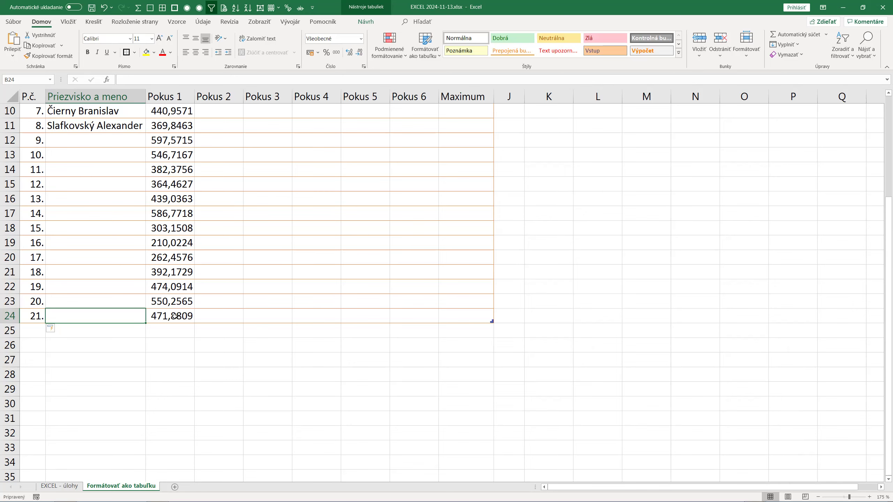
- In the K8 note, insert '/uberaní dát' and change 'do' to 'v' before tabuľke
scroll(175, 316, up, 1)
scroll(175, 316, up, 2)
scroll(175, 316, down, 1)
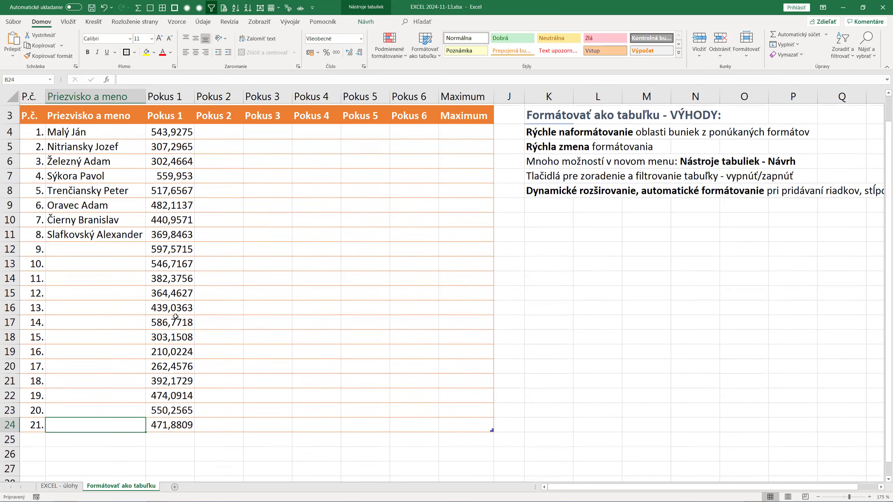
scroll(176, 316, down, 2)
scroll(181, 317, up, 3)
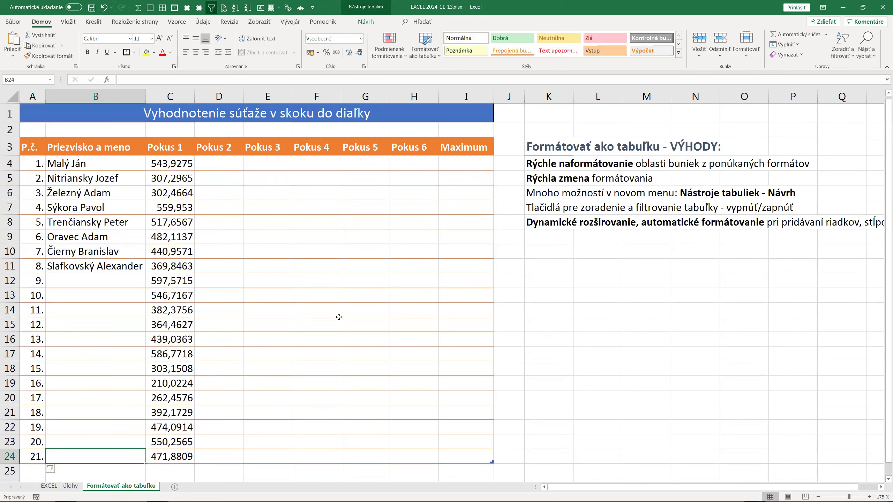
click(647, 222)
click(540, 221)
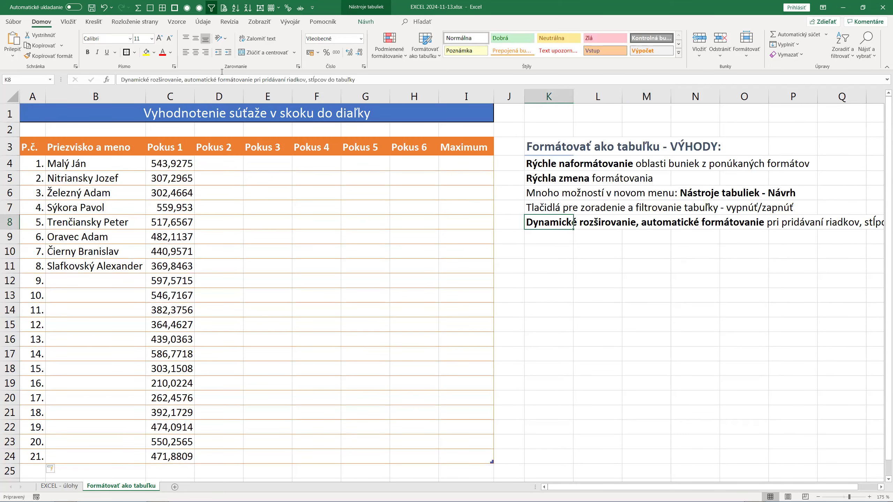
key(F2)
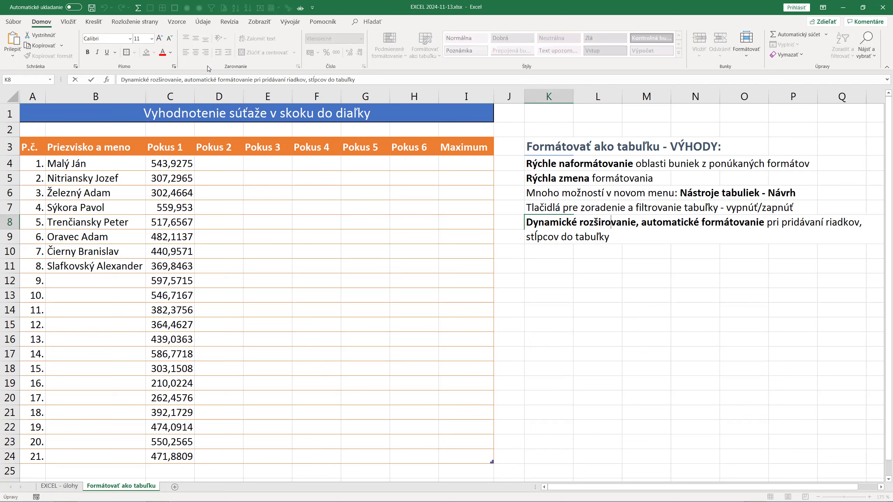
text(/uberaní dát)
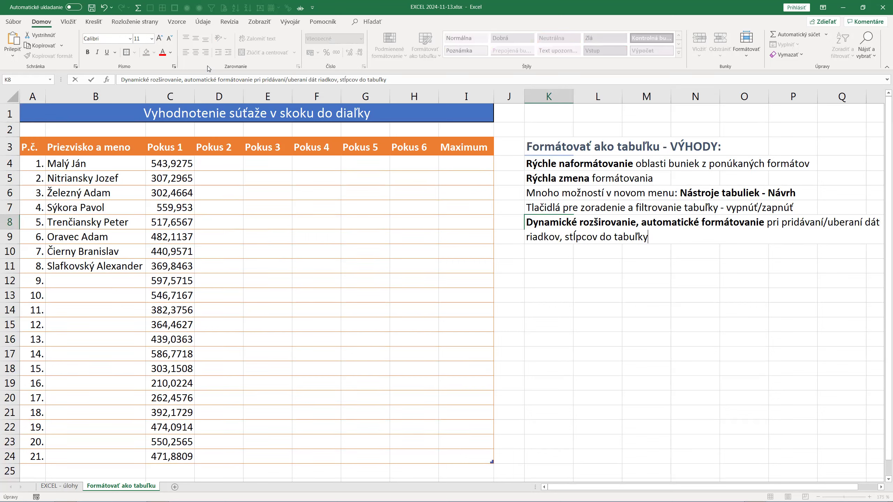
key(Delete)
key(Delete)
text(v)
- Delete 'riadkov, stĺpcov' from the K8 note and confirm the new wording
key(Home)
key(ctrl+shift+Right)
key(Delete)
key(ctrl+shift+Right)
key(Delete)
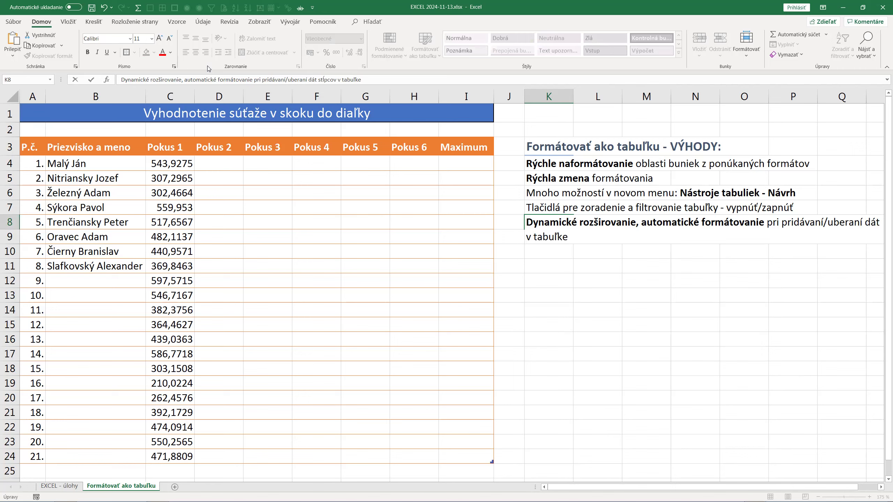
key(Return)
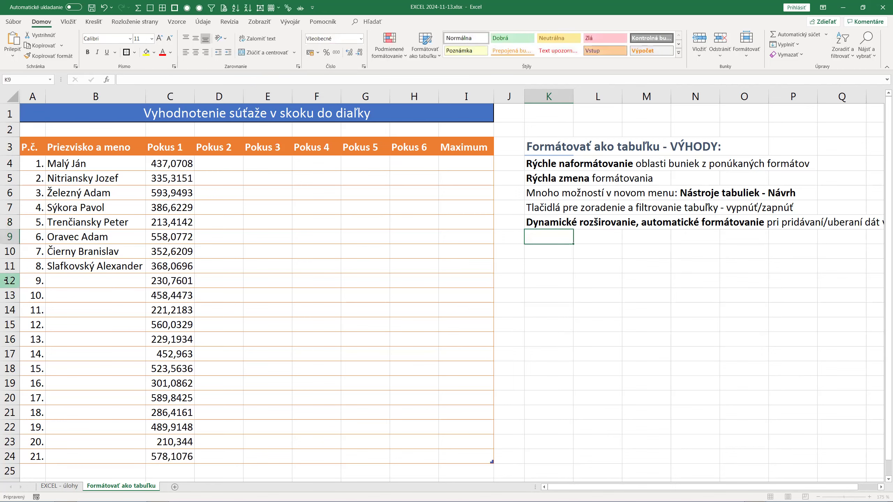
- Clear the leftover 21st entry from all table cells in row 24
scroll(6, 280, down, 4)
click(34, 272)
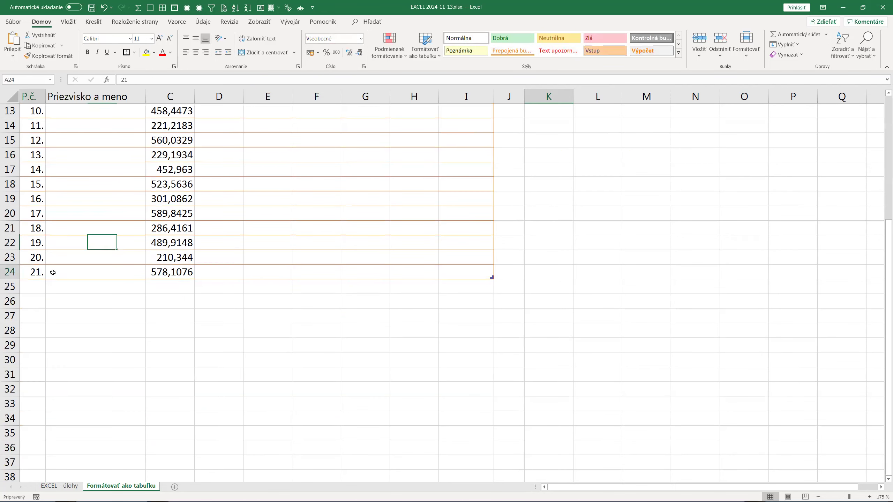
drag(53, 273, 190, 272)
key(Delete)
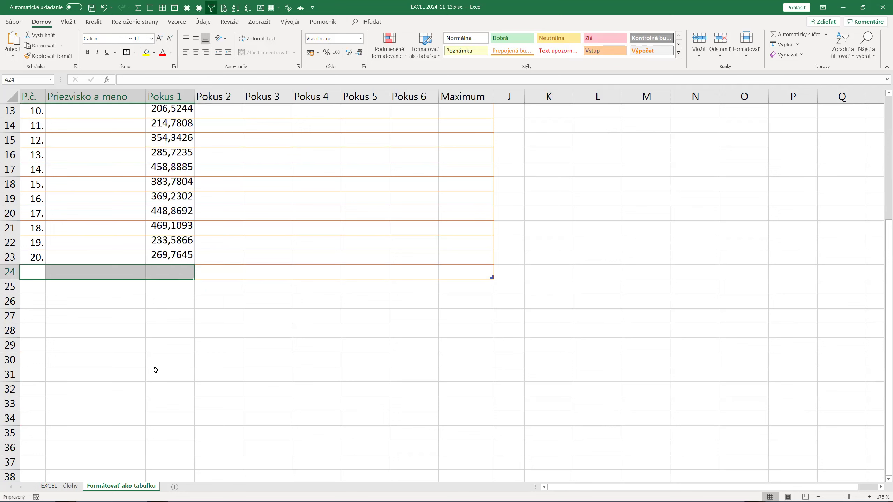
click(153, 312)
drag(28, 270, 490, 271)
key(Delete)
click(434, 342)
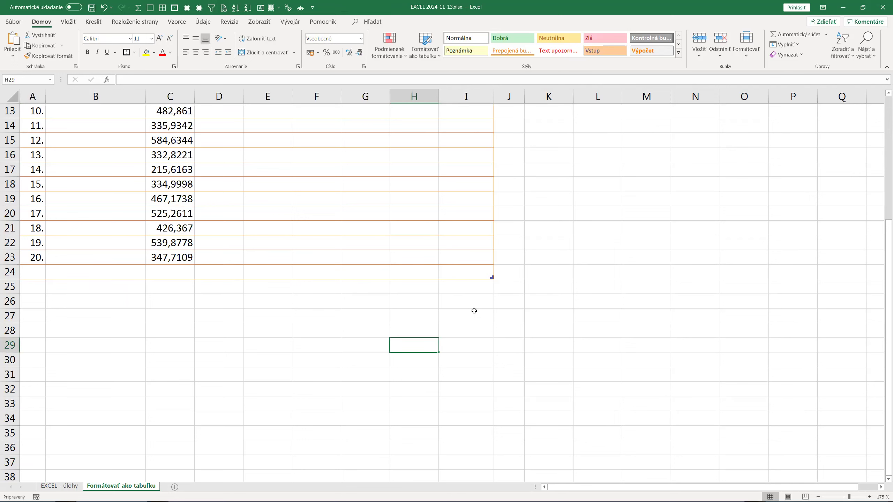
- Resize the results table so it ends at row 23
drag(491, 271, 492, 264)
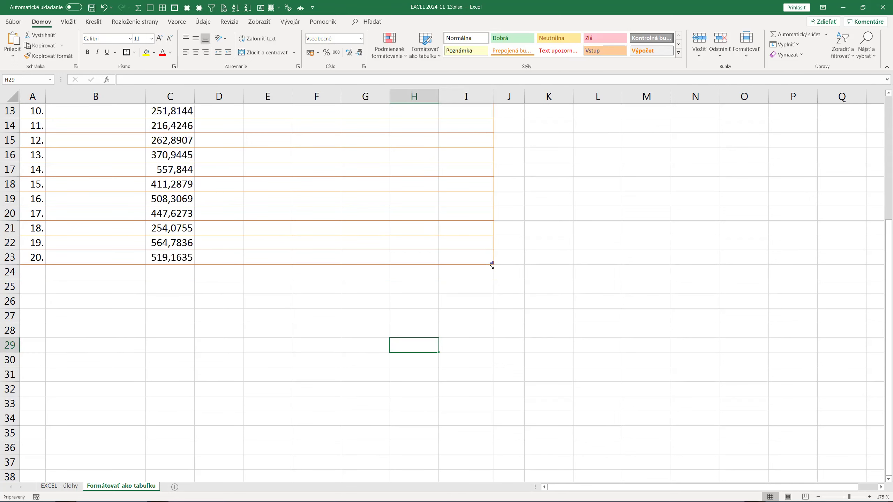
scroll(527, 295, up, 4)
scroll(522, 293, down, 4)
click(552, 279)
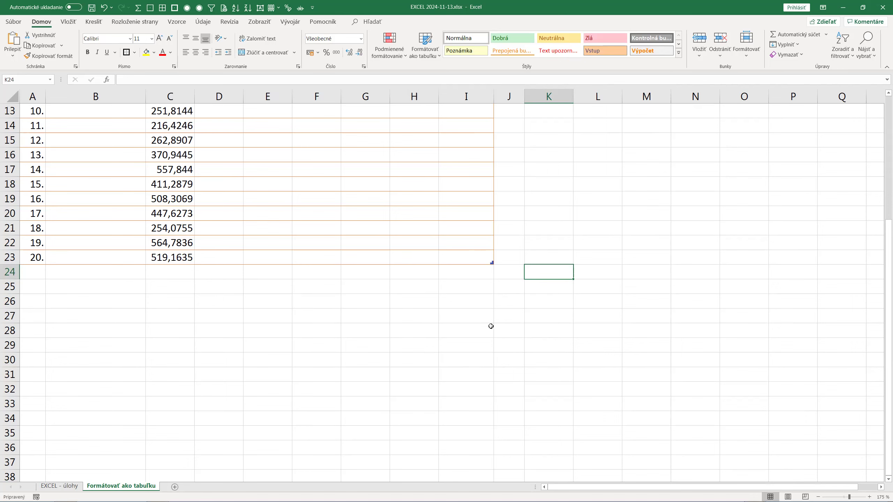
scroll(498, 339, up, 4)
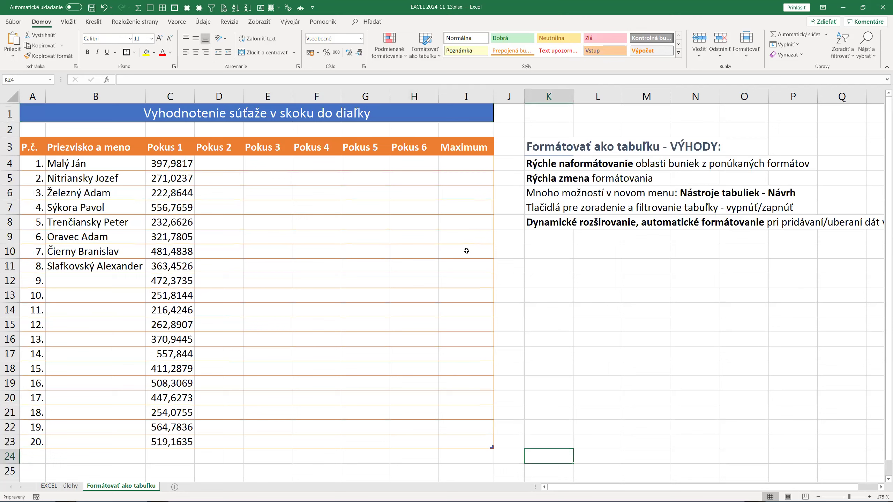
- Add a Poradie heading in J3, autofit column J, and insert an empty column before the notes
click(506, 148)
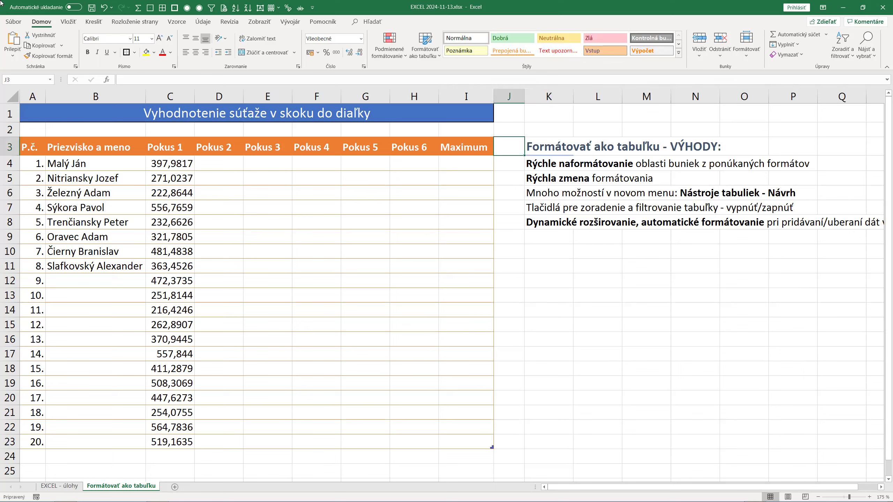
text(Poradie)
key(Return)
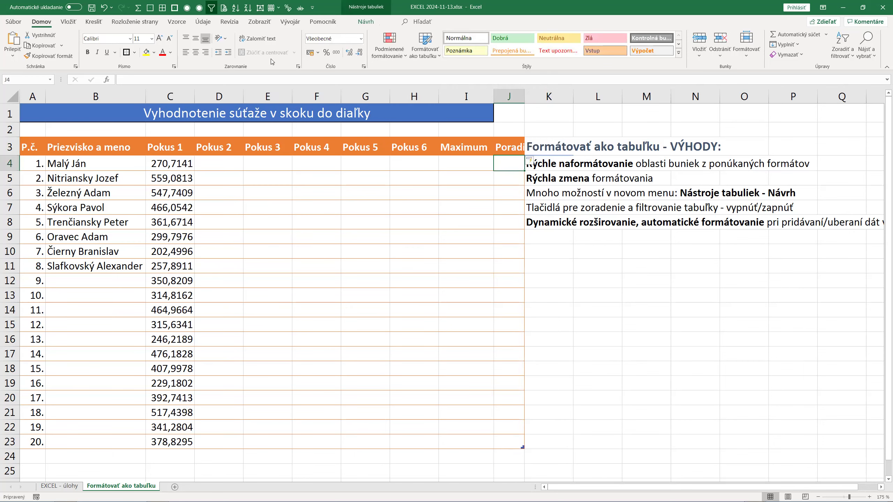
drag(524, 98, 523, 97)
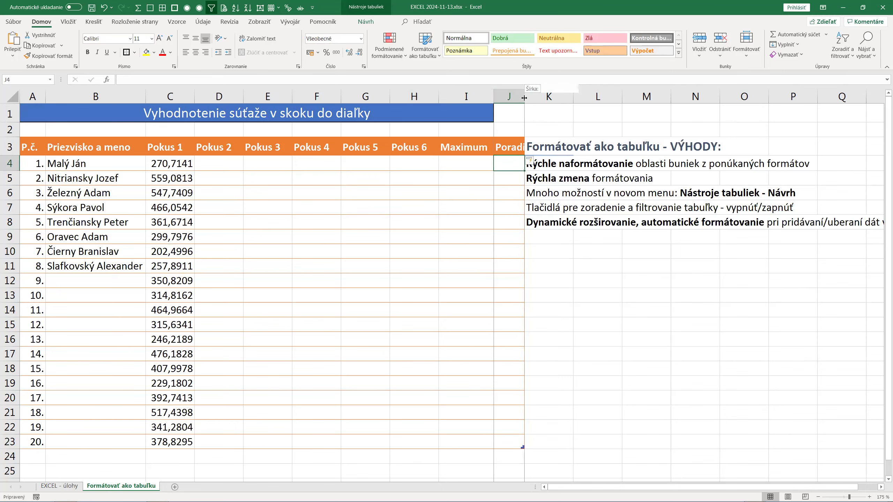
double_click(524, 97)
right_click(559, 96)
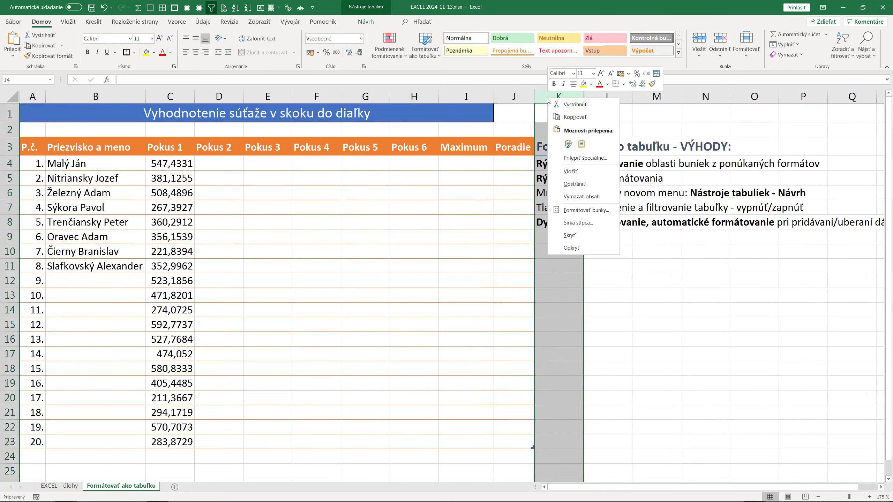
click(571, 172)
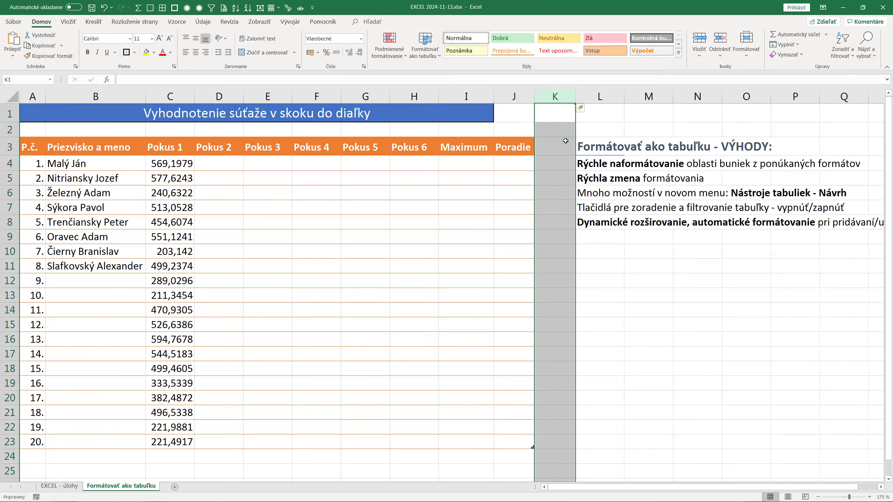
- Make Pokus columns C–H equally narrower and narrow the new spacer column K
drag(219, 96, 364, 95)
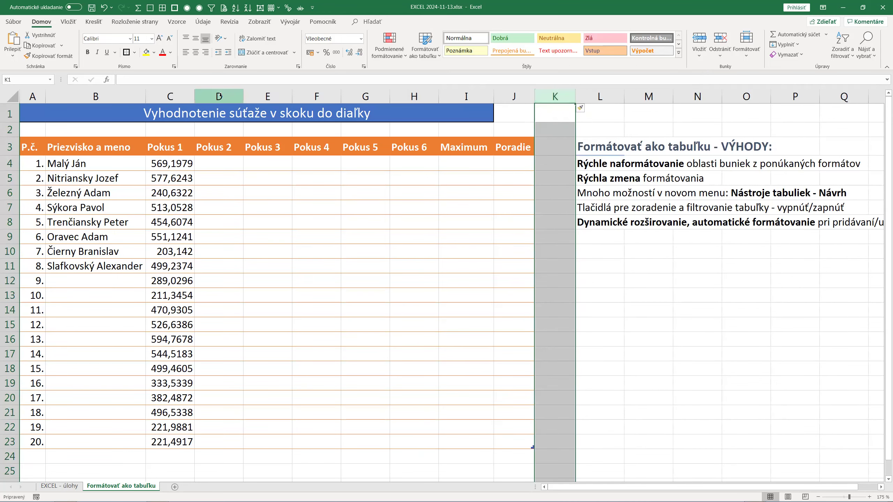
drag(176, 96, 393, 98)
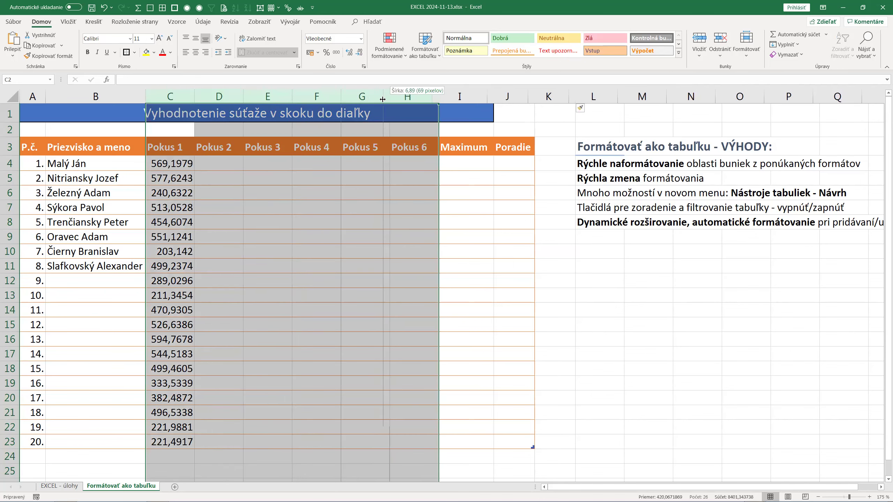
drag(393, 97, 380, 100)
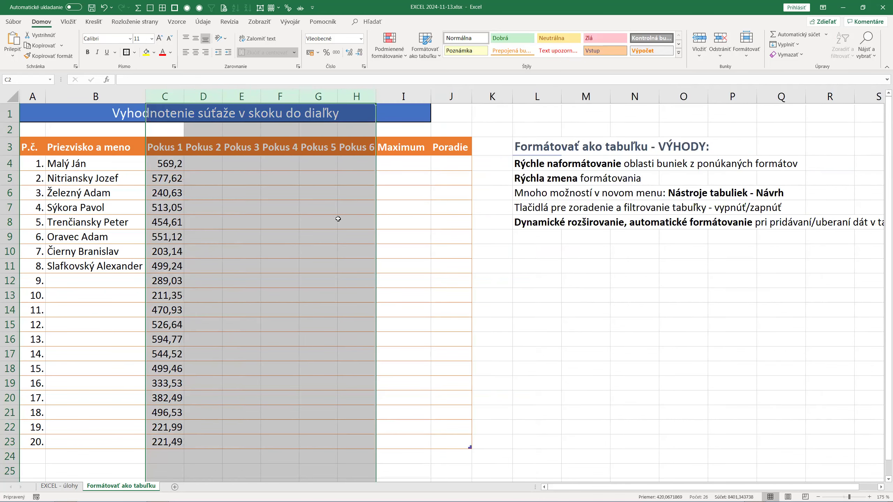
click(338, 219)
drag(165, 96, 380, 97)
drag(517, 98, 494, 101)
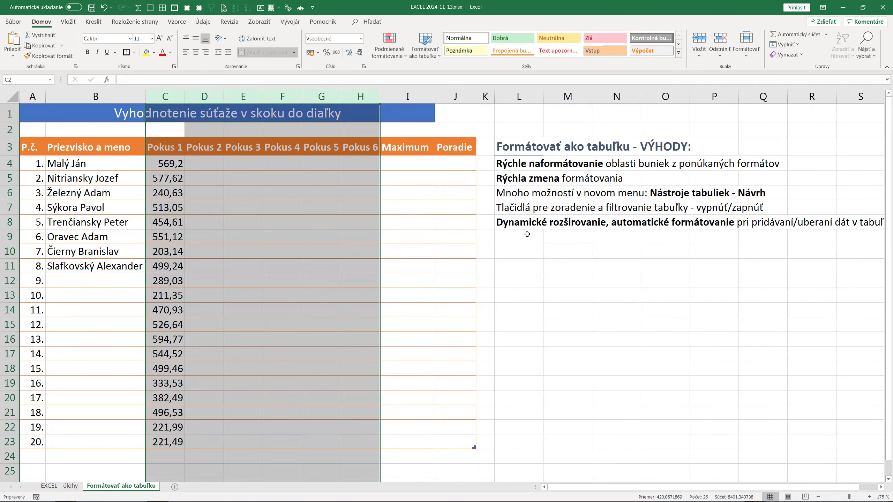
click(525, 237)
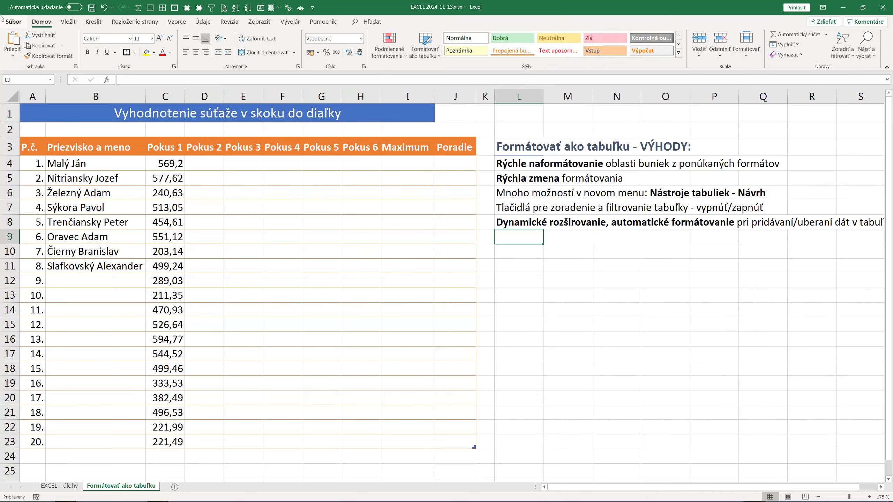
- Enter 'Tabuľka má svoj názov, ktorý sa dá použiť vo vzorcoch!' in L9 and the column-names note in L10
text(Tabuľk)
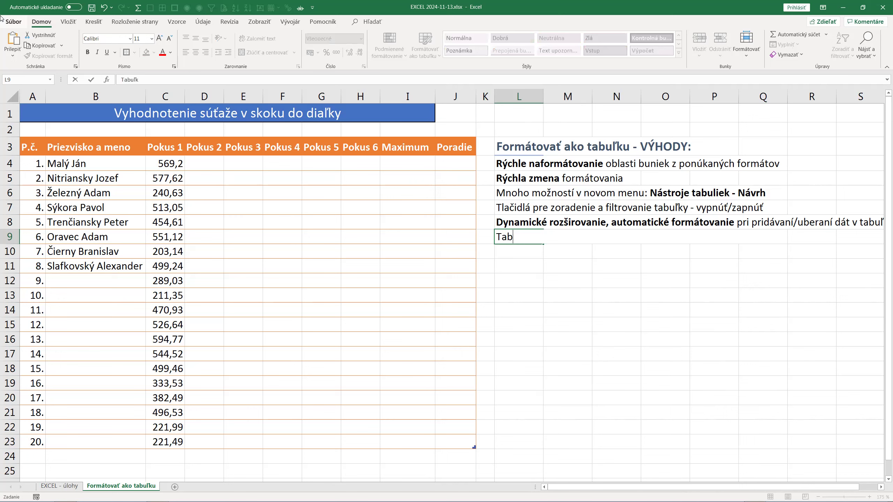
text(a má svoj názov)
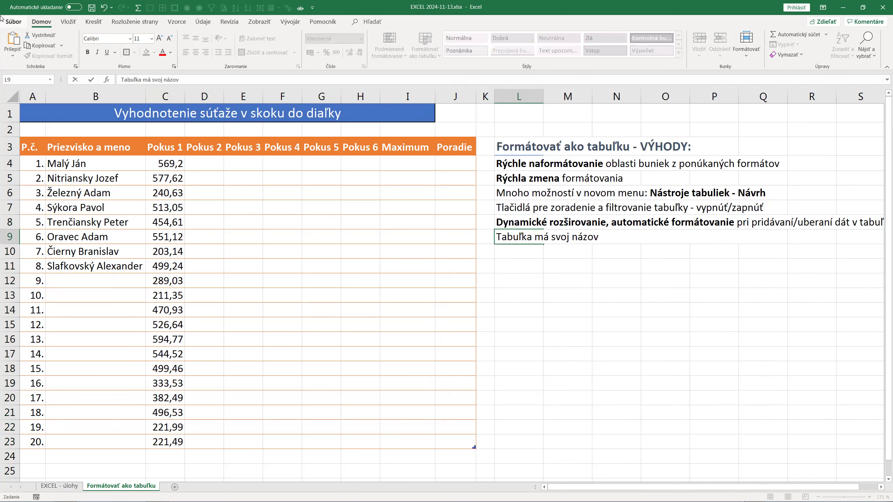
text(, ktorý sa dá použiť vo vzorcoch!)
key(Return)
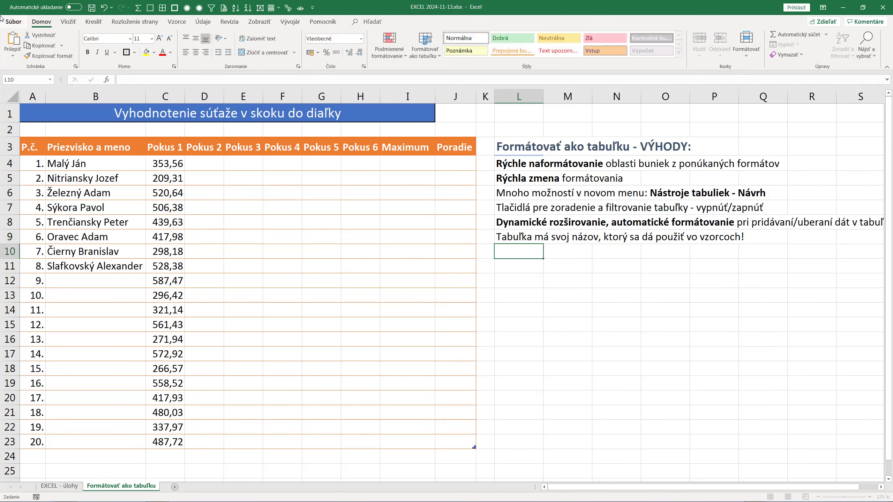
text(Názvy)
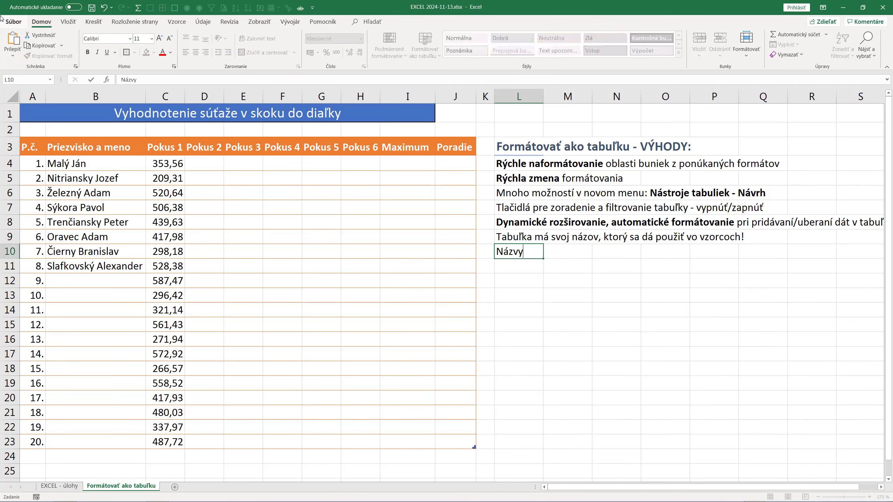
text( stĺpcov)
text( sa dajú použiť vo vzorcoch!)
key(Return)
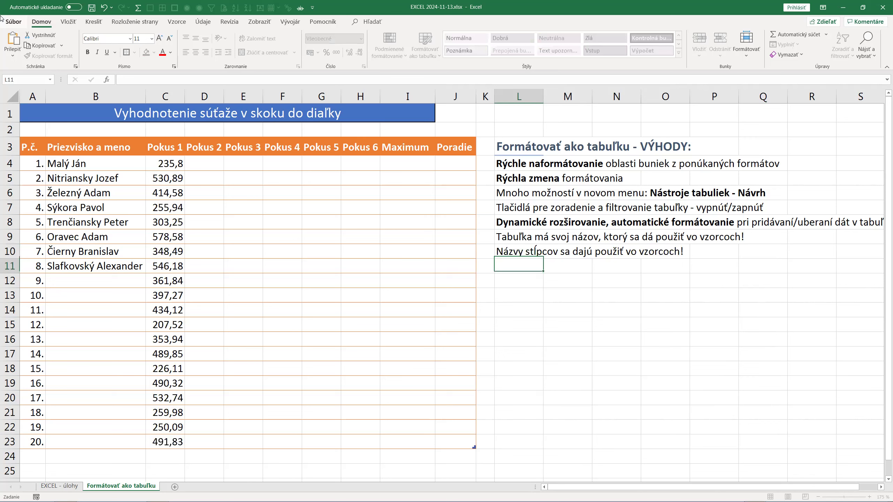
- Make both new notes in L9 and L10 bold
key(Up)
key(Up)
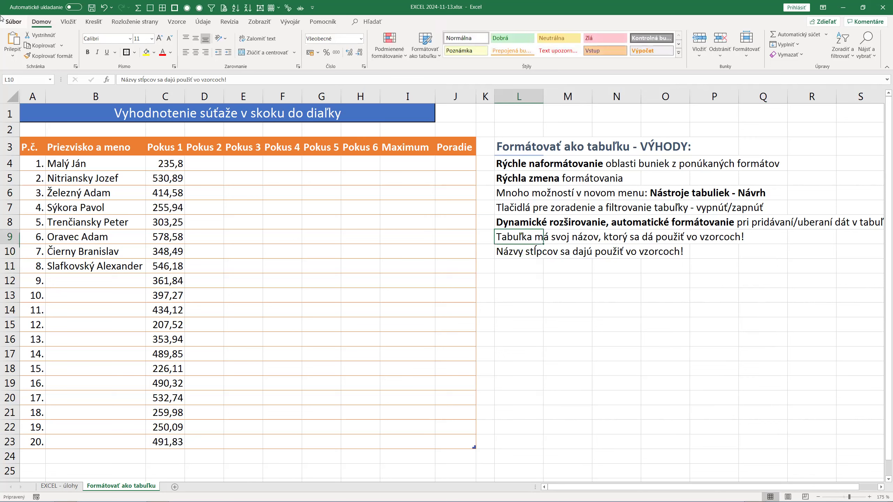
key(ctrl+b)
key(Down)
key(ctrl+b)
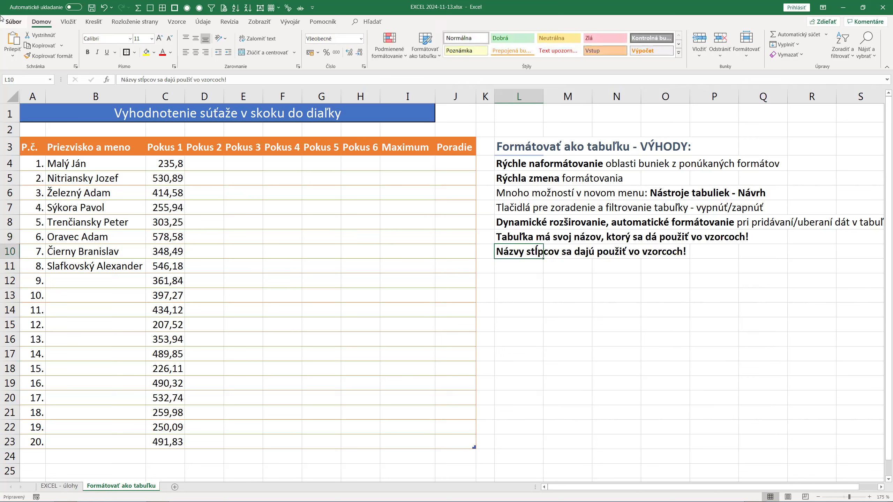
key(Up)
key(Down)
key(Down)
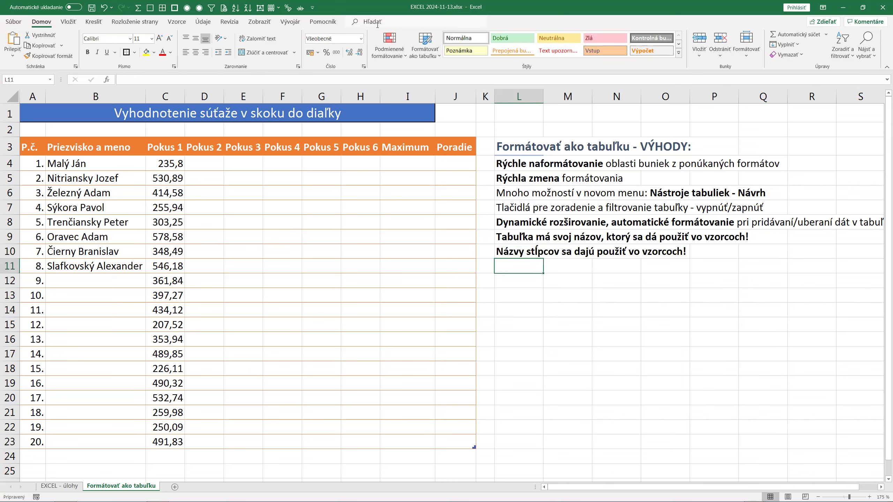
- Rename the table from Tabuľka3 to Súťaž_SkokDoDiaľky
click(257, 206)
click(365, 22)
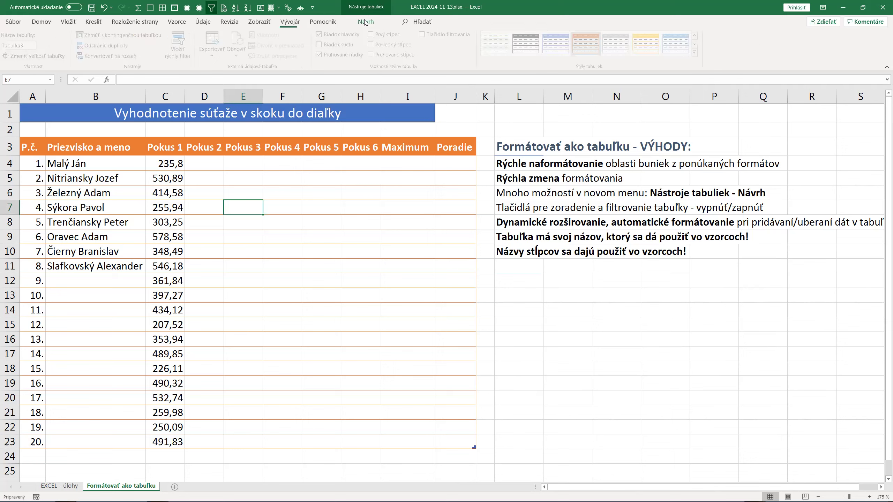
click(31, 46)
key(Home)
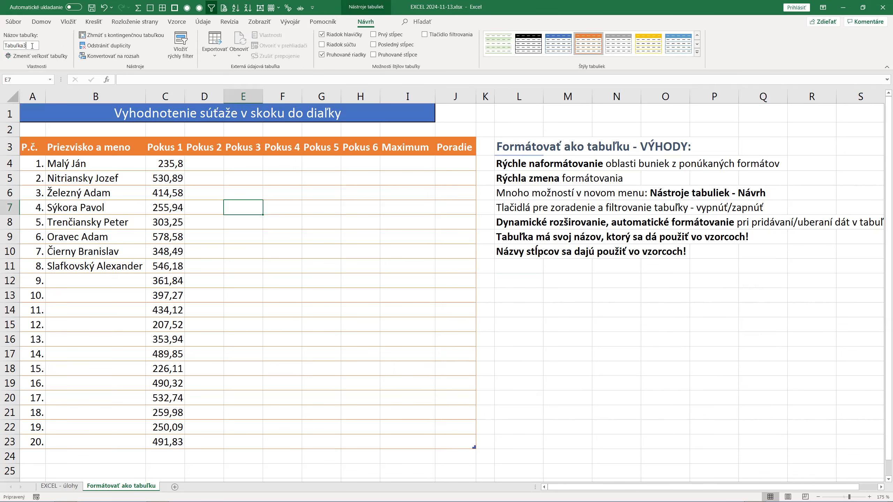
key(shift+End)
text(S)
key(BackSpace)
text(ťa)
key(BackSpace)
text(Diaľky)
key(Return)
- Open Resize Table to check the range, then cancel without changes
click(139, 199)
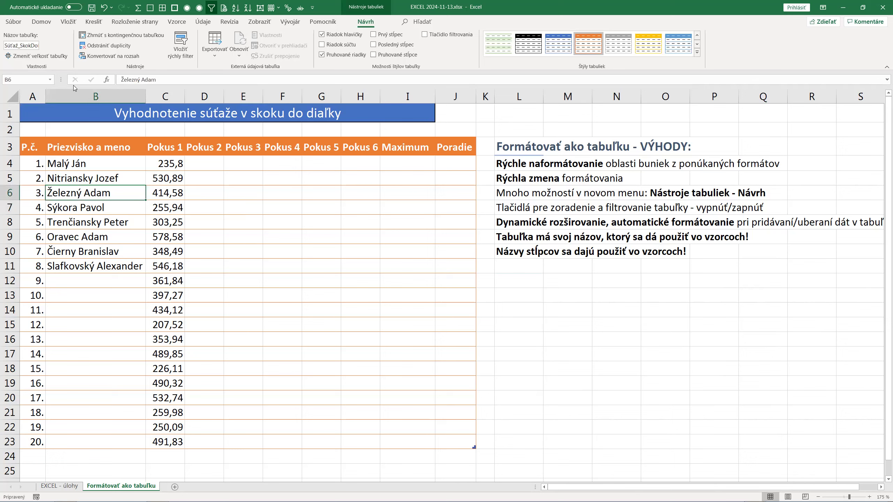
click(64, 59)
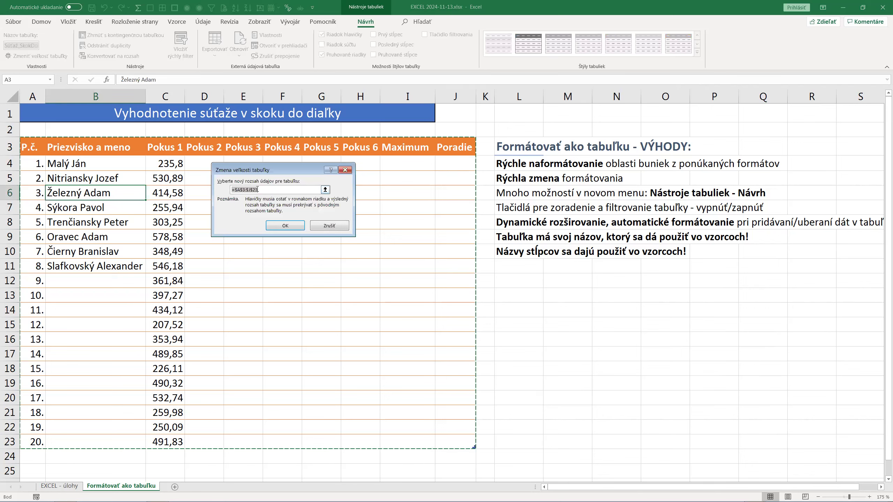
click(320, 227)
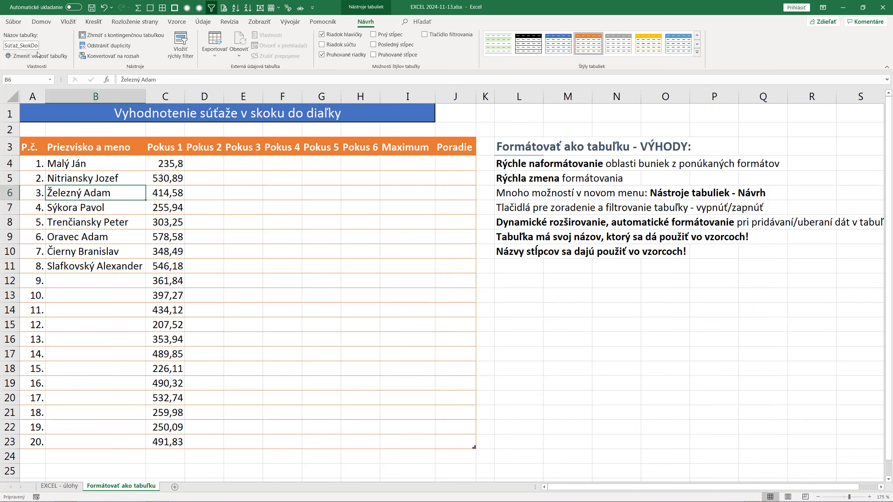
click(508, 269)
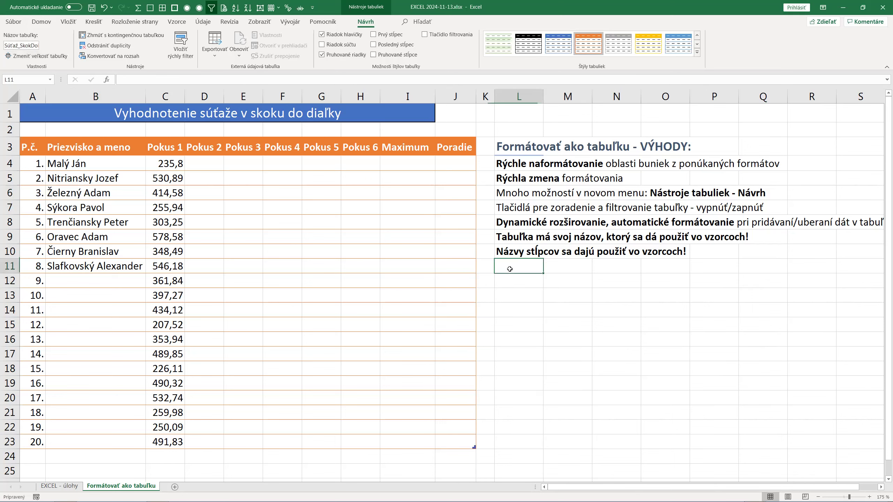
click(203, 245)
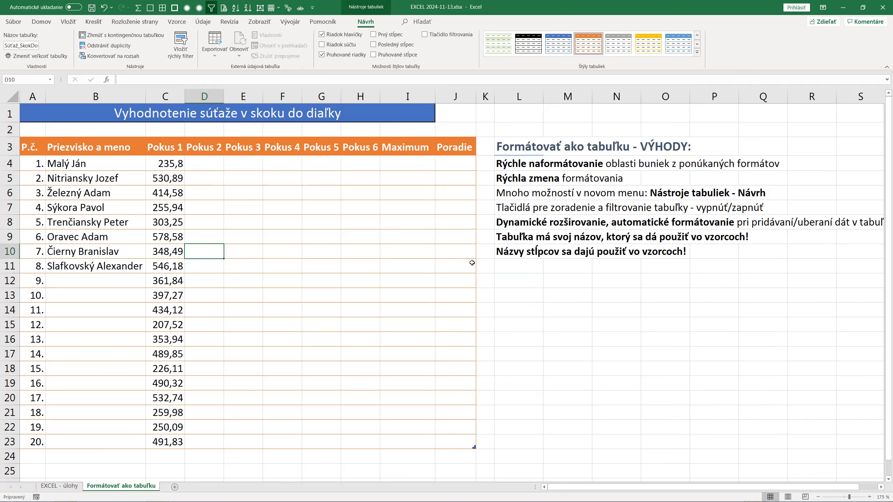
click(524, 280)
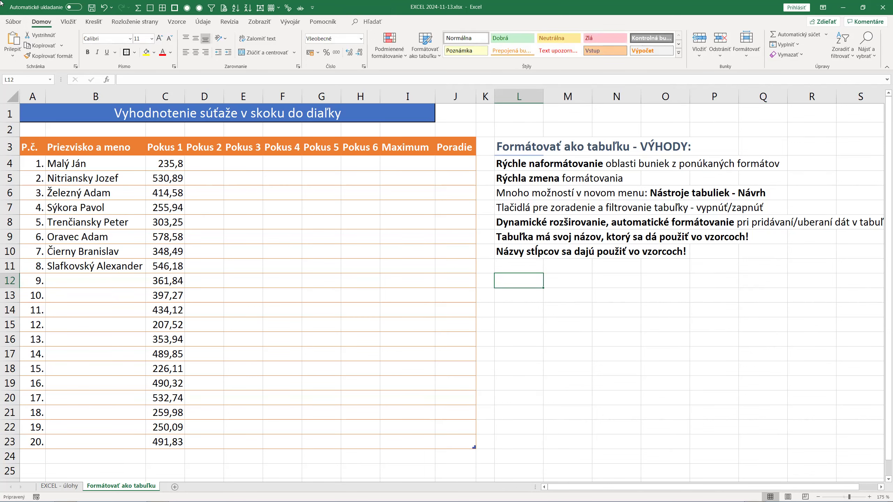
text(=max()
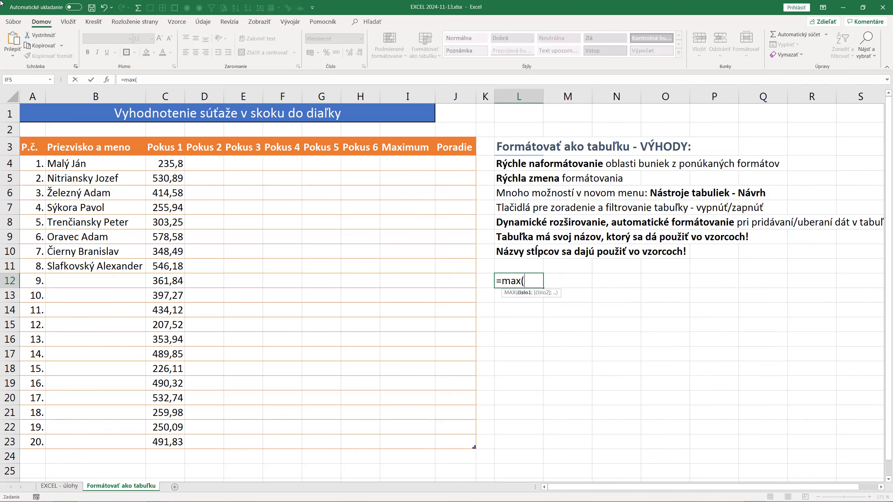
text(s)
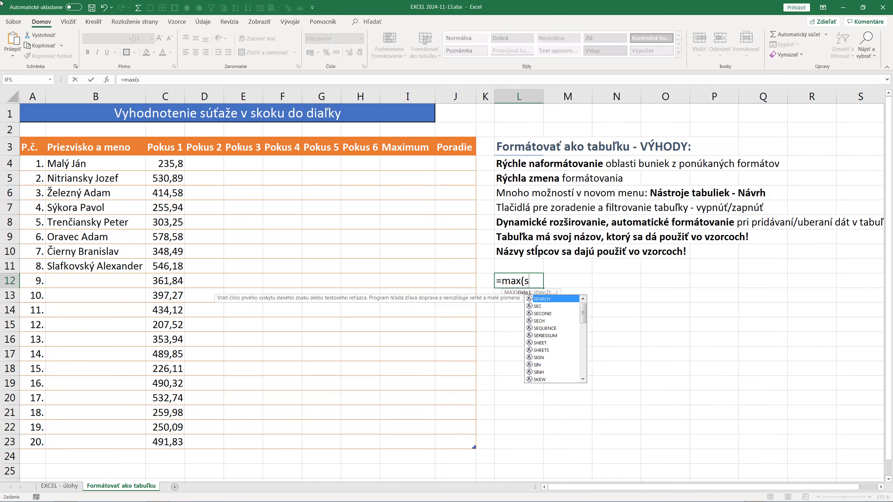
text(ú)
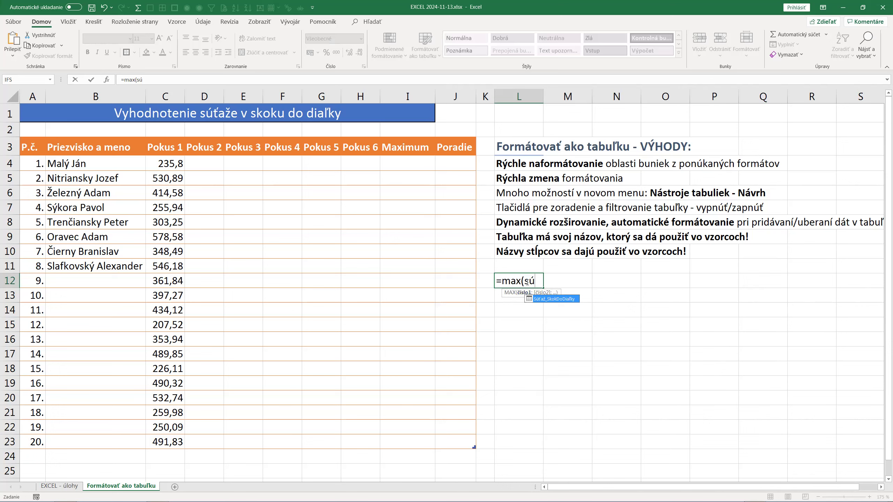
double_click(540, 298)
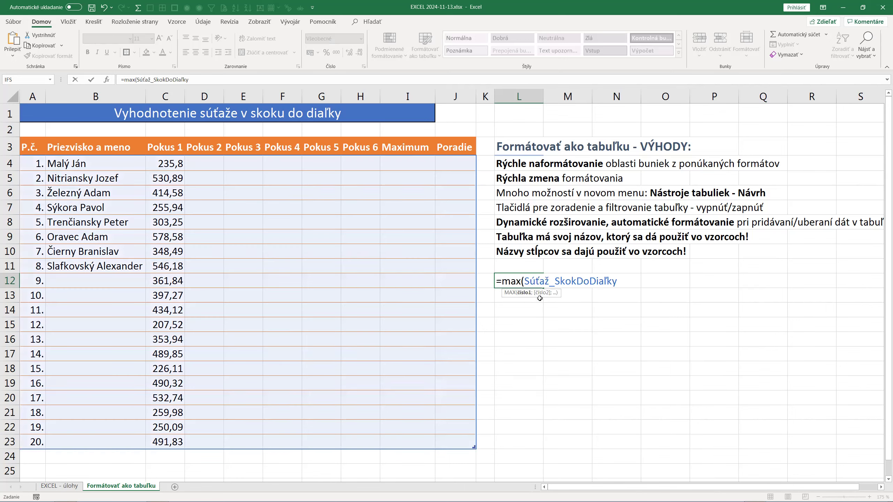
key(Return)
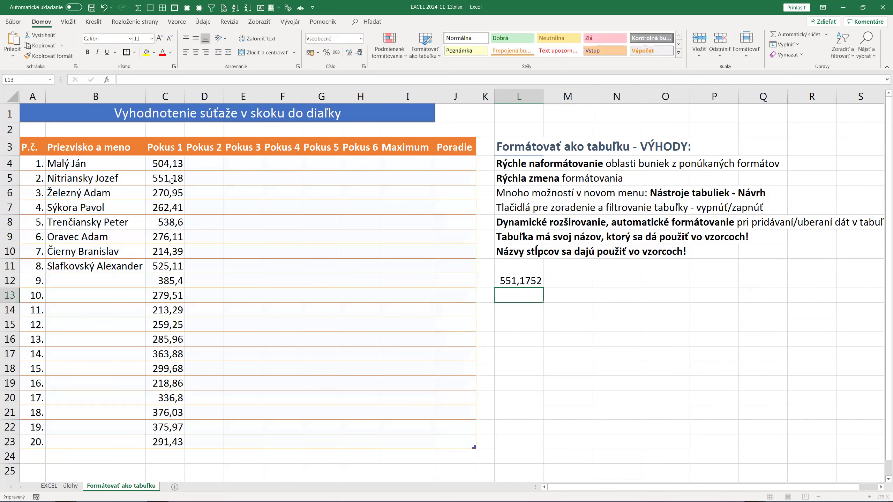
double_click(519, 280)
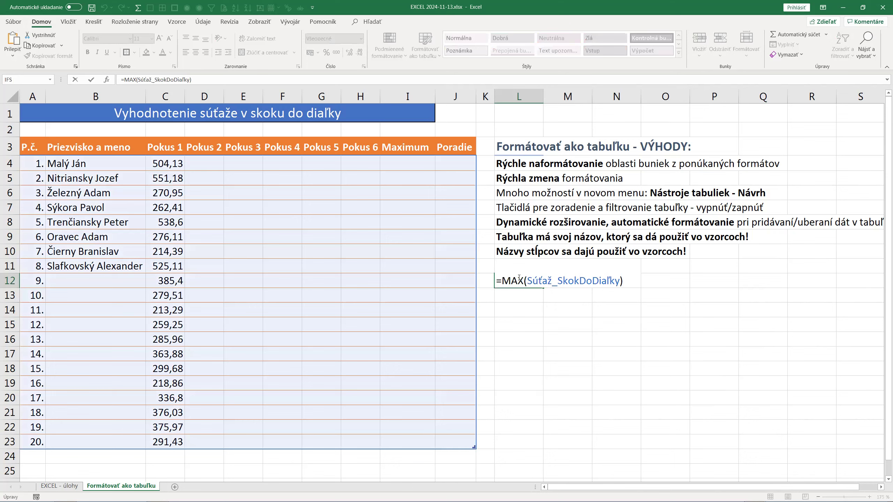
key(ctrl+Return)
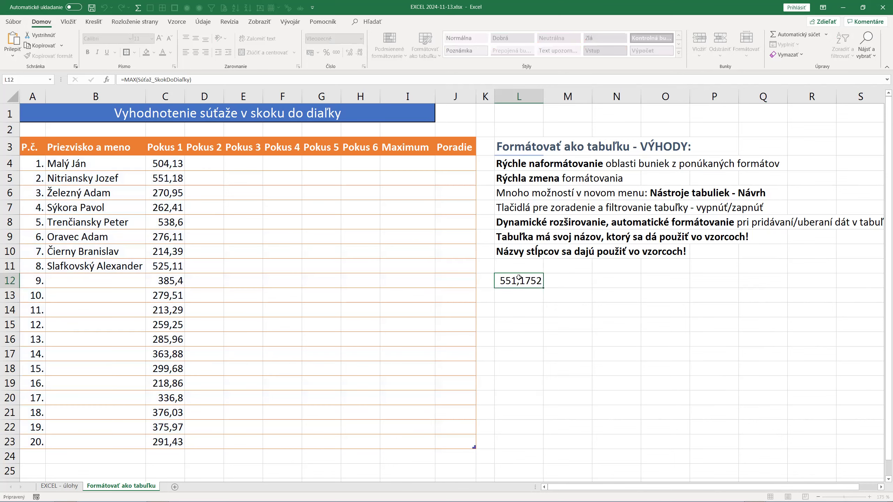
key(Delete)
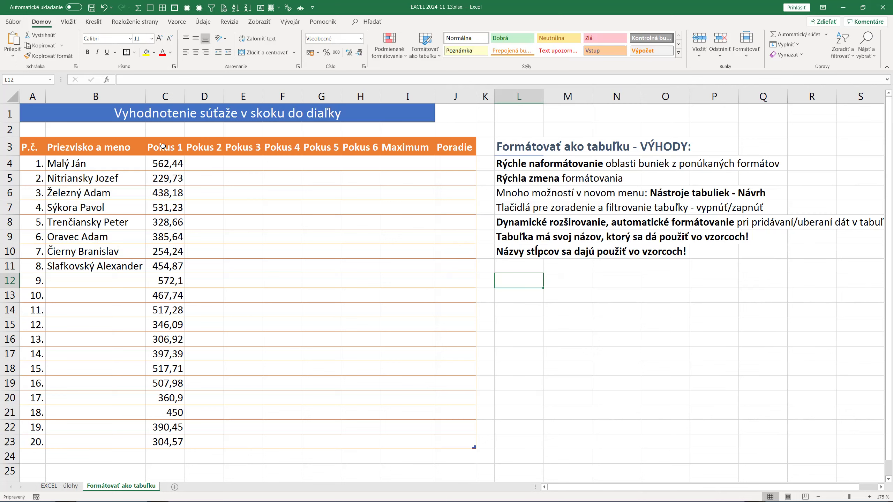
- Look over the Table Design options, then enter 'Možnosť odstrániť duplicity v stĺpcoch' in L11
click(307, 246)
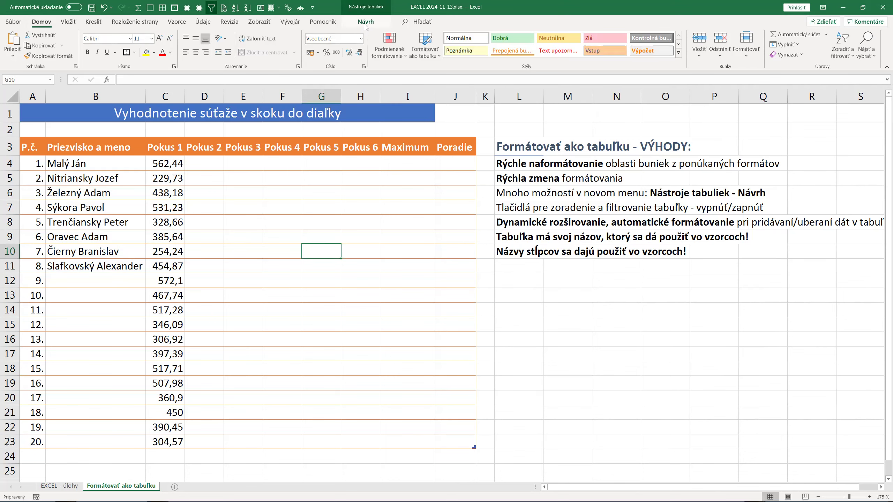
click(365, 24)
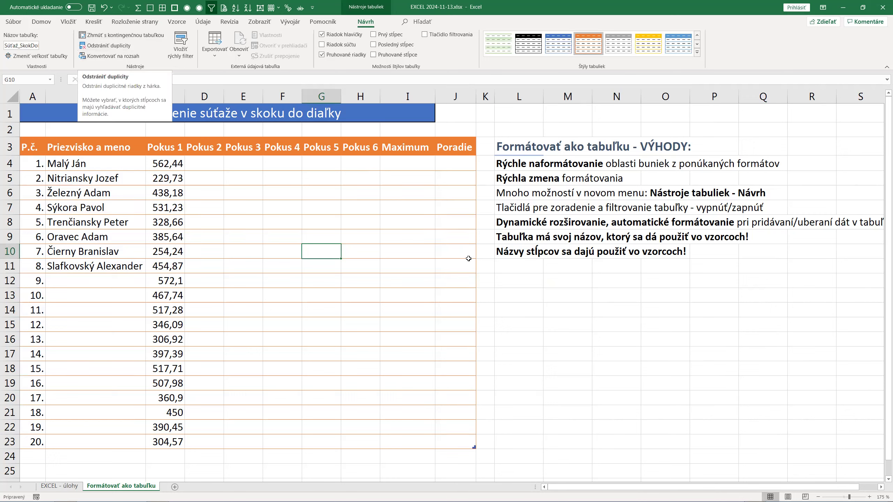
click(509, 262)
text(Možnosť odstrániť duzp)
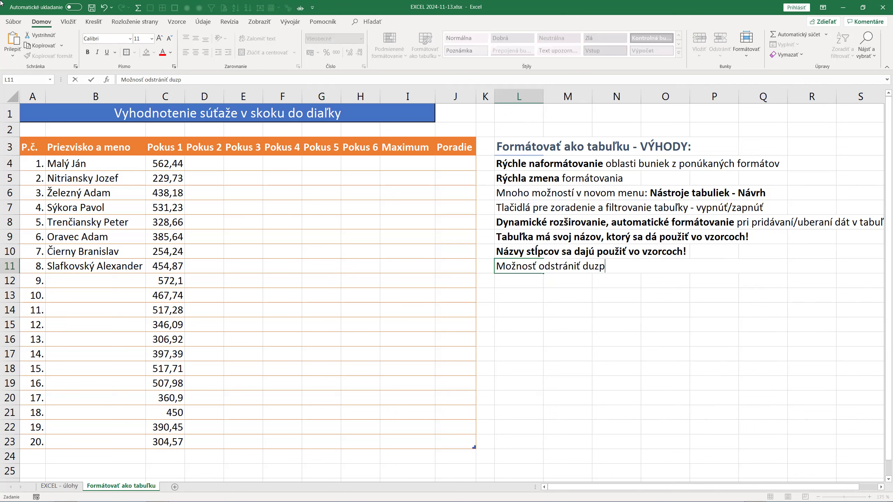
key(BackSpace)
key(BackSpace)
text(plicity v stĺpcoch)
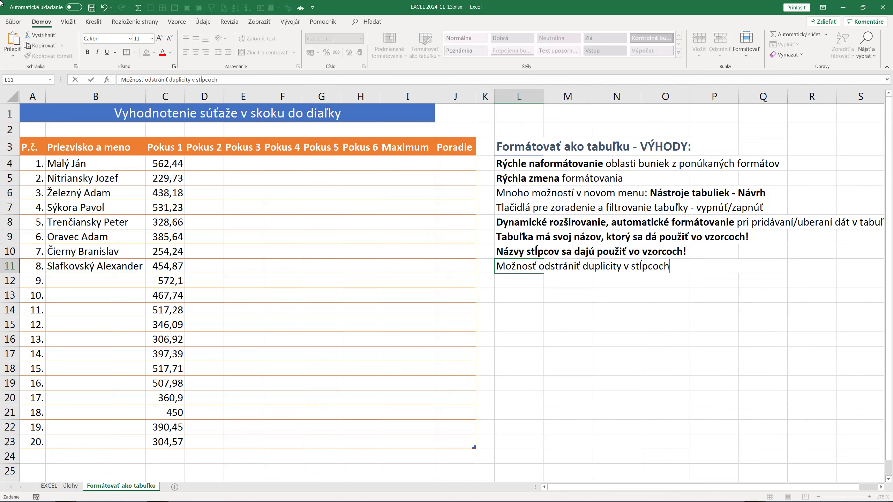
key(Return)
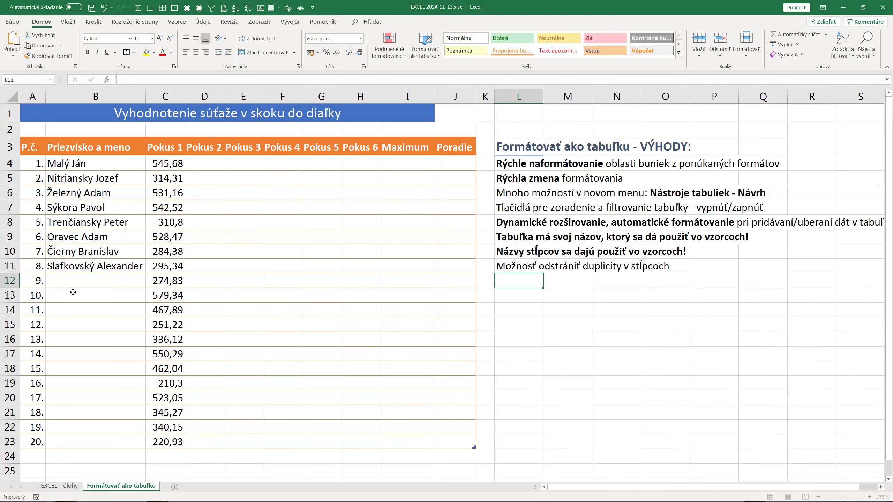
- Insert a Pokus 1 slicer, filter the table by one value, then clear the filter
click(73, 292)
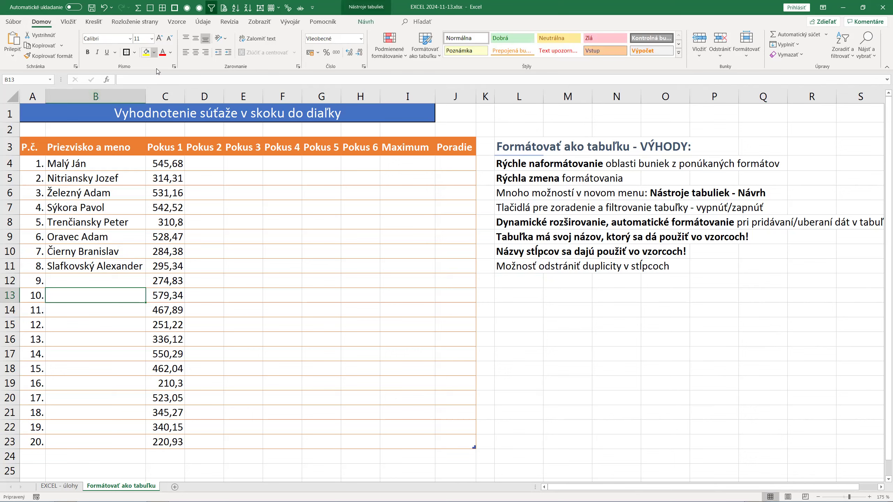
click(362, 23)
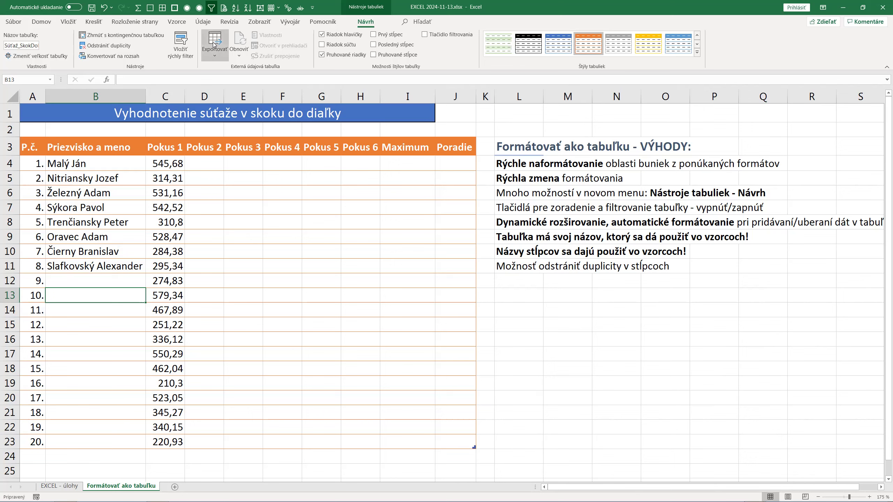
click(204, 22)
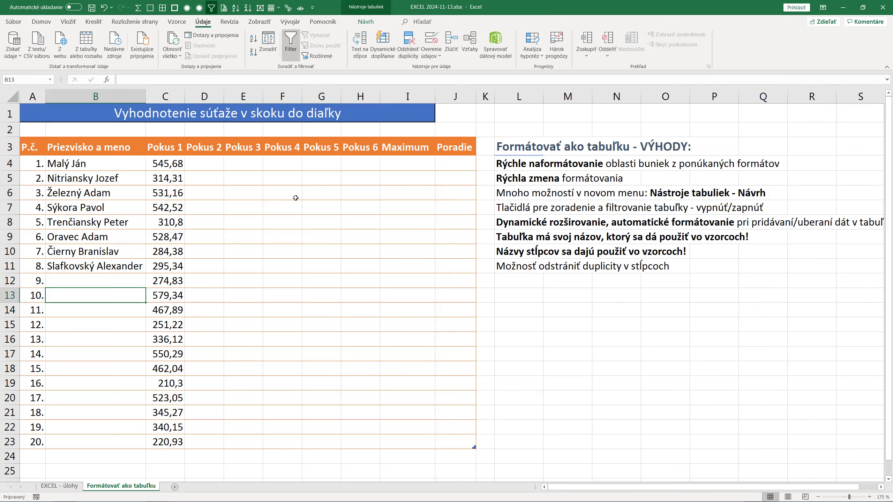
click(365, 22)
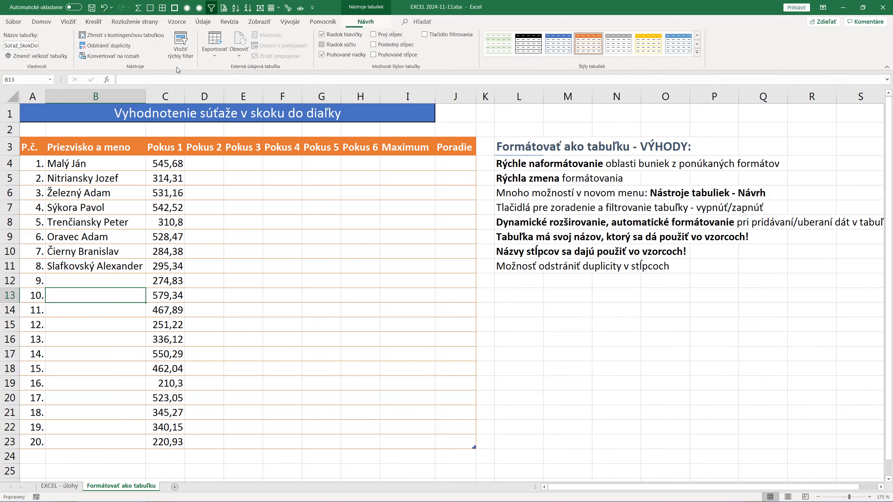
click(187, 45)
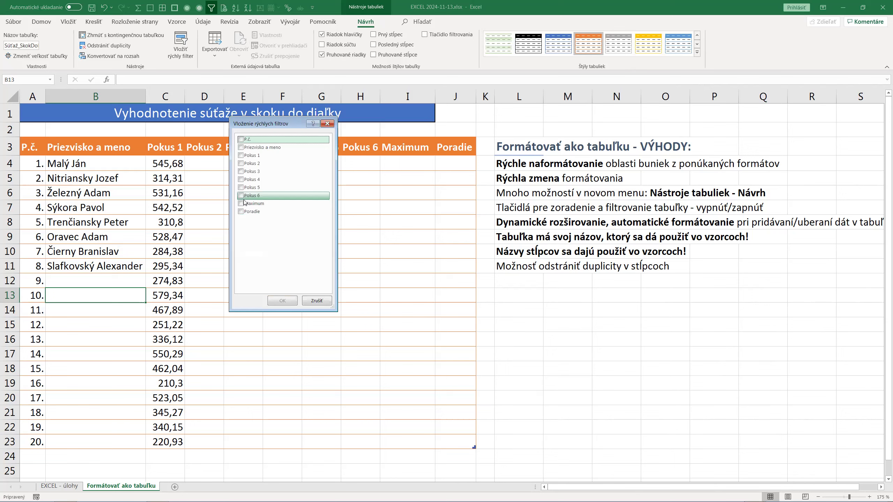
click(248, 155)
click(281, 300)
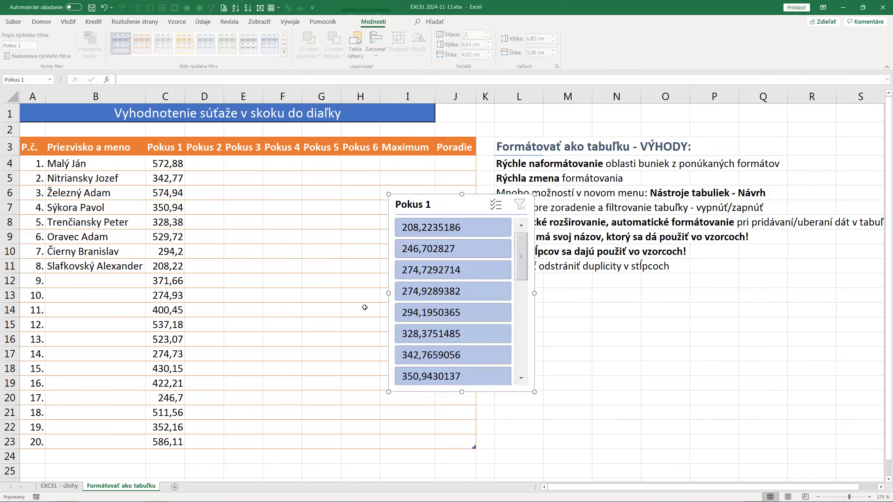
mouse_move(519, 261)
mouse_down()
mouse_move(531, 353)
mouse_move(532, 239)
mouse_up()
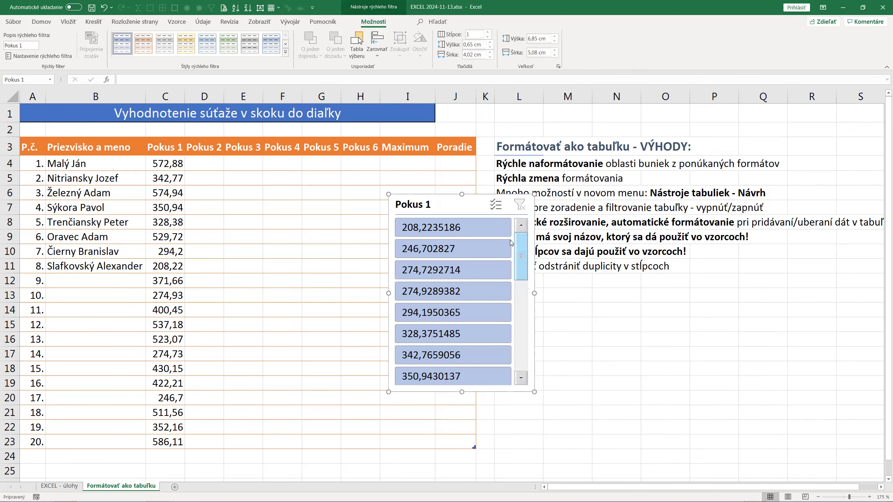
click(494, 246)
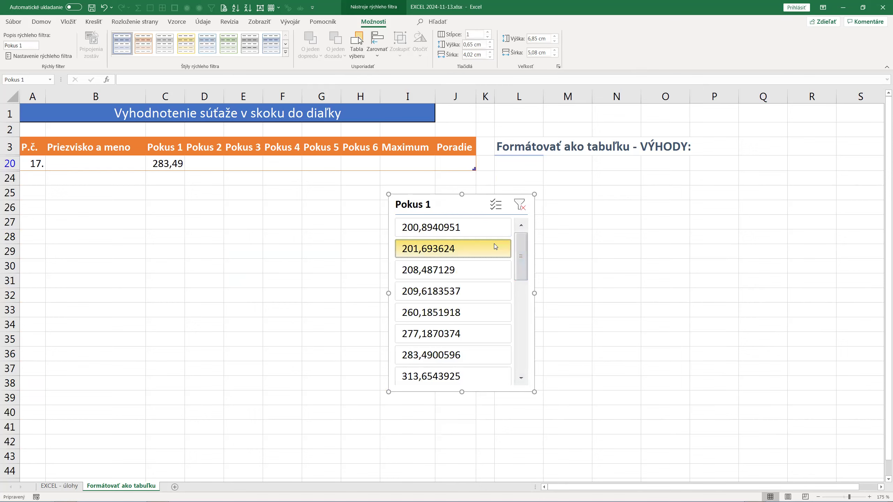
click(519, 205)
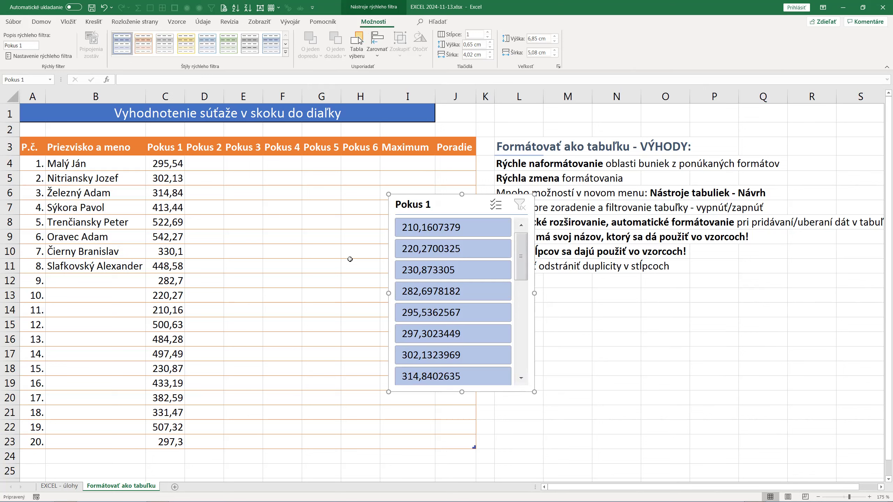
- Enable multi-select on the Pokus 1 slicer, then delete the slicer
click(258, 262)
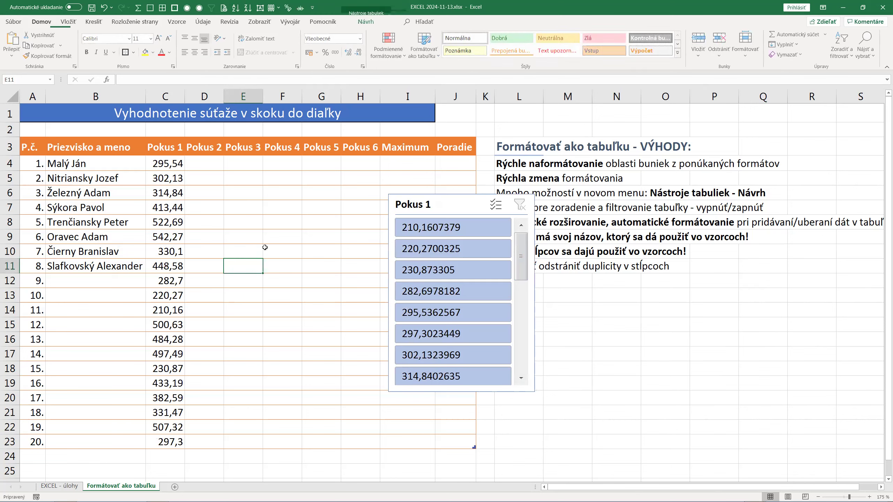
click(365, 22)
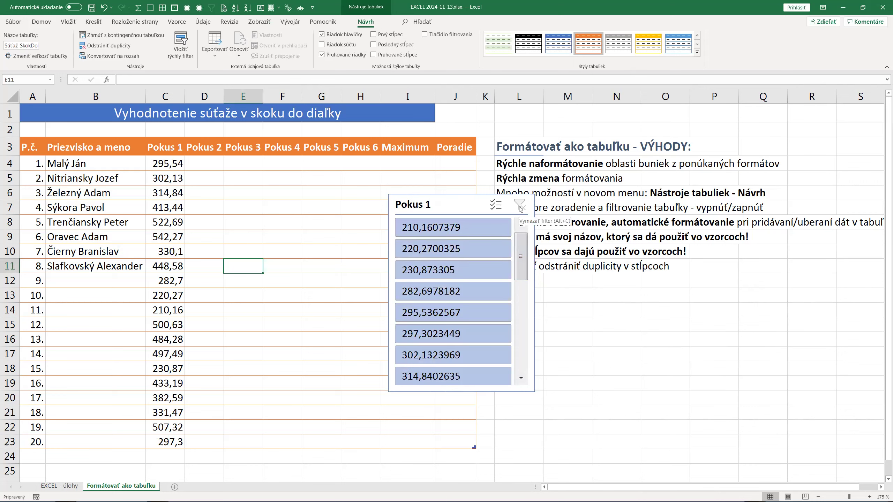
click(498, 206)
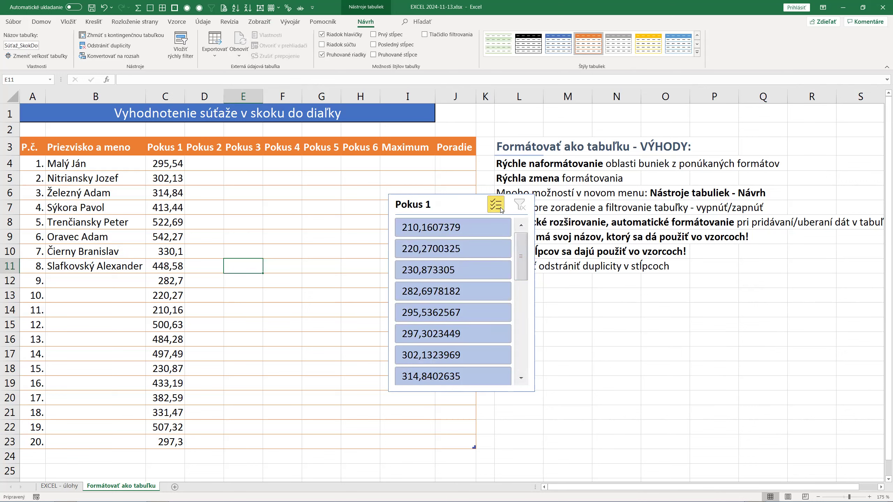
click(519, 207)
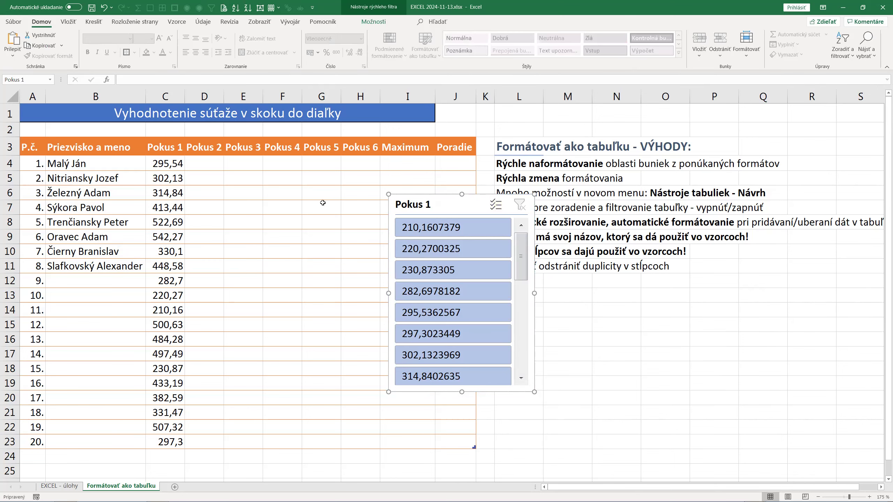
key(Delete)
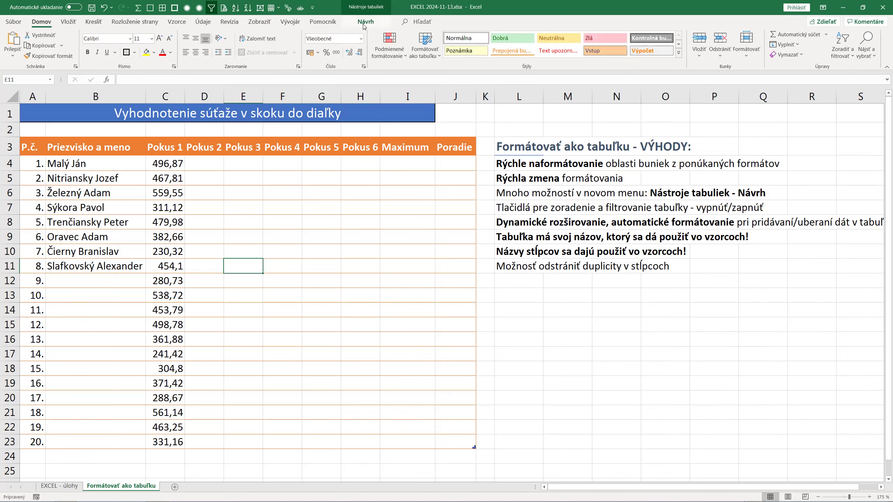
- Add 'Vložiť rýchly filter' as a new advantage note in L12
click(365, 22)
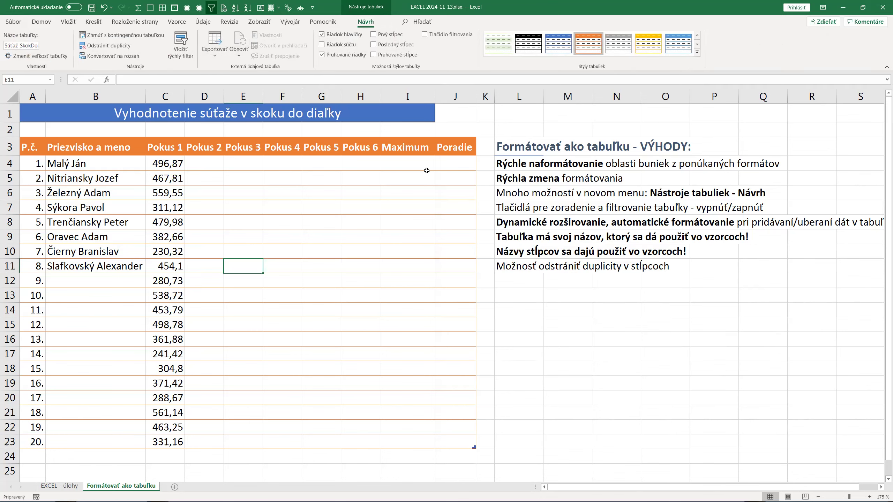
click(529, 281)
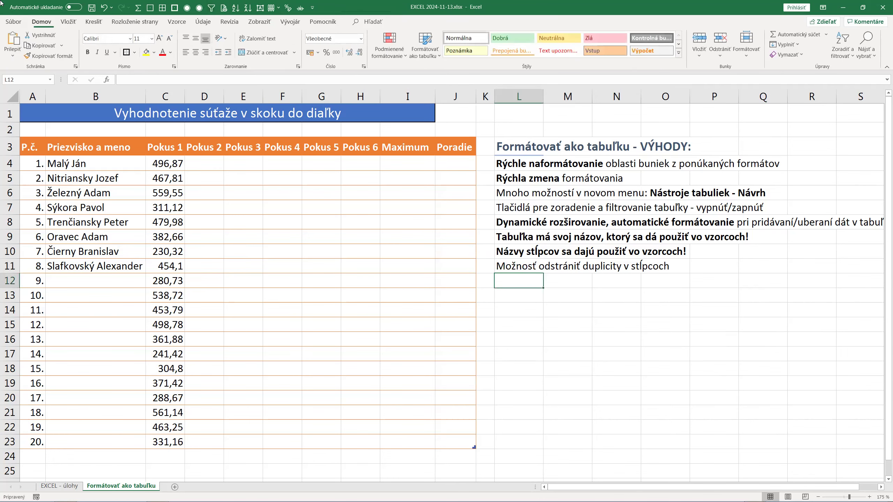
text(Vložiť rýchly filter)
key(Return)
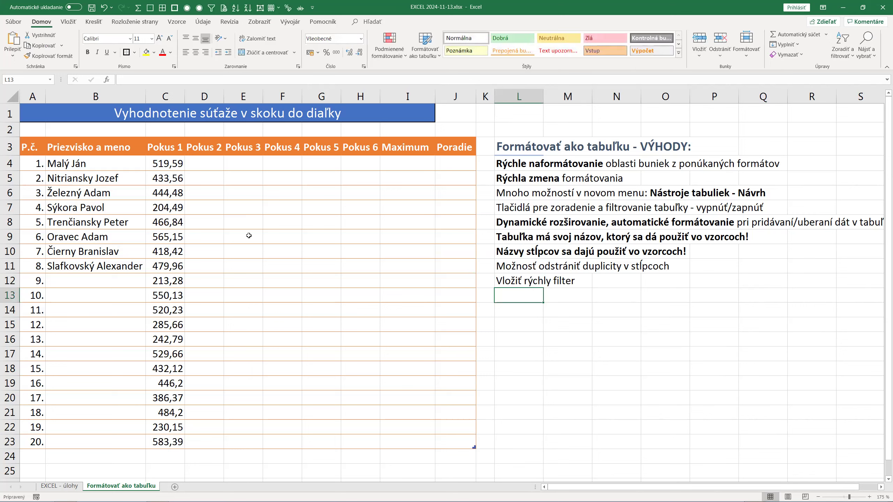
click(248, 236)
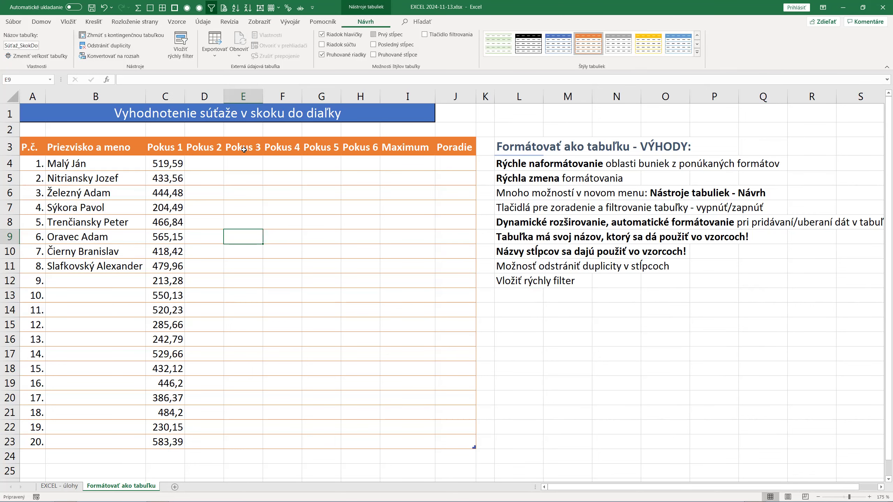
click(432, 35)
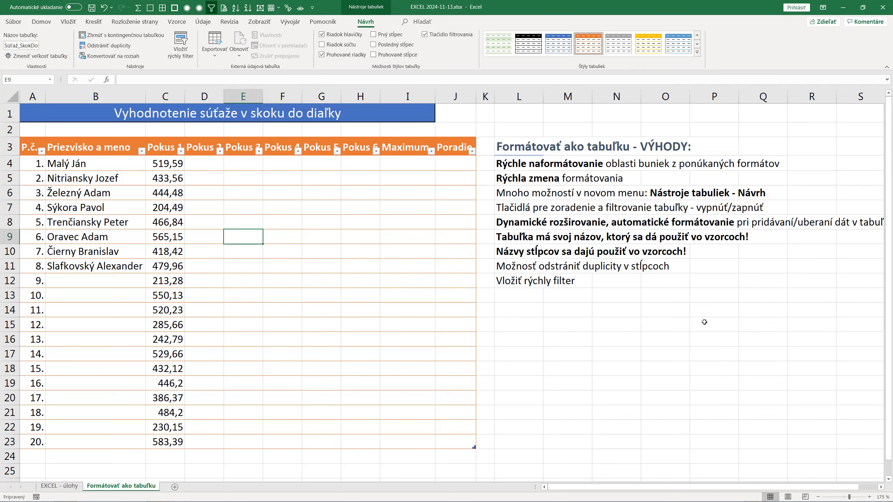
click(221, 58)
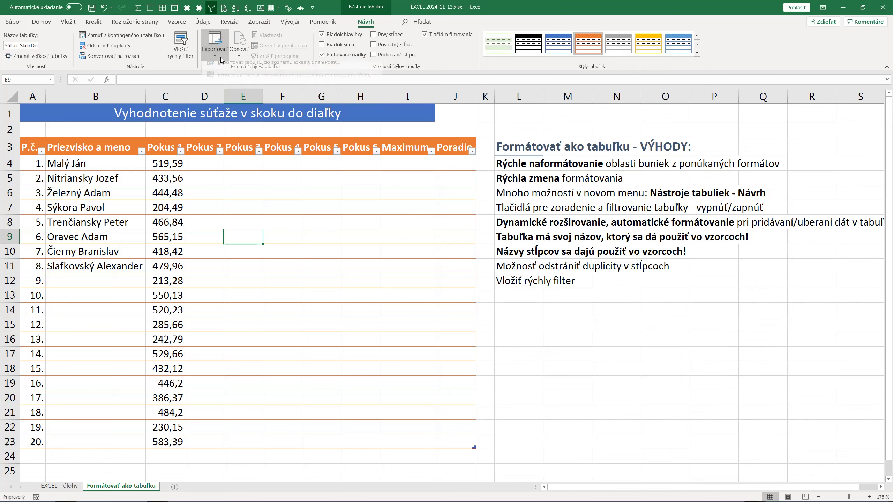
click(238, 56)
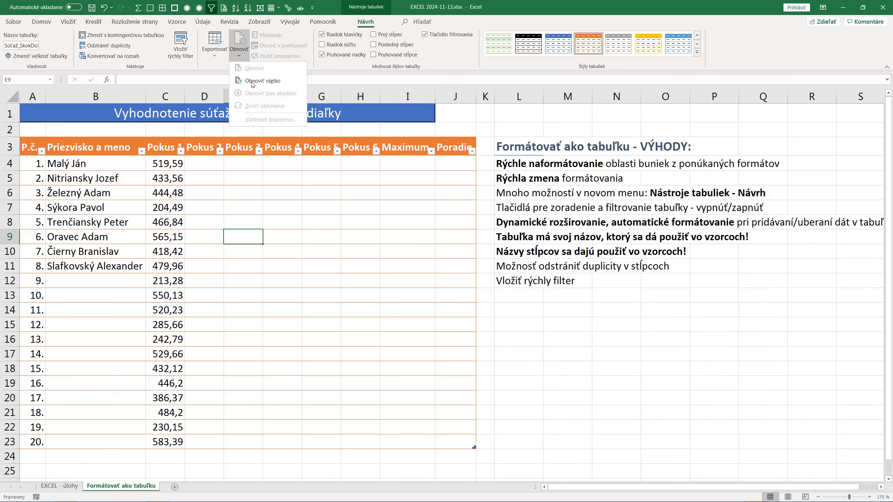
click(332, 214)
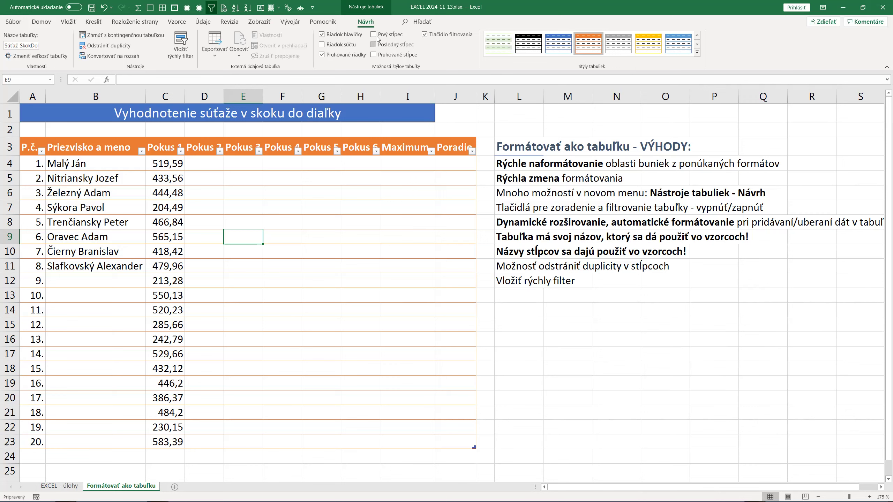
click(326, 35)
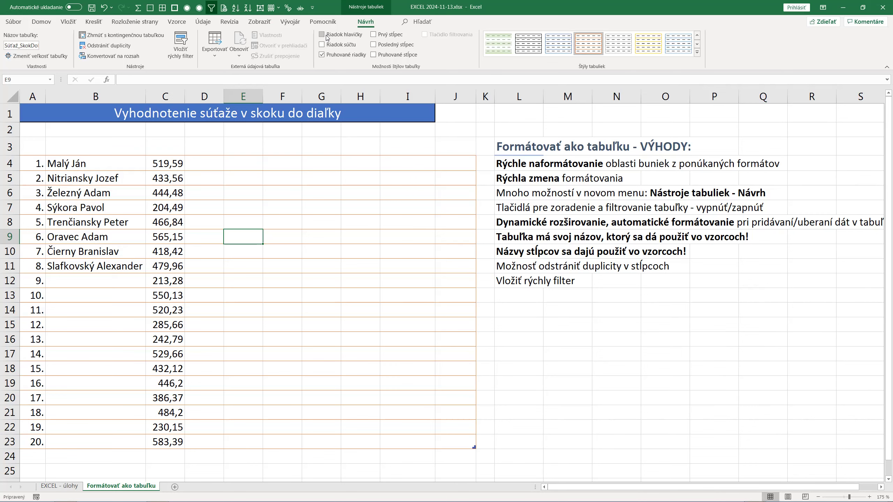
click(327, 37)
click(327, 38)
click(327, 37)
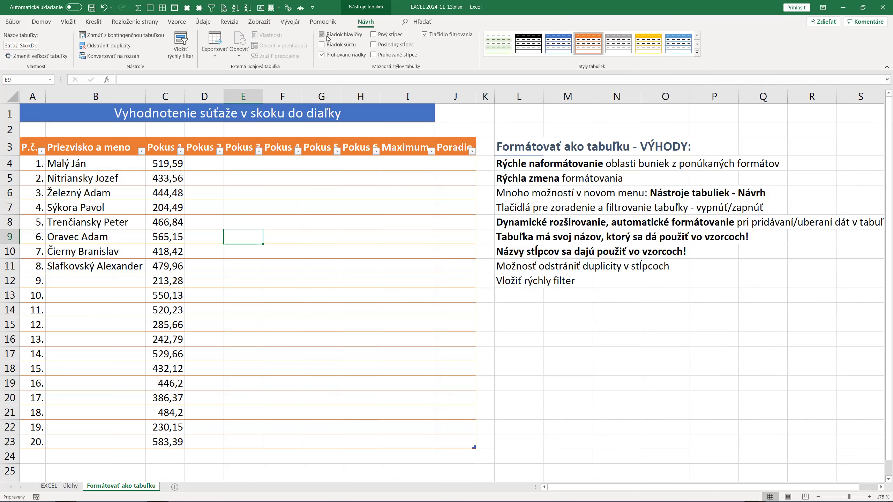
click(424, 34)
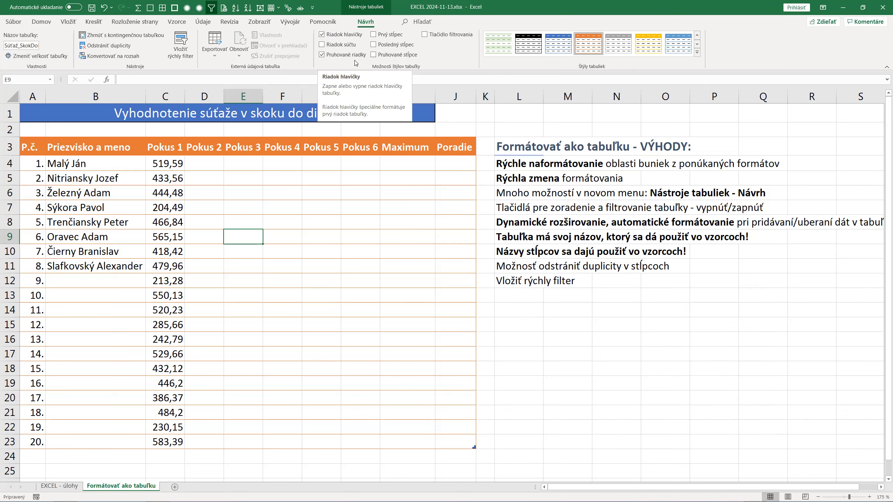
- Turn on the table's Total Row, review the Poradie total functions, and recalculate with F9
click(341, 44)
scroll(129, 339, down, 3)
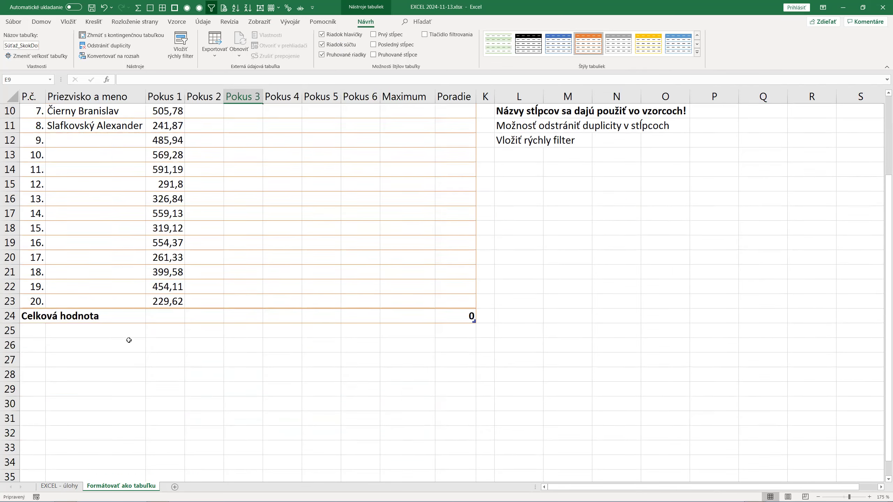
scroll(95, 282, down, 1)
click(463, 272)
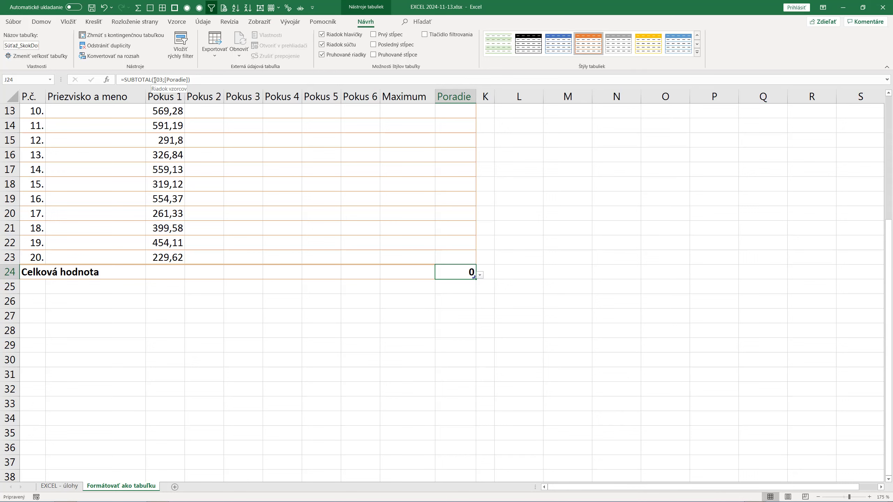
click(480, 275)
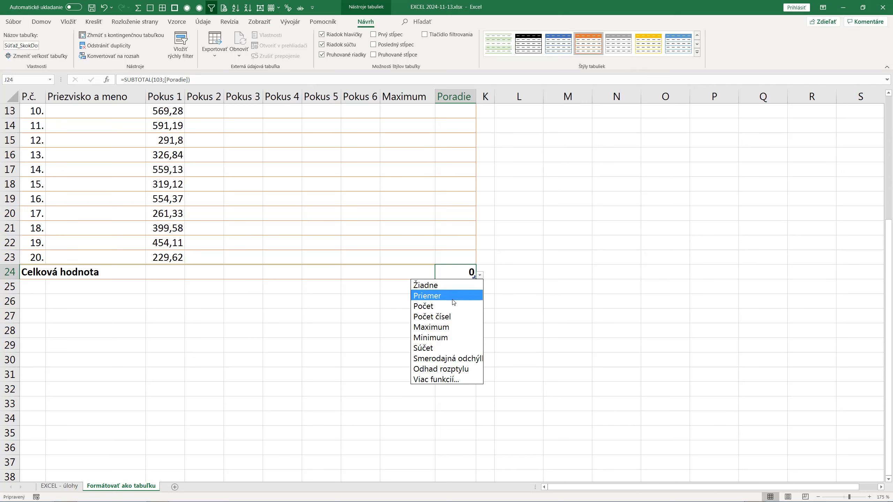
key(Escape)
key(F9)
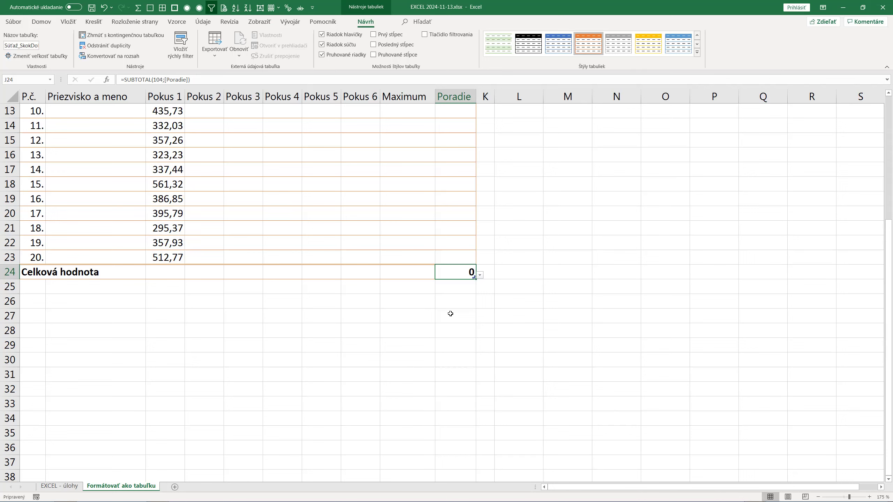
- Set the Pokus 1 total to Maximum and view its SUBTOTAL formula
click(174, 268)
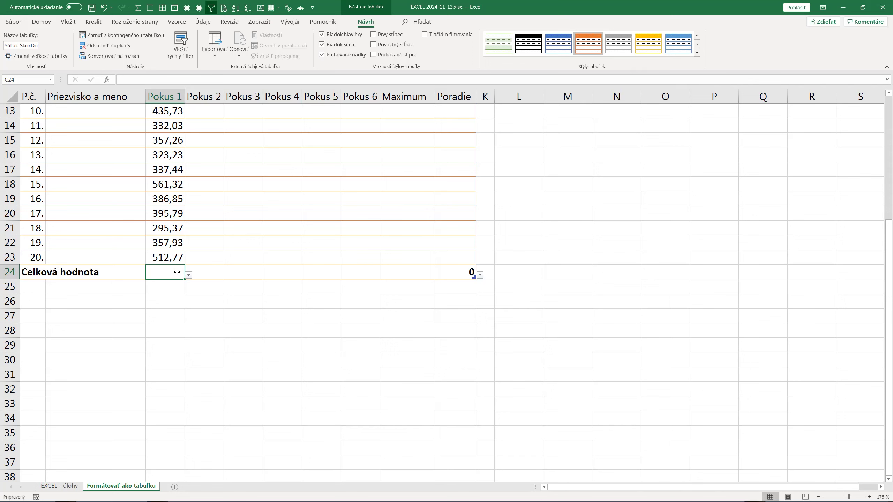
click(189, 275)
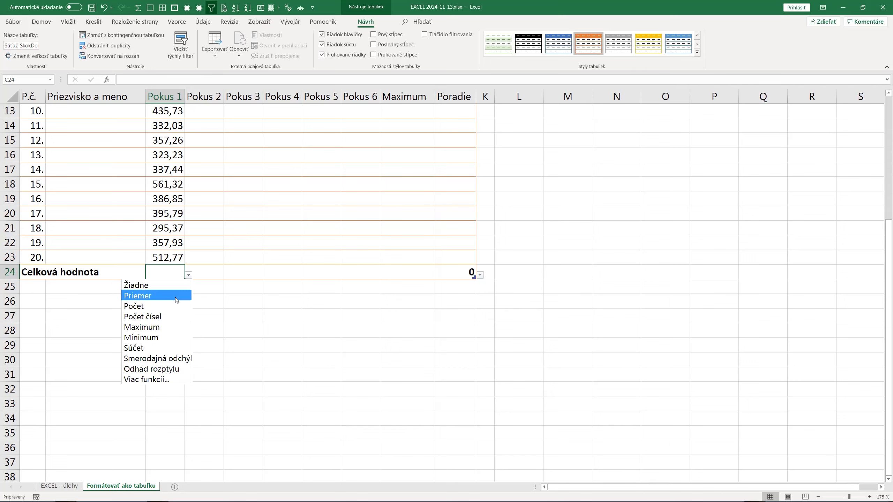
click(161, 331)
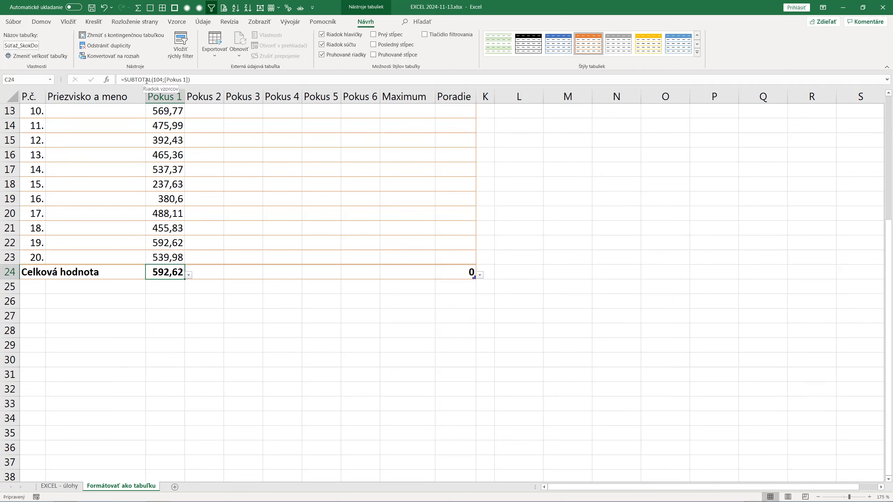
key(F2)
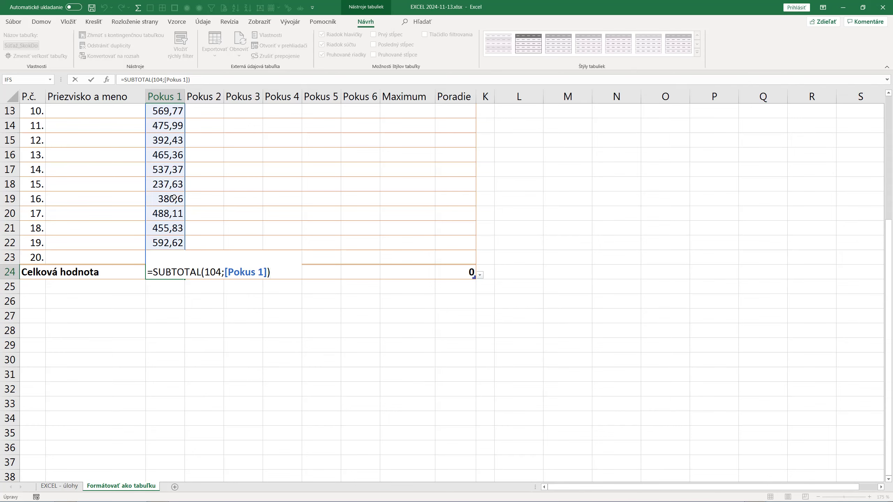
scroll(166, 184, up, 2)
scroll(170, 189, up, 2)
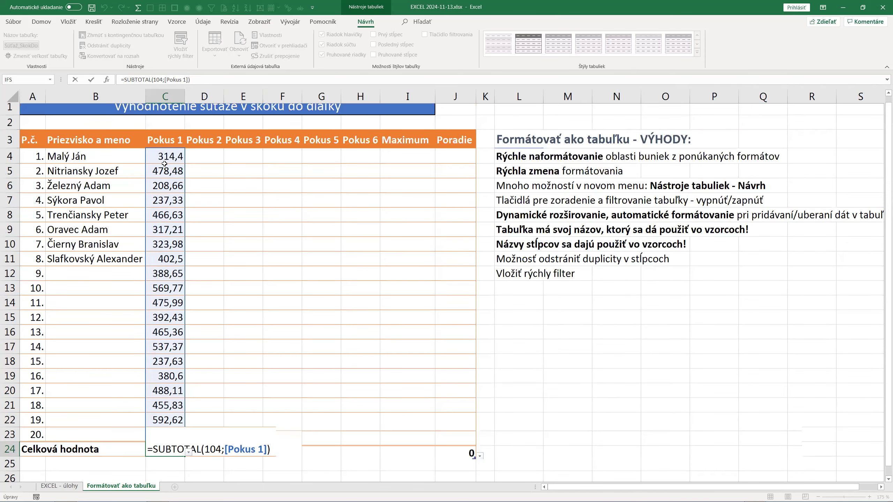
scroll(165, 163, up, 1)
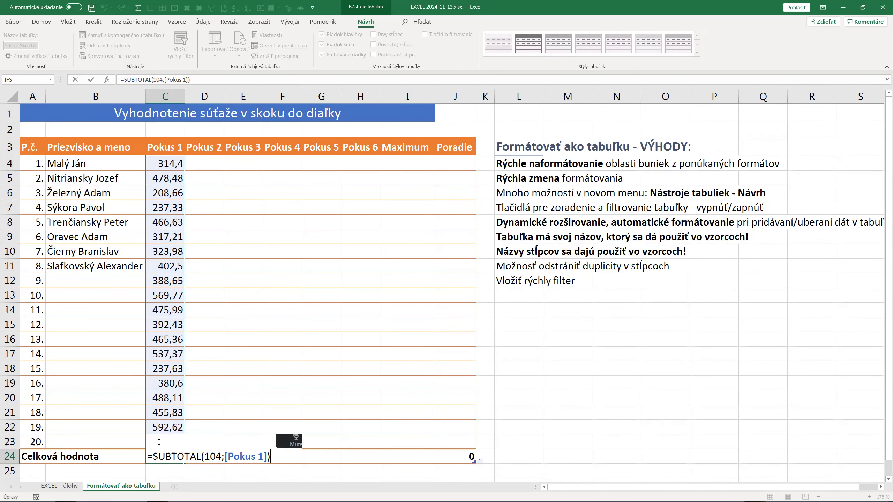
scroll(159, 442, down, 3)
scroll(159, 434, up, 2)
scroll(160, 434, up, 1)
scroll(180, 382, down, 3)
scroll(211, 351, down, 1)
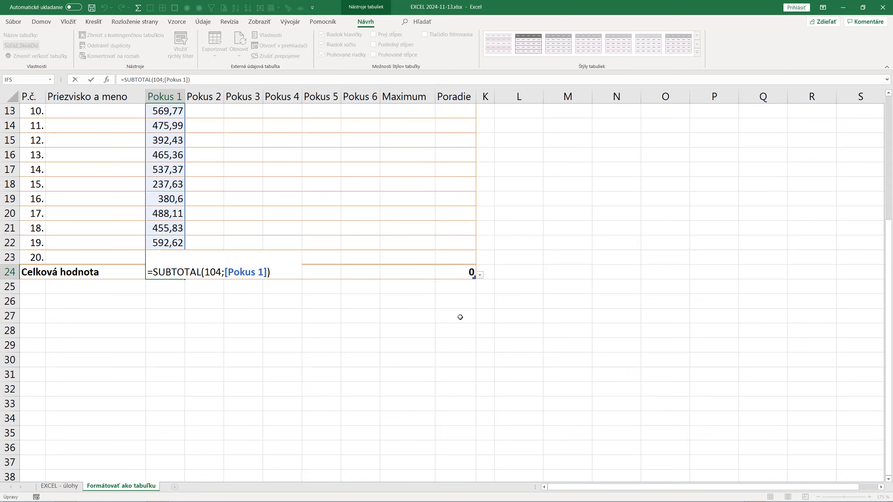
- Extend the table down to row 28 and commit =SUBTOTAL(104;[Pokus 1]) in the Pokus 1 total
key(Return)
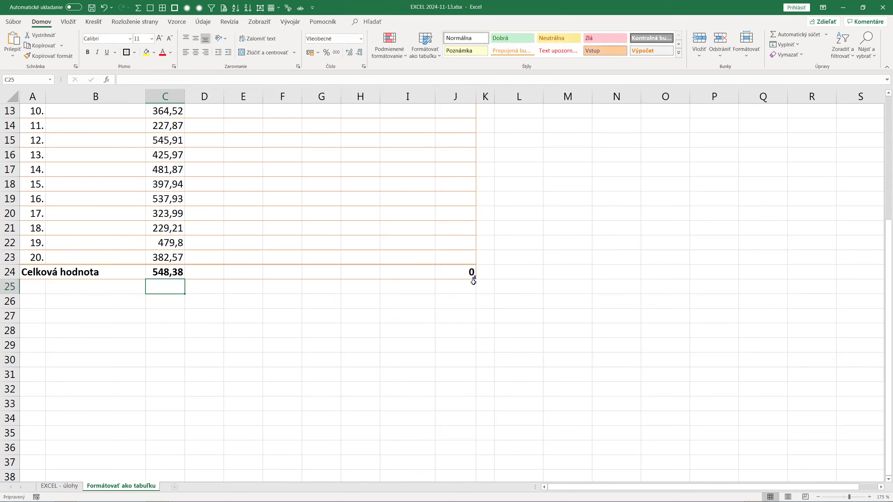
drag(473, 282, 475, 321)
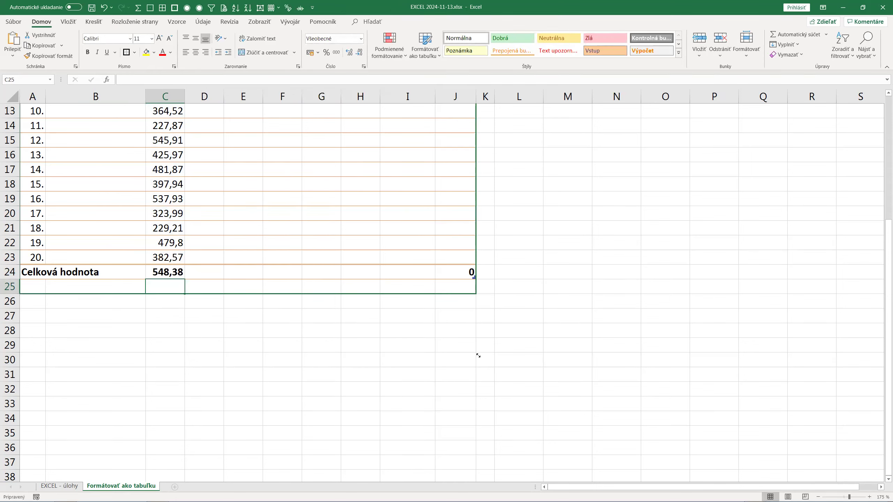
drag(478, 355, 478, 353)
click(164, 348)
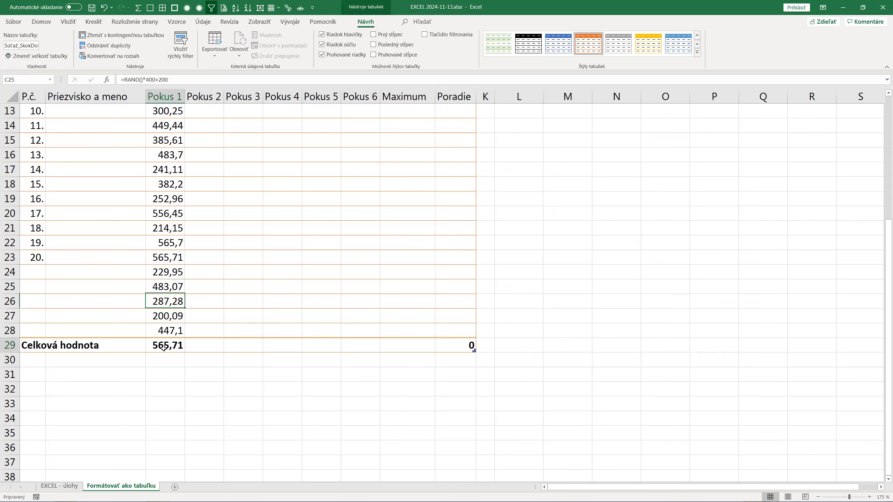
click(188, 349)
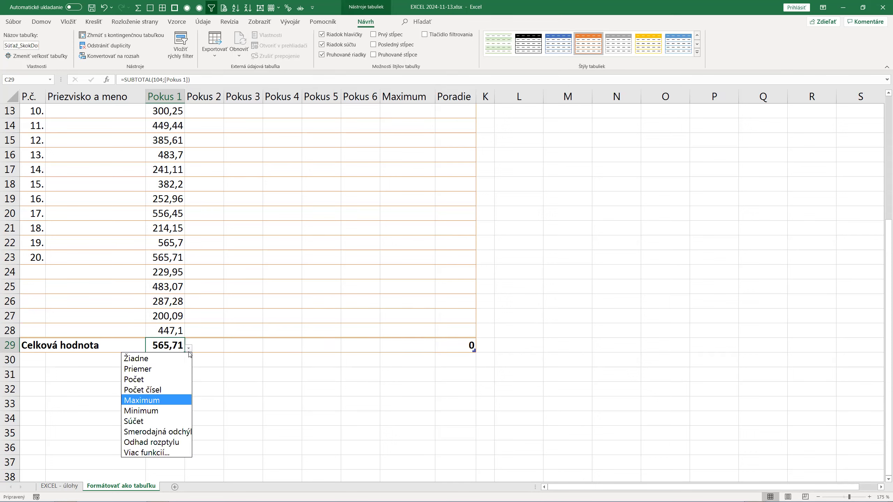
key(Escape)
key(F2)
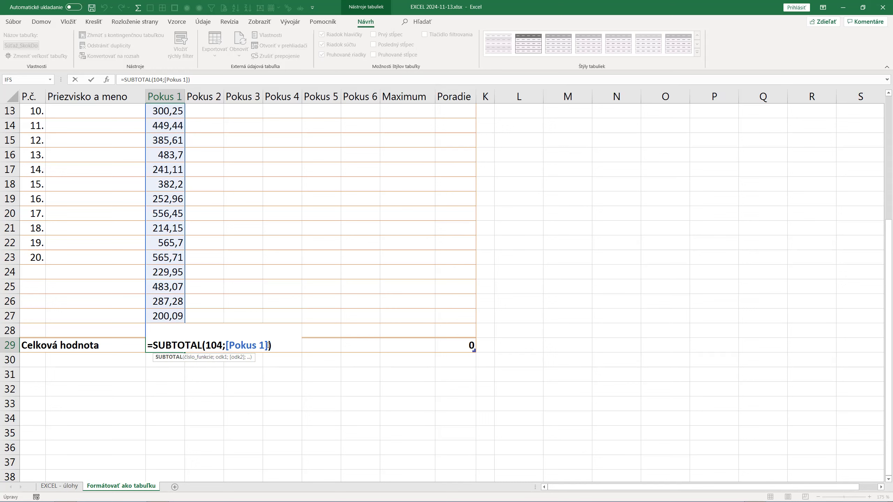
key(Return)
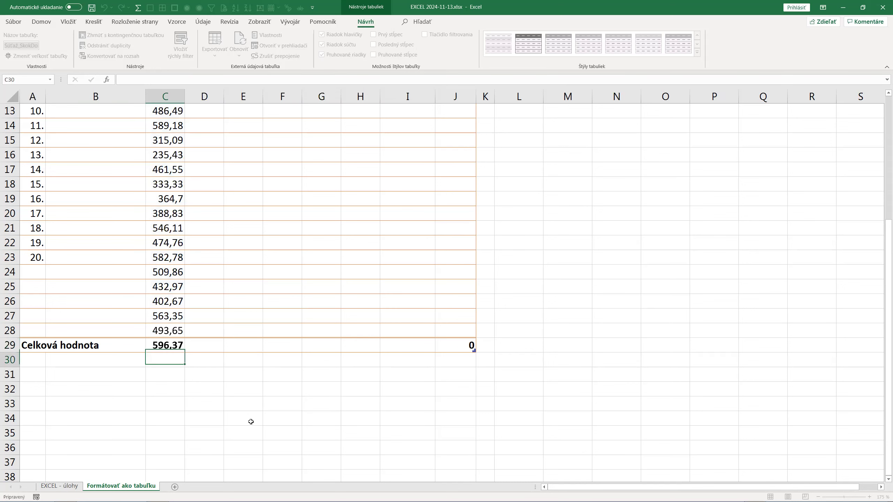
- Reopen the Pokus 1 total-row function list and close it without changes
drag(231, 183, 230, 156)
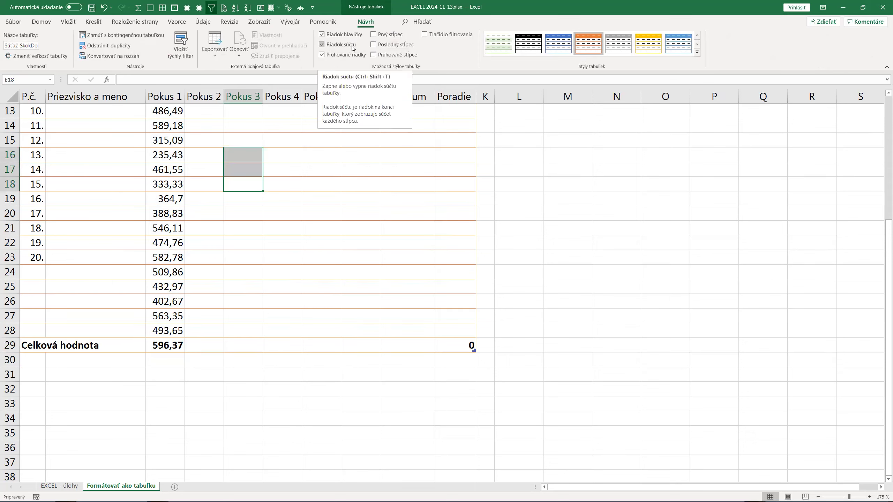
click(208, 345)
click(172, 348)
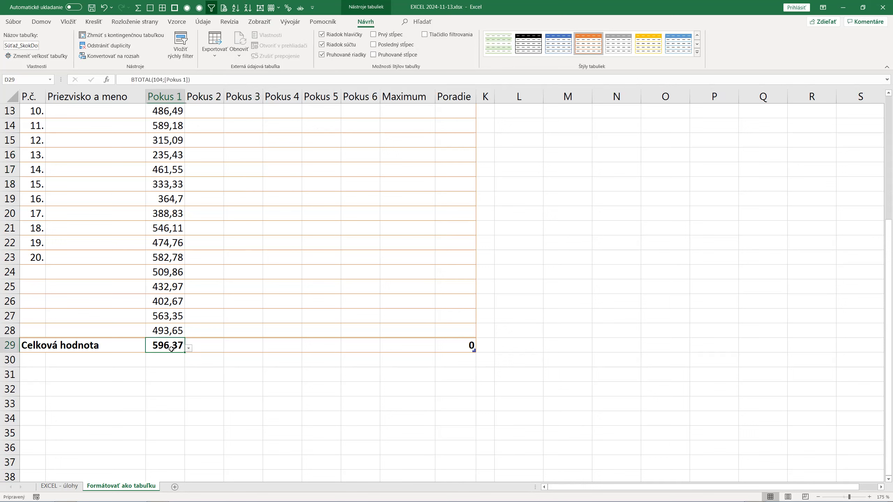
click(189, 349)
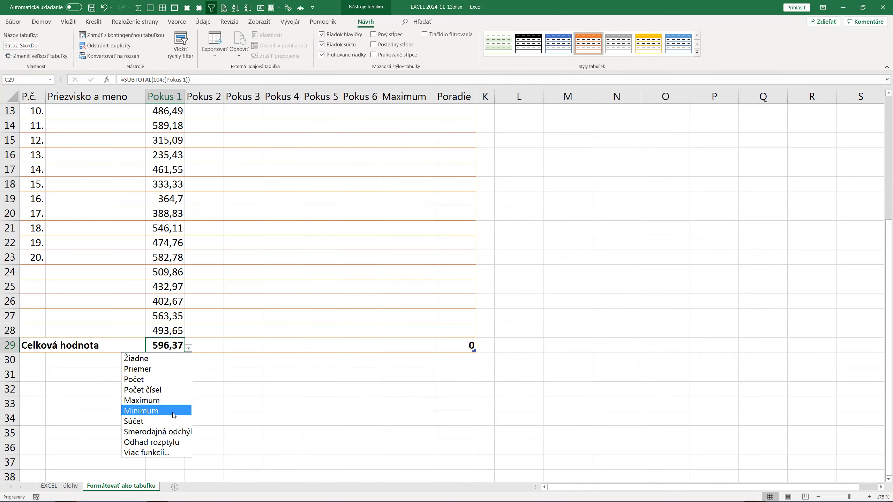
click(249, 388)
click(565, 220)
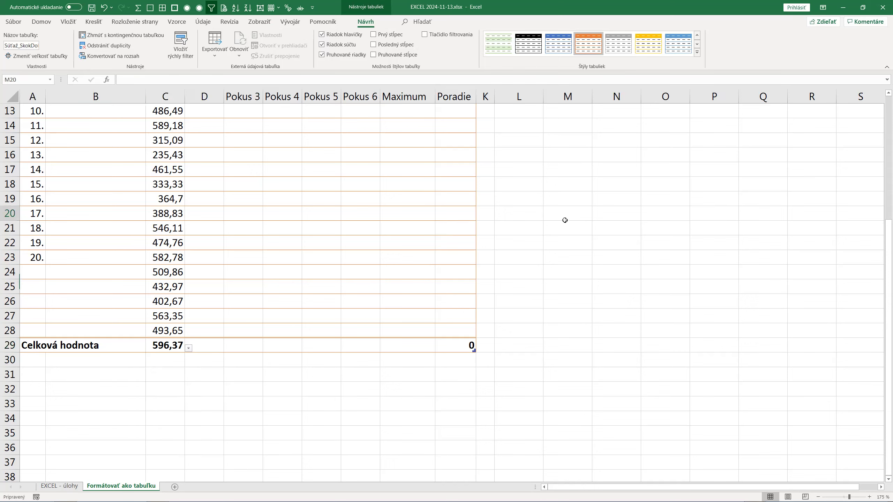
text(=)
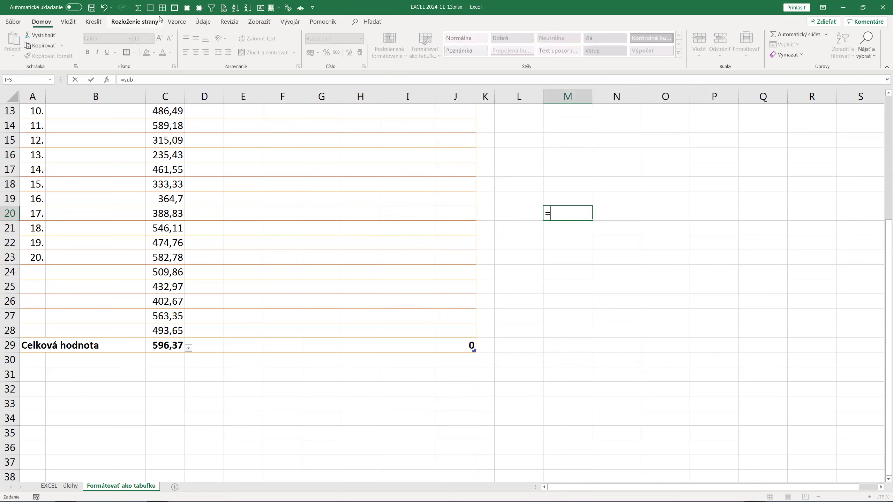
text(sub)
key(Down)
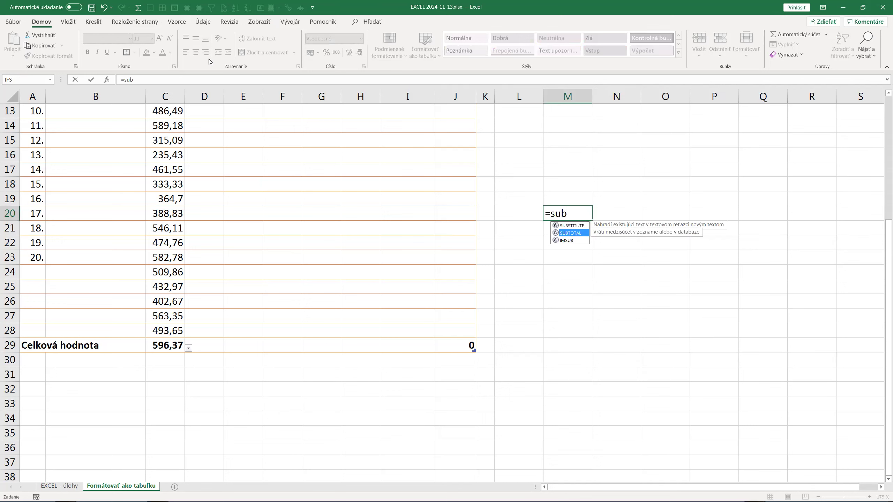
key(Tab)
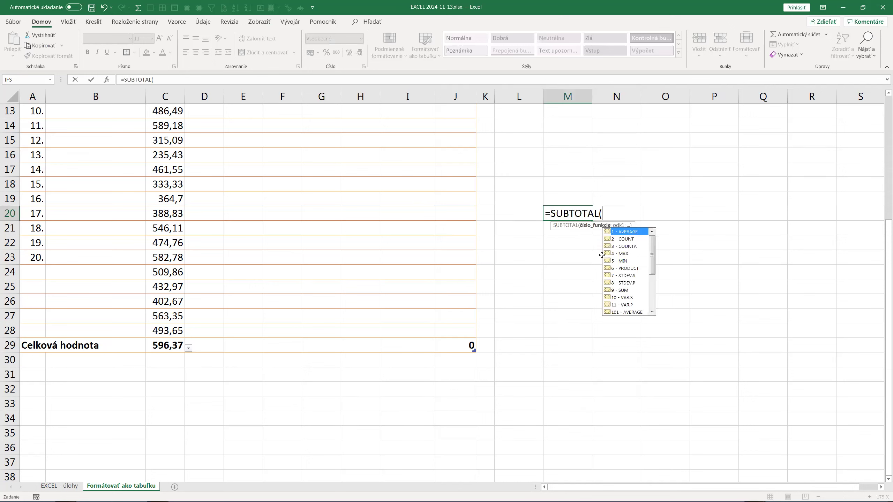
mouse_move(650, 260)
mouse_down()
mouse_move(652, 275)
mouse_move(657, 256)
mouse_up()
drag(653, 274, 658, 301)
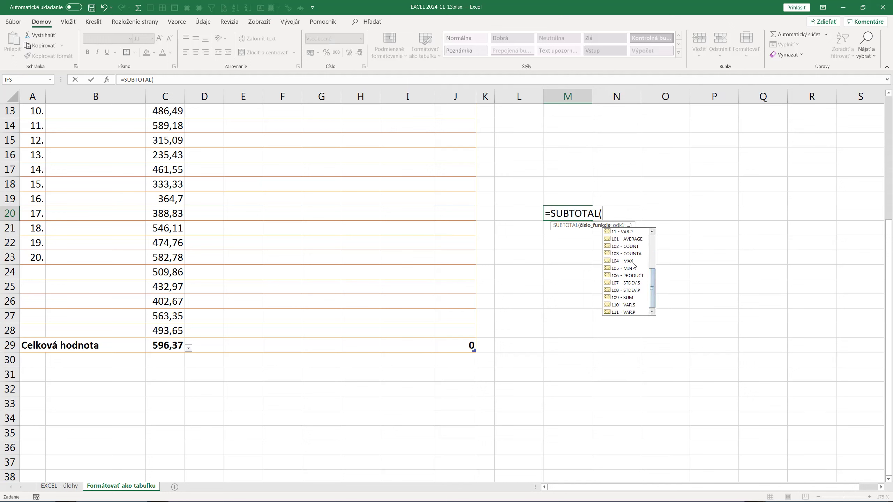
mouse_move(655, 294)
mouse_down()
mouse_move(655, 287)
mouse_move(652, 307)
mouse_up()
key(Escape)
key(Escape)
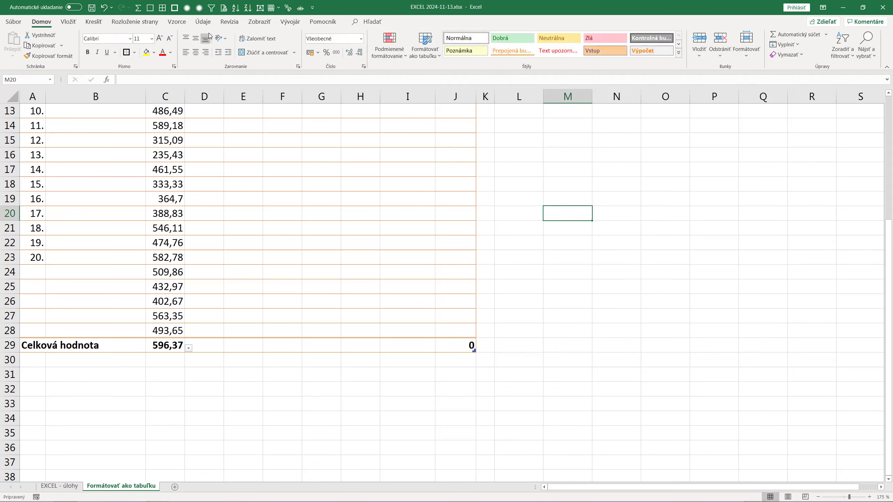
- Insert SUBTOTAL into M20 from Formulas > Math & Trig and open its online help
click(176, 22)
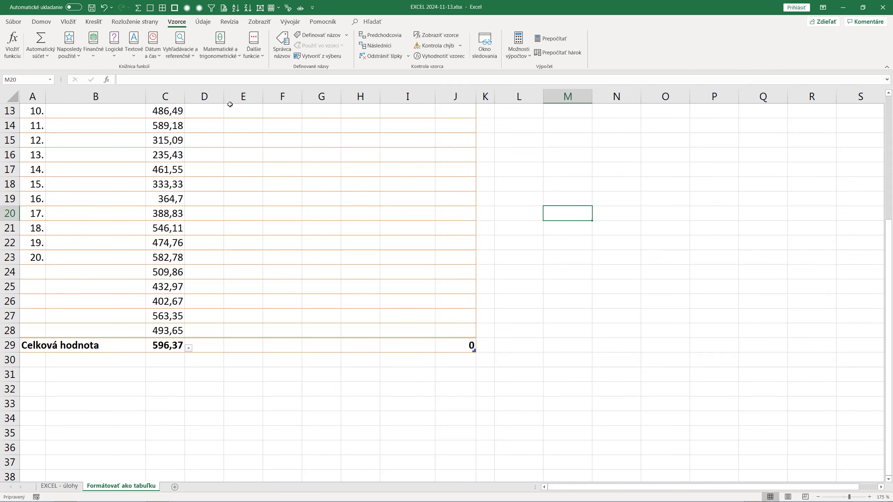
click(230, 56)
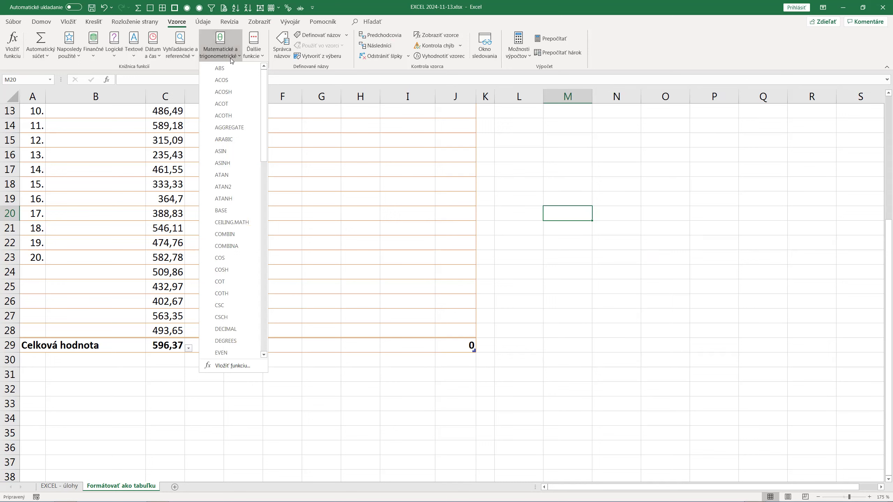
drag(264, 129, 264, 248)
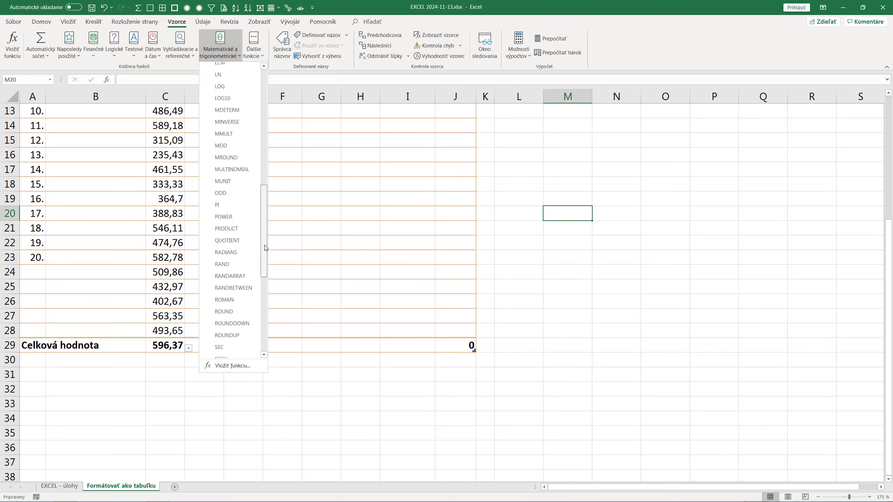
scroll(261, 267, down, 4)
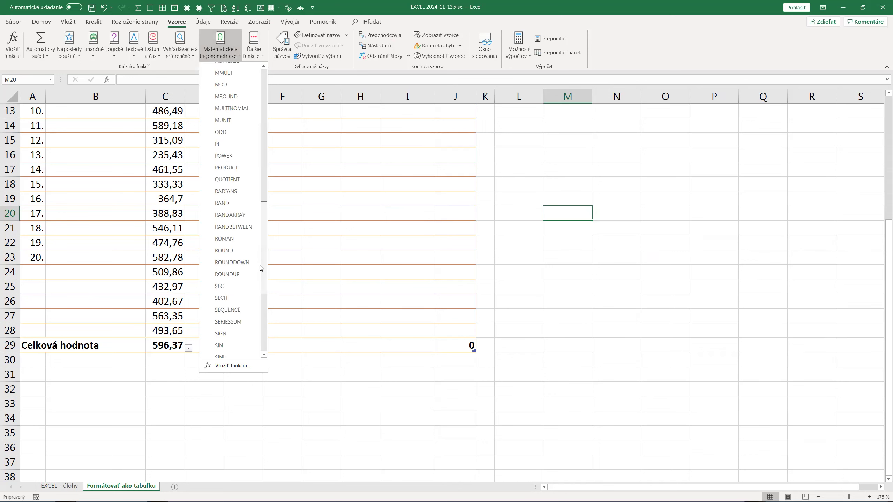
scroll(261, 292, down, 1)
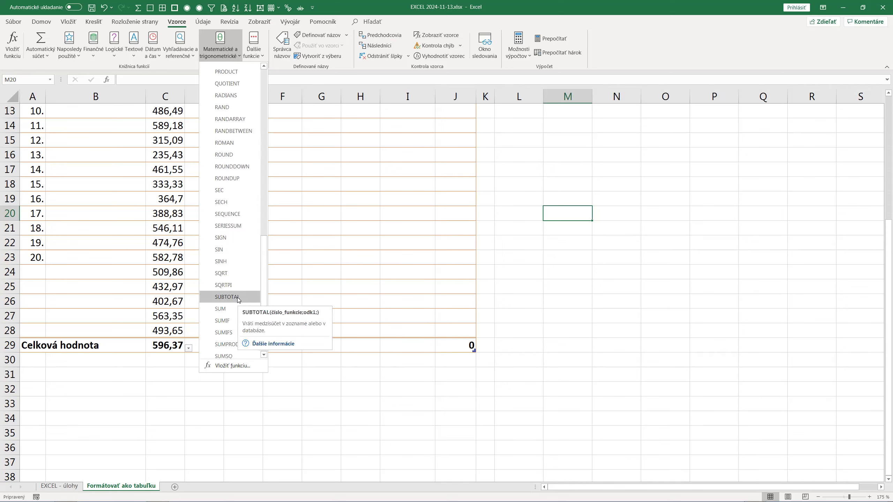
click(226, 297)
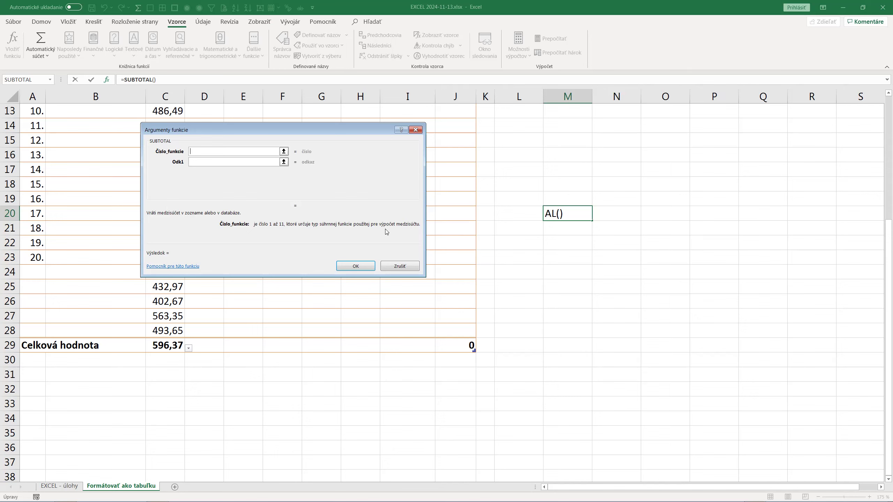
click(188, 267)
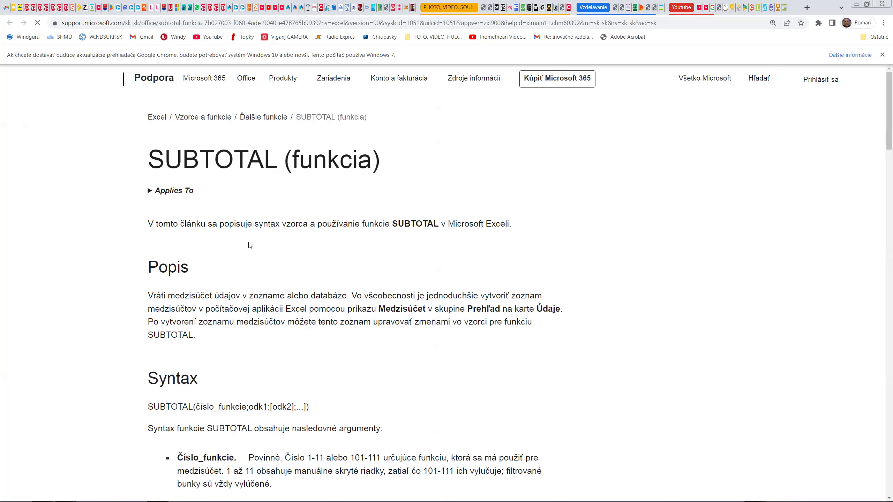
- Scroll the SUBTOTAL article down to the Function_num table listing 1–11 and 101–111
scroll(249, 243, down, 1)
scroll(250, 243, down, 5)
scroll(249, 242, down, 5)
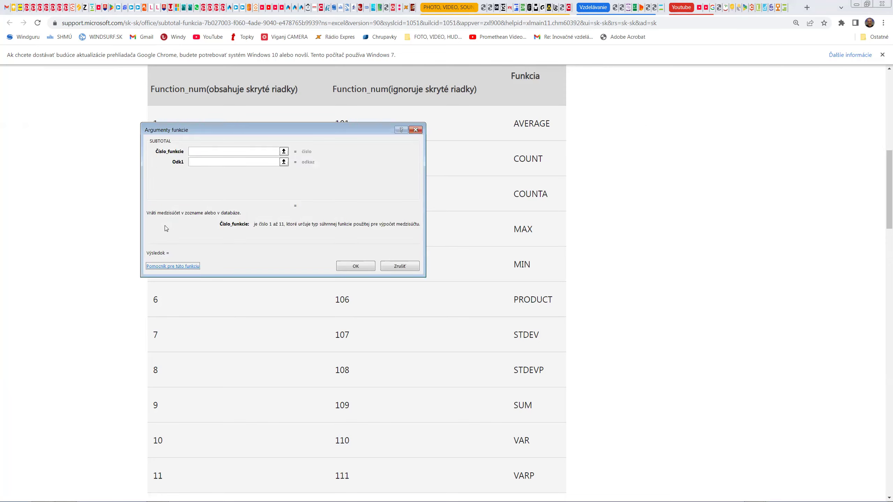
- Change the C29 Pokus 1 total from SUBTOTAL 104 to SUBTOTAL(4;[Pokus 1])
key(alt+Tab)
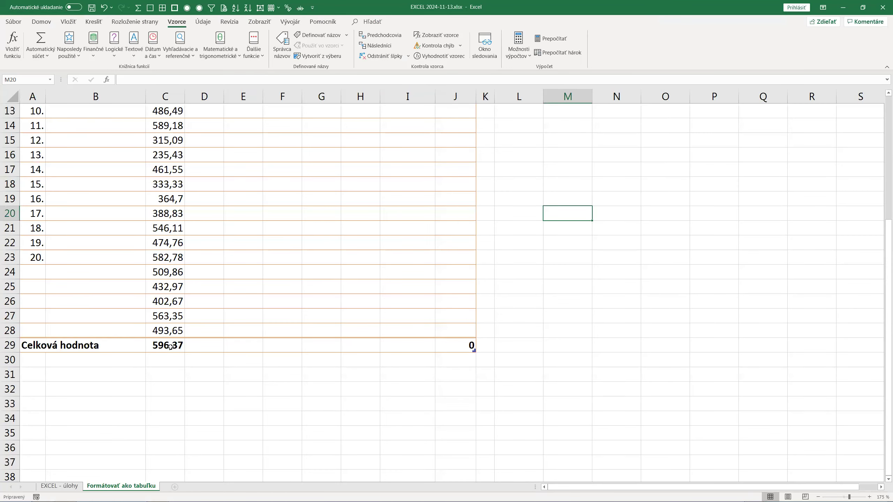
click(171, 347)
double_click(172, 347)
click(215, 345)
key(BackSpace)
key(Delete)
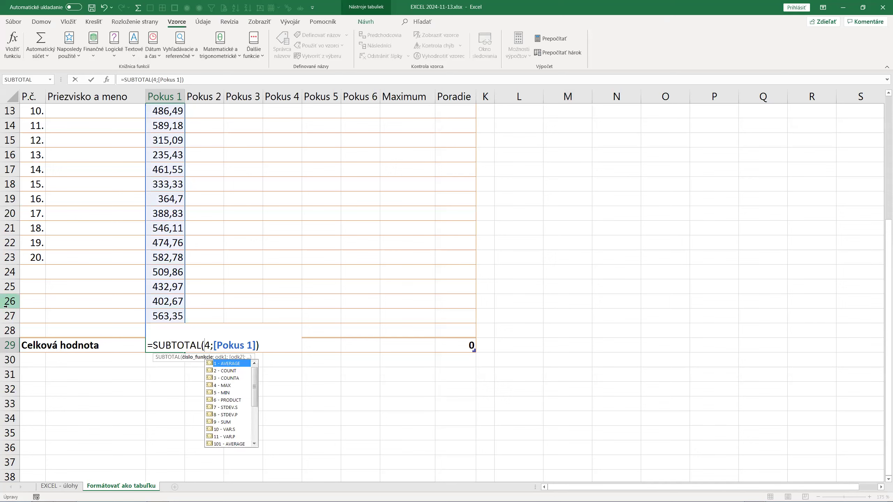
key(Return)
- Recheck the C29 total formula, then return to the top of the sheet
click(173, 346)
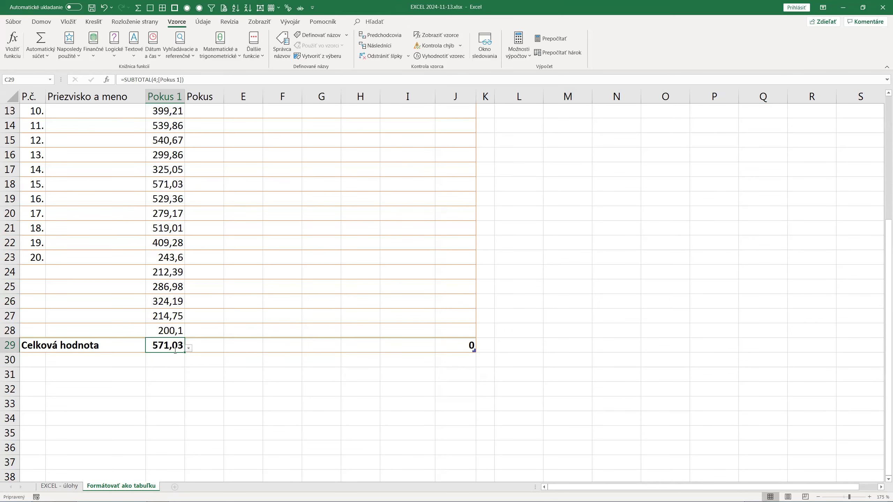
double_click(172, 346)
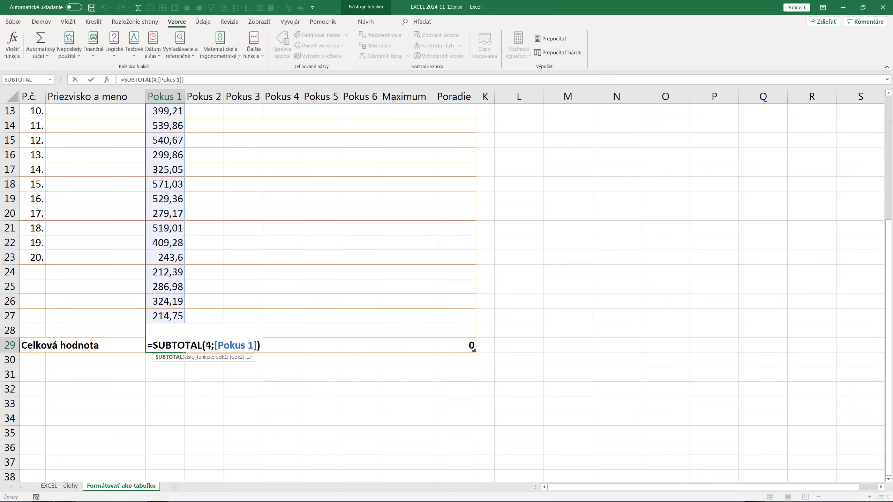
click(299, 384)
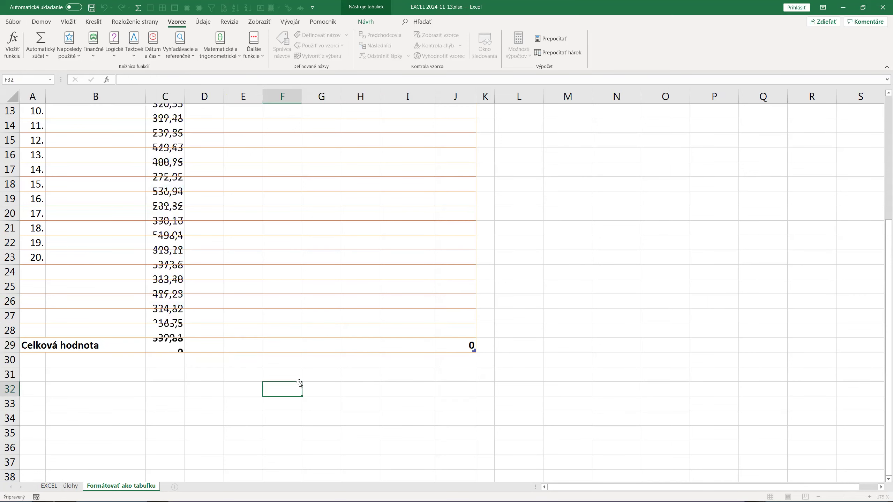
key(Page_Up)
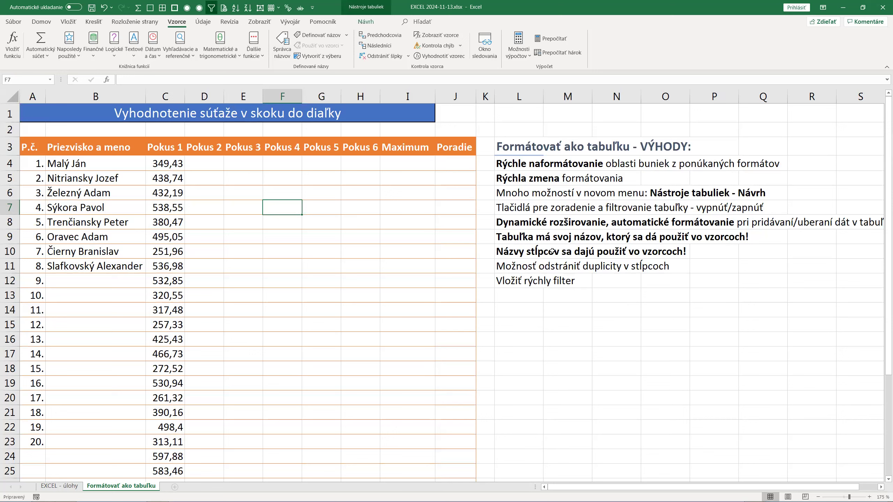
- Turn the column-names-in-formulas advantage note red
click(514, 252)
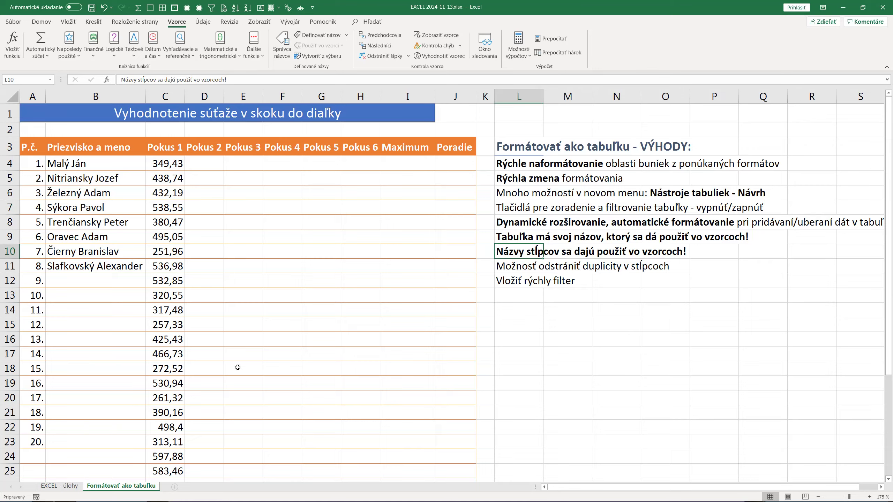
scroll(239, 372, down, 2)
scroll(235, 373, down, 1)
scroll(234, 373, up, 2)
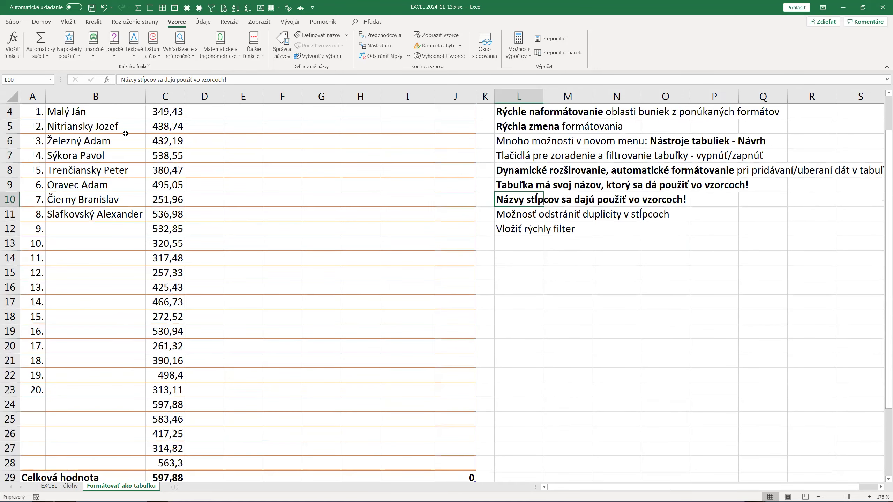
click(42, 22)
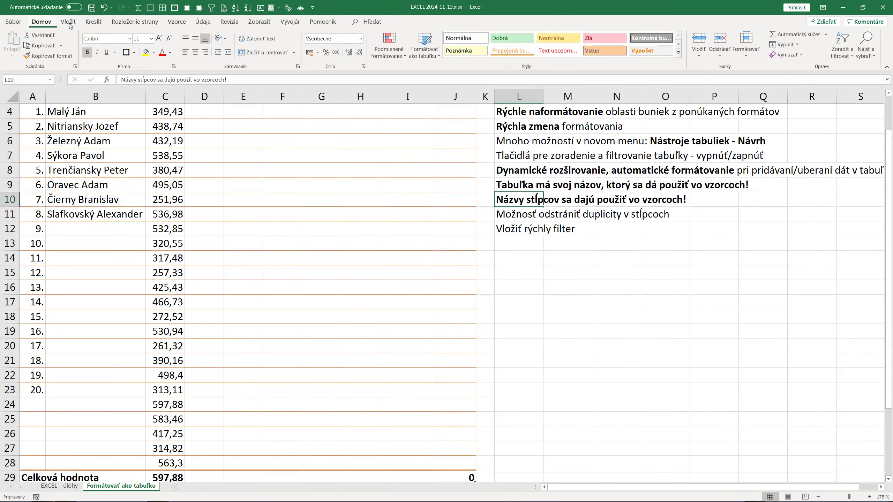
click(163, 53)
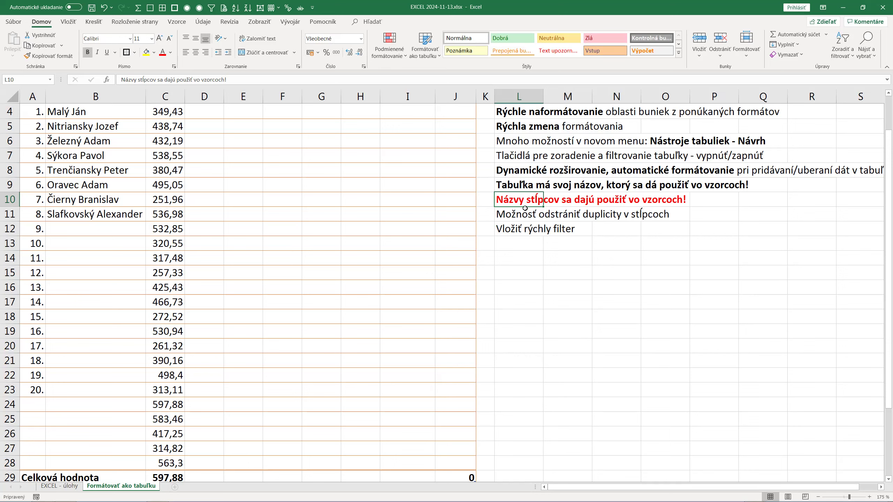
- Make the dynamic-expansion note red with F4, and start the F4 shortcut note in L16
click(516, 173)
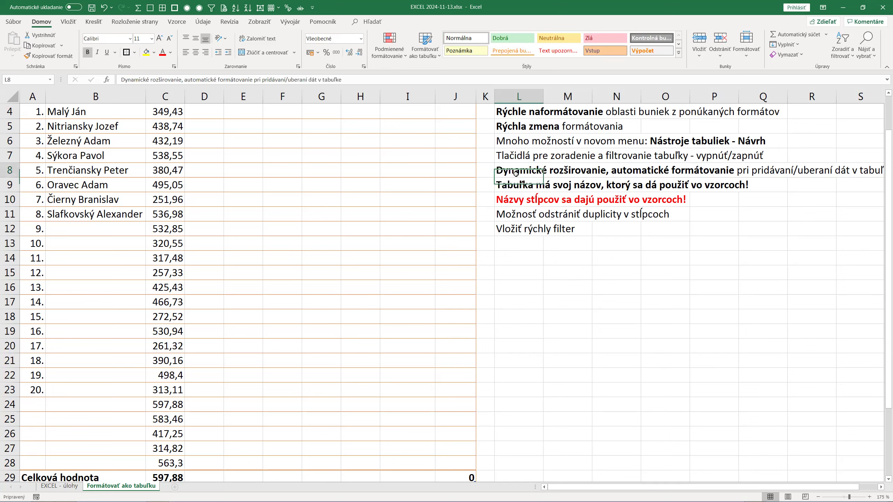
key(F4)
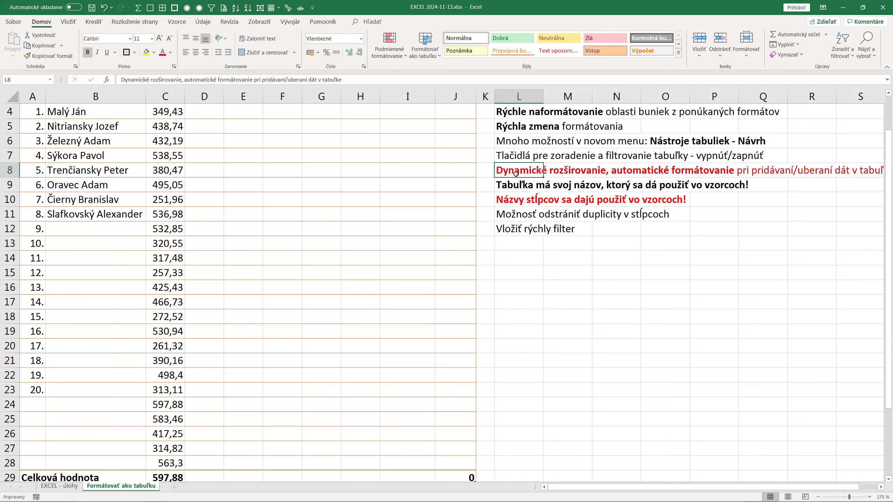
click(523, 285)
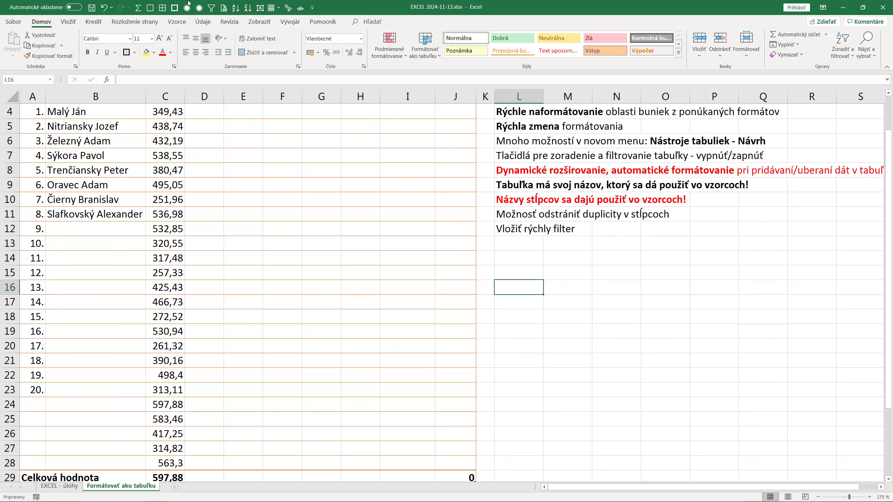
text(F4)
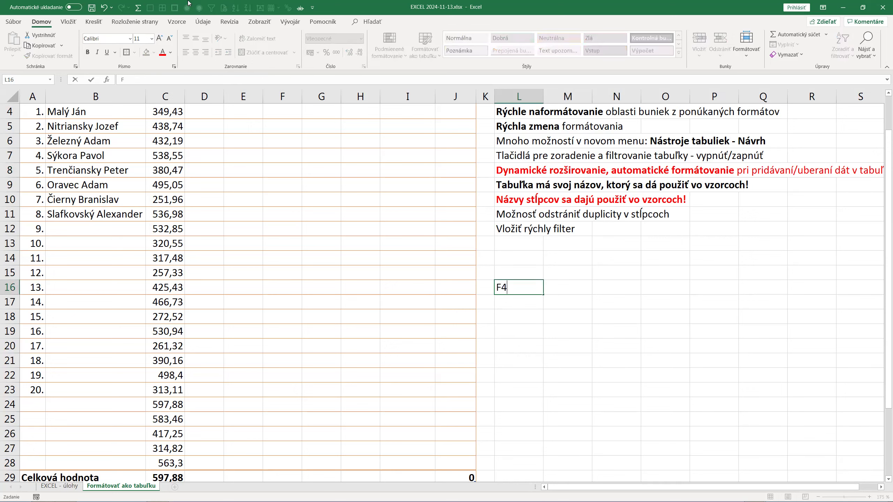
text( - zopakovať poslednú akciu)
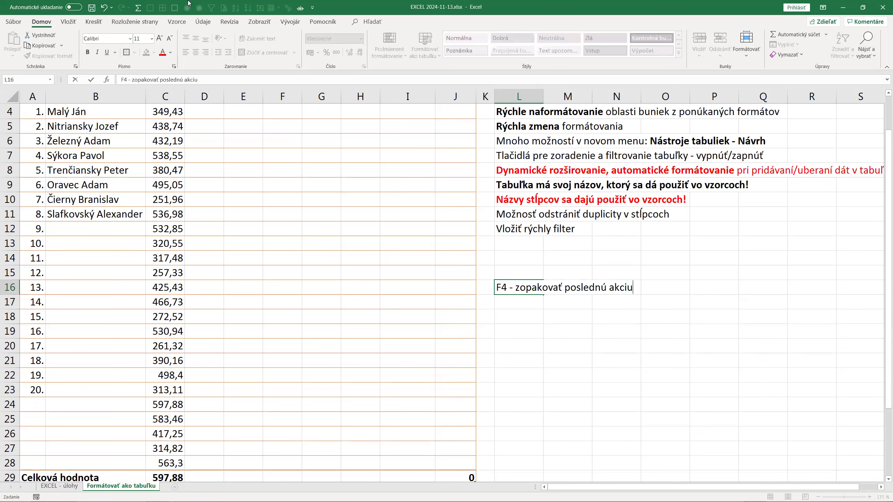
text( na iných bunkách)
- Commit 'F4 - zopakovať poslednú akciu na iných bunkách' in L16 and review the notes in L10 and L8
key(Return)
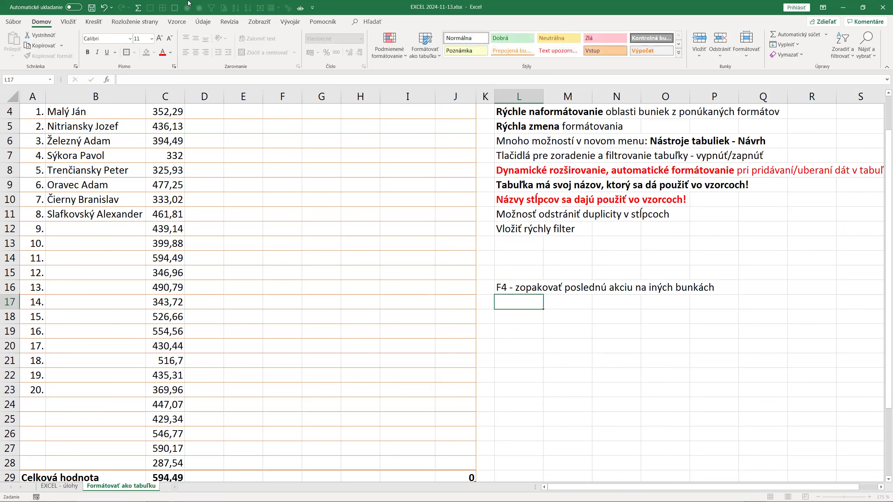
click(511, 201)
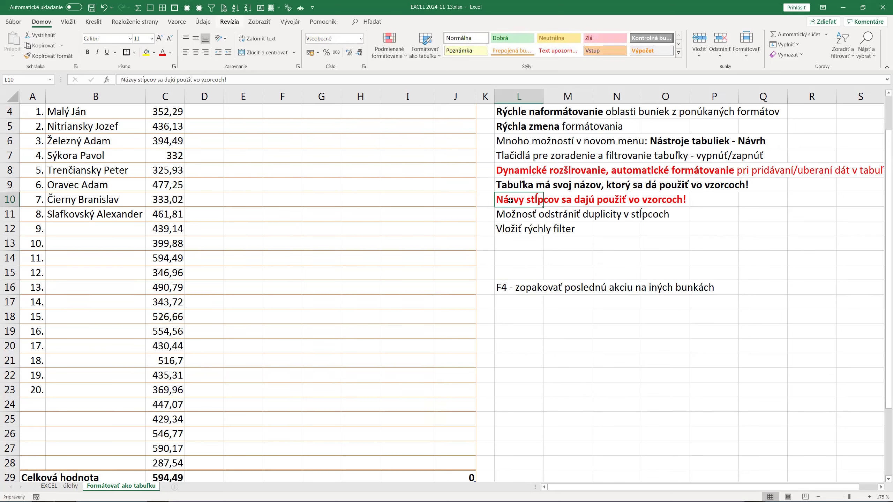
click(512, 173)
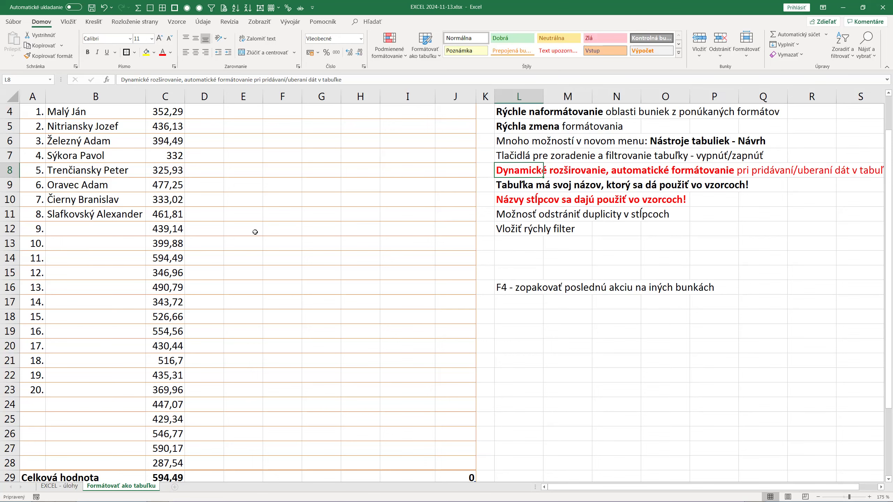
scroll(252, 231, down, 4)
- Extend the entry numbering to 21.–25. in rows 24–28 so all 25 rows are numbered
drag(38, 199, 47, 287)
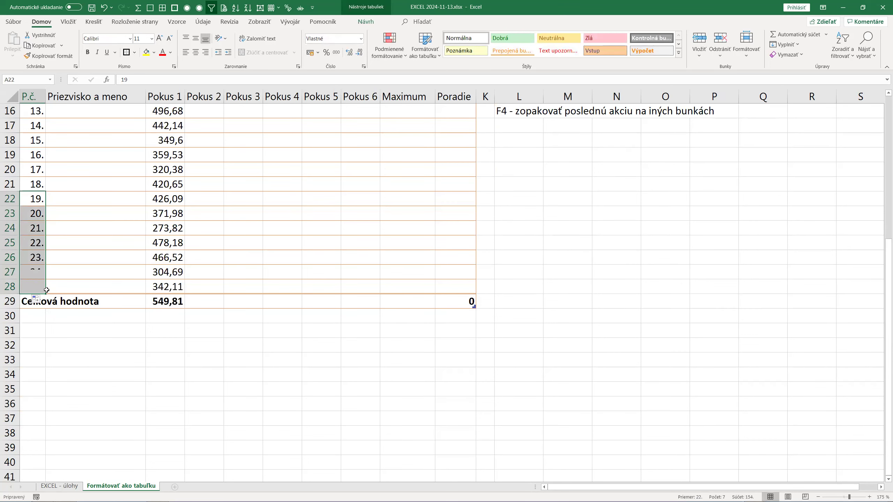
click(207, 225)
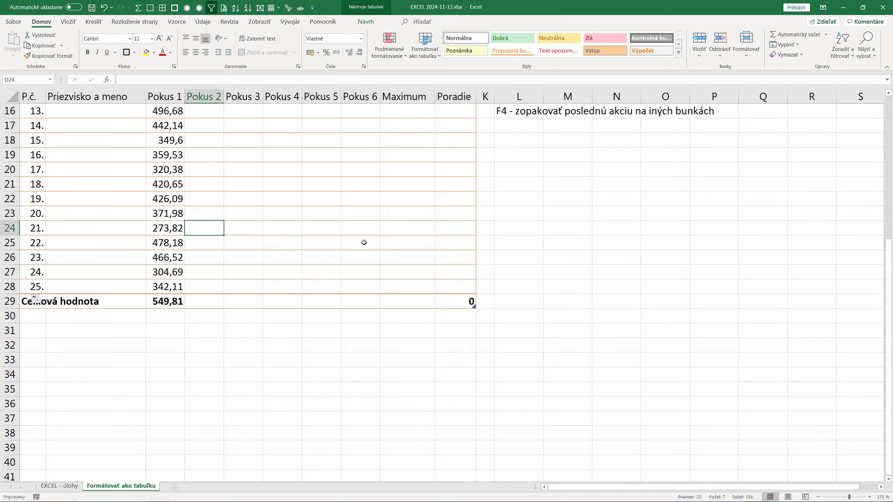
scroll(473, 242, up, 4)
scroll(480, 236, up, 1)
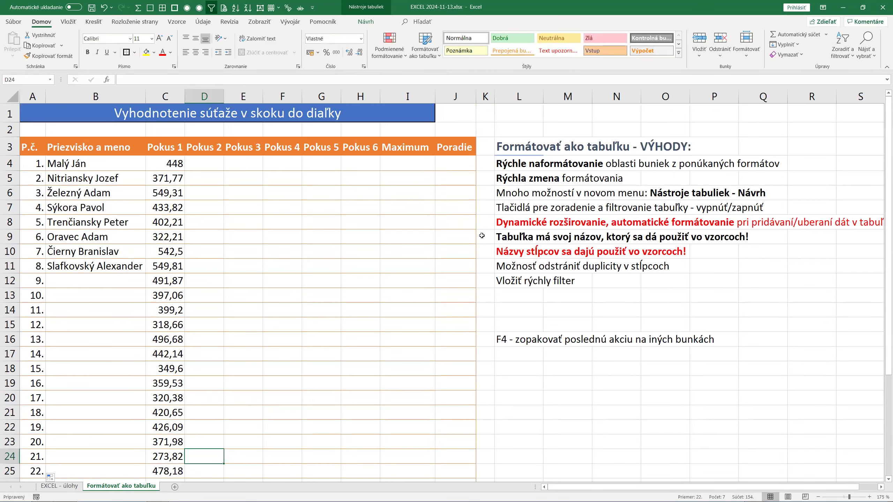
scroll(481, 236, down, 1)
ctrl+scroll(481, 236, down, 4)
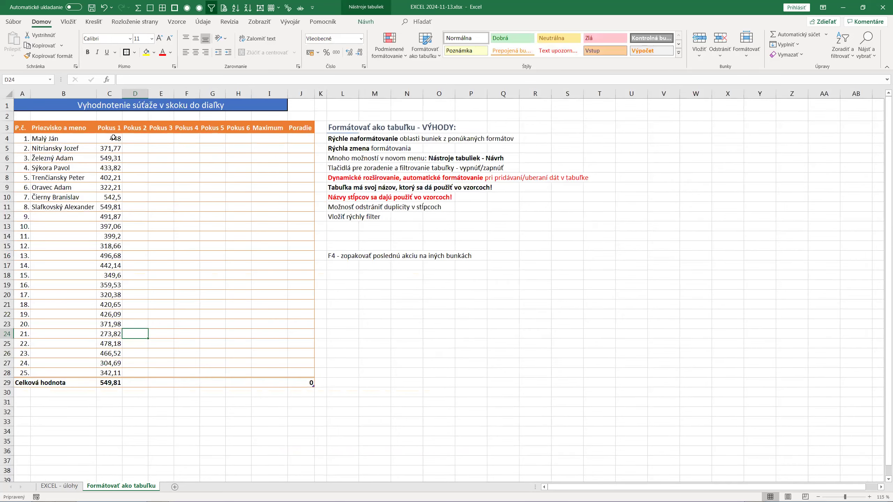
click(113, 138)
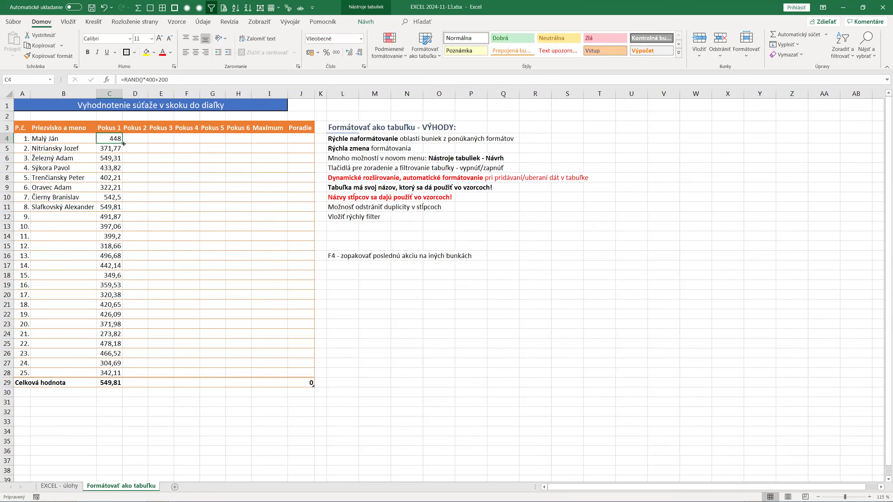
- Copy the random jump formula from C4 across to H4 and fill Pokus 2–6 down to row 28
drag(136, 143, 245, 144)
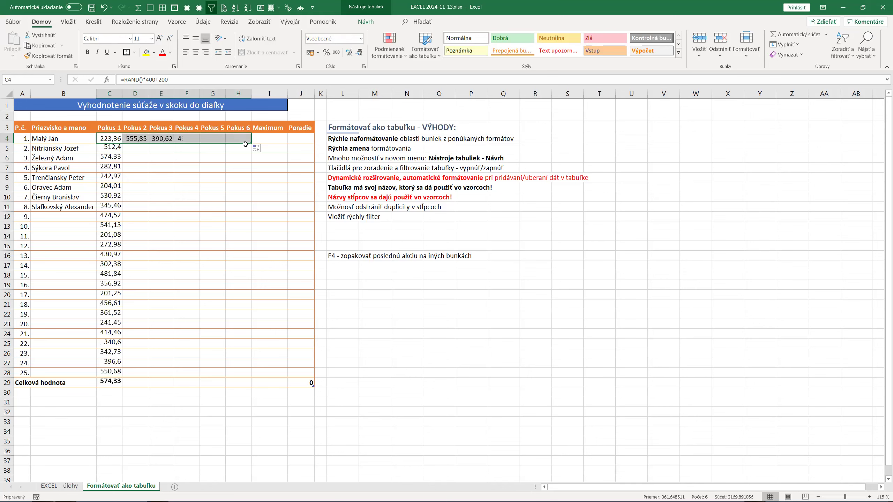
click(232, 169)
click(235, 139)
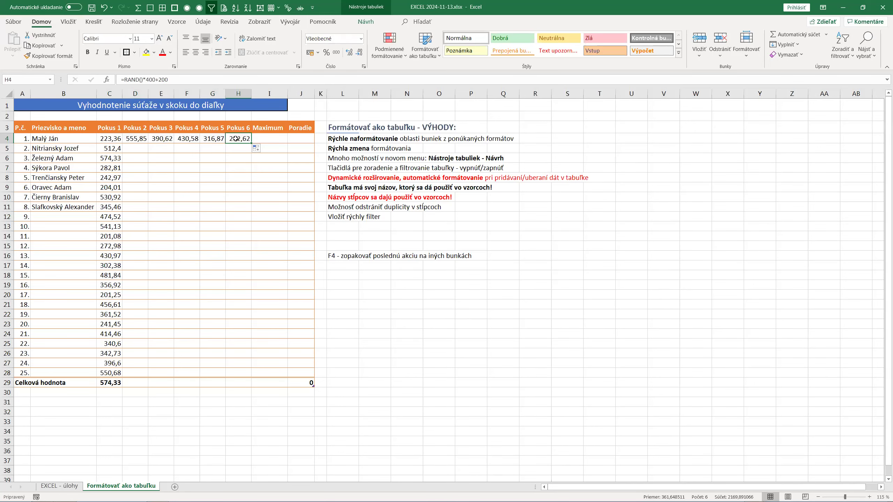
key(F2)
key(Return)
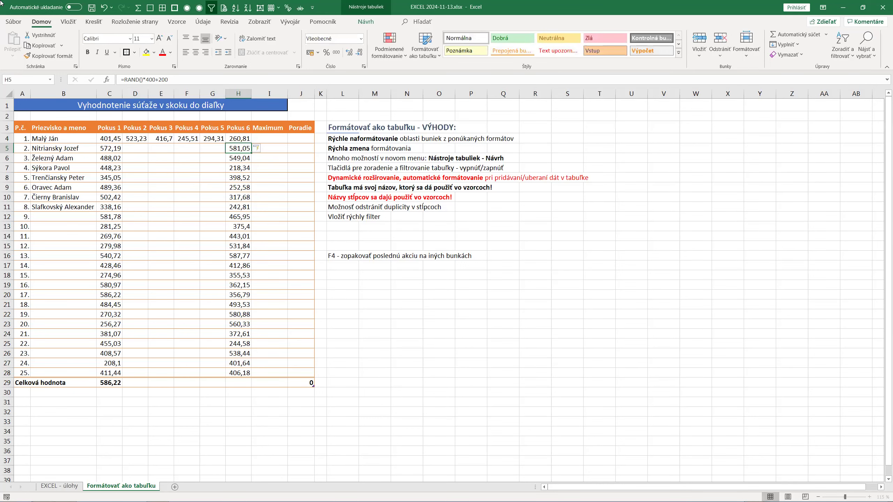
drag(136, 140, 218, 140)
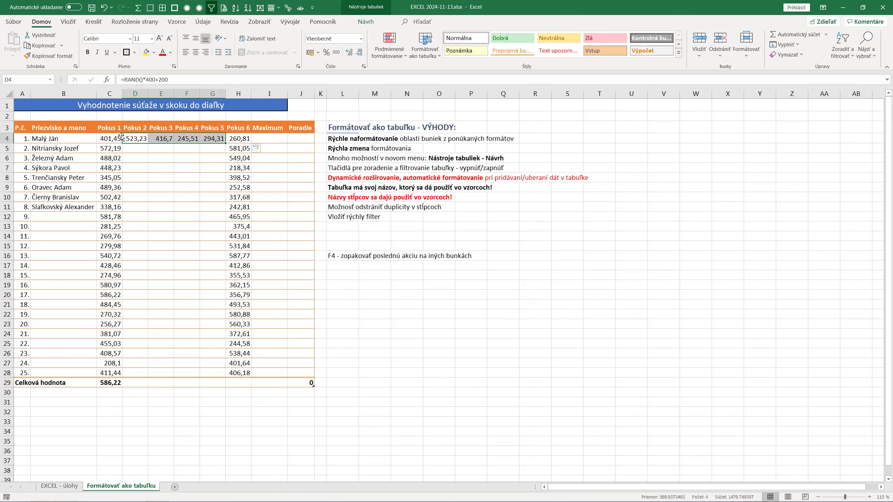
double_click(227, 141)
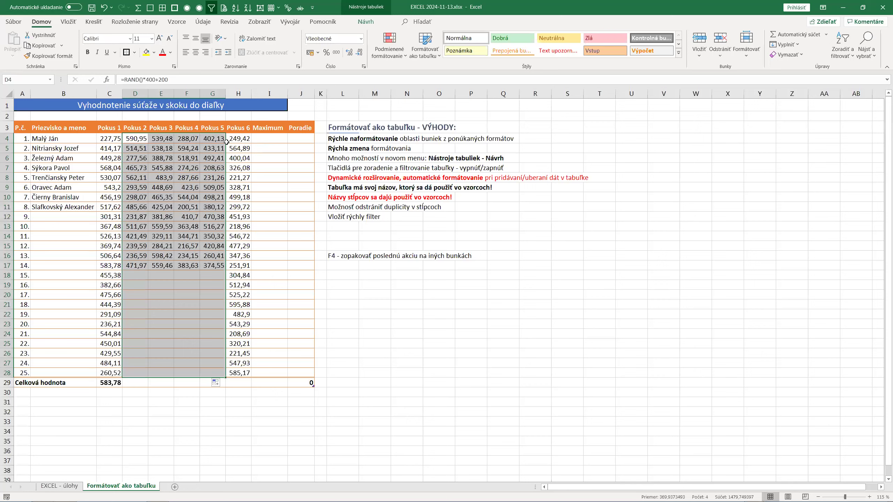
click(178, 159)
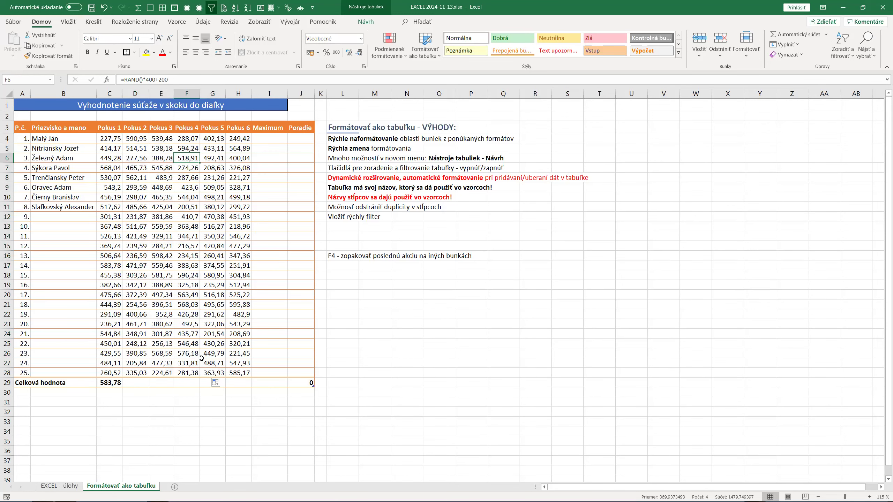
- Copy the C29 SUBTOTAL(4) maximum across to H29 for every Pokus column
click(117, 383)
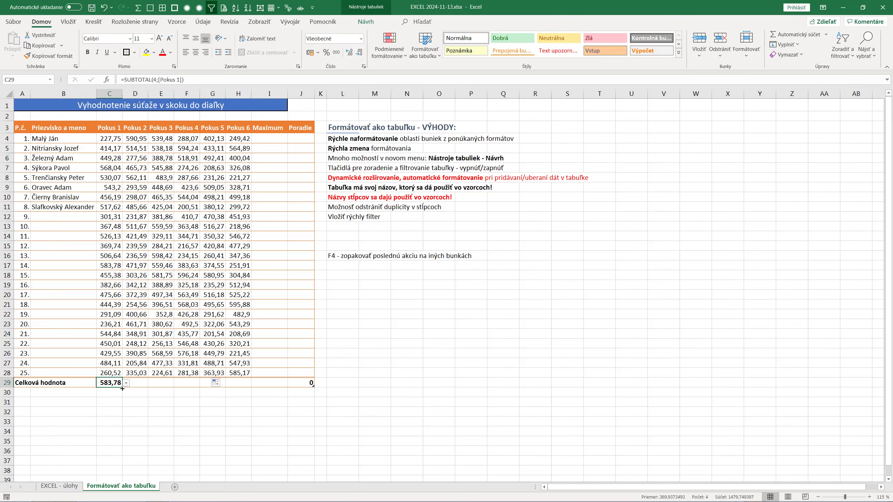
drag(123, 388, 246, 387)
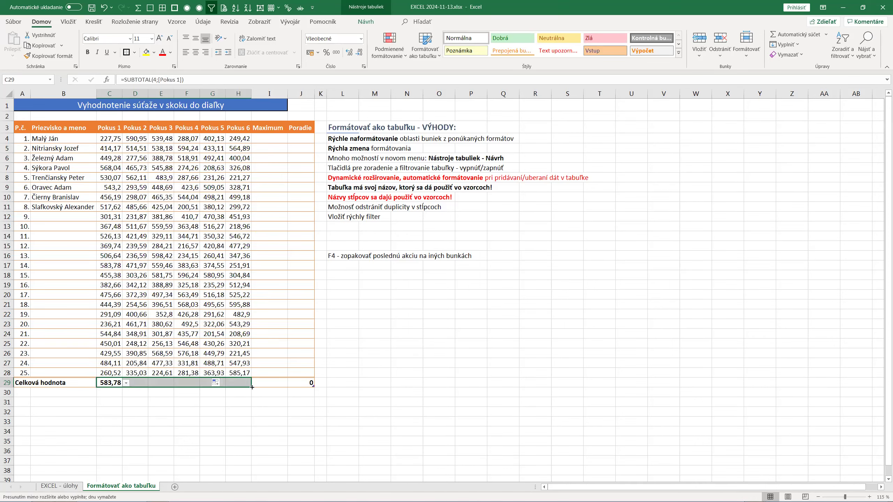
click(238, 383)
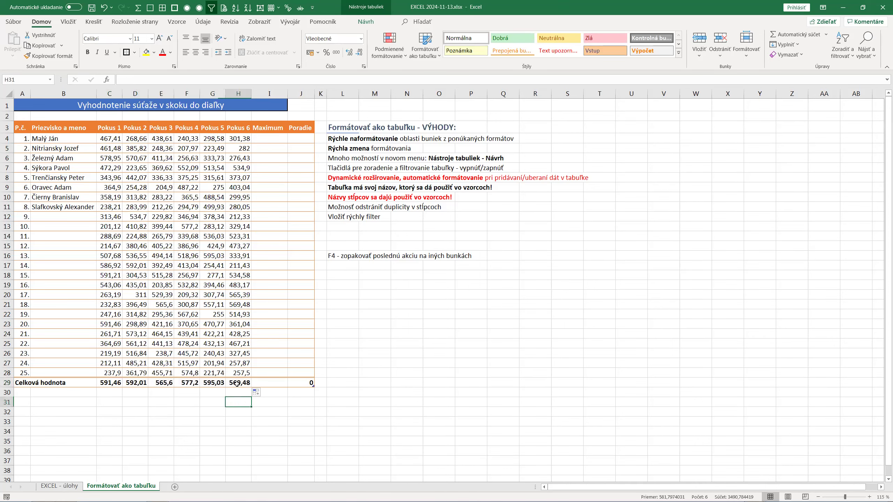
double_click(237, 383)
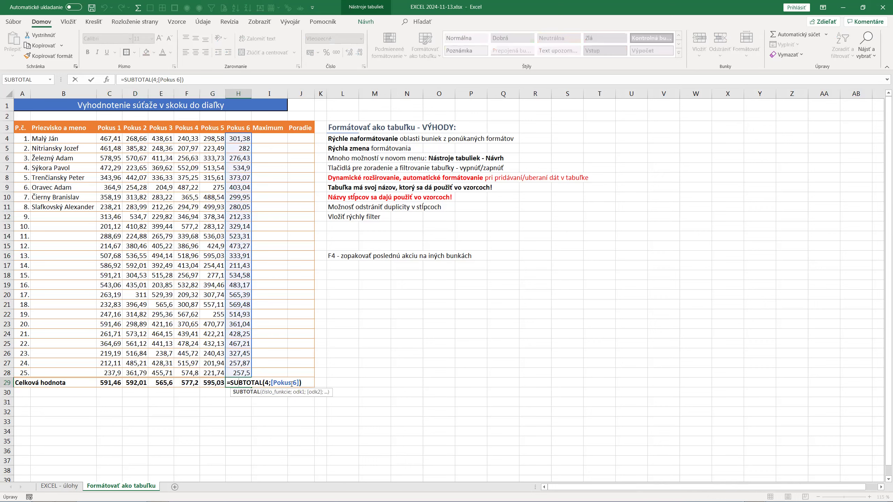
key(ctrl+Return)
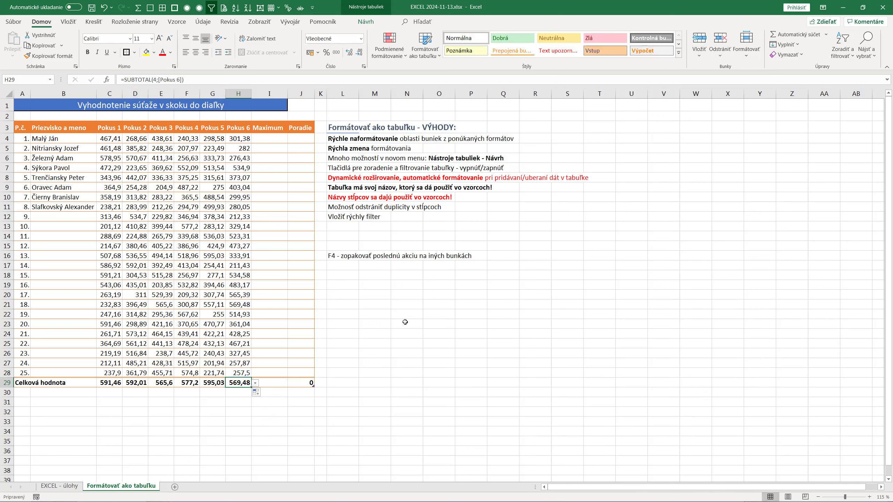
- Wrap C4's formula as =ROUND(RAND()*400+200;0) so Pokus 1 gives whole-number jumps
click(266, 137)
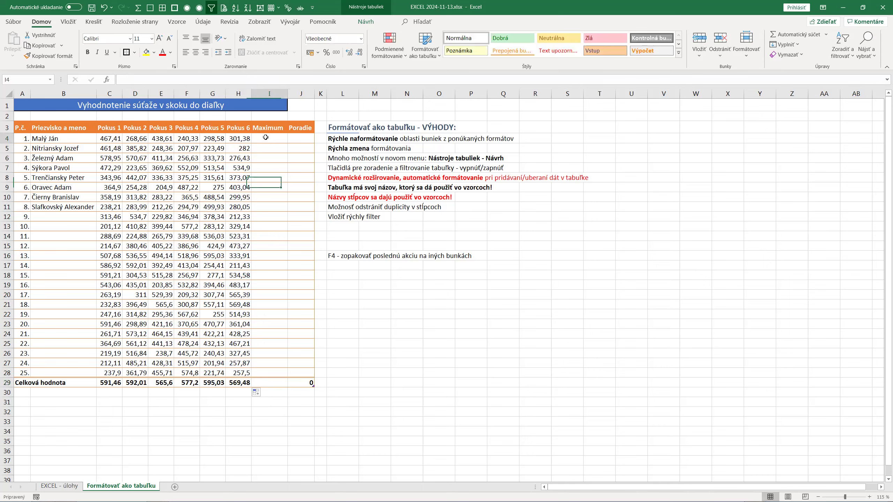
ctrl+scroll(265, 137, up, 2)
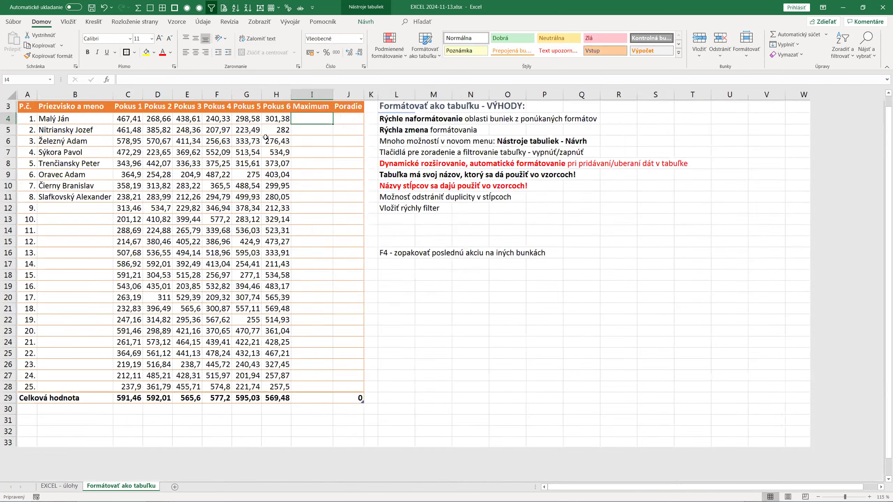
ctrl+scroll(308, 171, up, 1)
ctrl+scroll(358, 215, up, 1)
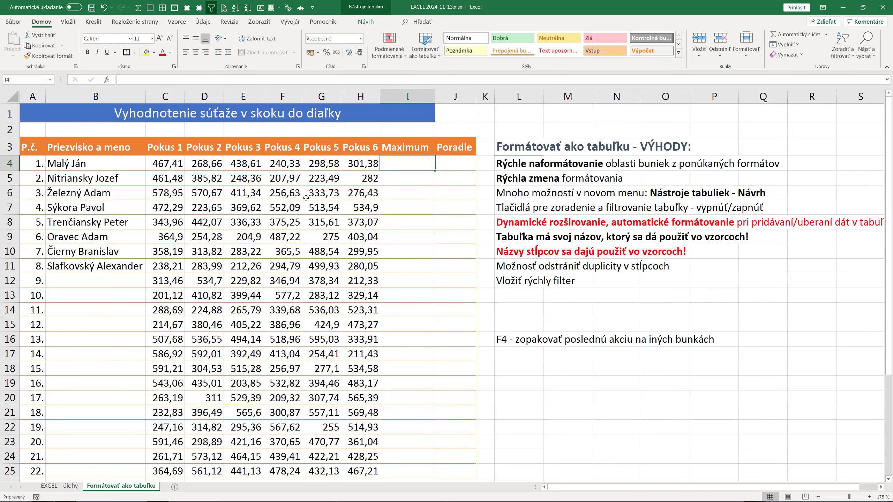
scroll(306, 198, down, 1)
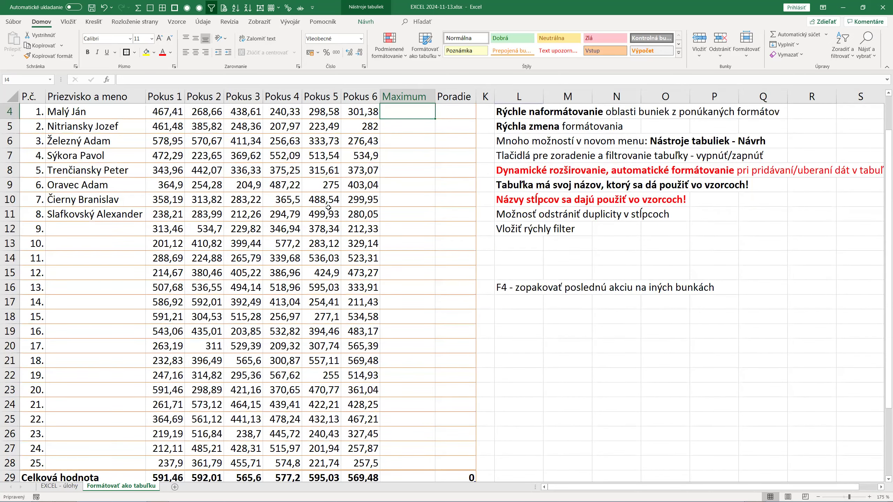
scroll(331, 208, up, 1)
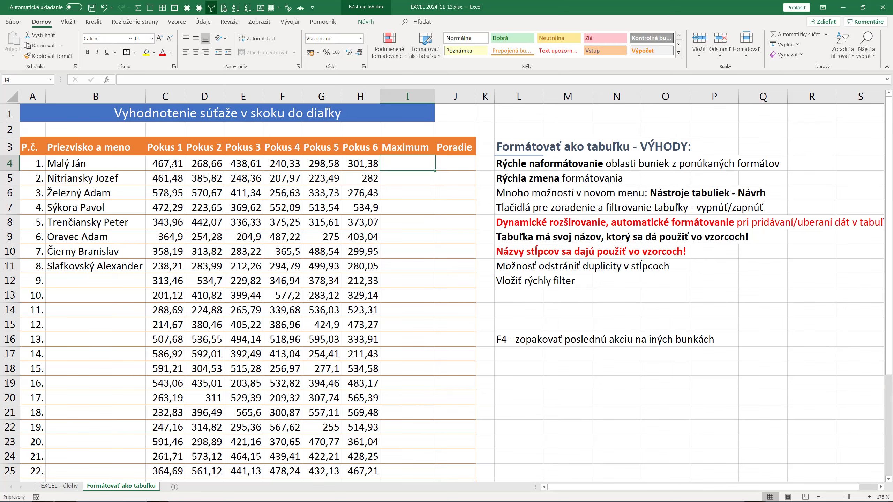
click(173, 166)
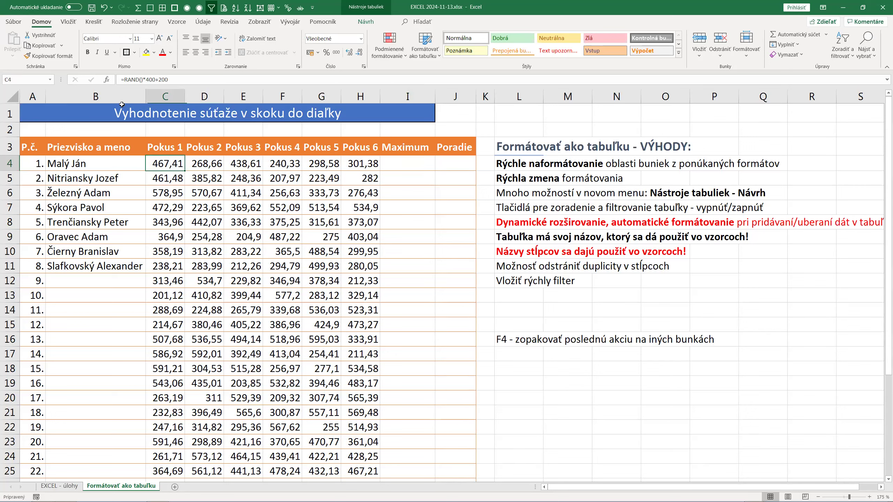
click(127, 80)
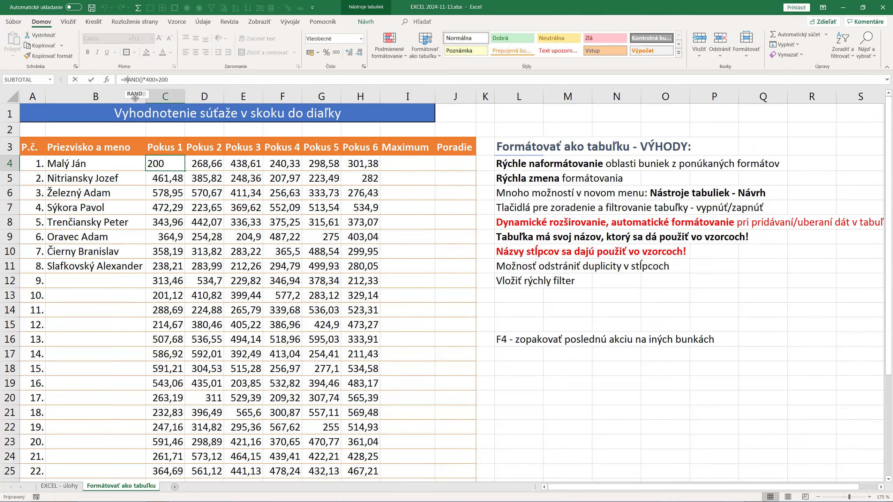
double_click(160, 163)
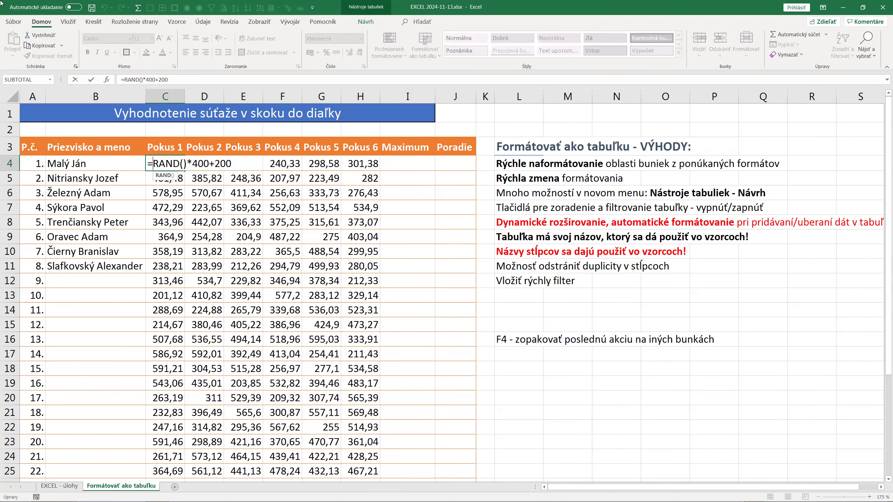
text(round)
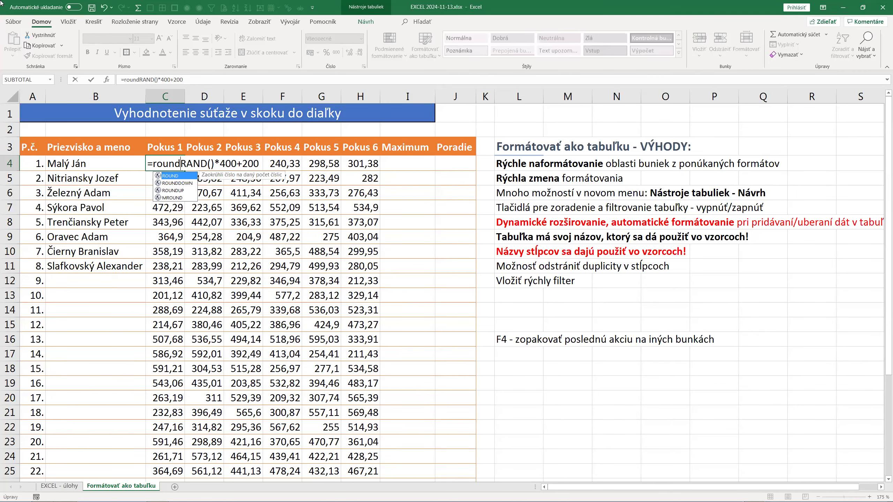
text(()
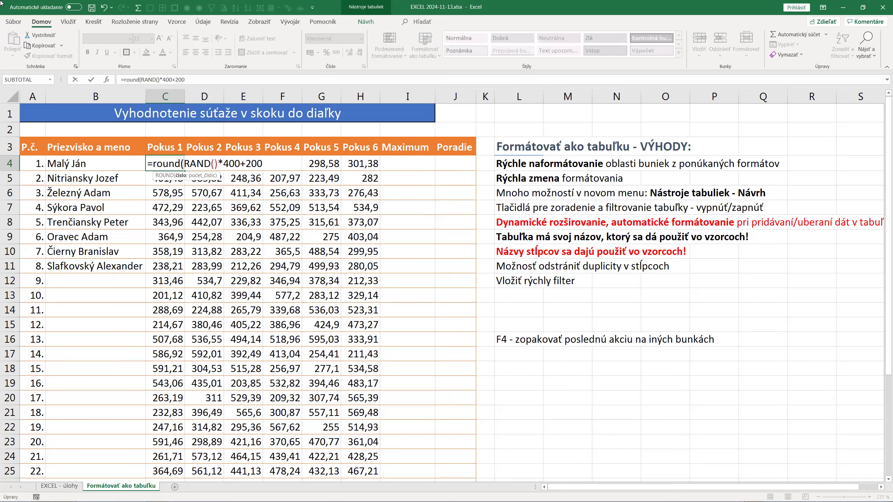
key(Right)
key(Right)
key(Right)
text(;0)
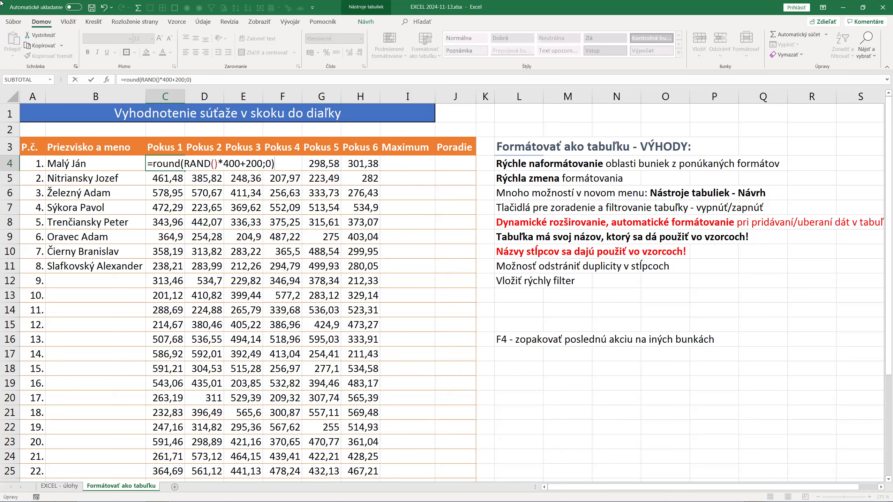
key(ctrl+Return)
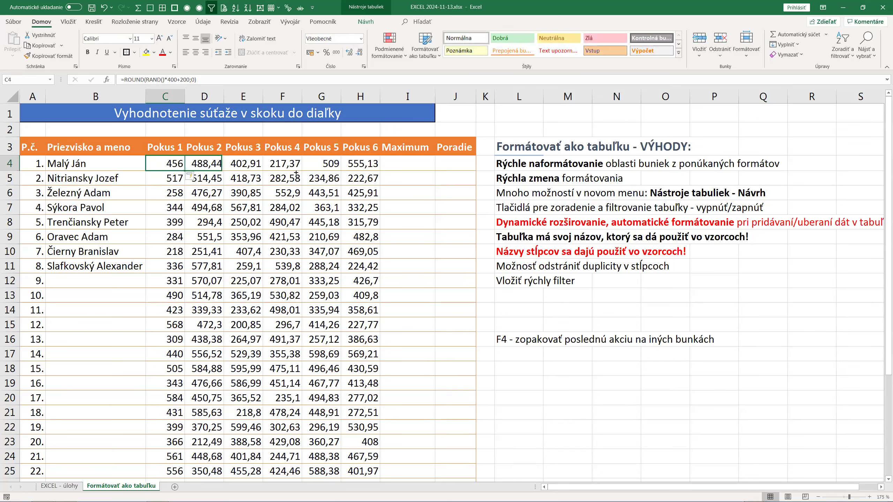
- Copy the rounded random formula from C4 across to H4 and down through every competitor row
drag(186, 171, 380, 172)
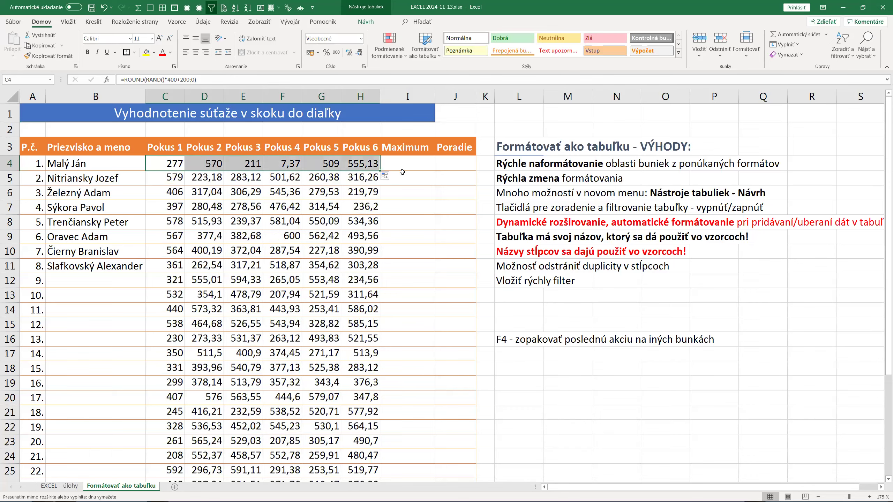
double_click(380, 171)
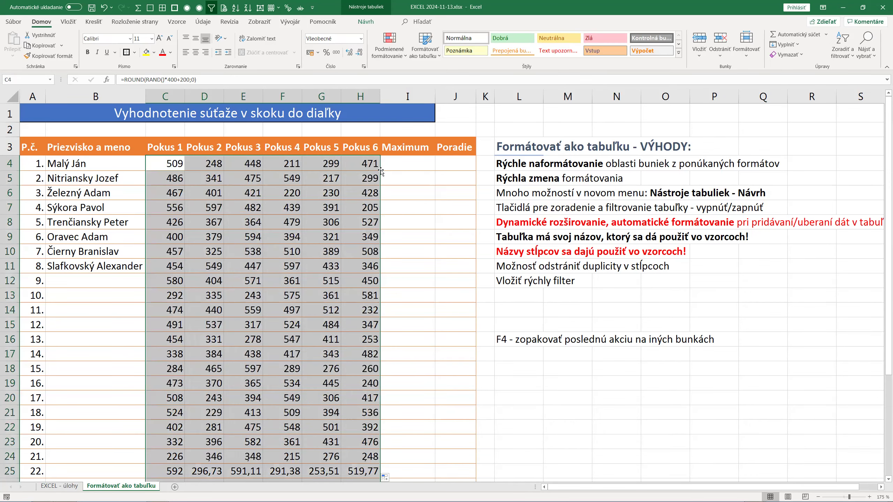
scroll(324, 289, down, 3)
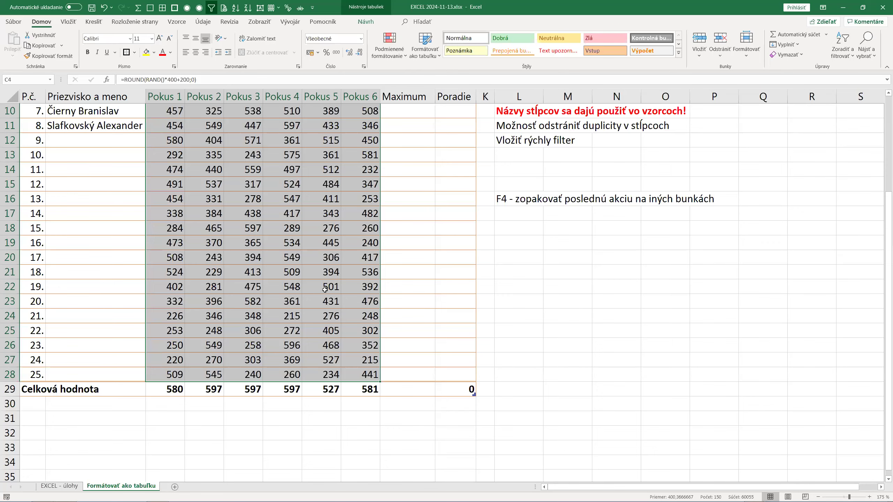
scroll(325, 290, up, 3)
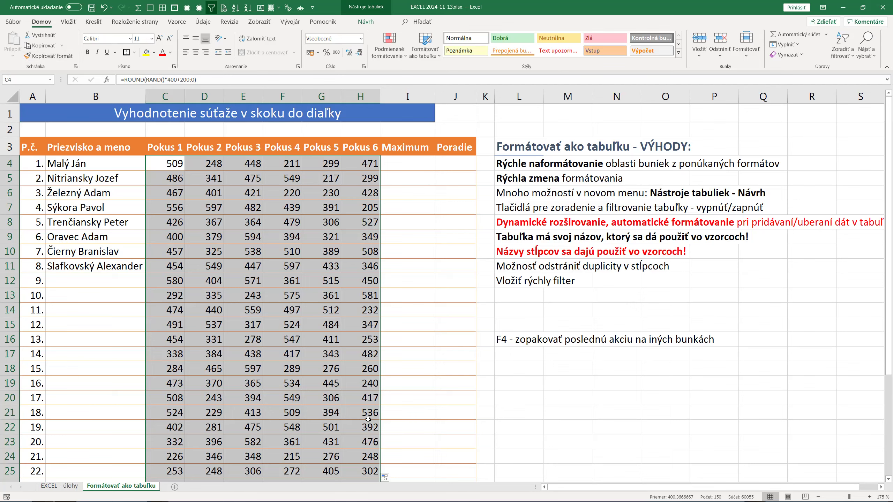
- Paste the Pokus 1–6 jump results back as plain values so they stop changing
click(40, 46)
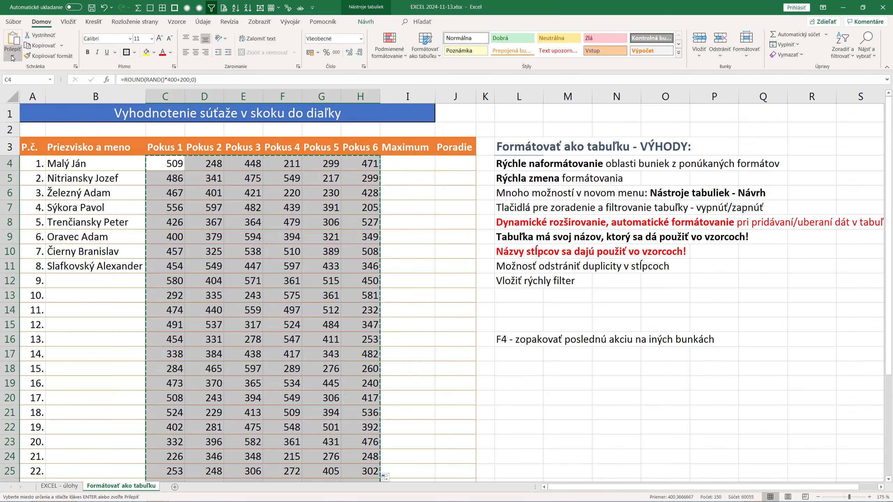
click(13, 58)
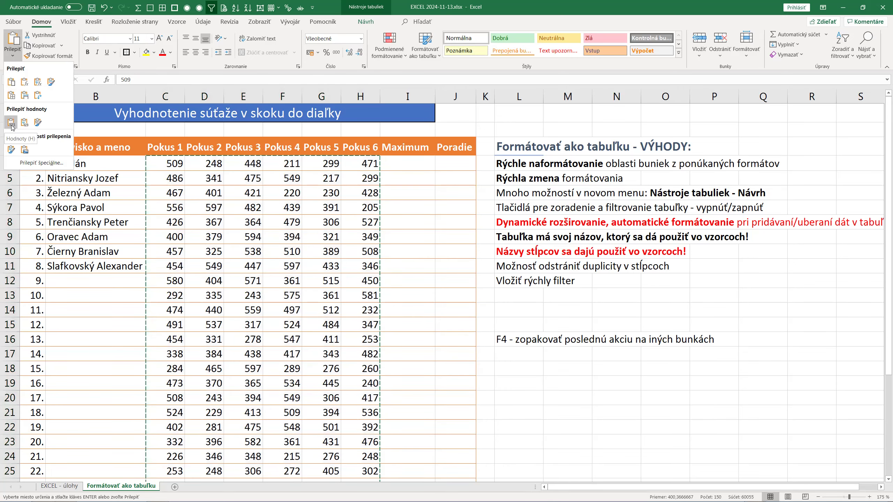
click(12, 125)
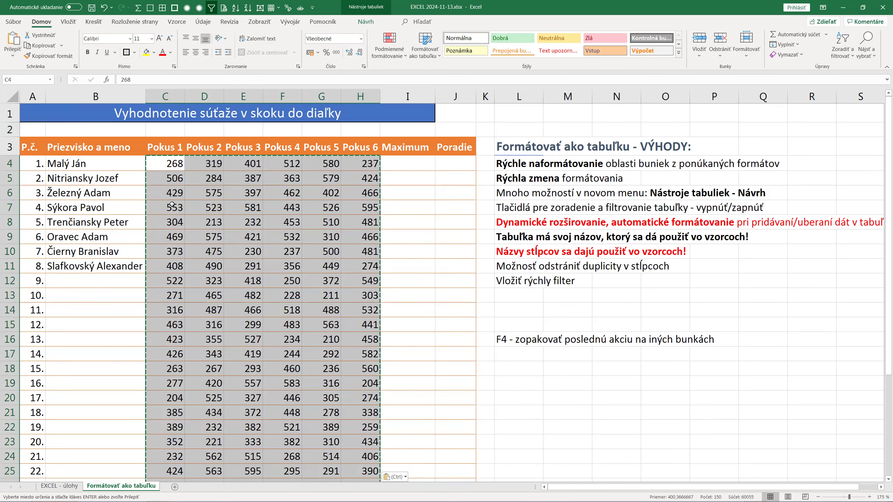
click(166, 207)
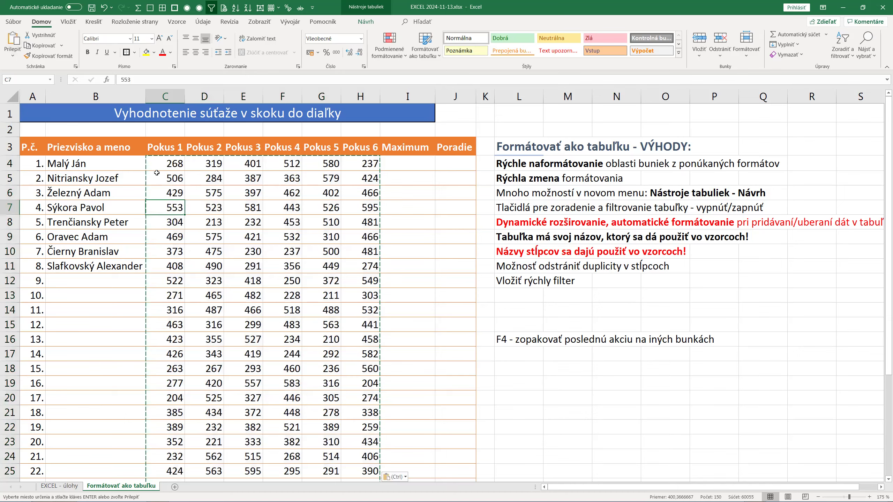
key(Escape)
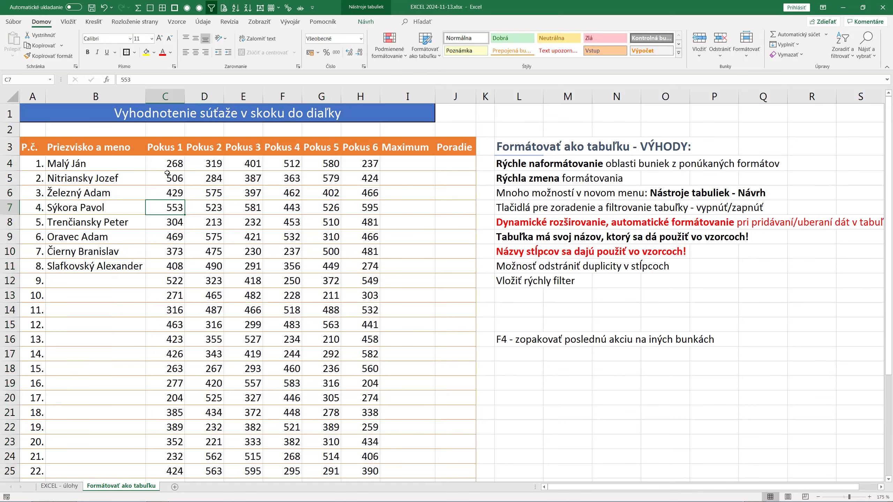
click(165, 162)
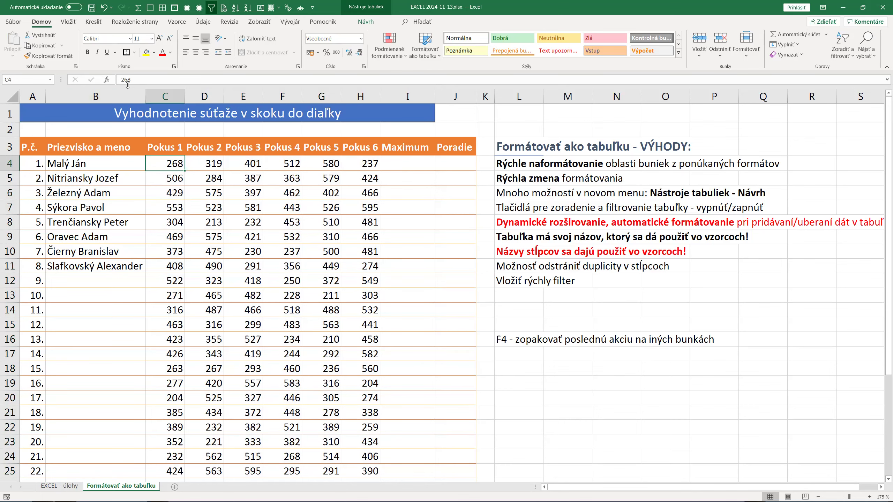
click(222, 226)
- Apply the light-green 20% - Accent cell style to the Pokus result cells C4:H28
scroll(214, 302, down, 6)
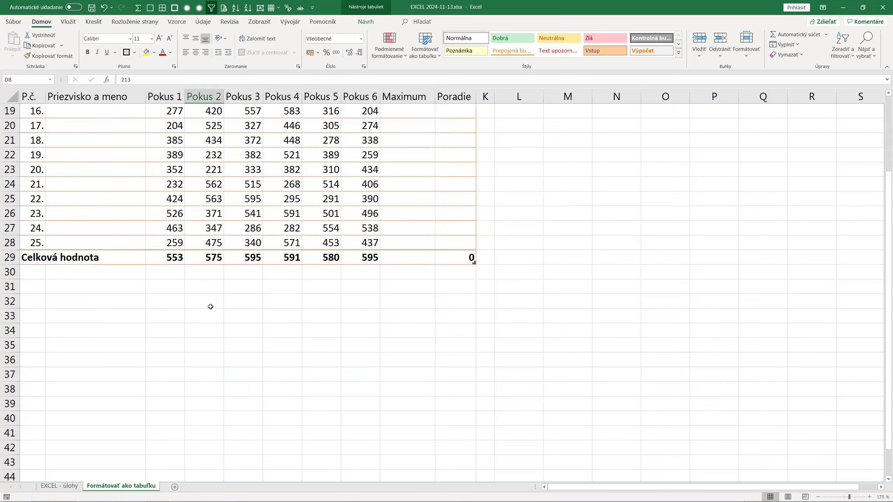
click(360, 262)
scroll(360, 264, up, 6)
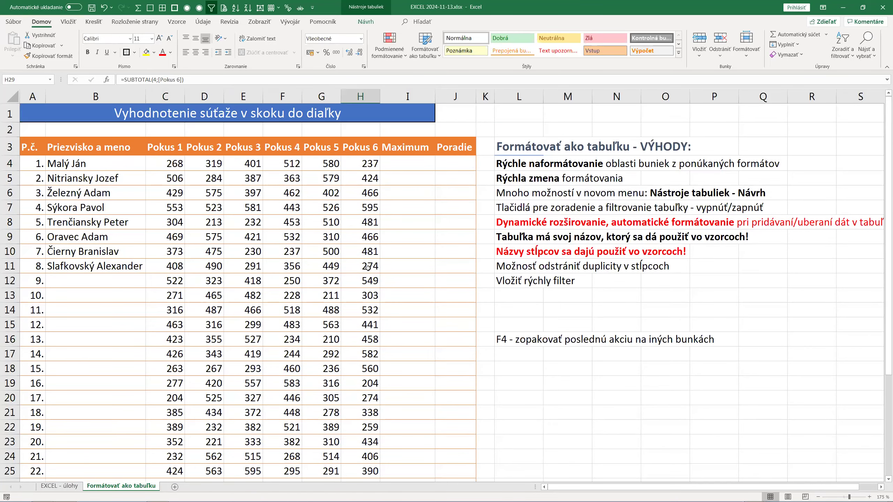
scroll(262, 242, down, 1)
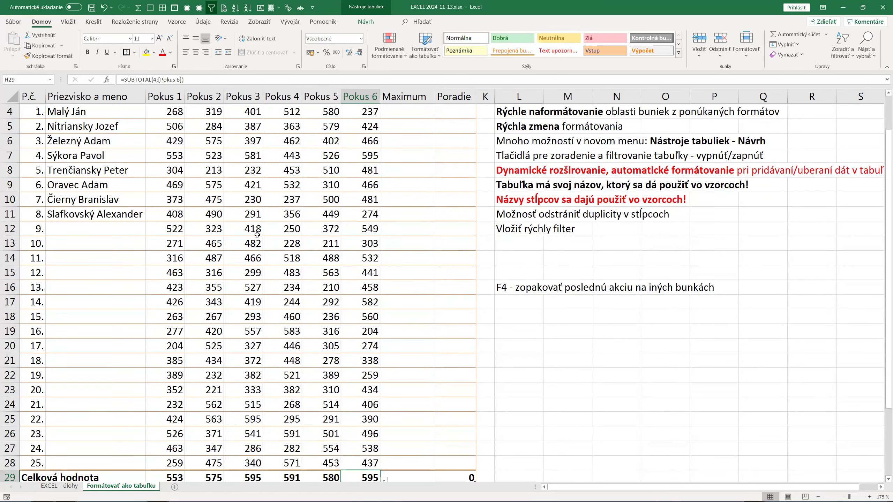
scroll(335, 246, down, 3)
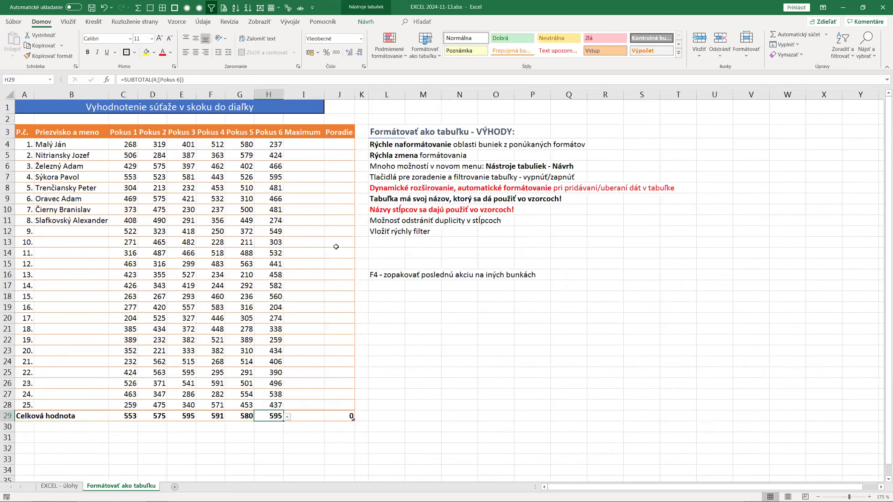
drag(126, 145, 263, 403)
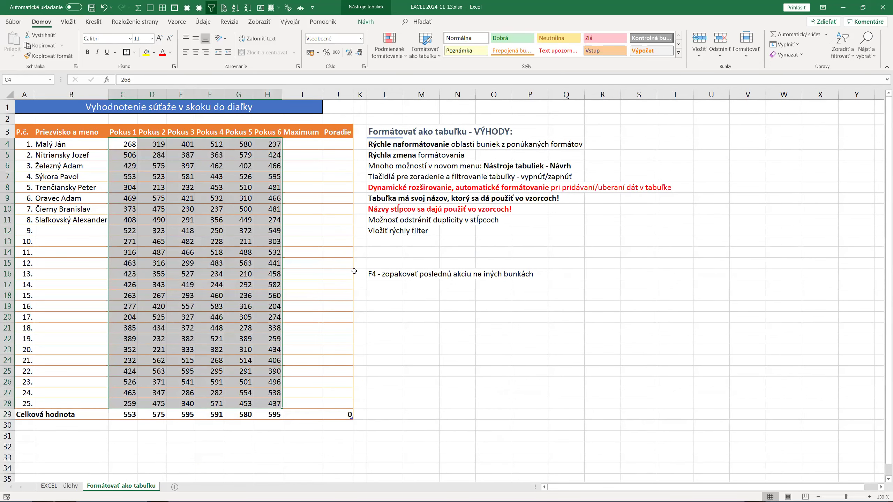
click(678, 54)
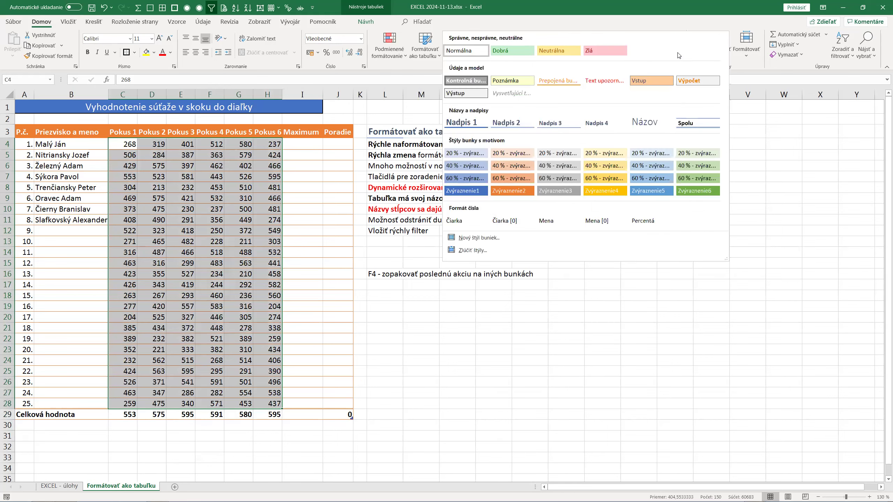
click(704, 154)
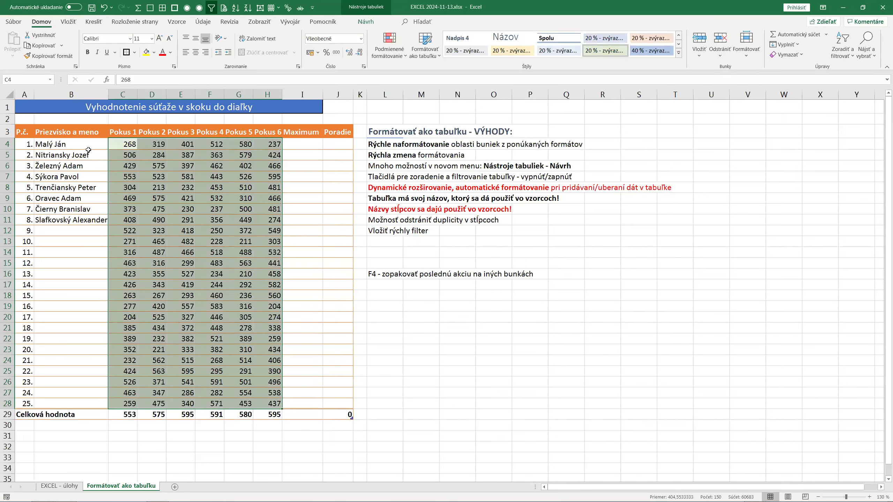
- Apply the blue 40% - Accent cell style to the competitor names in B4:B28
drag(88, 151, 87, 403)
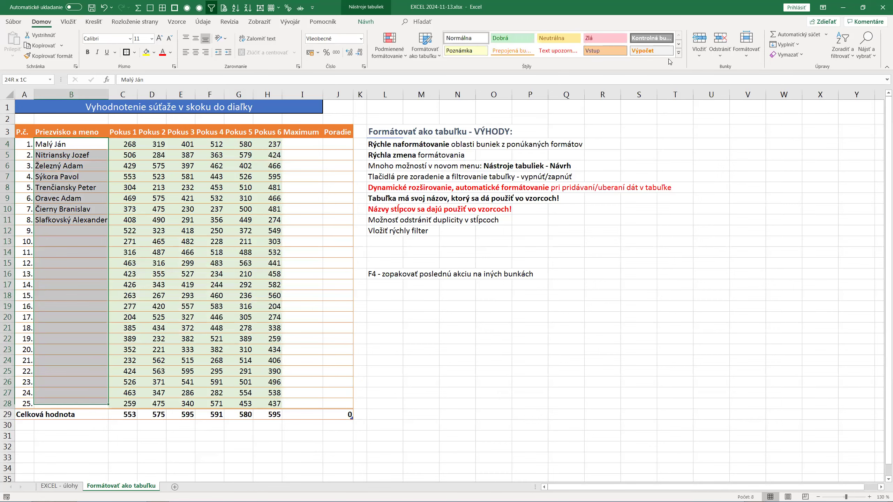
click(678, 52)
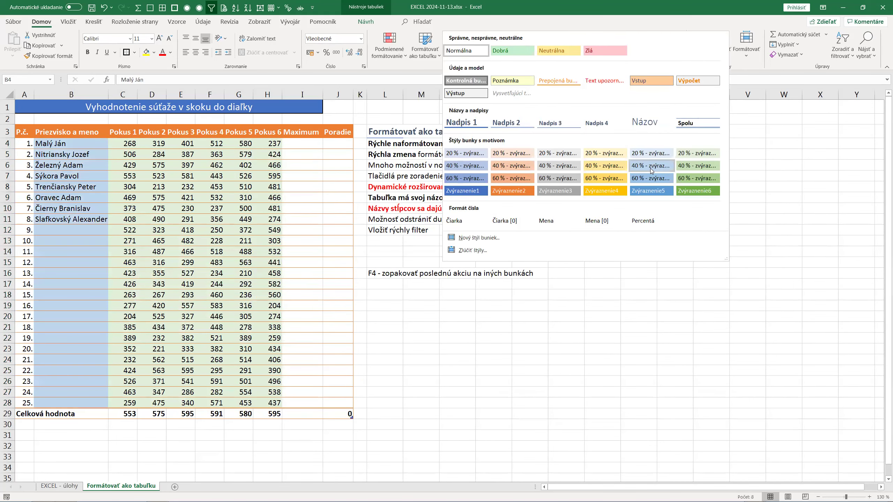
click(652, 171)
click(236, 250)
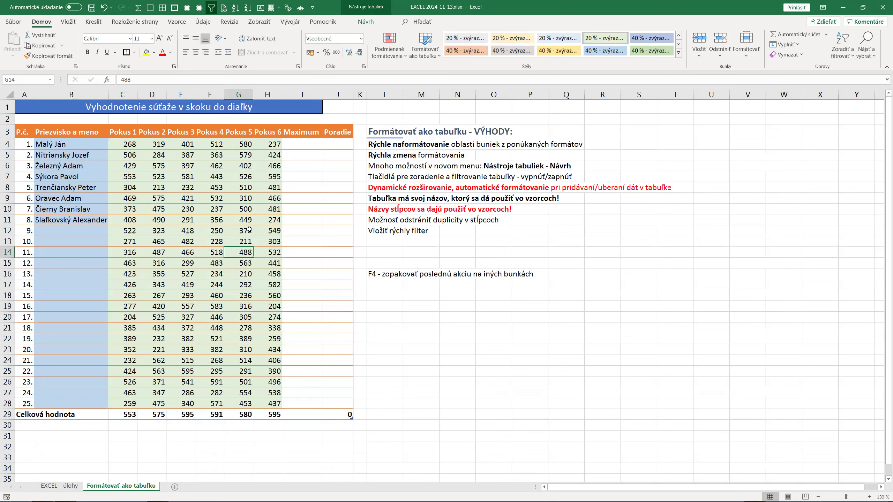
- Enter =MAX(Súťaž_SkokDoDiaľky[@[Pokus 1]:[Pokus 6]]) in I4 so the whole Maximum column fills
click(297, 141)
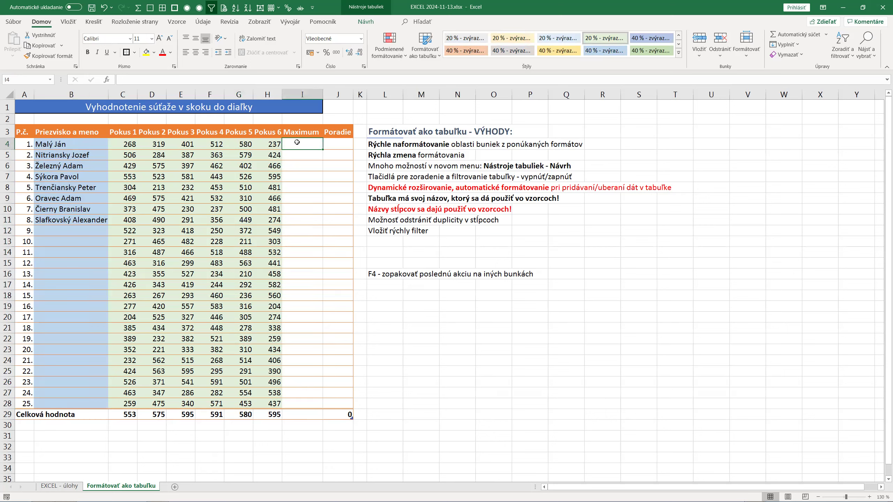
text(=max()
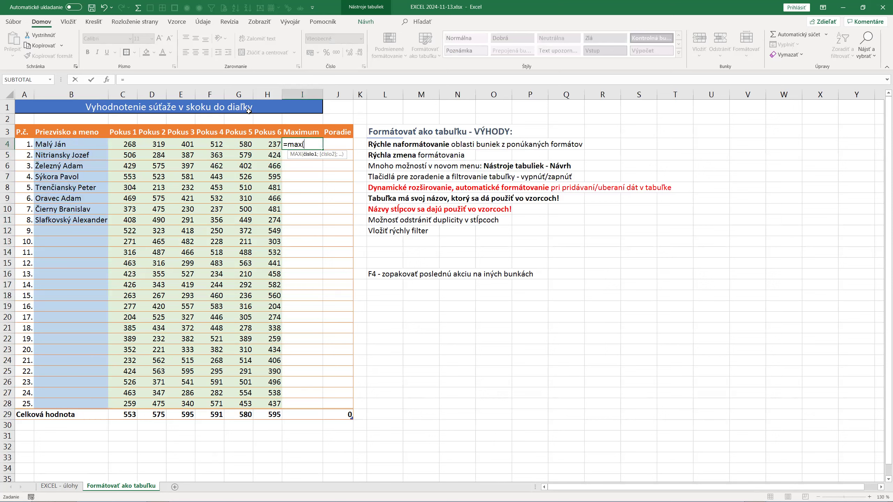
click(129, 144)
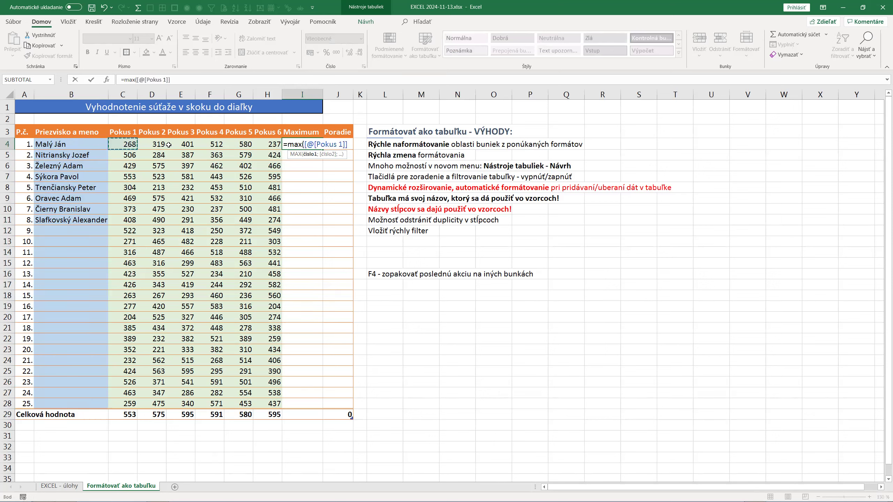
drag(169, 144, 269, 145)
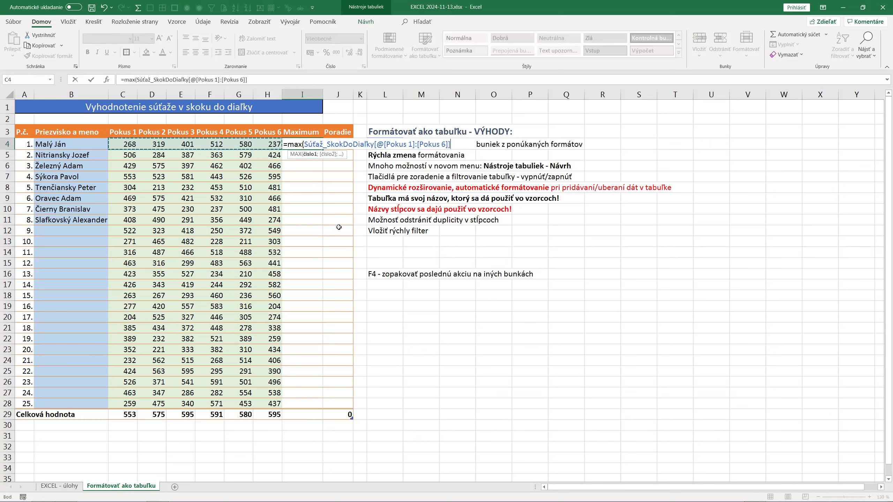
key(Return)
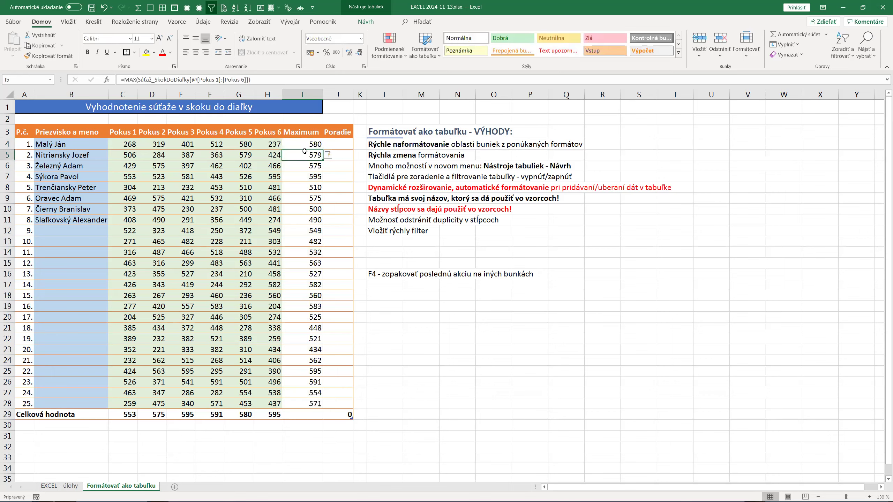
ctrl+scroll(308, 144, up, 2)
ctrl+scroll(308, 146, up, 2)
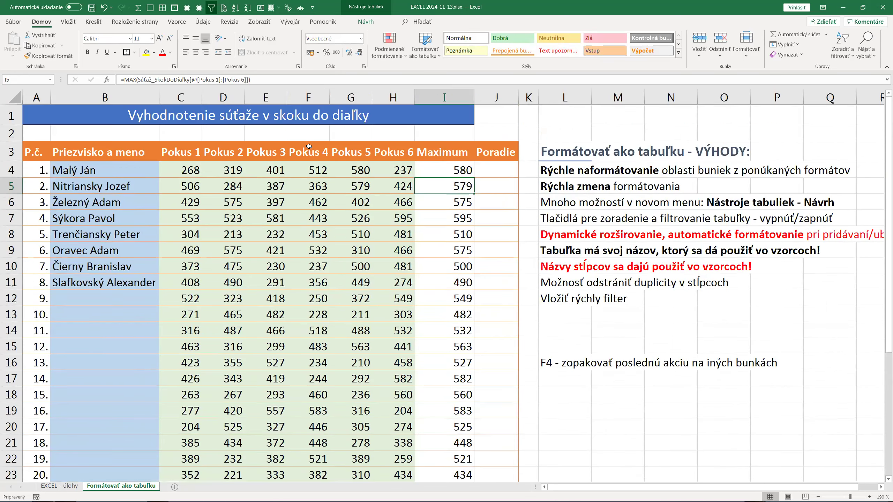
click(454, 170)
double_click(455, 171)
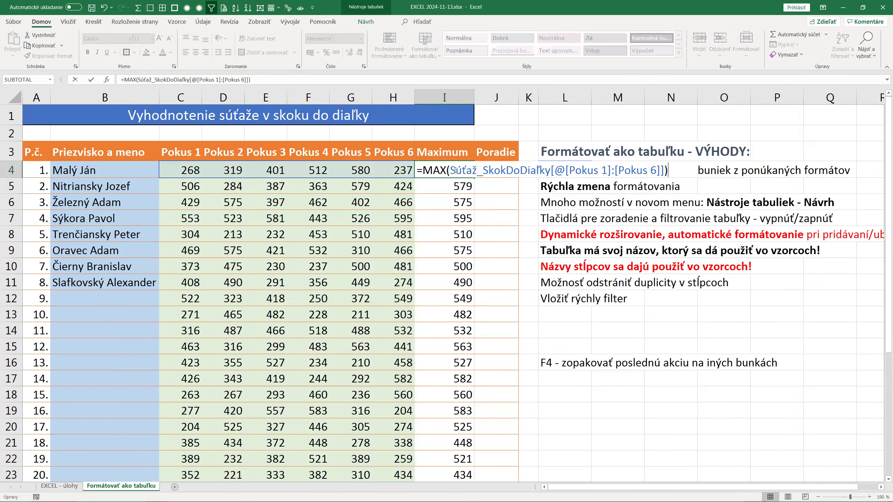
key(Escape)
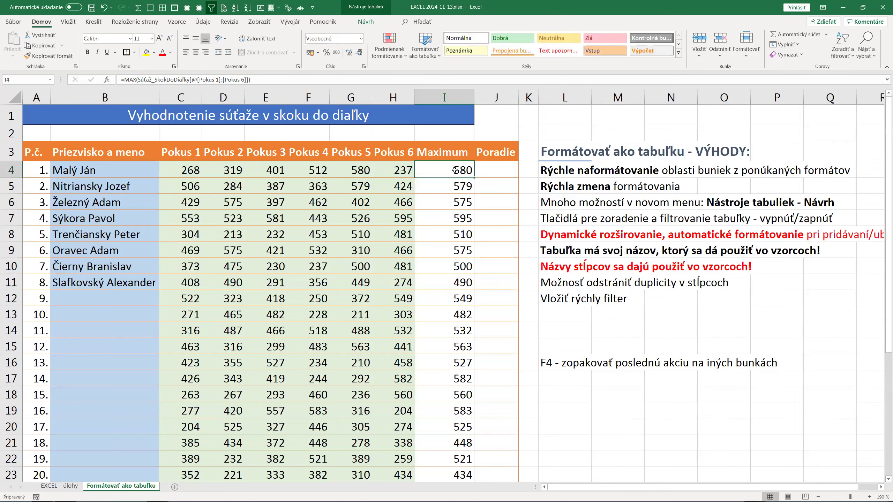
key(Down)
key(F2)
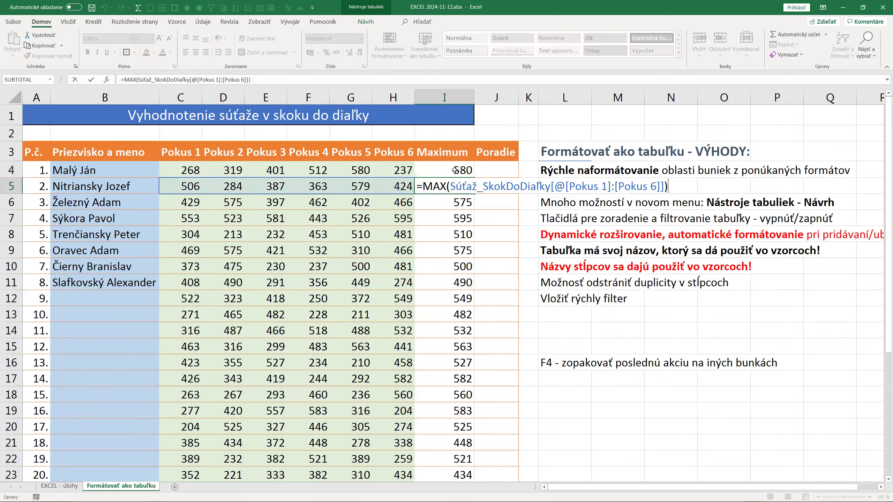
key(Escape)
key(Down)
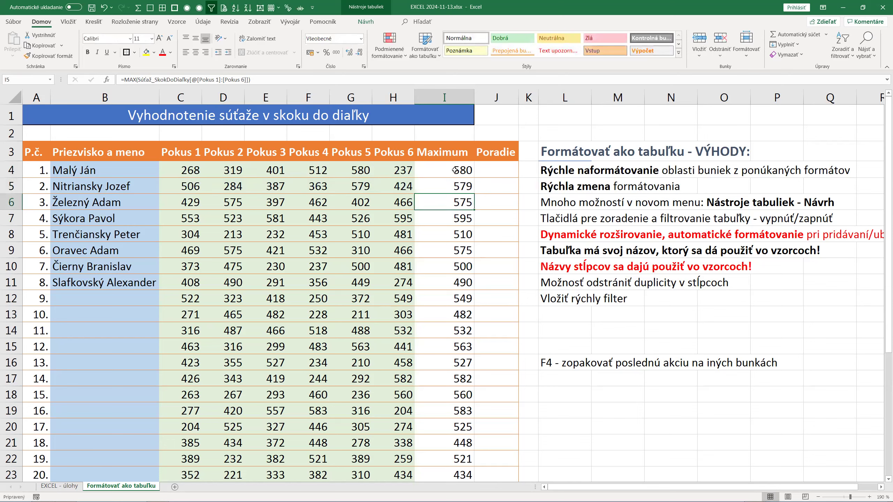
key(F2)
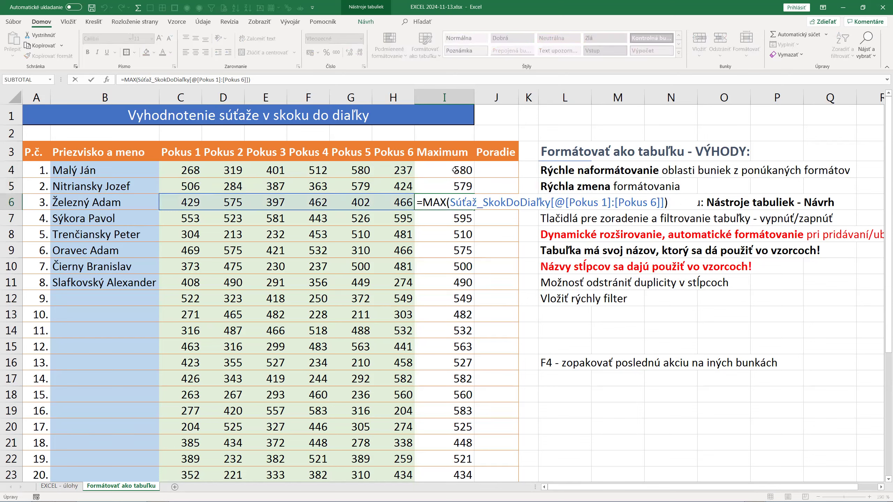
key(Escape)
click(455, 170)
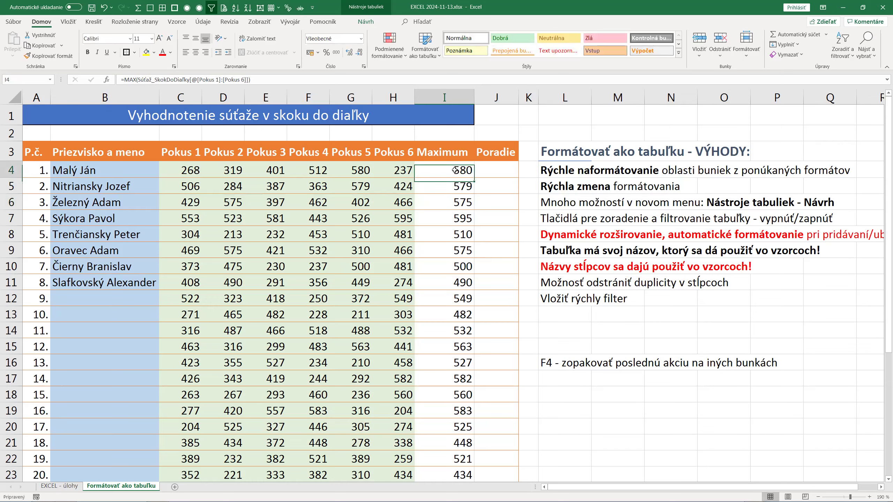
scroll(509, 326, down, 6)
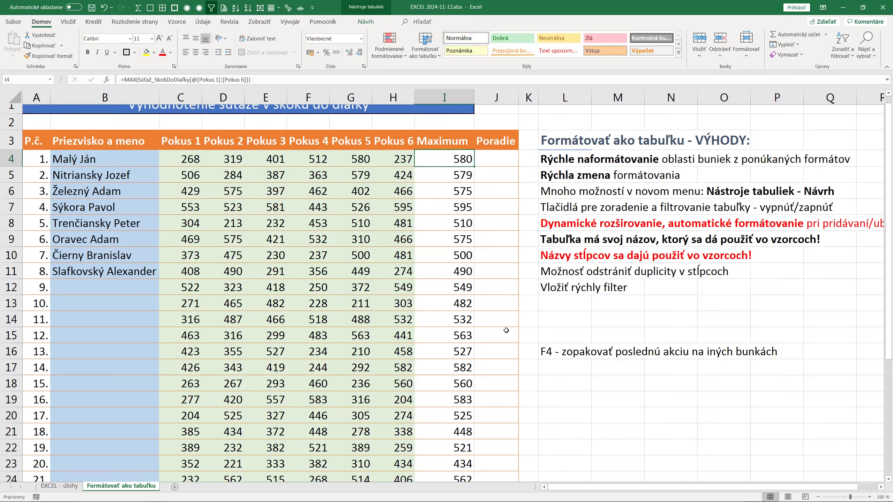
click(455, 260)
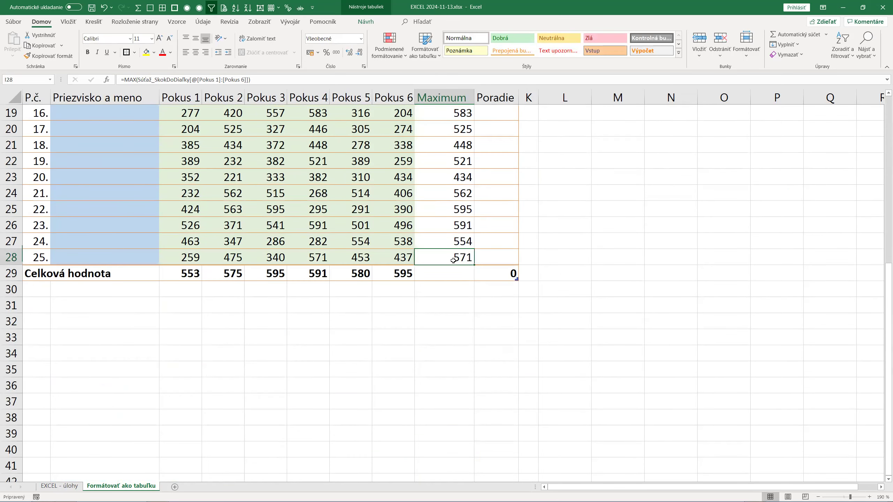
key(F2)
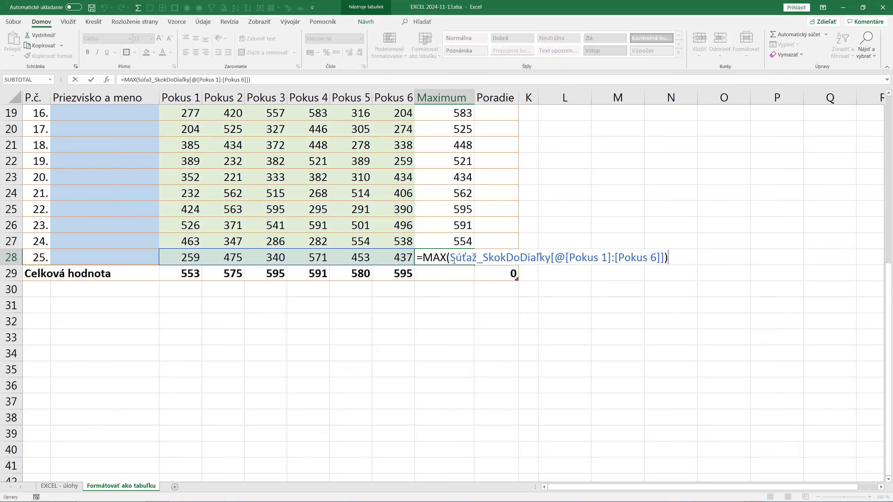
key(ctrl+Return)
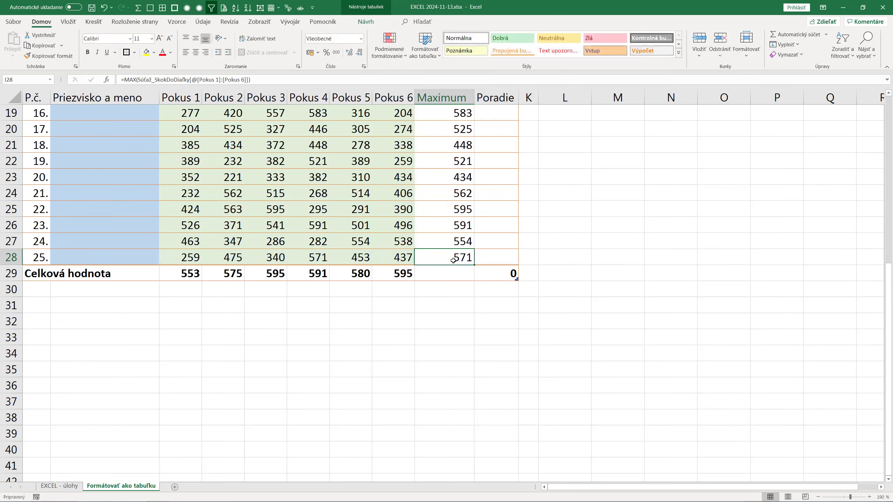
scroll(479, 268, up, 6)
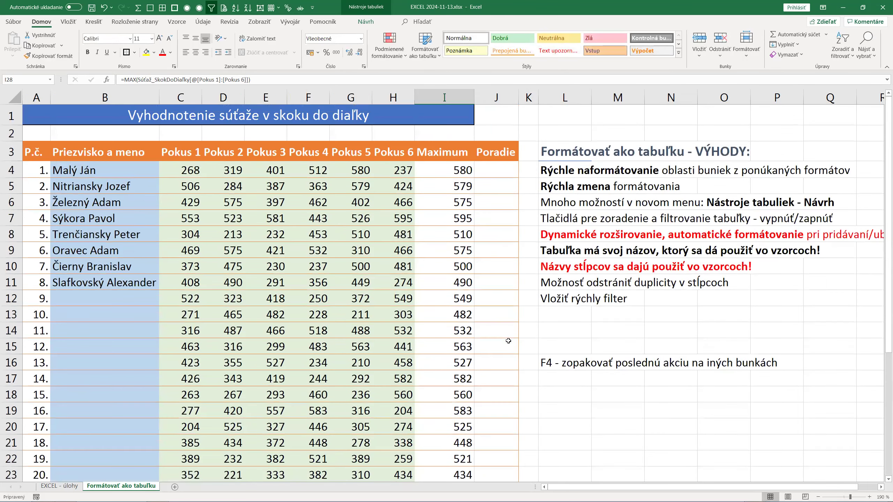
- Add the note 'Stačí napísať 1. vzorec a Enter,skopíruje vzorce do všetkých riadkov tabuľky' in L13
click(561, 317)
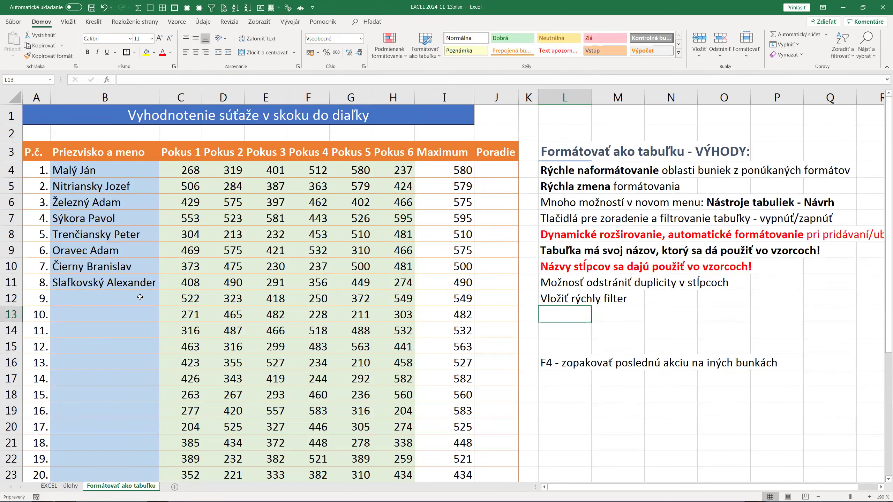
text(Stačí napísať 1. vzorec a Enter, skopíruje vzorce)
text( do všetkých riadkov tabuľky)
key(Return)
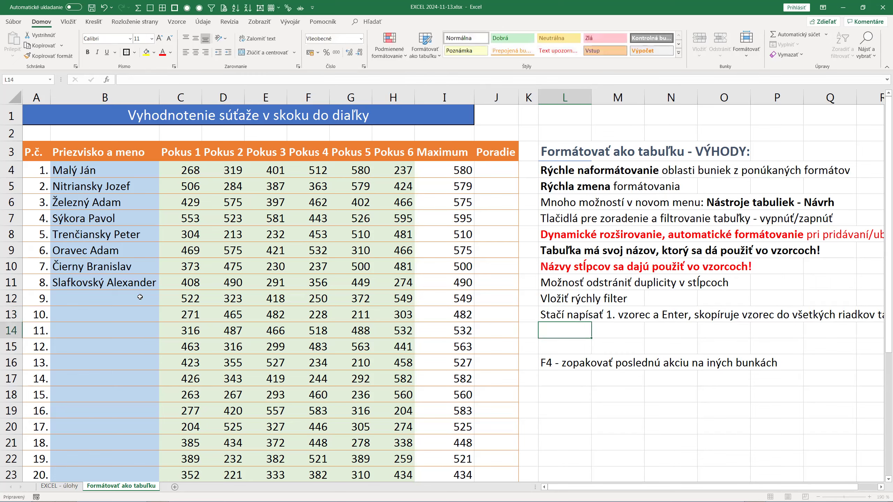
- Add 'Vzorce - jednoduché adresovanie buniek v aktuálnom riadku znakom @' in L14
text(Jedno)
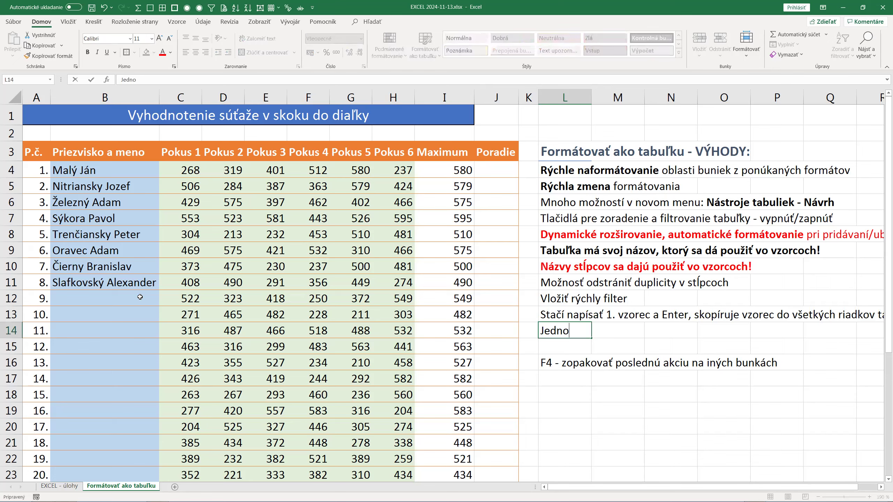
text(duché adre)
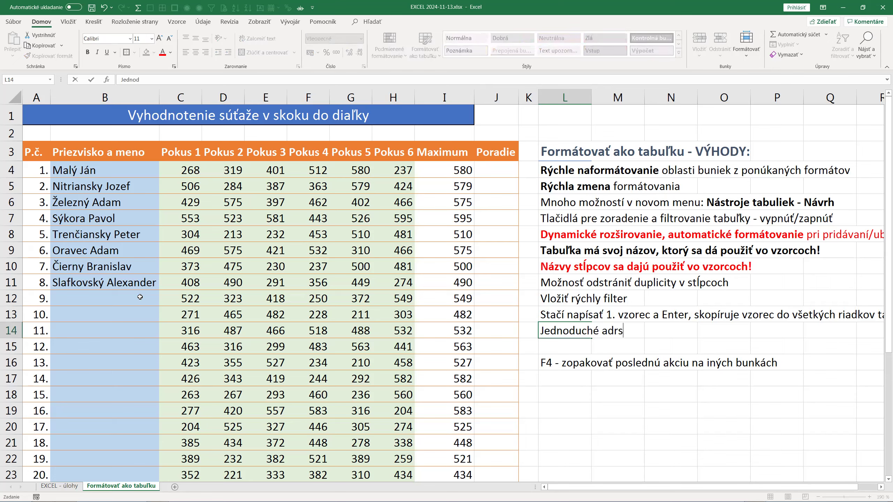
text(s)
text(ie buniek v aktuálnom riadku znakom )
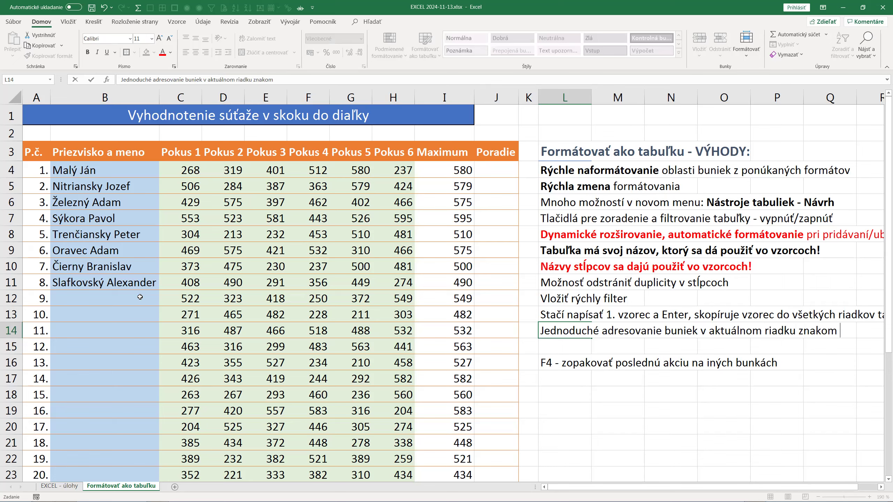
text(@)
key(Return)
key(Up)
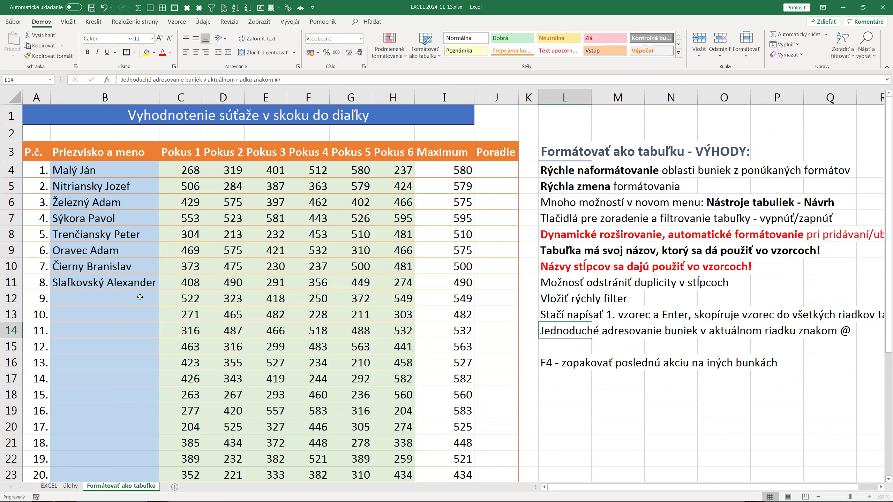
key(F2)
key(Home)
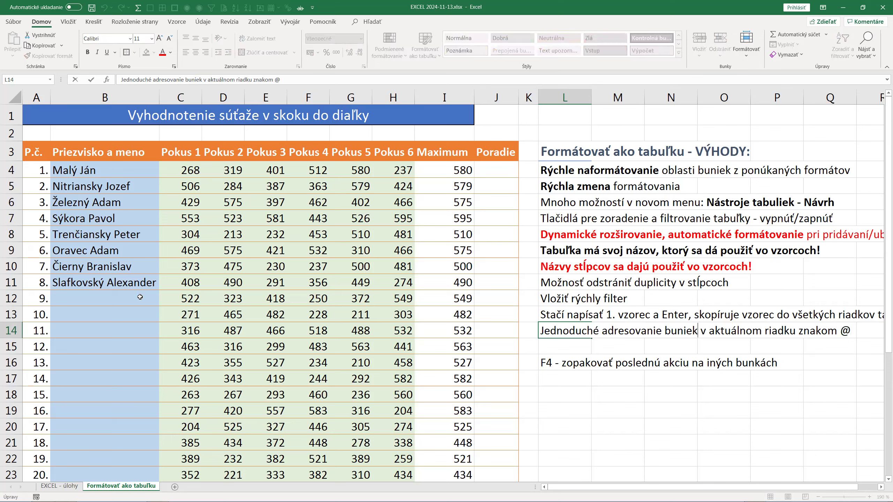
text(Vzorce -)
key(Delete)
text(j)
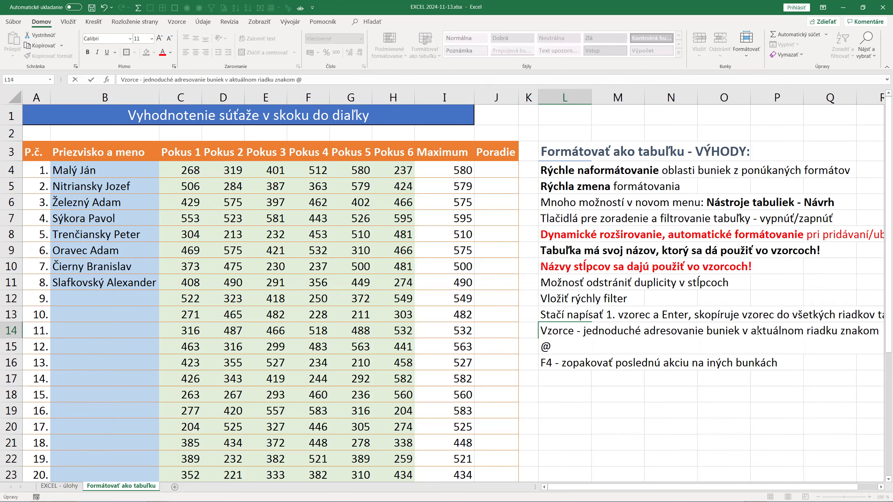
key(Return)
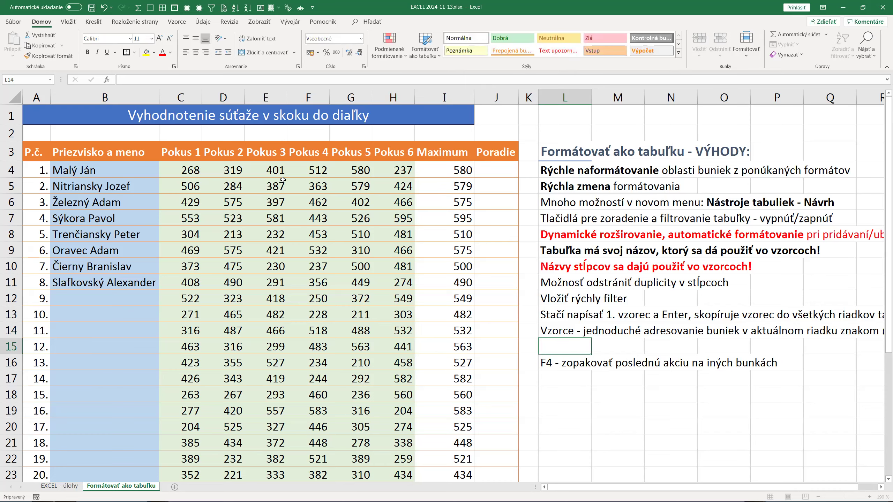
- Color the notes in L14 and L13 red
ctrl+scroll(363, 200, down, 1)
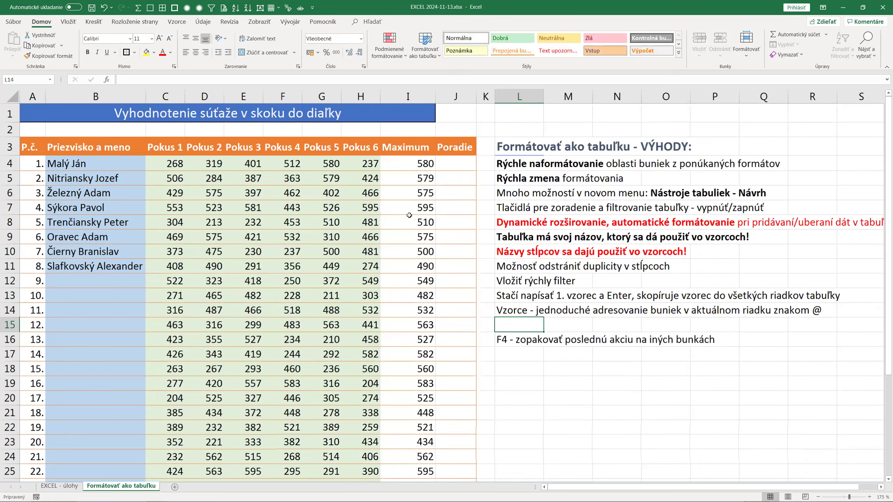
key(Up)
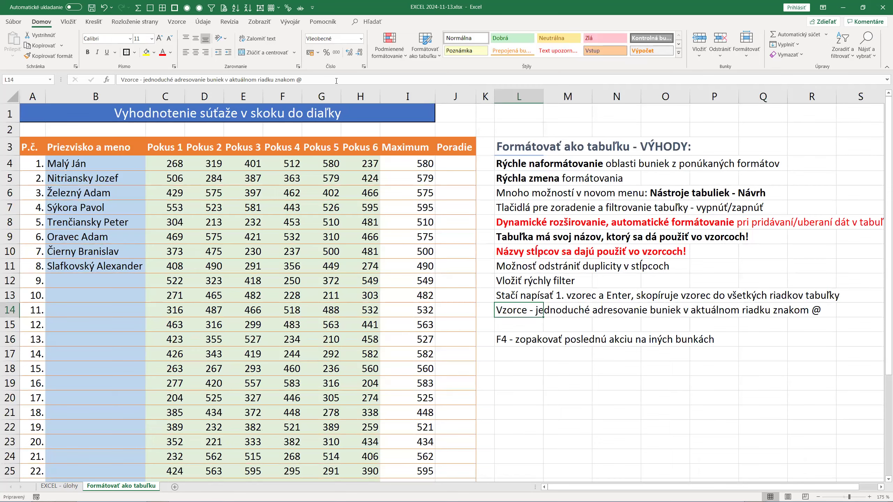
click(162, 52)
key(Up)
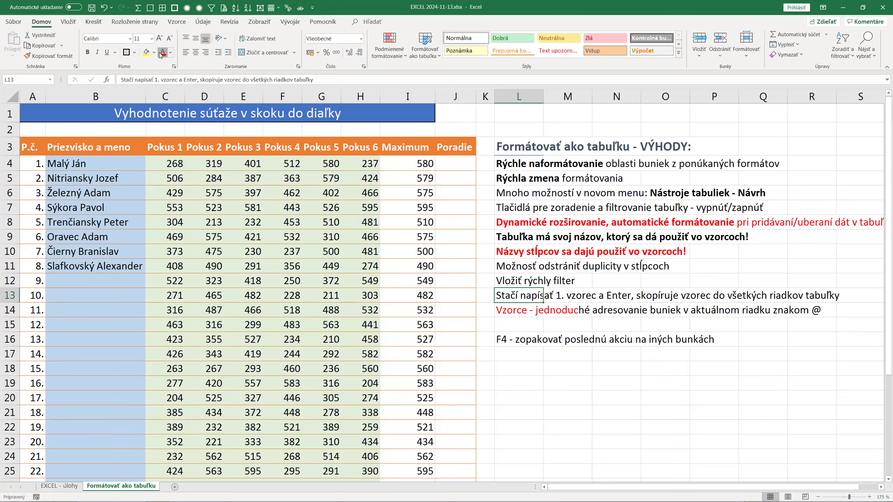
click(162, 52)
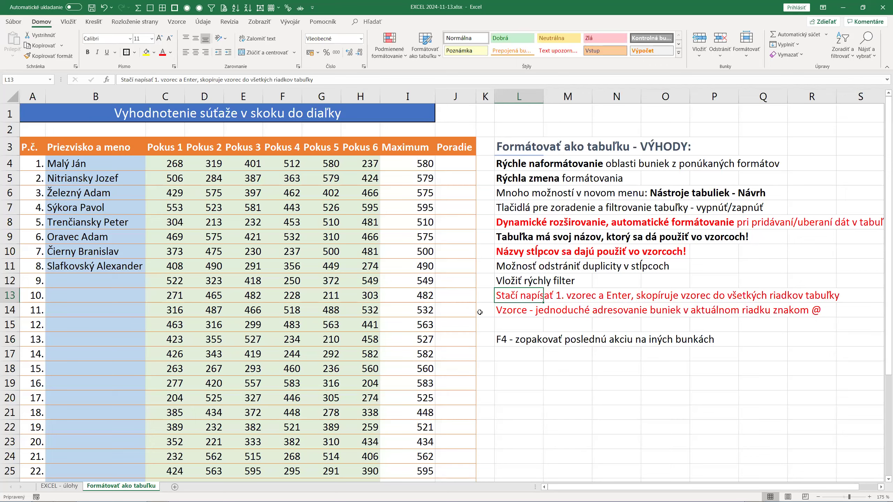
- Cut the column-names note from L10 and bring up the insert options on L13
right_click(512, 252)
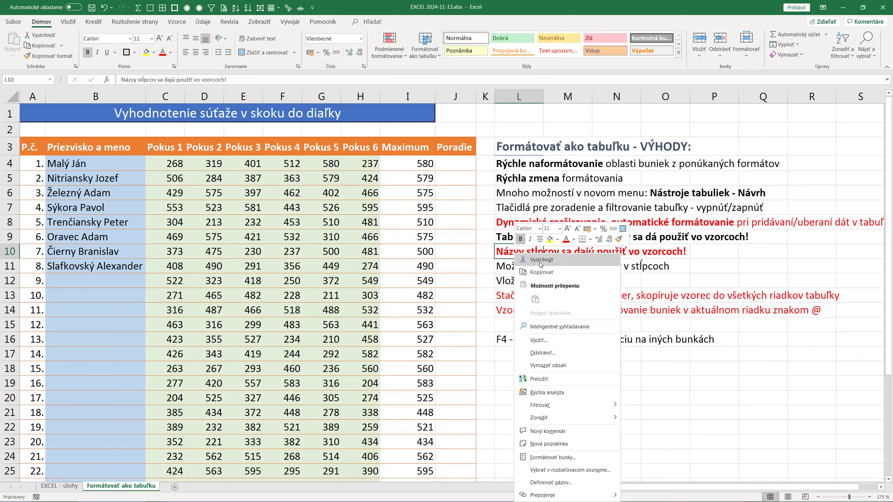
click(540, 260)
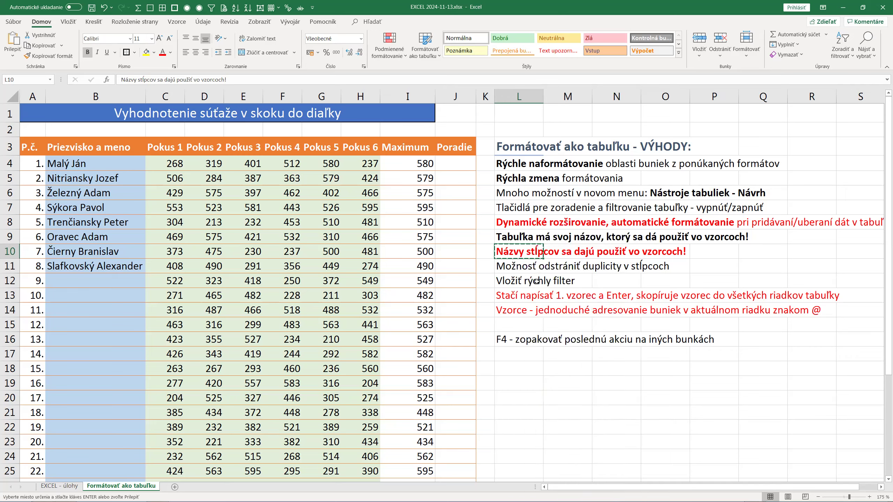
right_click(509, 294)
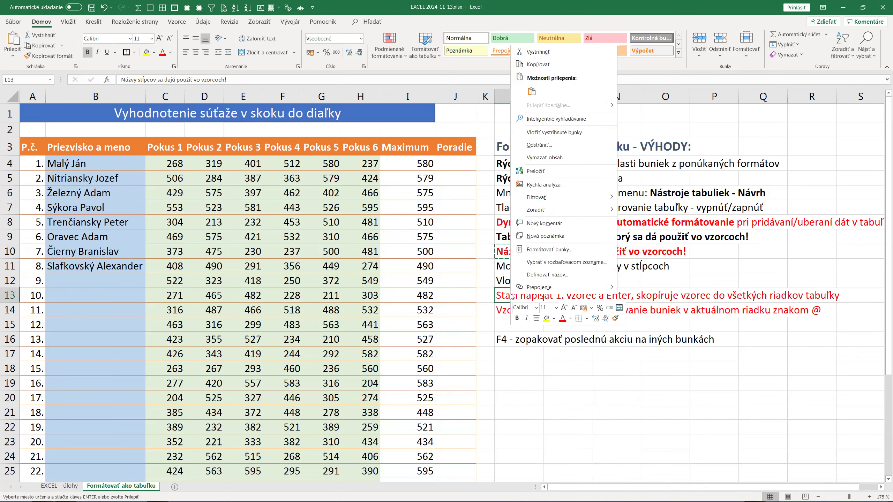
- Insert the cut column-names note at L13, above the red notes
click(535, 133)
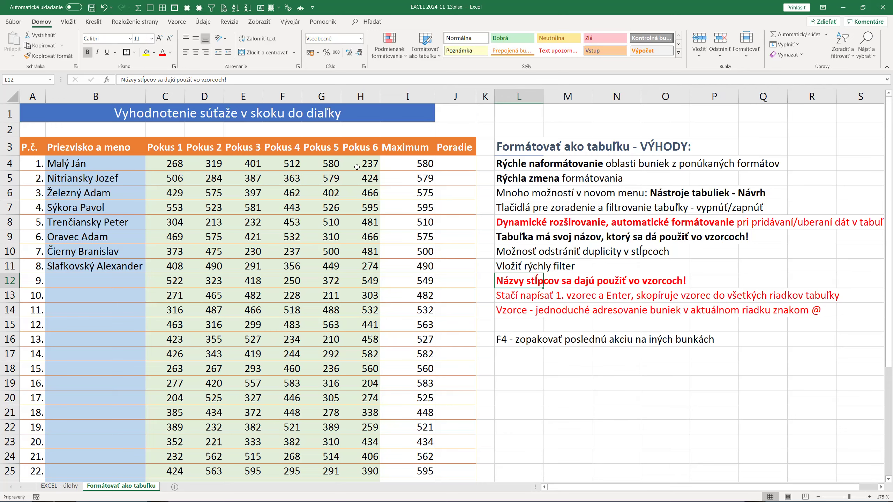
- Edit I4 to =MAX([Pokus 1]:[Pokus 6]) and accept Excel's suggested version, giving 595 everywhere
double_click(402, 167)
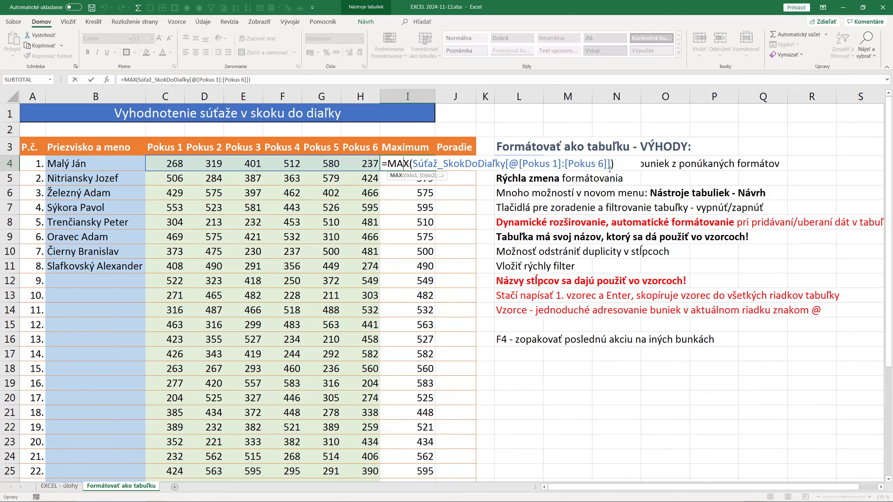
drag(509, 164, 415, 166)
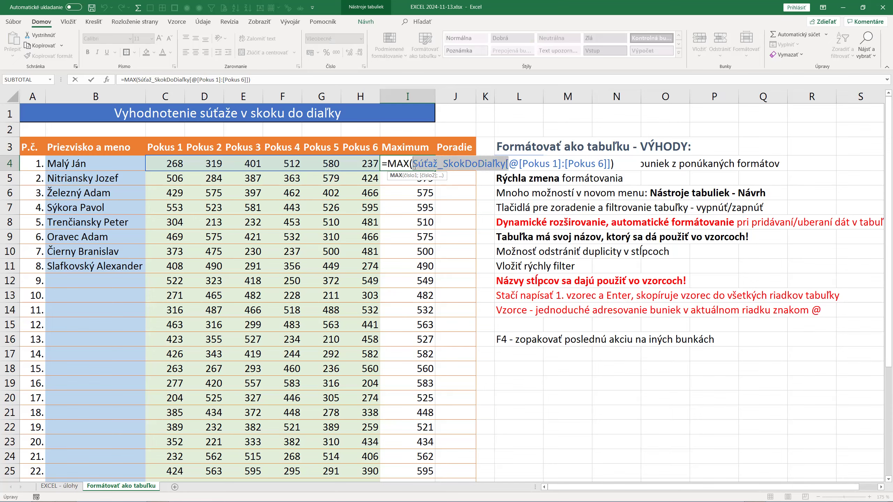
key(Delete)
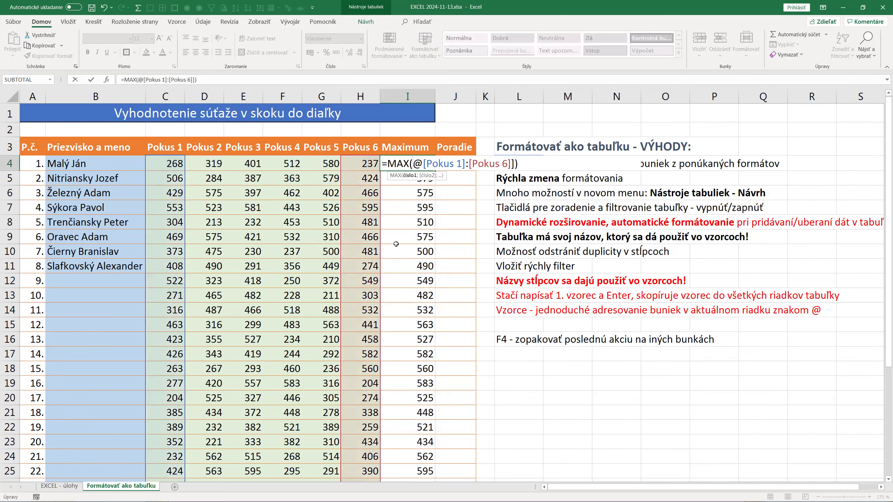
key(Right)
key(Right)
key(Delete)
key(Return)
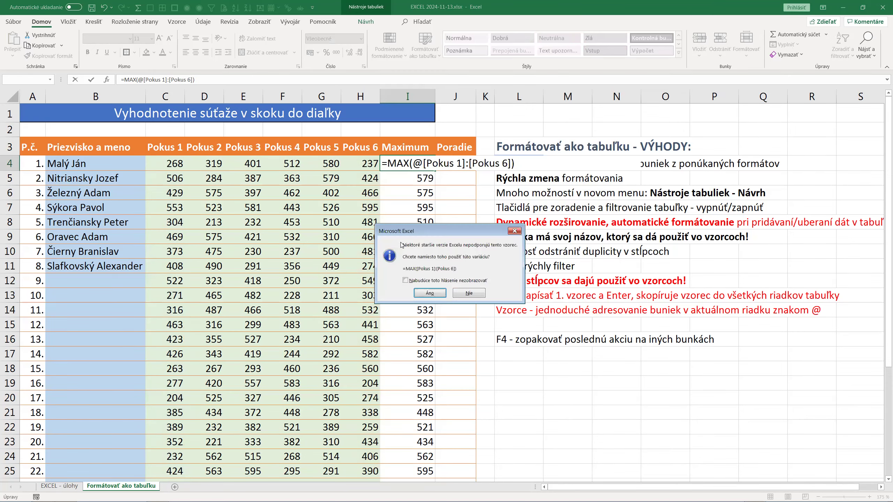
click(431, 294)
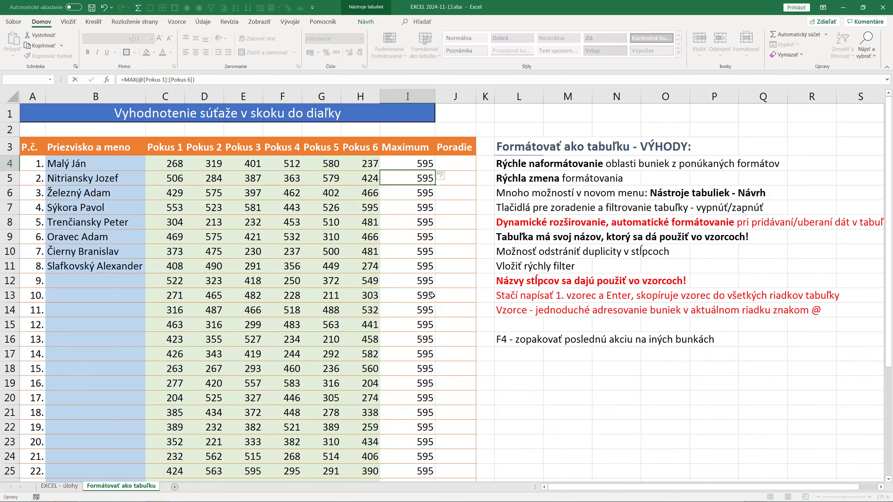
- Add @ before [Pokus 1] and [Pokus 6] in I4, then accept Excel's suggested formula
double_click(423, 166)
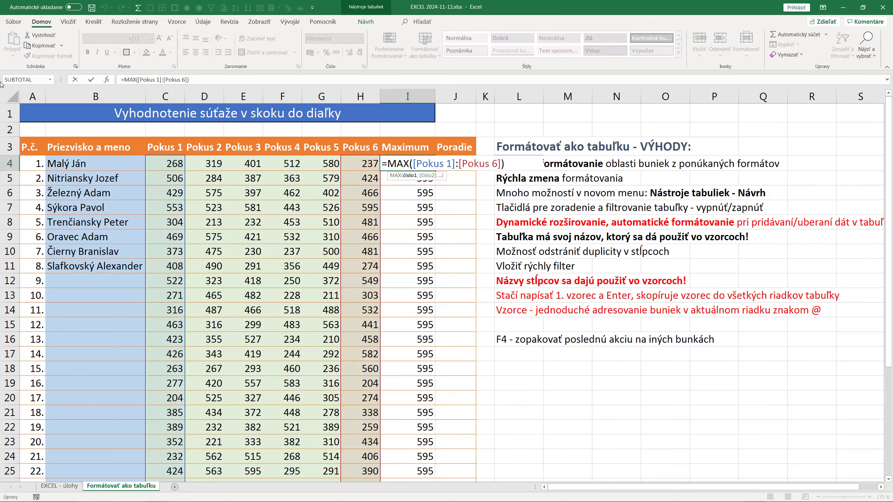
text(@)
key(Right)
key(Right)
text(@)
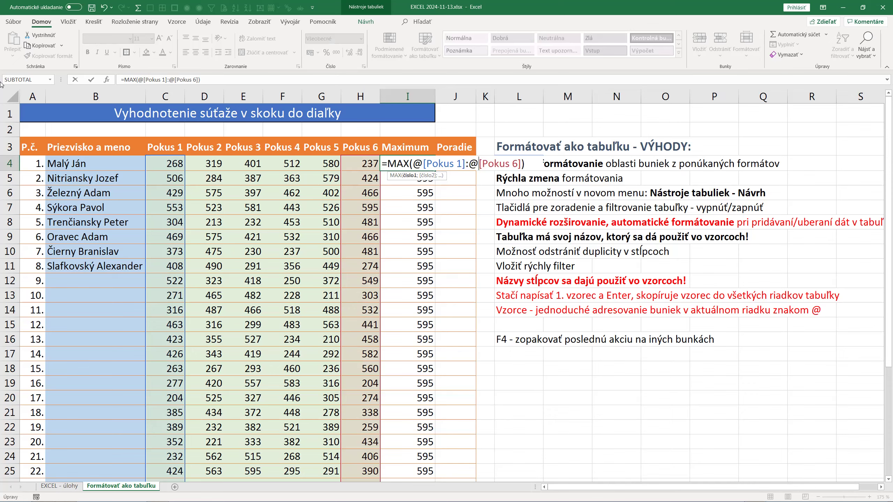
key(Return)
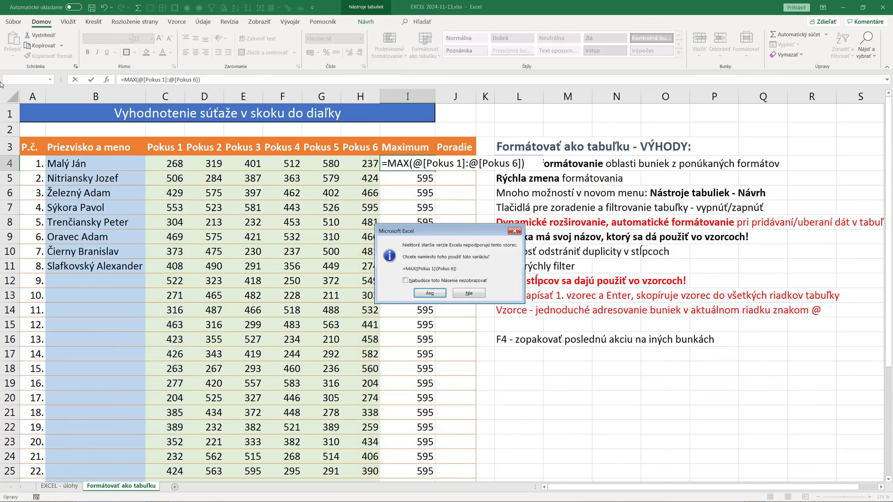
key(Return)
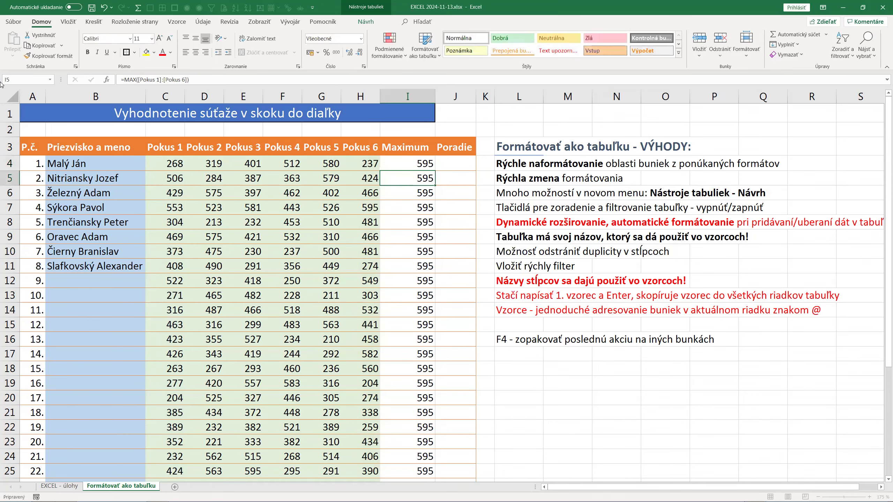
- Rewrite I4 as =MAX(Súťaž_SkokDoDiaľky[@[Pokus 1]:[Pokus 6]]) so each row shows its own best jump
key(Up)
key(F2)
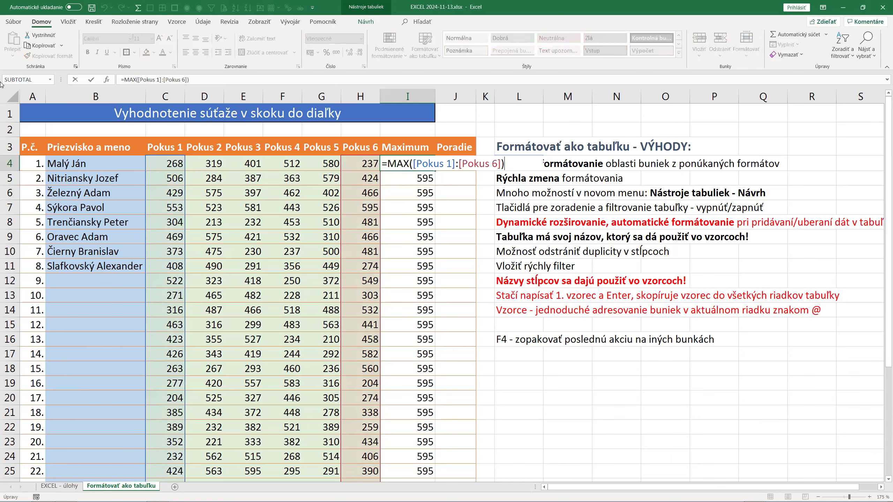
key(Left)
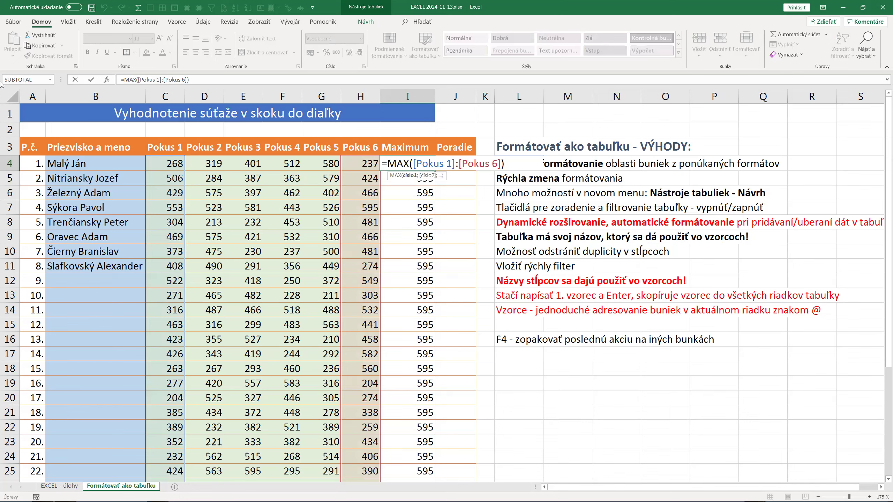
text(su)
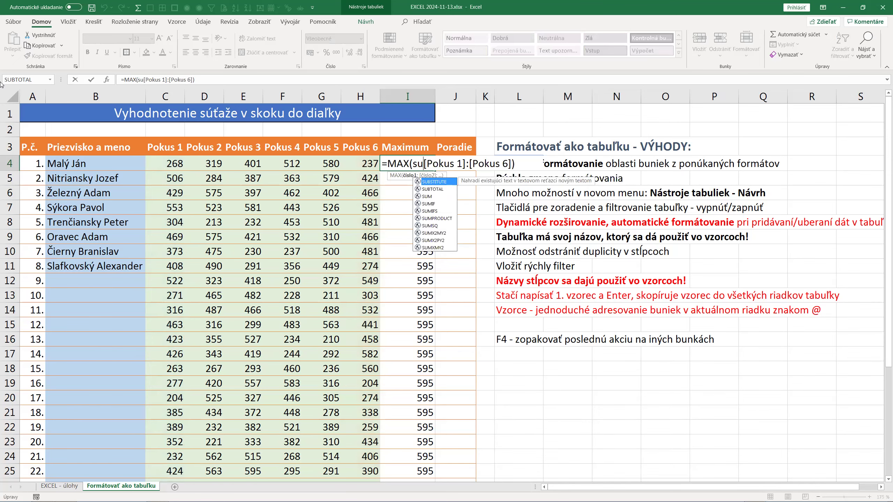
key(BackSpace)
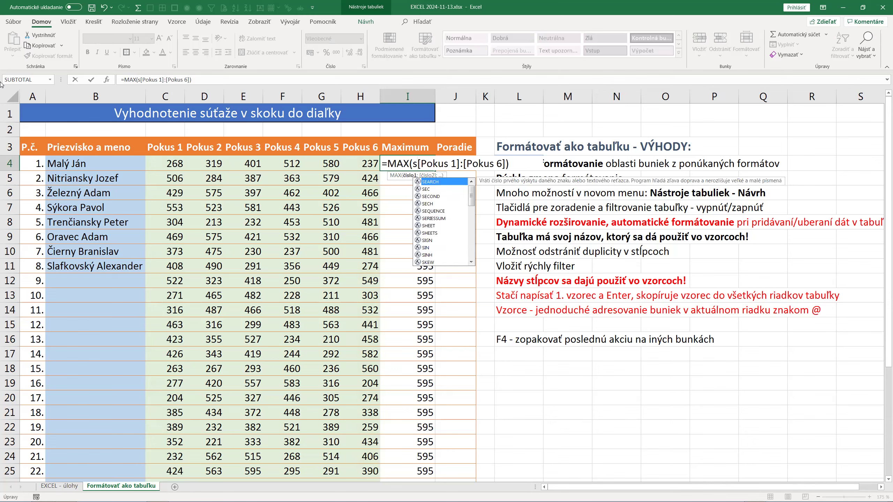
text(ú)
key(Tab)
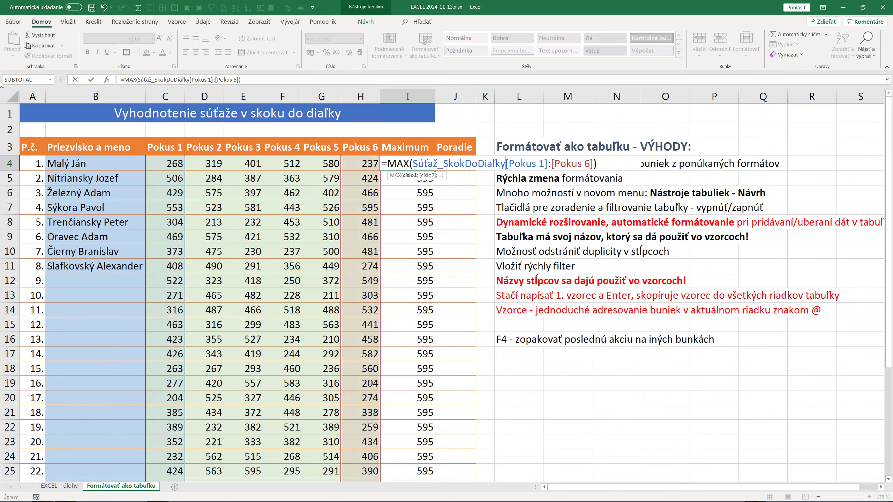
text(÷)
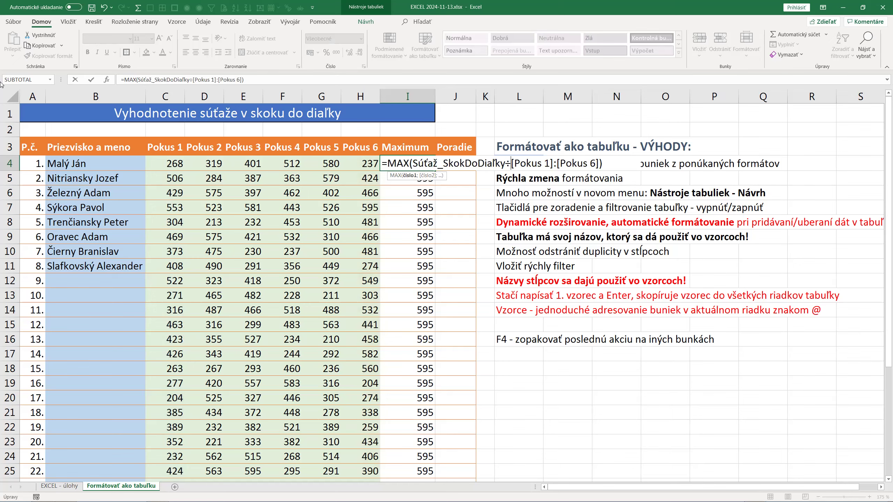
key(BackSpace)
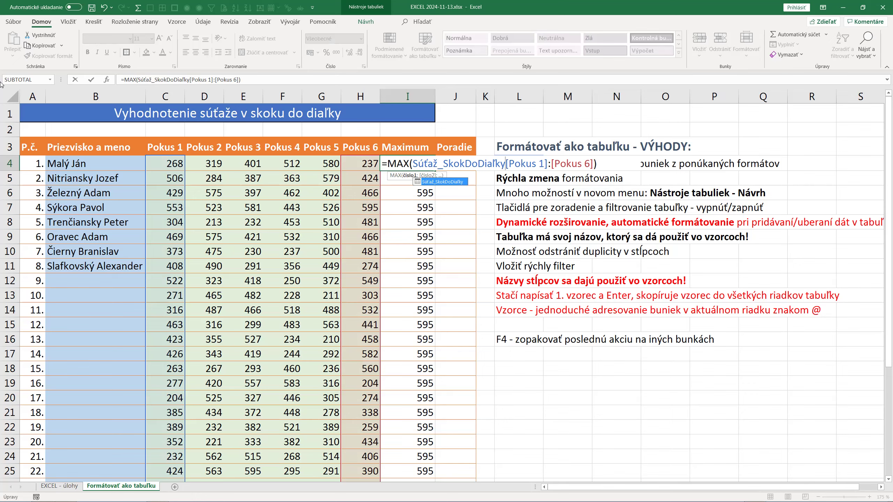
text([)
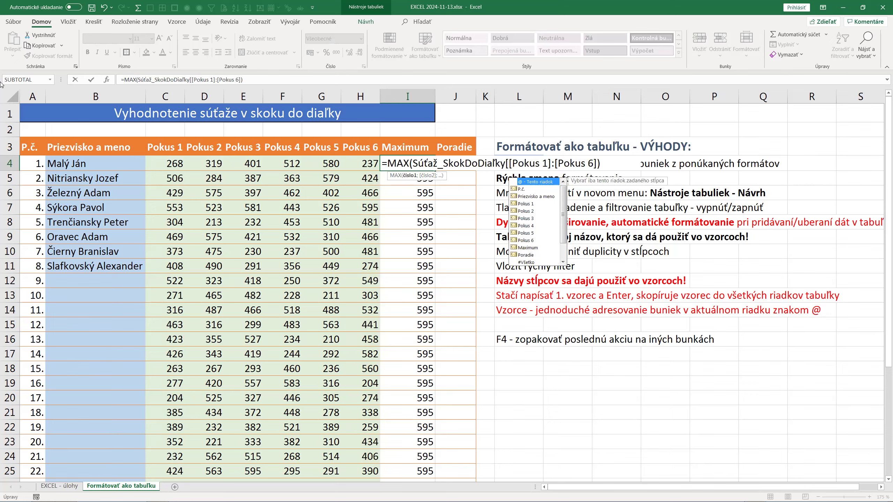
text(@)
key(Right)
key(Right)
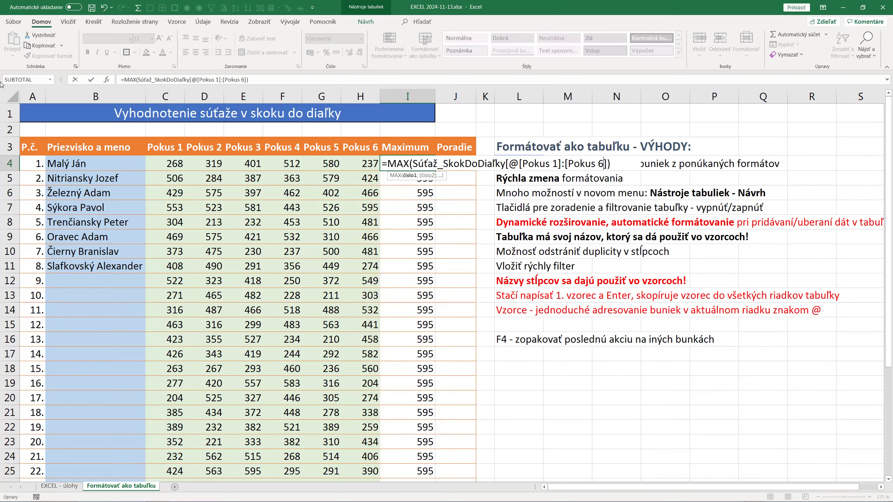
text(])
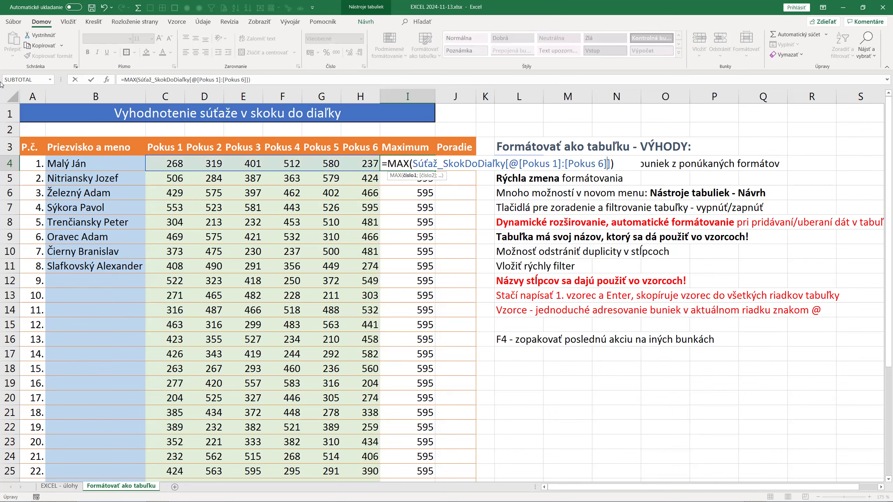
key(Return)
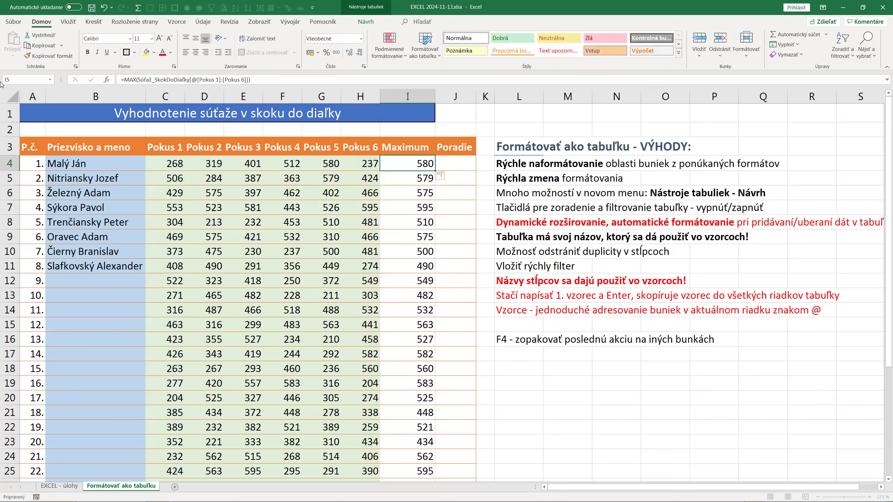
- Review the per-row MAX formula in I4, then switch to the SUBTOTAL help page in Chrome
key(F2)
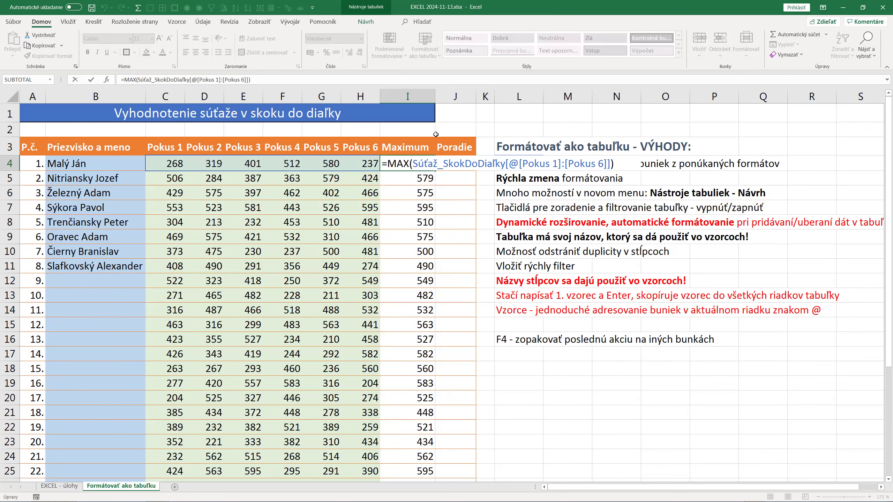
key(Return)
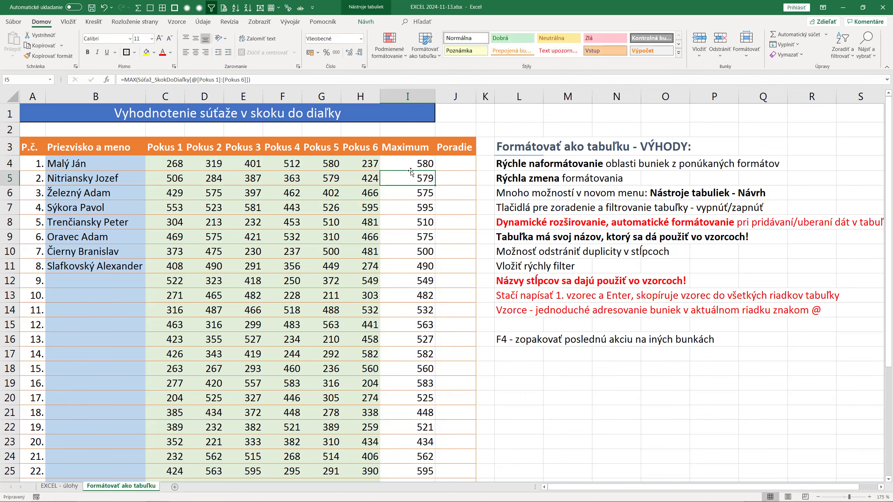
key(Up)
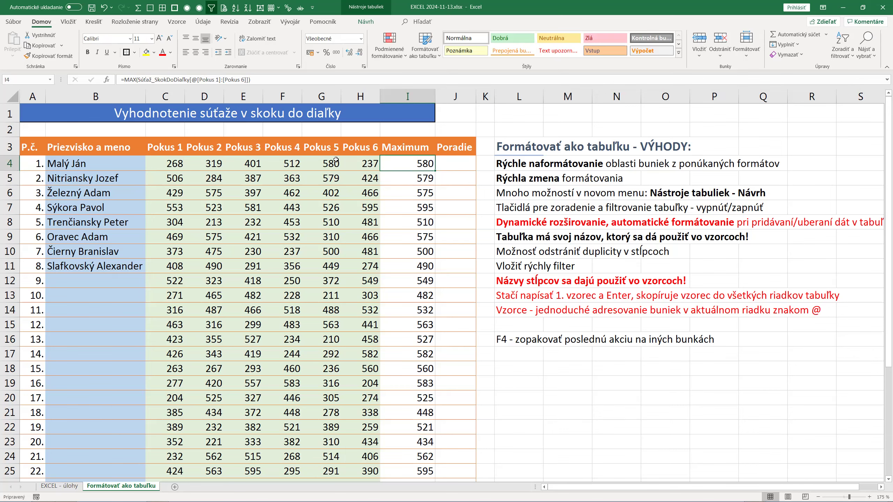
key(alt+Tab)
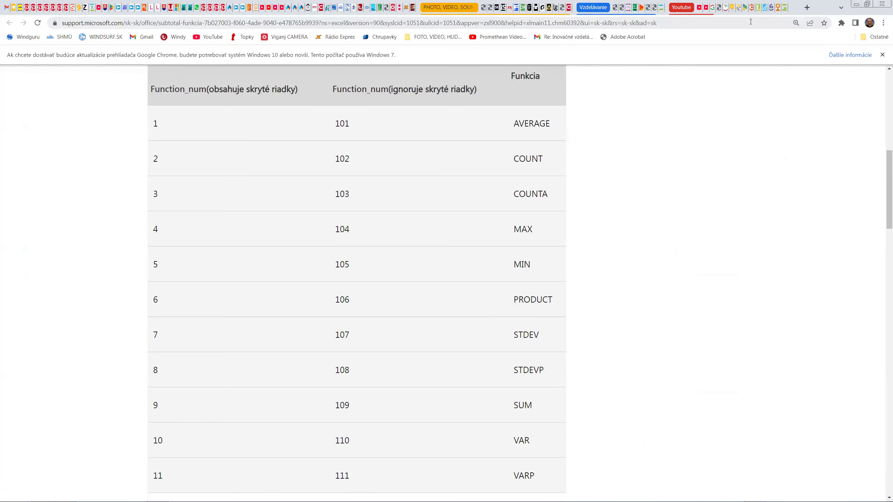
- Open a new browser tab and cycle through the open tabs, returning to the vignette check tab
click(806, 7)
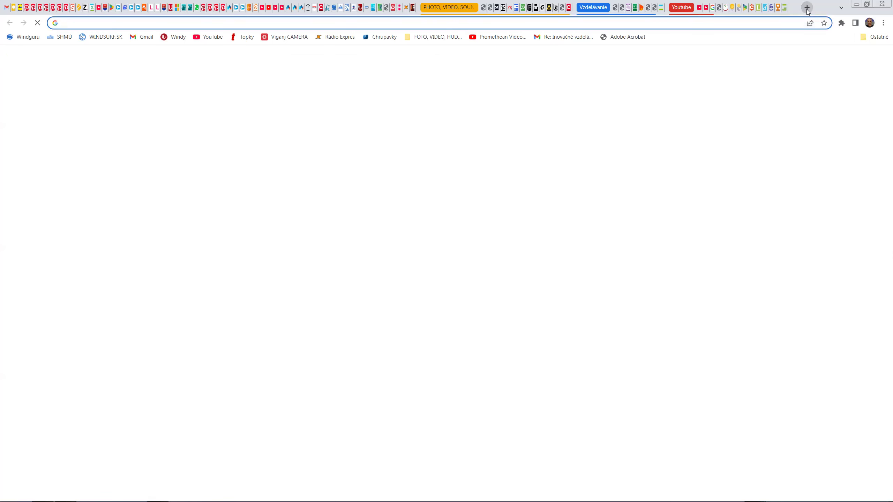
click(785, 10)
click(2, 4)
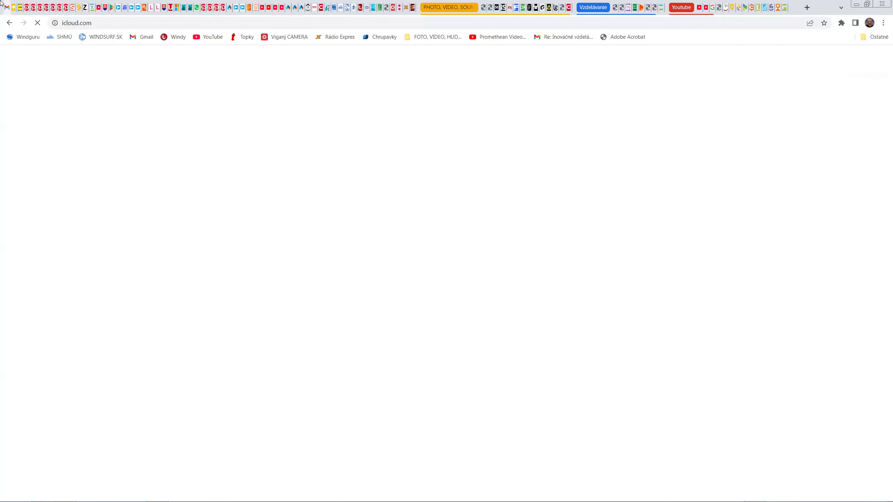
key(ctrl+shift+Tab)
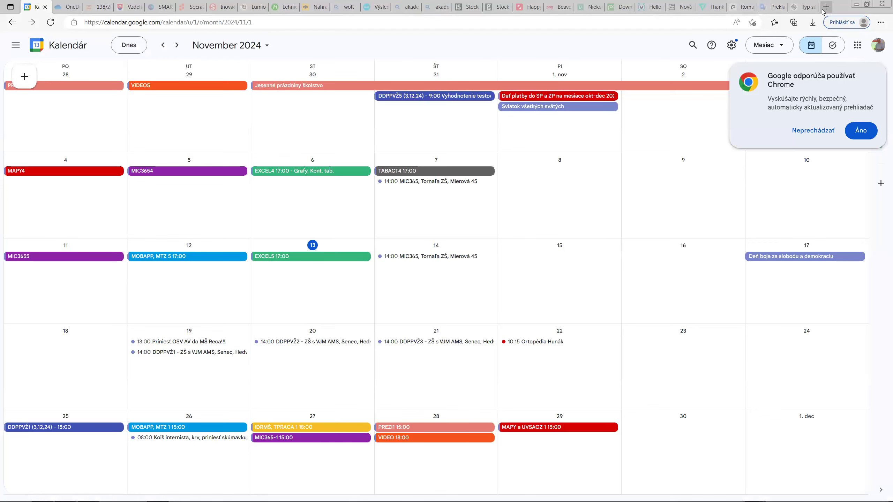
- Ask ChatGPT how the @ sign is used in formulas of a 'Formátovať ako tabuľku' table
click(803, 11)
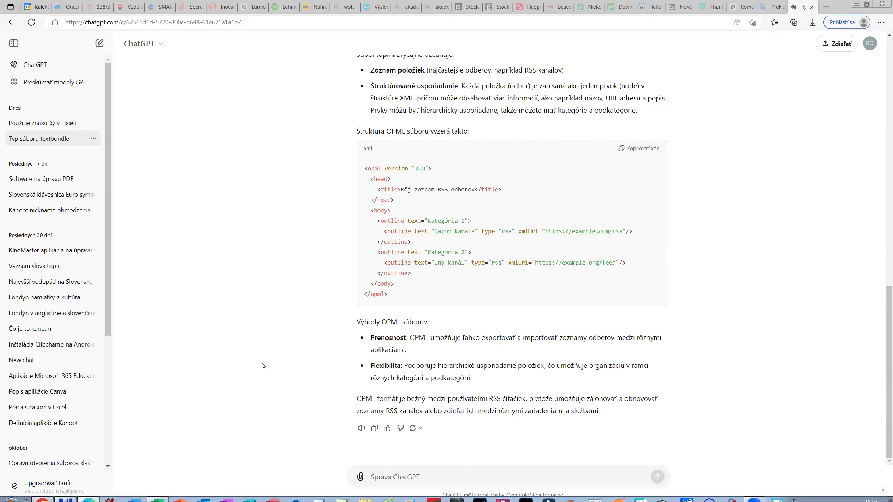
text(exc)
key(BackSpace)
text(cel)
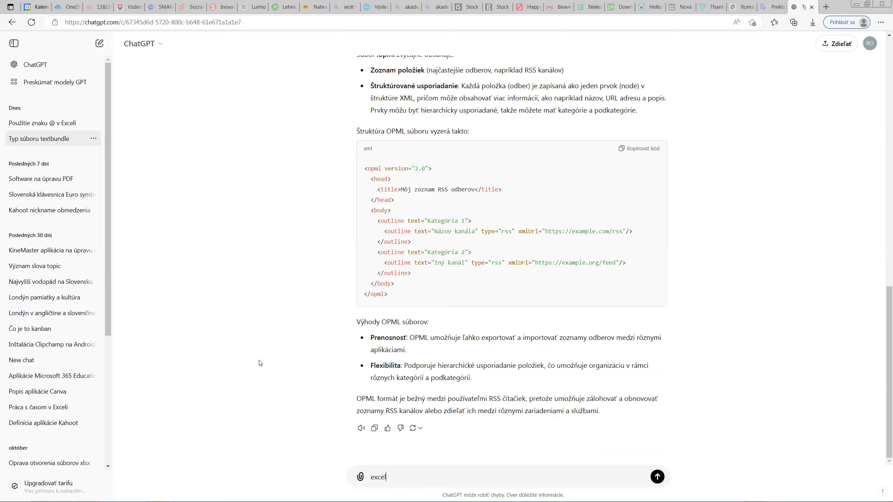
text( - ako sa používa znak @)
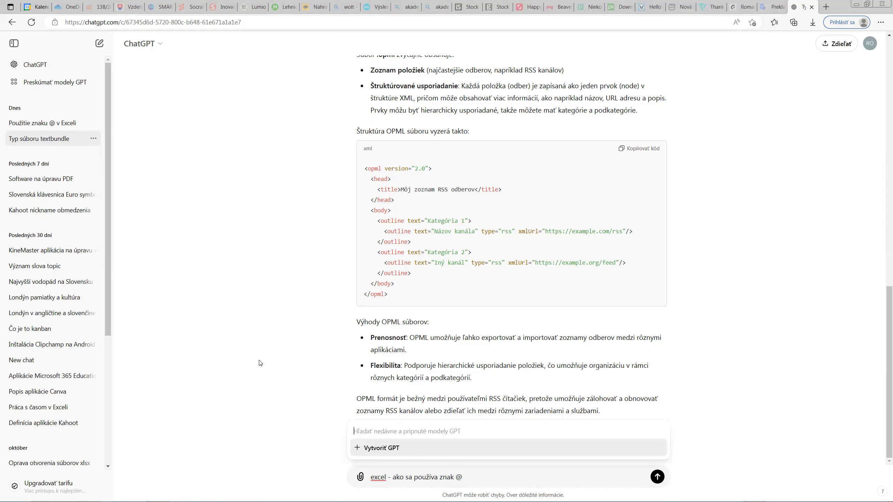
text( vo vzorcoch)
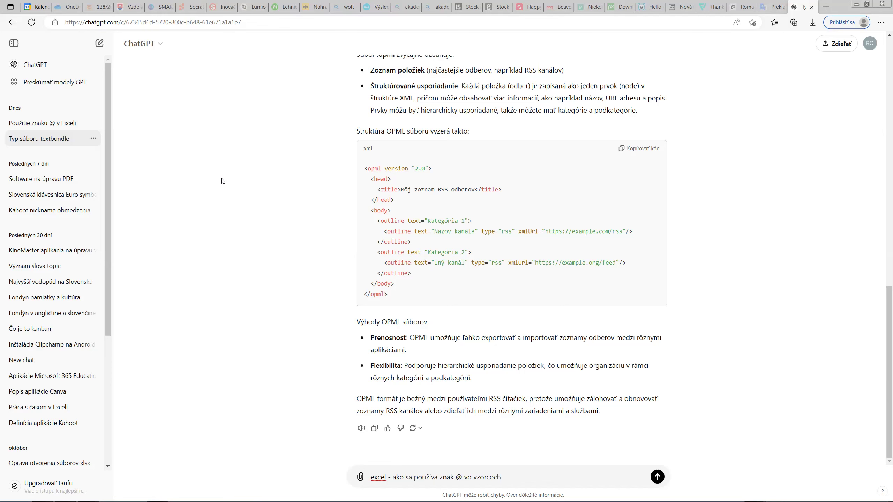
text(, formát)
key(BackSpace)
key(BackSpace)
key(BackSpace)
text(tbu)
key(BackSpace)
key(BackSpace)
text(abuľkeFormátovaťako tabuľku)
key(Return)
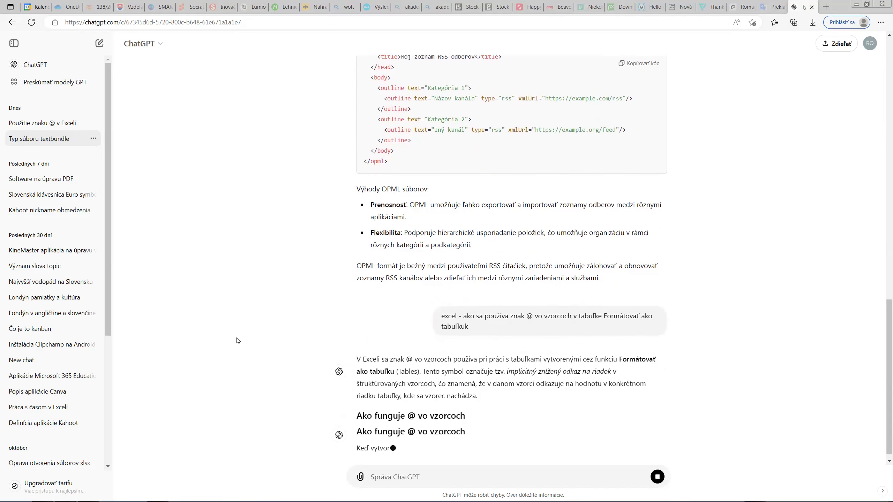
- Enlarge the page and scroll through ChatGPT's answer about @ current-row references
key(ctrl+plus)
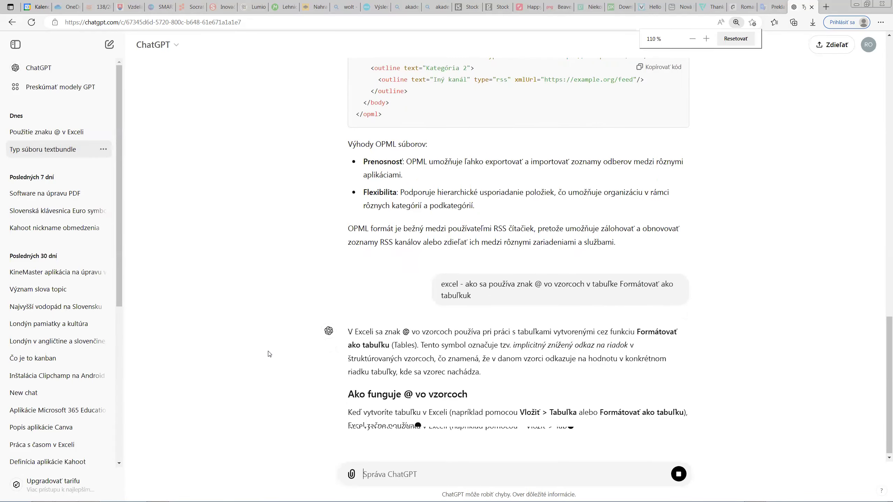
key(ctrl+plus)
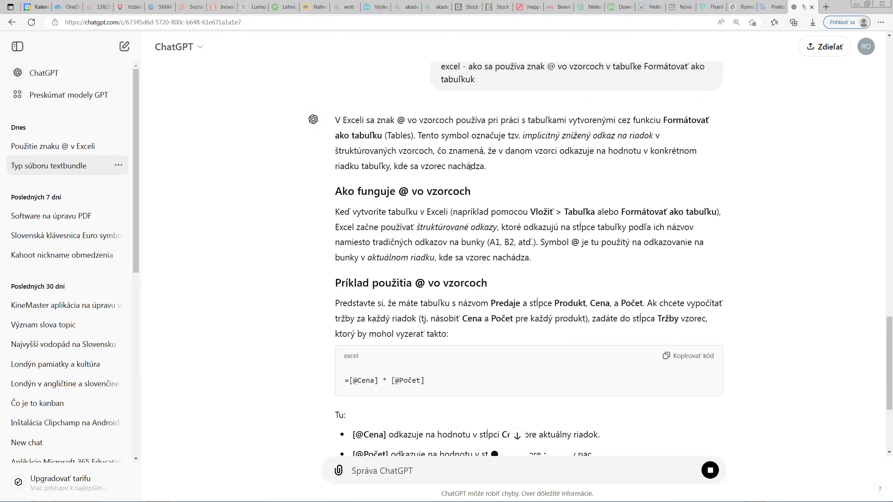
scroll(437, 222, down, 3)
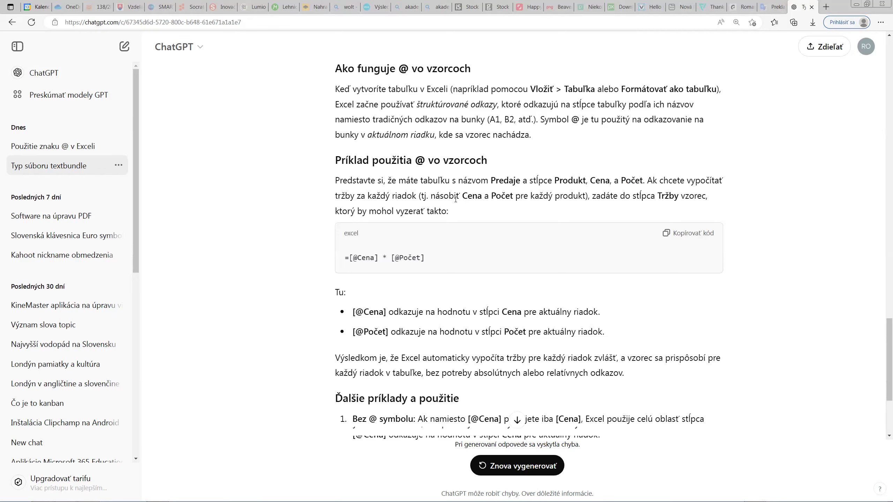
scroll(358, 267, down, 2)
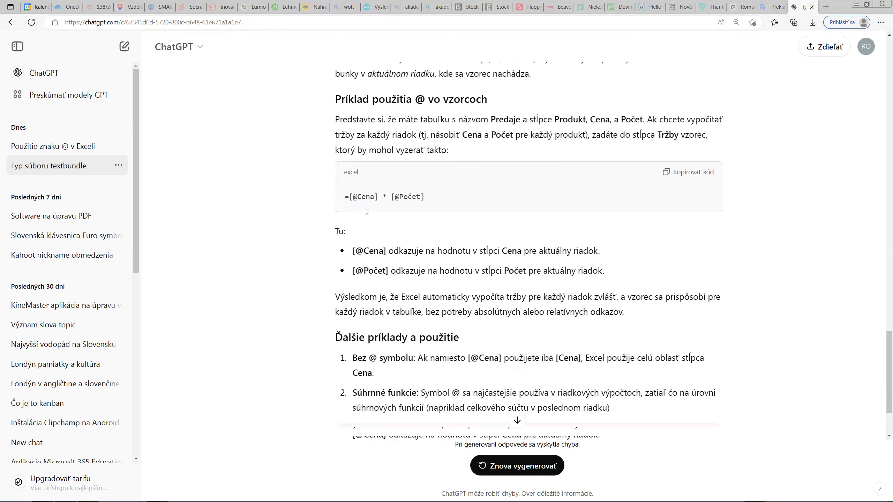
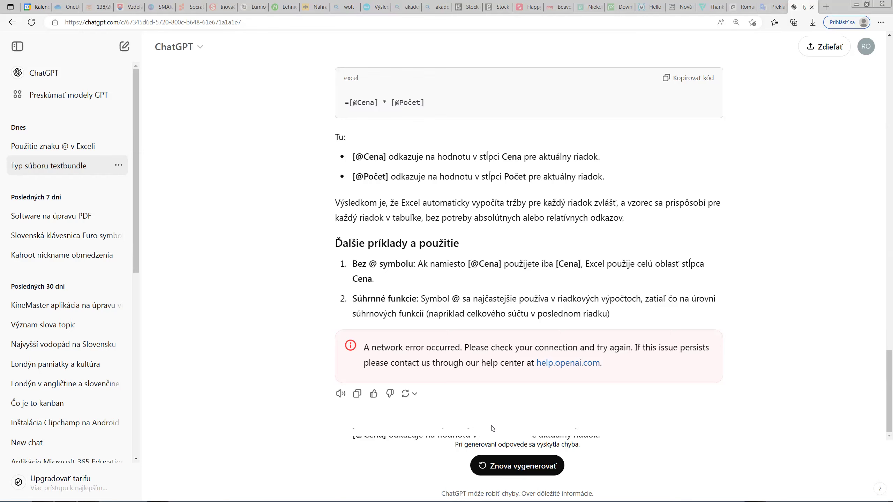
- Regenerate ChatGPT's failed answer about @ in Excel and begin typing a follow-up asking for examples
click(529, 463)
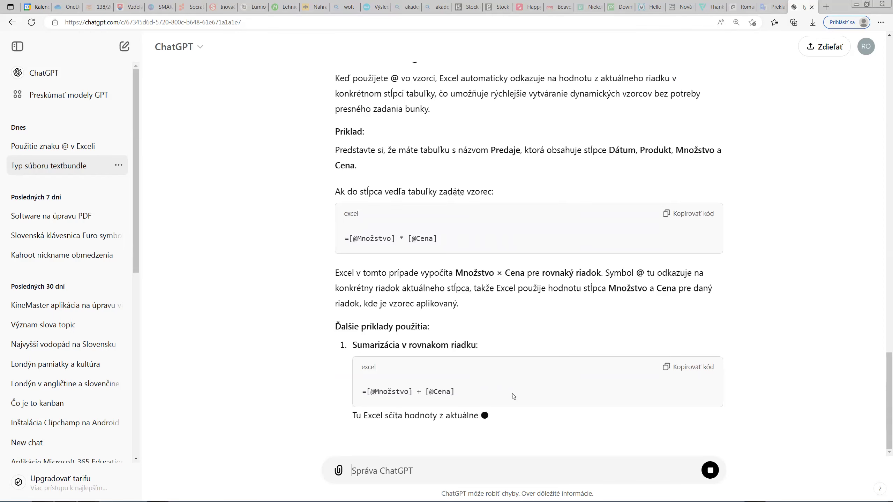
scroll(513, 397, up, 2)
scroll(512, 396, down, 4)
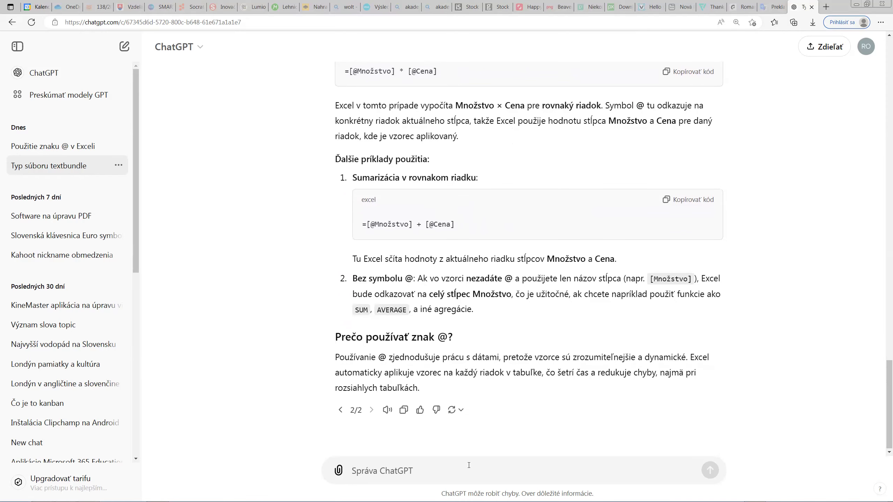
text(napíš príklady na použi)
text(tie)
- Ask ChatGPT for examples of using @ in Excel formulas, read the reply, and return to Excel
text(itie )
text(@)
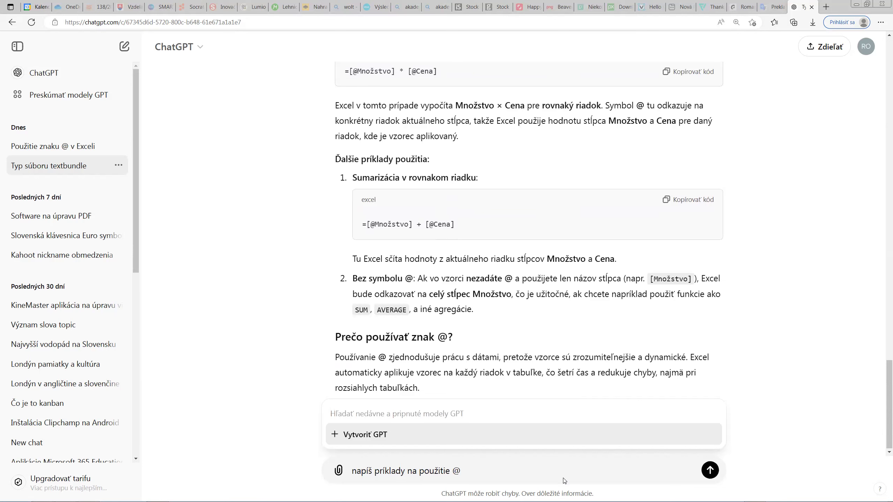
text( vo vzor)
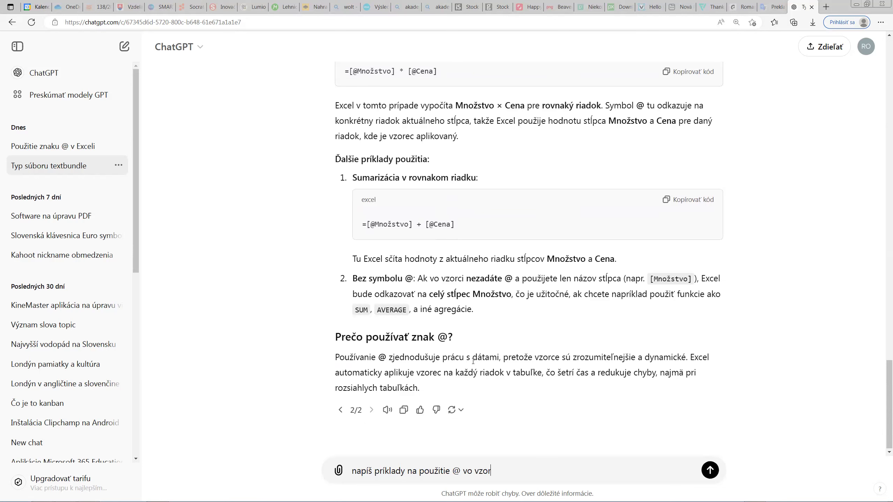
text(ch)
text(och v exceli)
key(Return)
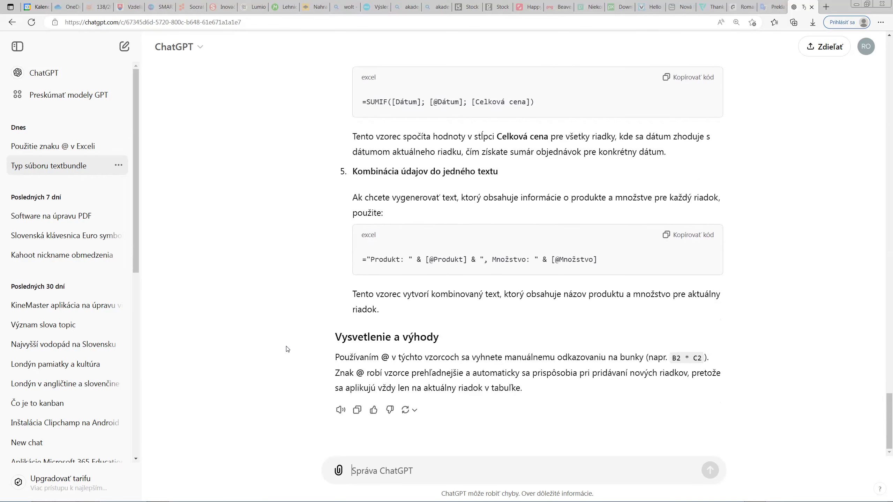
scroll(286, 348, up, 5)
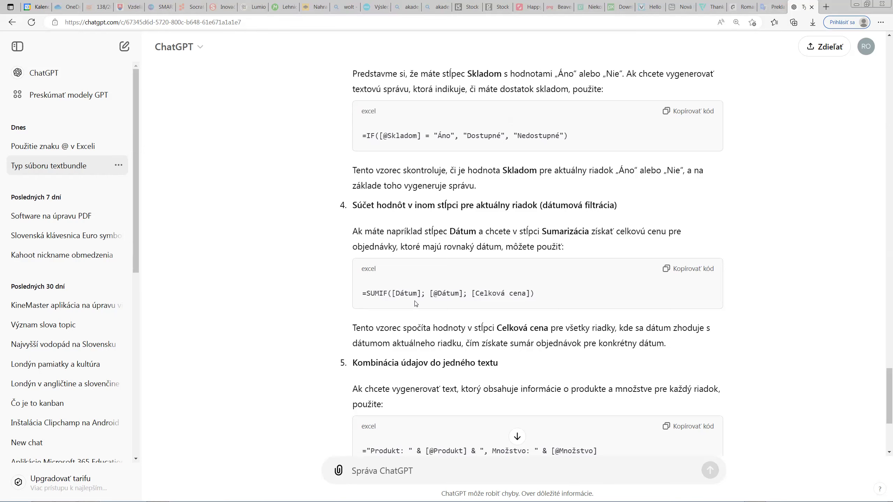
scroll(405, 296, down, 5)
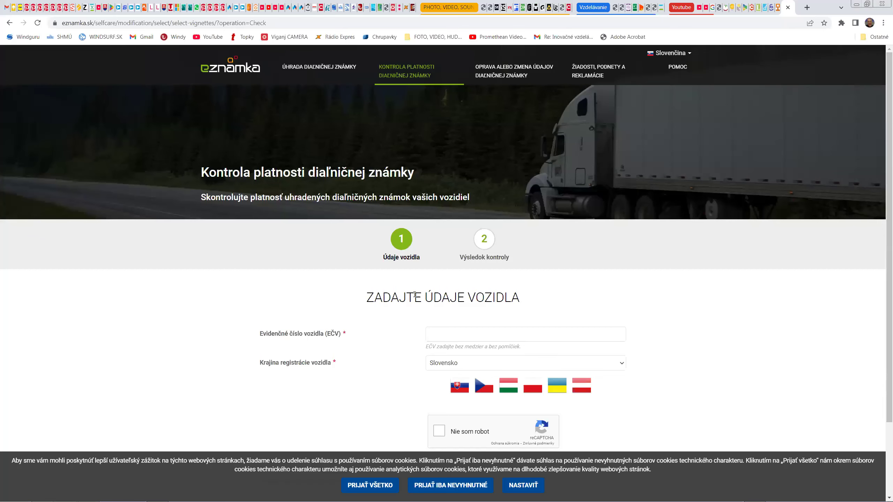
key(alt+Tab)
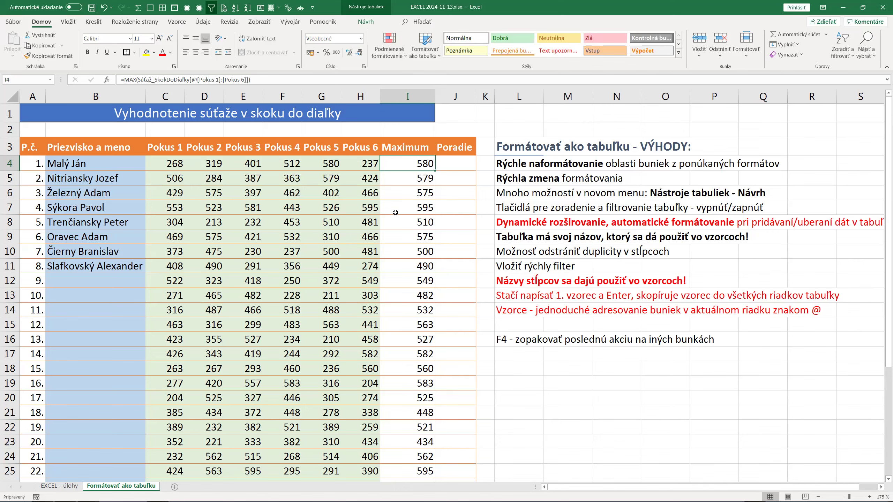
- Center the contents of the Maximum and Poradie columns (I:J)
drag(400, 105, 455, 102)
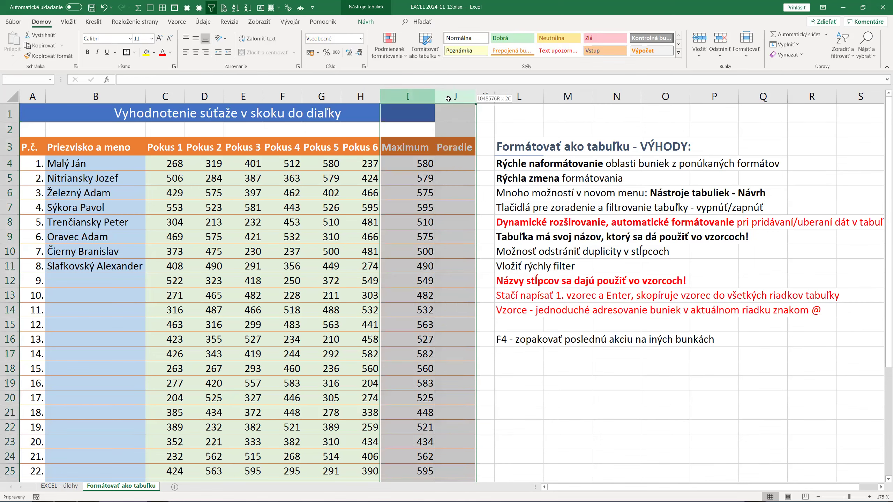
click(196, 52)
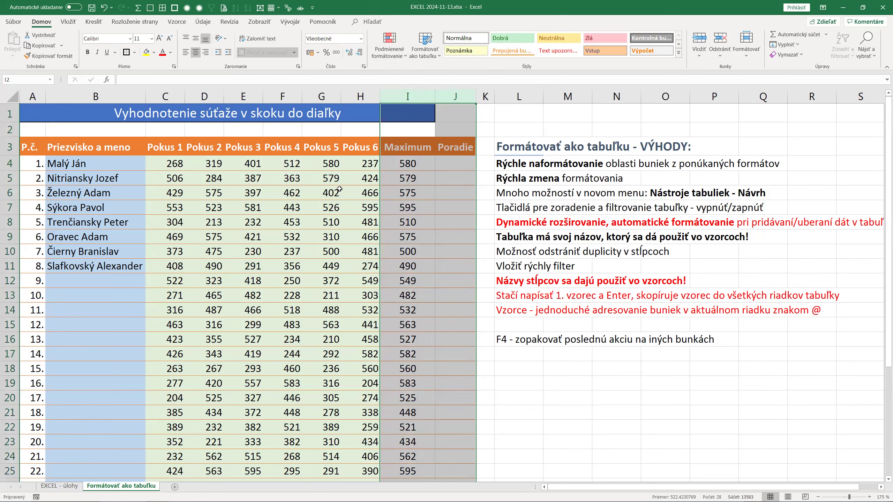
click(405, 220)
click(452, 171)
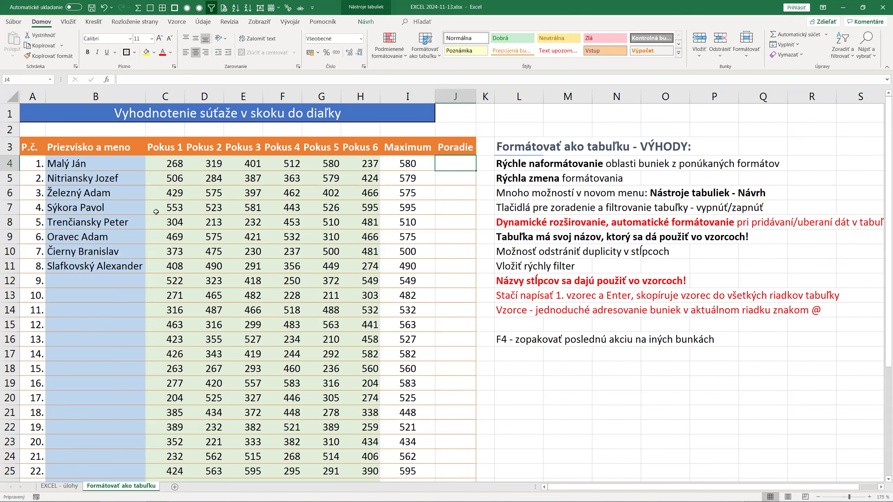
text(=)
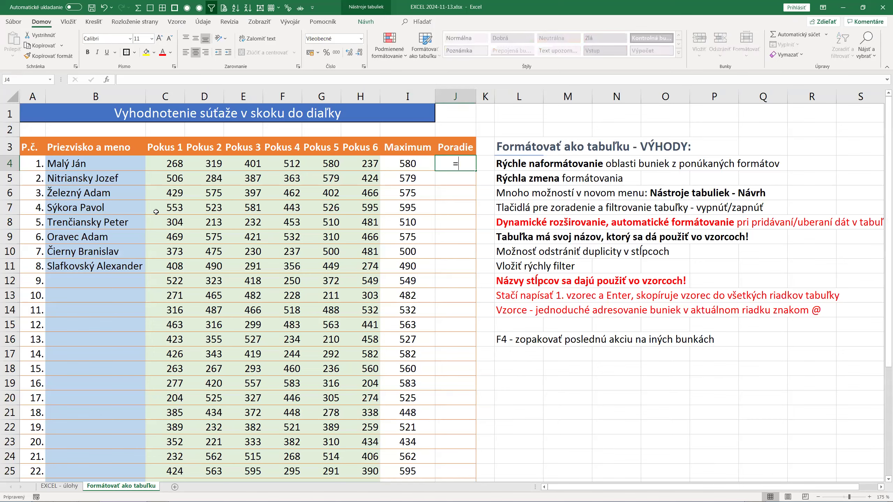
text(ran)
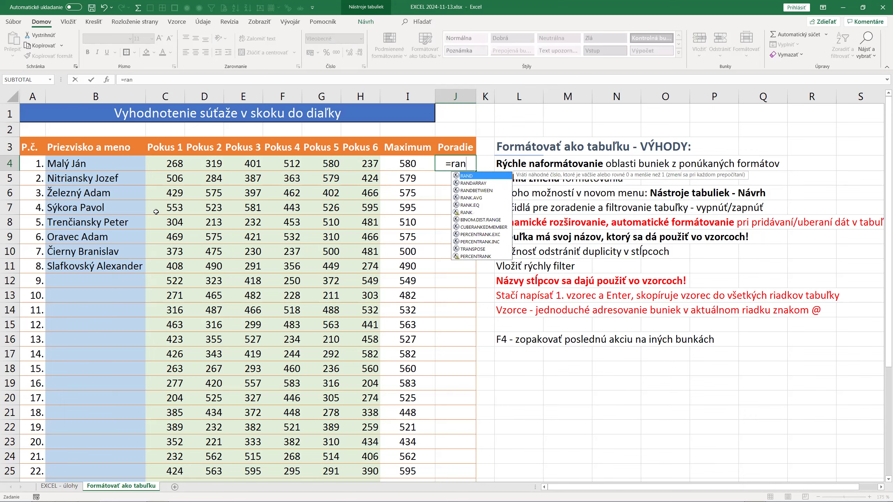
text(k)
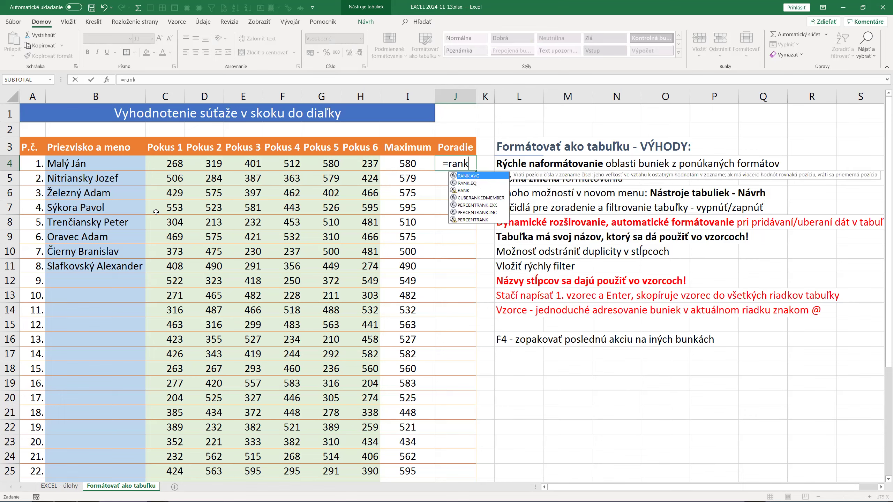
key(Down)
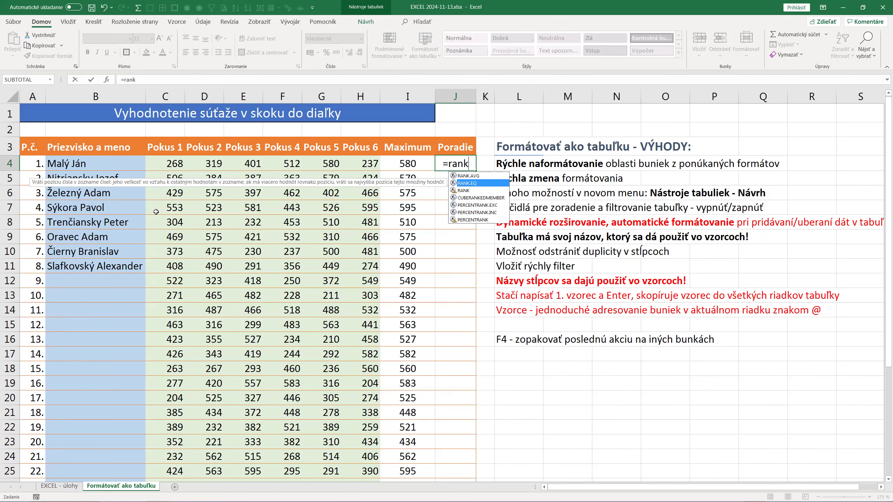
key(Tab)
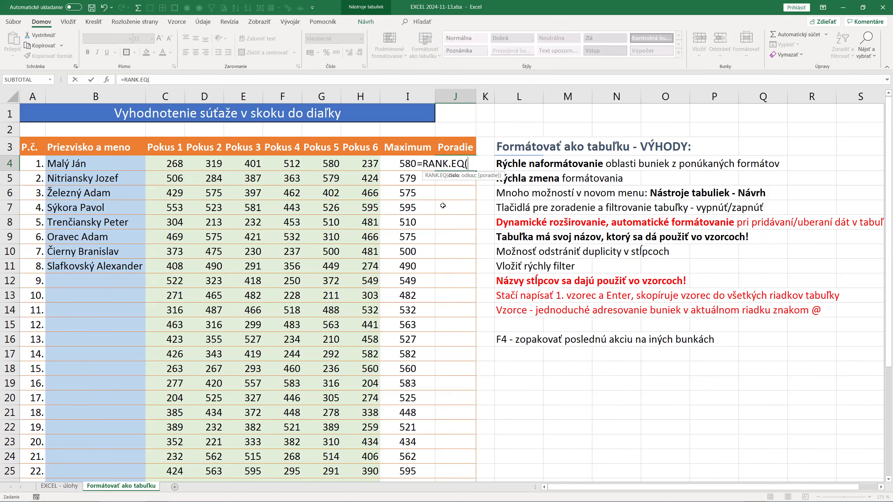
click(399, 164)
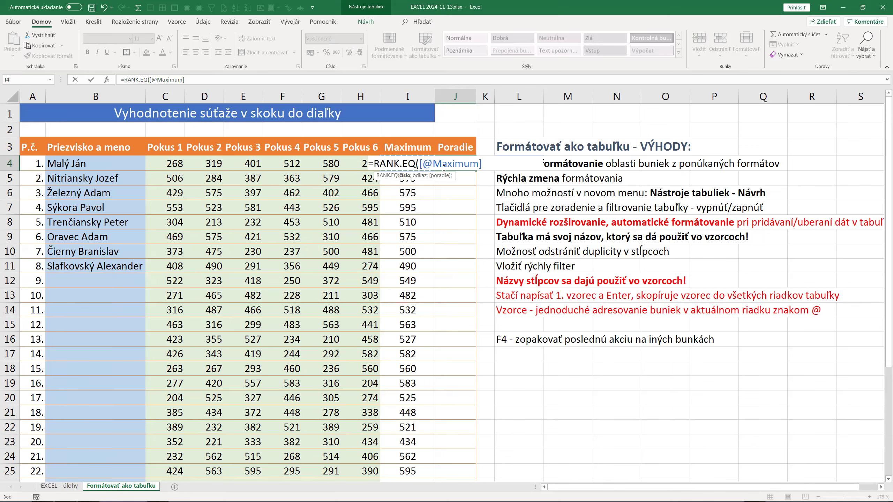
text(;)
text([)
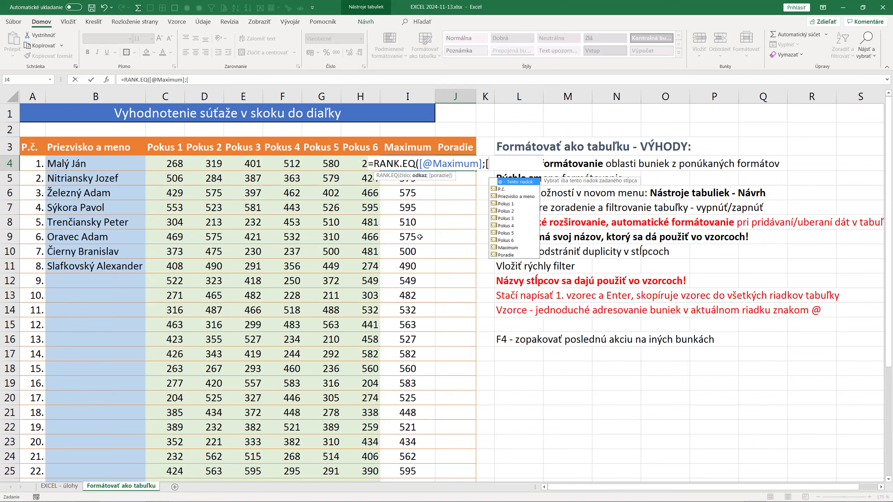
click(500, 248)
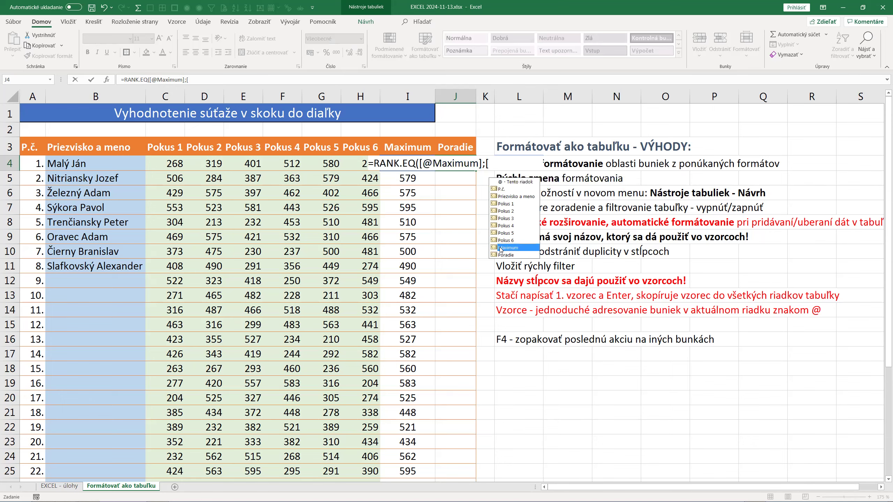
double_click(499, 249)
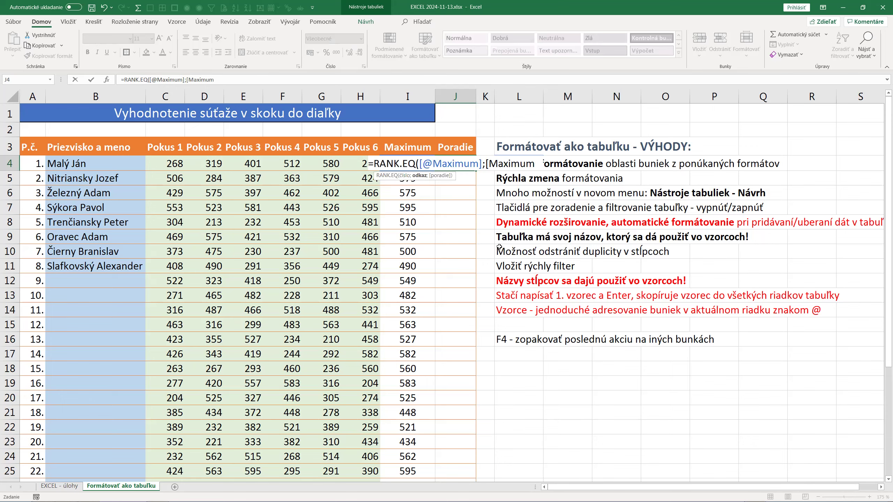
text(])
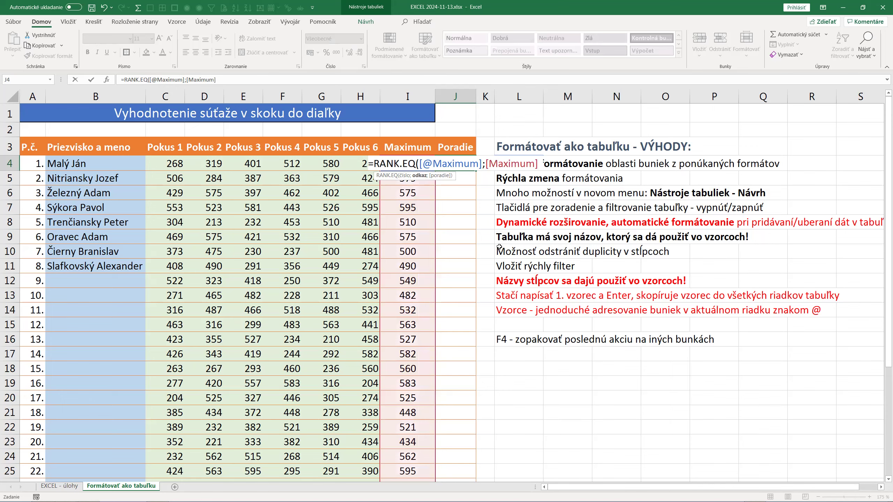
text(;)
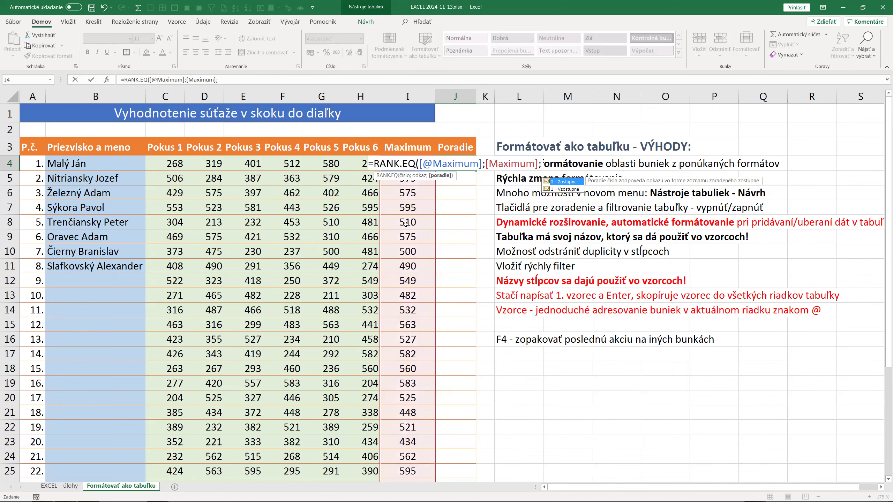
double_click(563, 182)
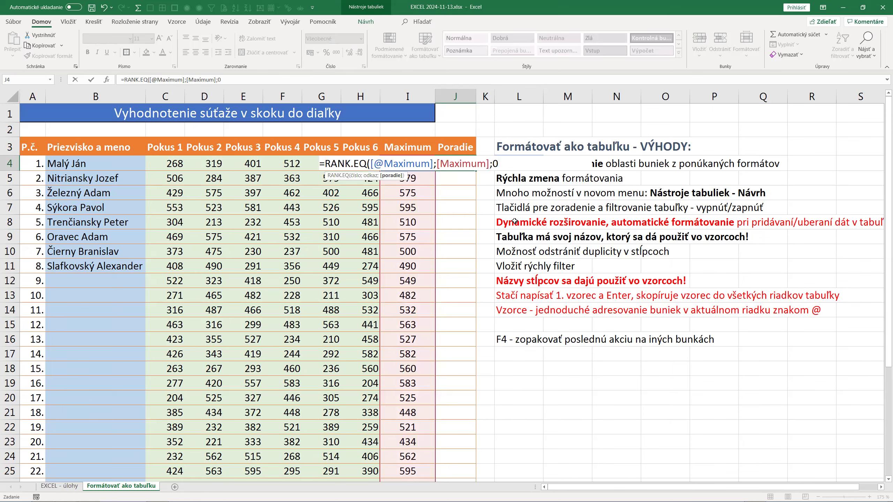
text())
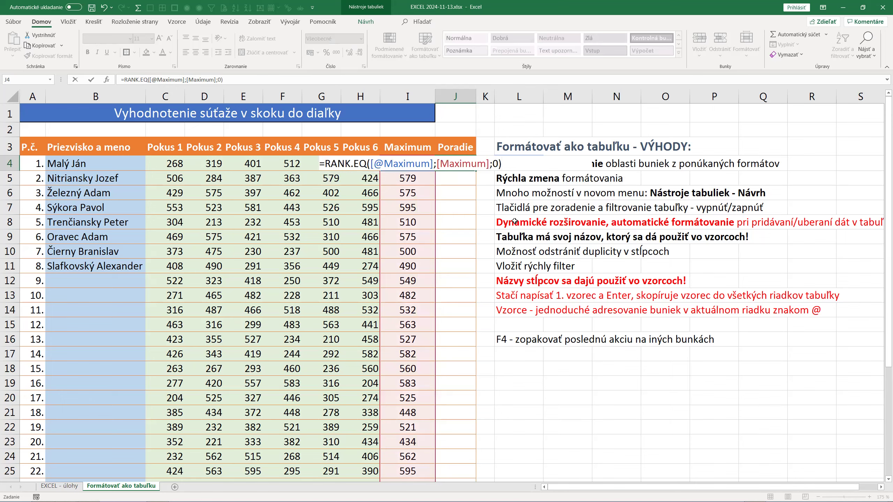
key(Return)
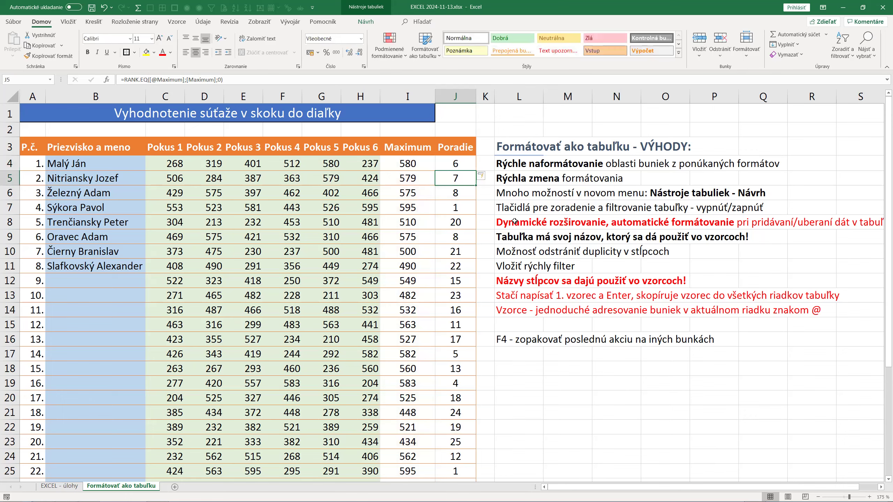
- Check the rank formula in row 7 and clear the Poradie column's total
key(Down)
key(Down)
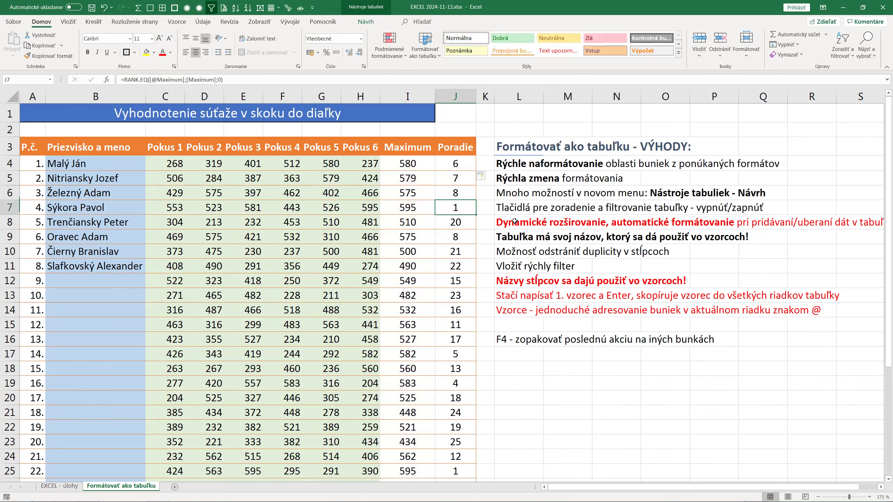
key(Left)
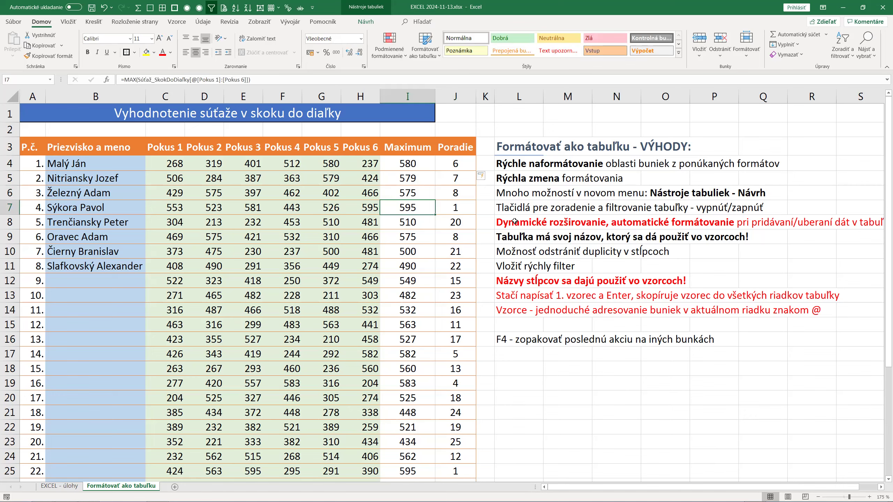
key(Right)
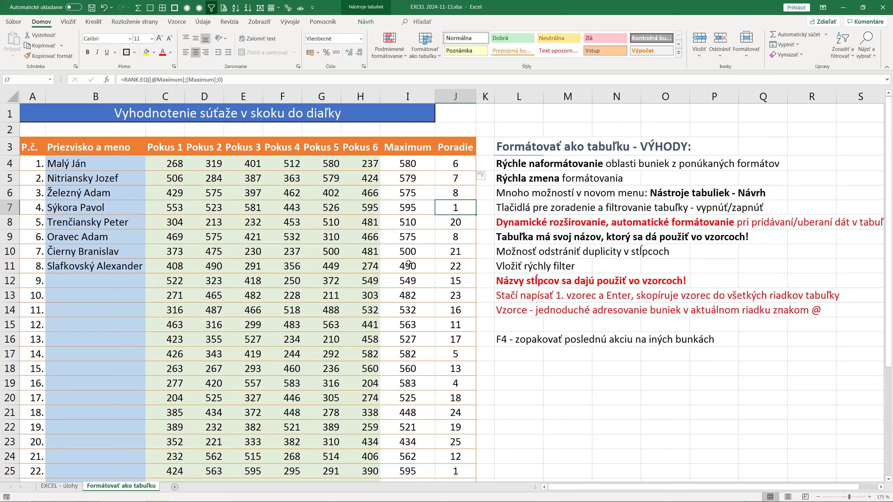
scroll(421, 259, down, 3)
scroll(439, 316, up, 1)
scroll(439, 315, down, 1)
click(454, 389)
key(Delete)
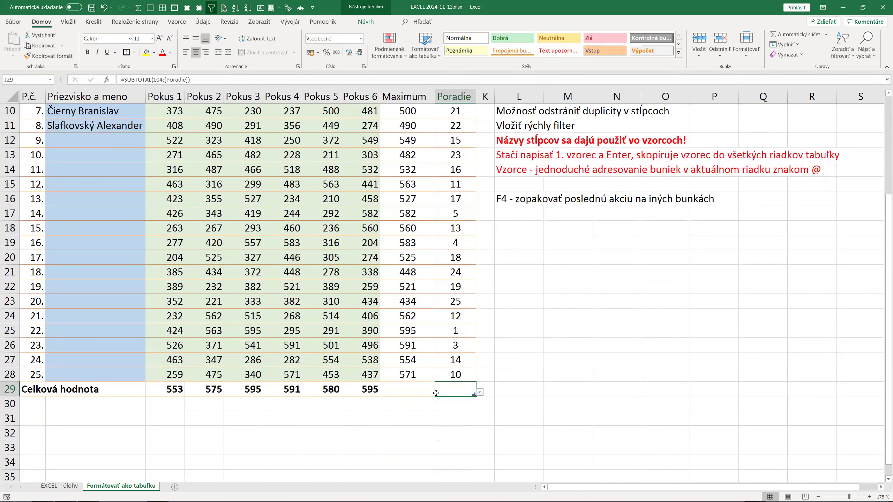
- Change the Maximum total to Priemer (Average), showing 543,32
click(416, 390)
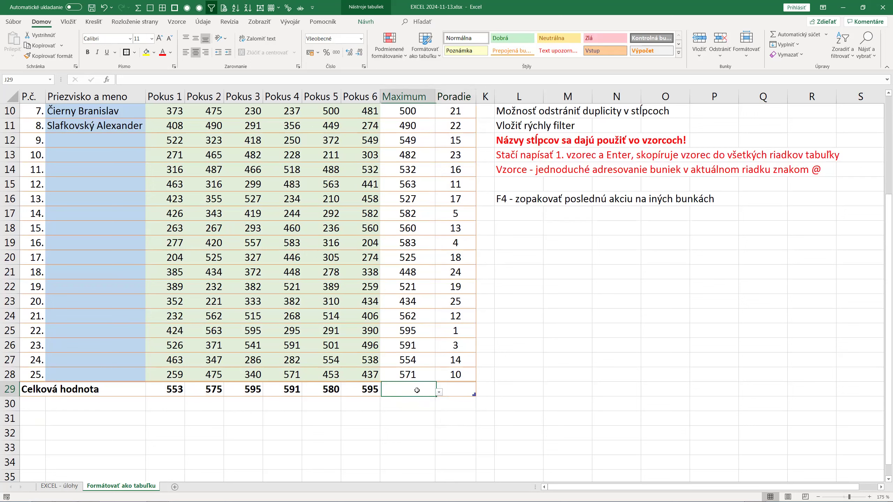
click(438, 392)
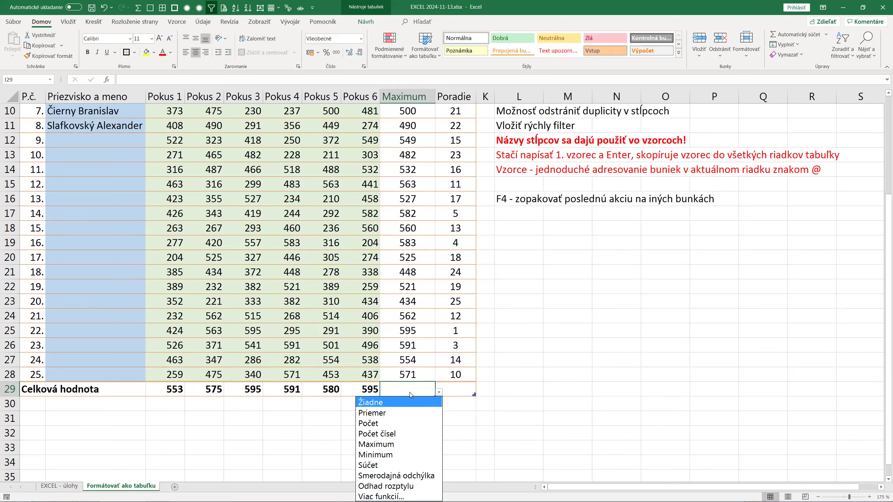
click(373, 413)
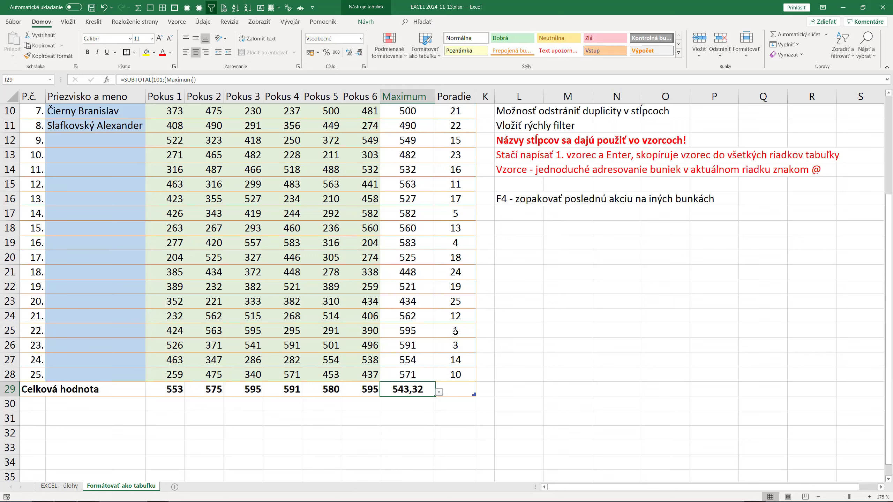
scroll(462, 336, up, 1)
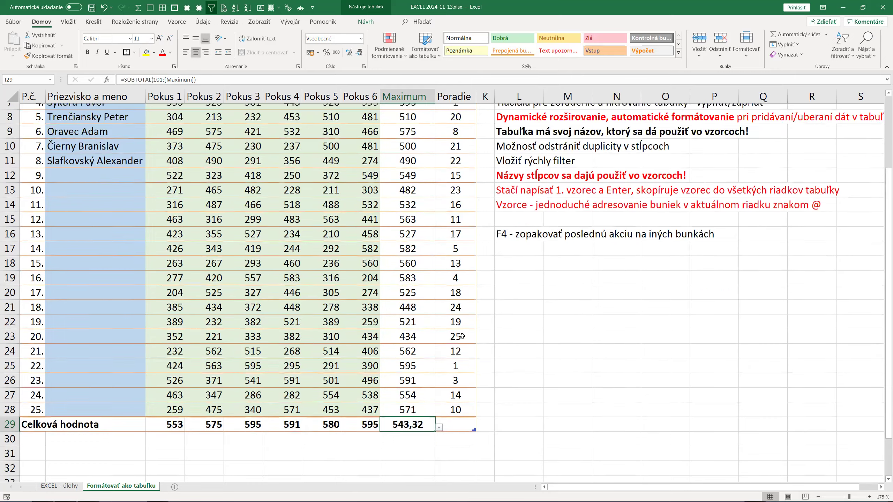
scroll(463, 337, up, 2)
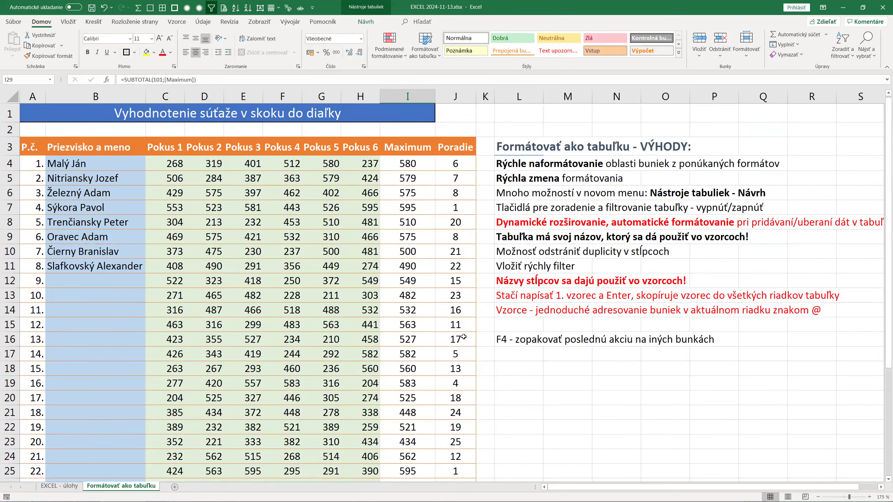
- Apply the pink Zlá cell style to the Poradie ranks in J4:J28
click(457, 170)
drag(458, 170, 466, 433)
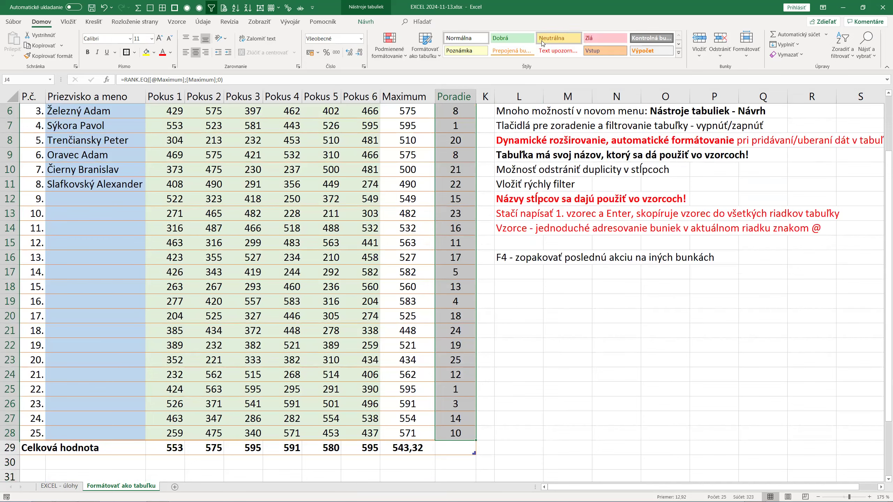
click(595, 40)
- Sort the table by Poradie in ascending order
scroll(487, 247, up, 2)
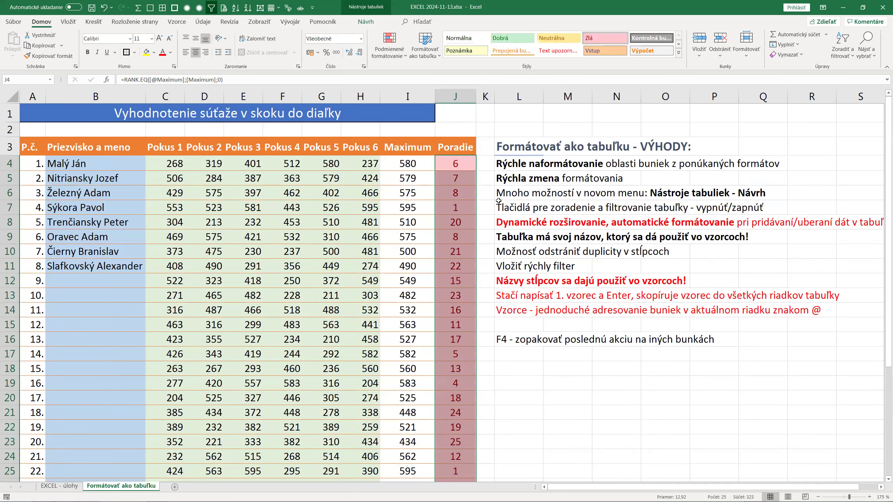
click(556, 396)
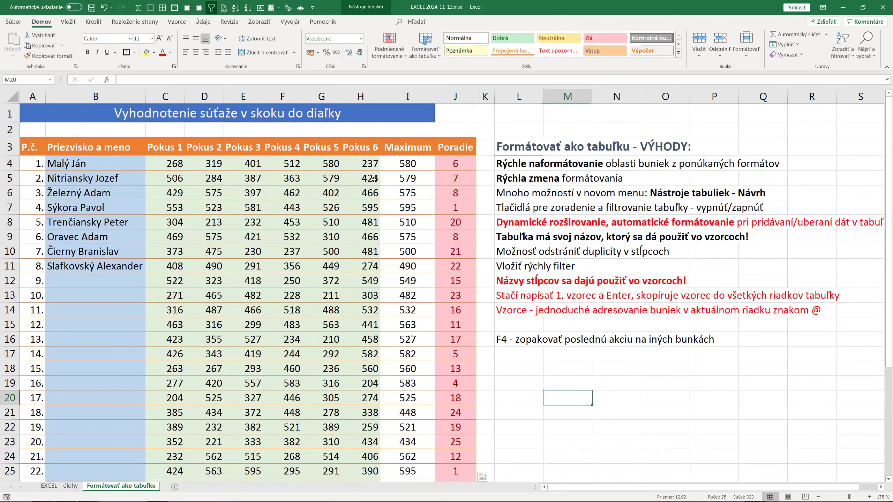
click(452, 208)
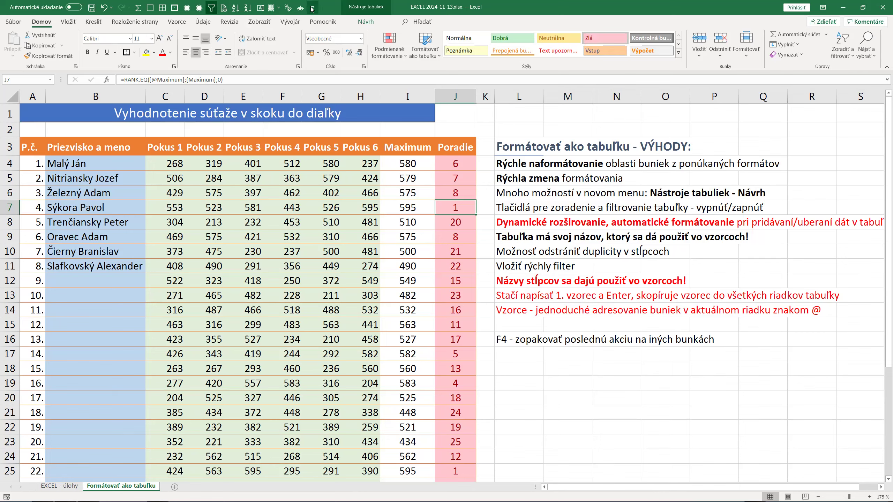
click(237, 10)
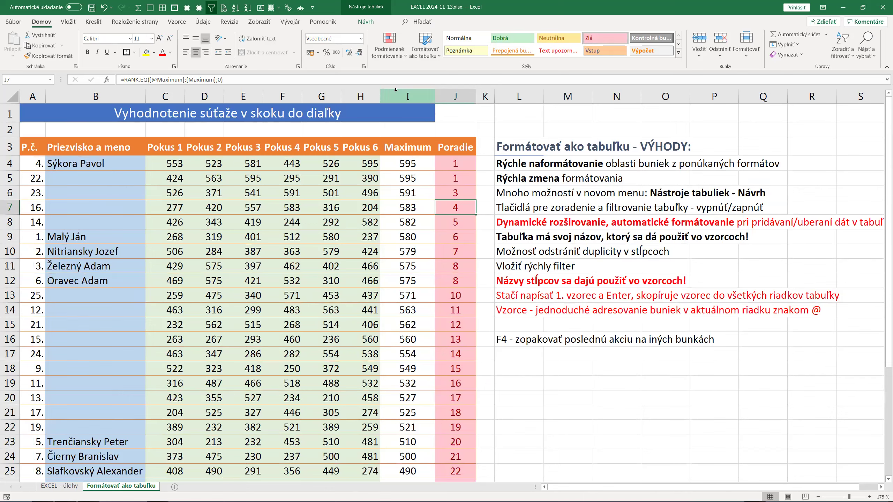
- Undo the sort and delete the attempt results for entries 9–25 (C12:H28)
click(104, 7)
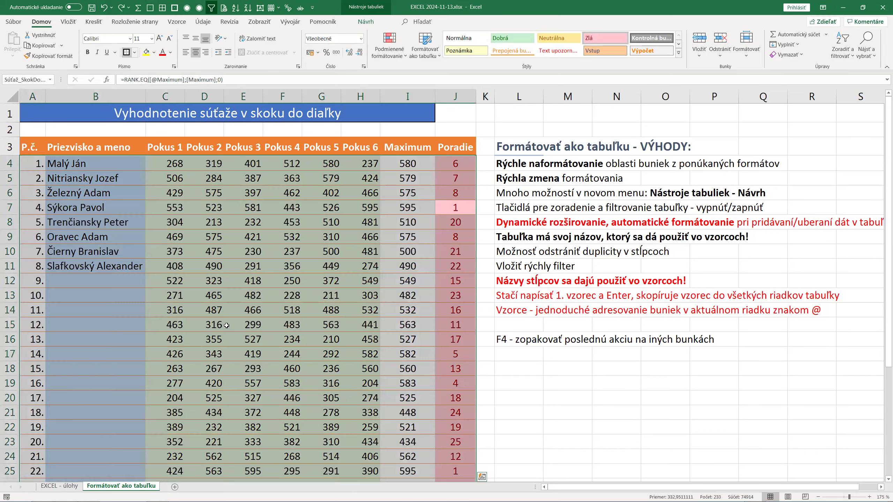
click(259, 339)
scroll(259, 339, down, 2)
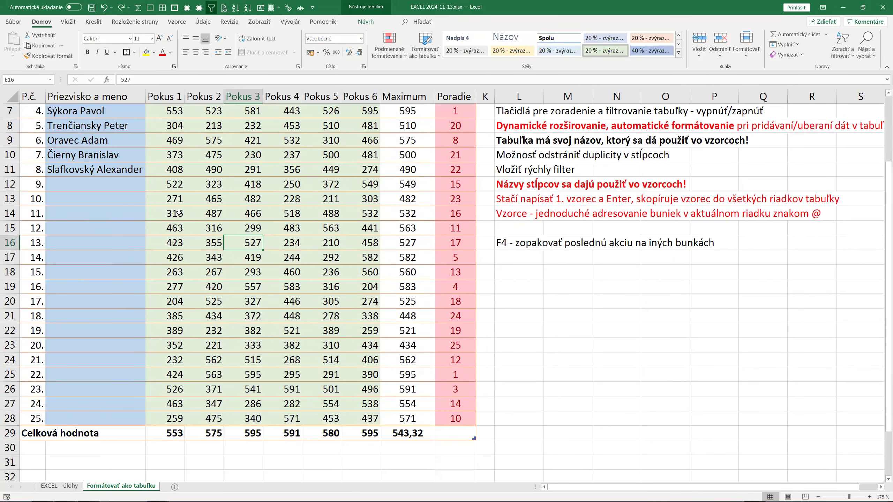
drag(169, 187, 351, 414)
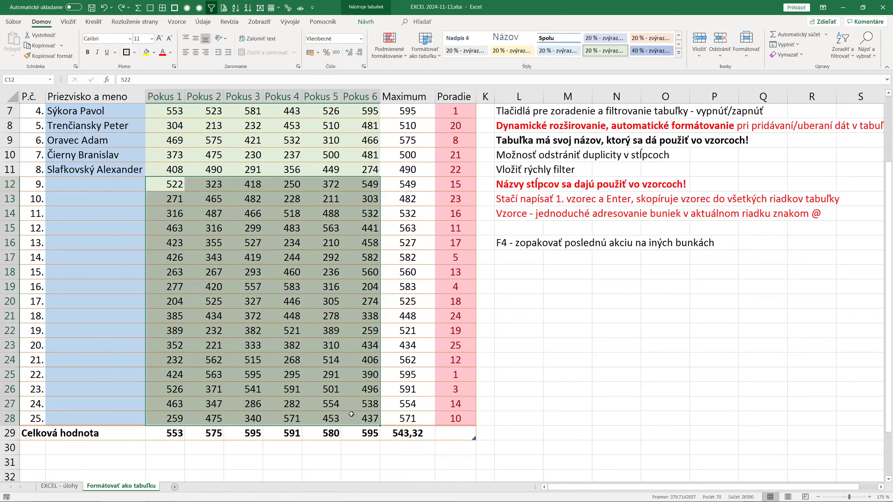
key(Delete)
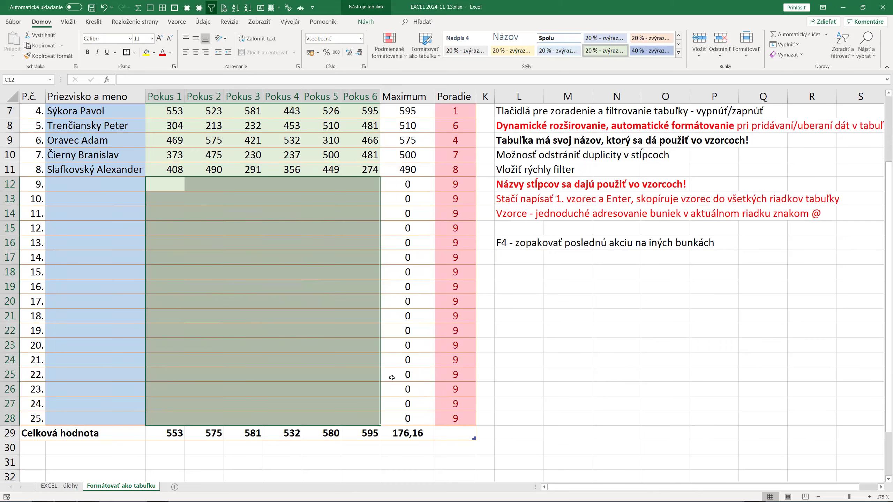
- Sort the table by Poradie ascending so the eight real jumpers rank 1–8
scroll(392, 378, up, 2)
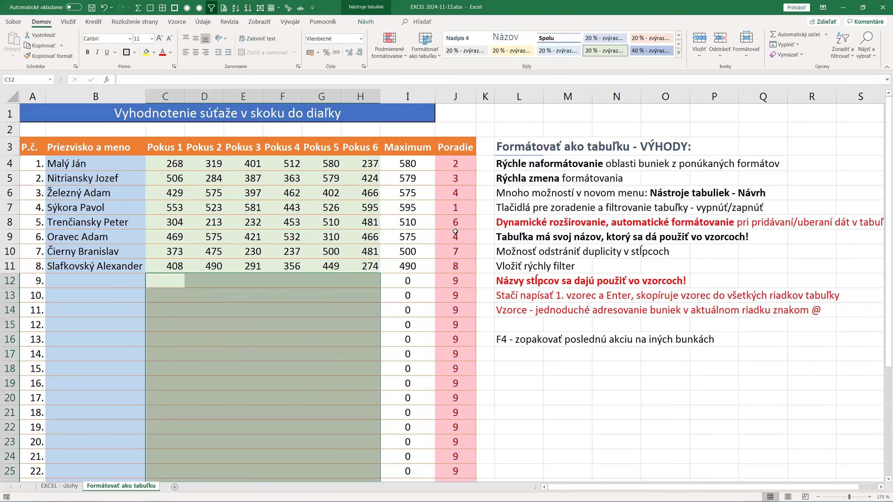
click(449, 204)
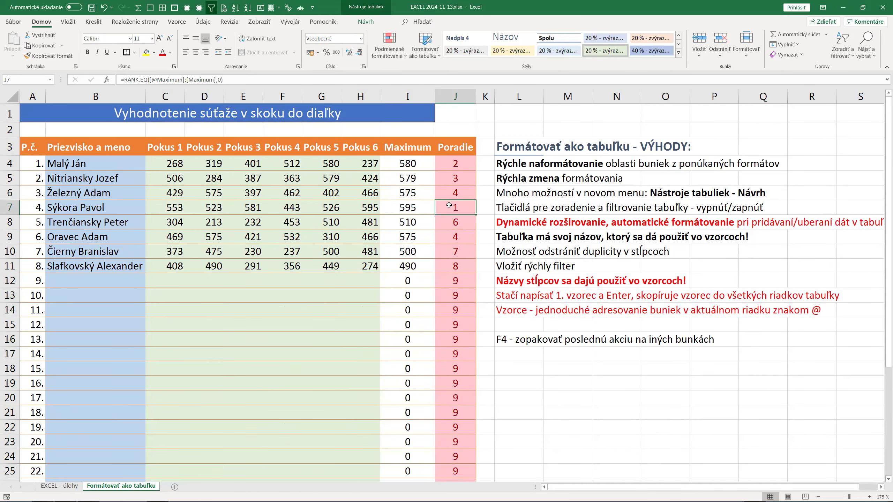
click(235, 8)
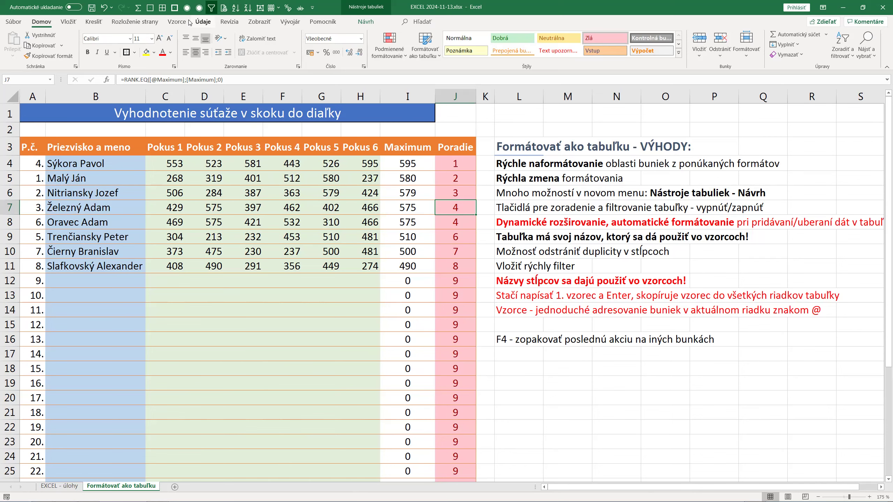
- Undo the rank sort and show the table's Návrh (Design) options
click(104, 7)
click(217, 233)
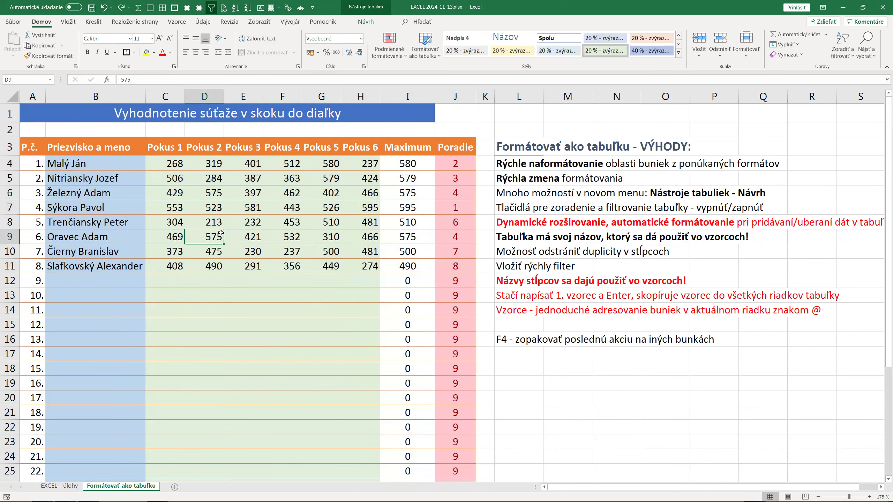
click(374, 23)
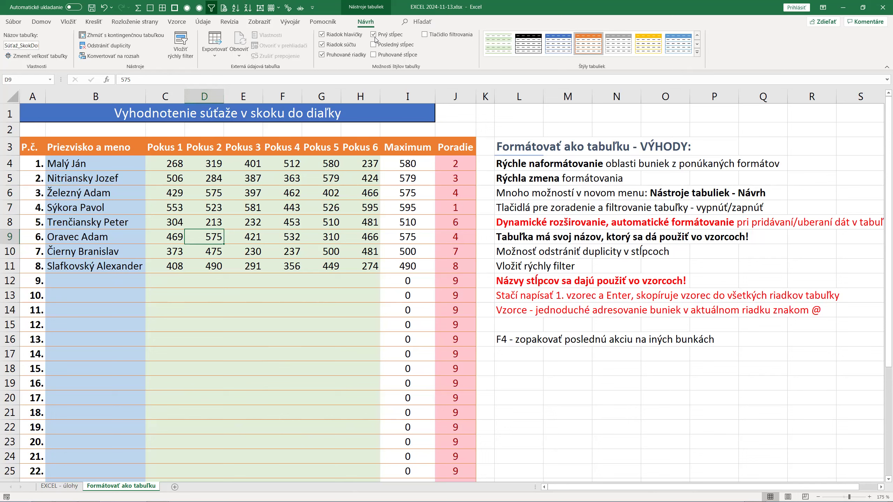
- Sort by Poradie ascending, then undo it to keep the rows in numbered order
click(455, 196)
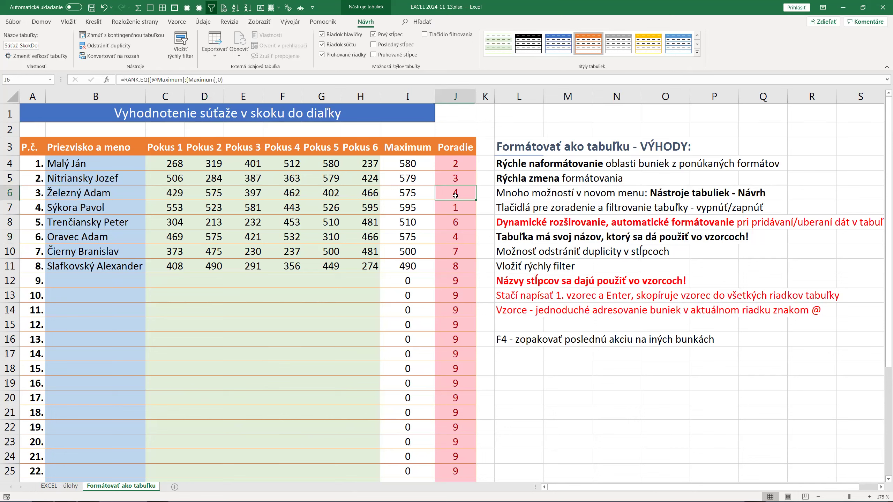
click(235, 8)
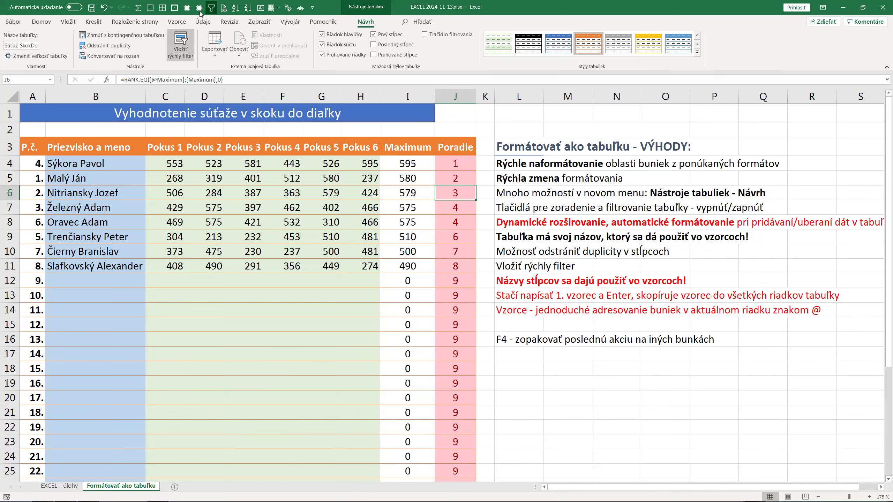
click(104, 7)
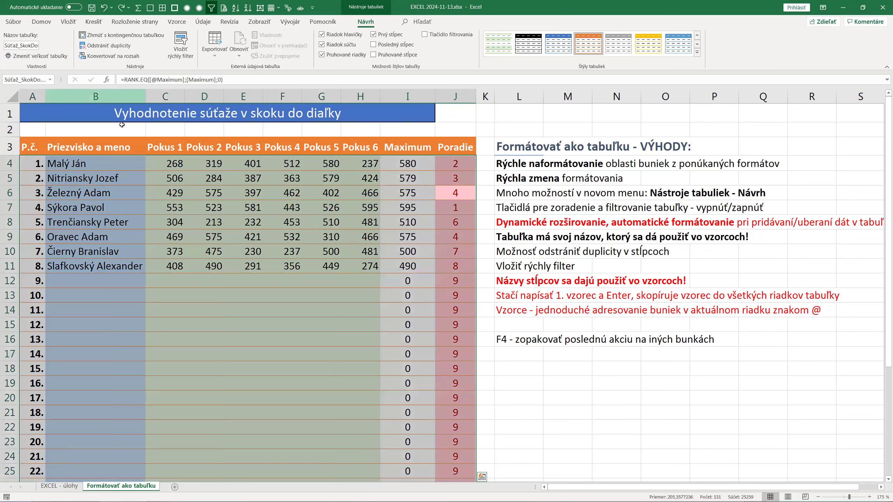
click(235, 229)
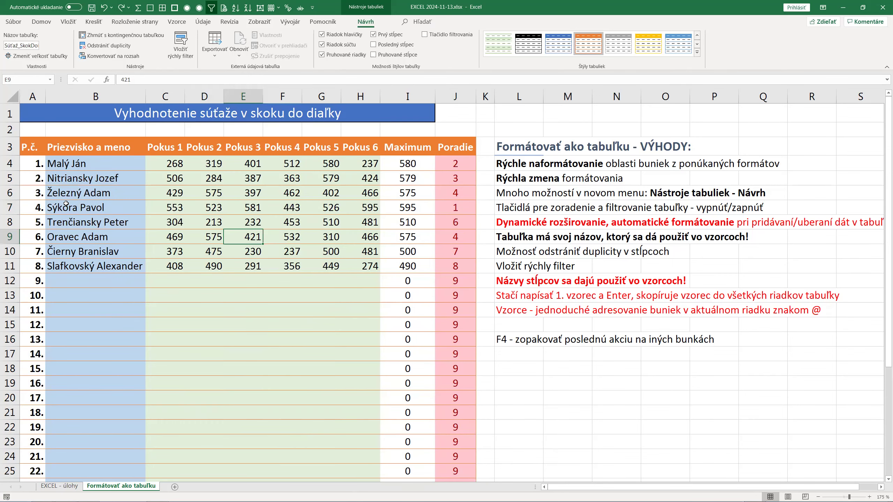
scroll(65, 199, down, 3)
scroll(65, 200, up, 1)
scroll(65, 200, up, 1)
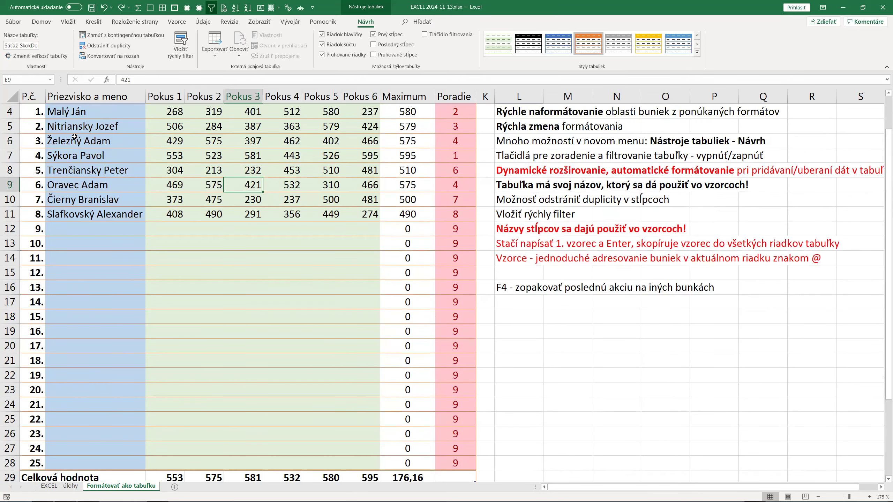
scroll(62, 95, up, 1)
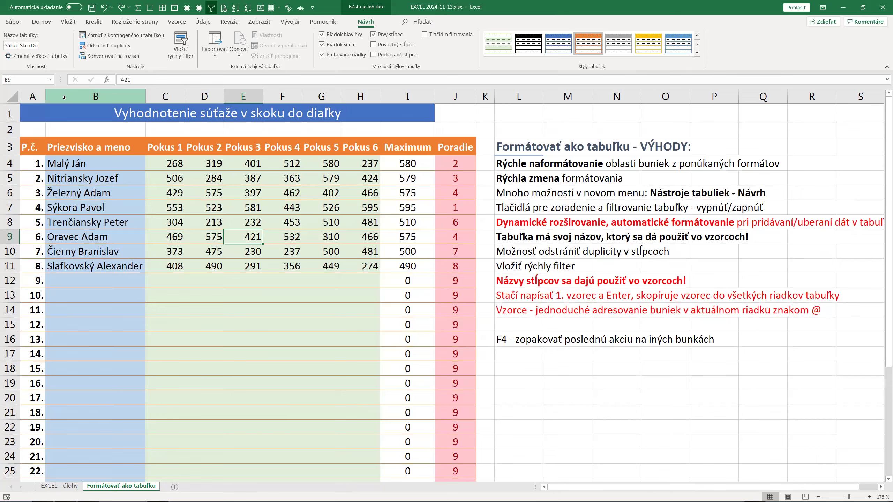
- Insert an empty table column at column B and hide it
right_click(64, 97)
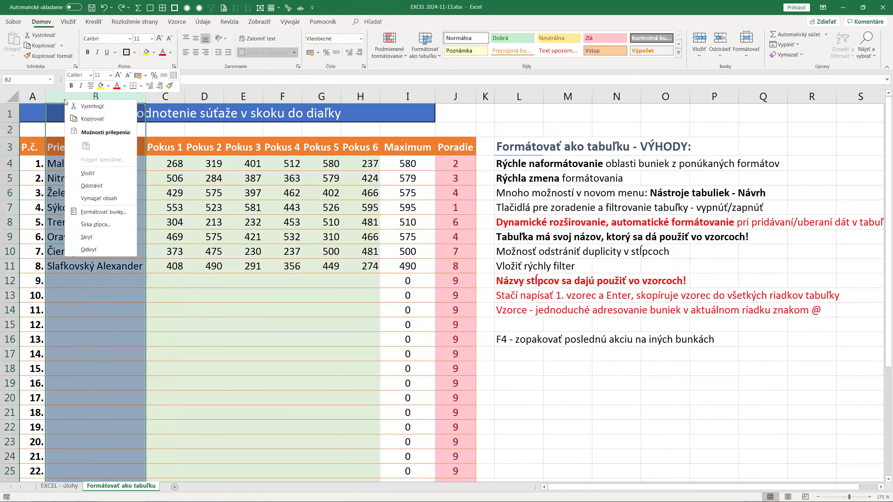
click(80, 169)
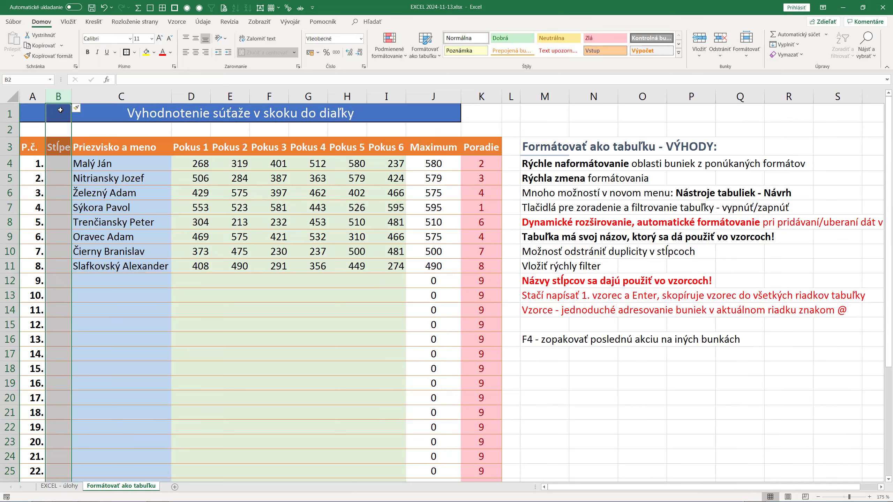
right_click(60, 98)
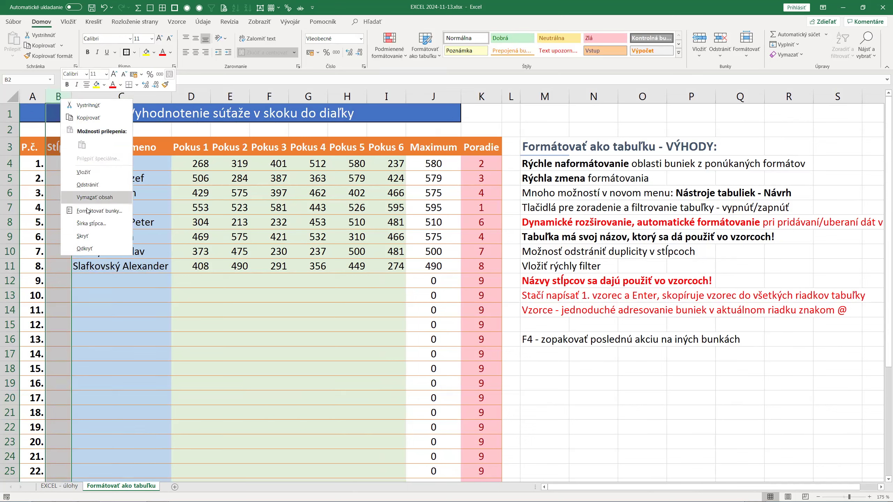
click(83, 237)
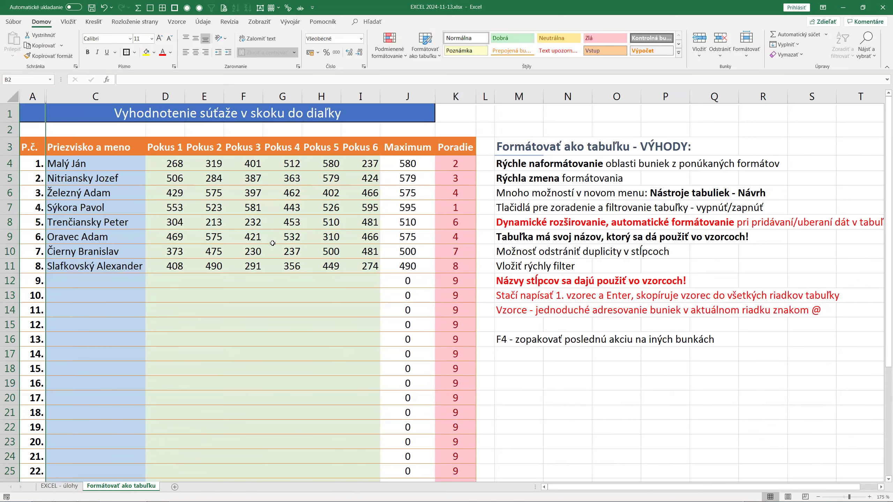
- Sort by Poradie and undo it, then unhide the empty column B
click(448, 189)
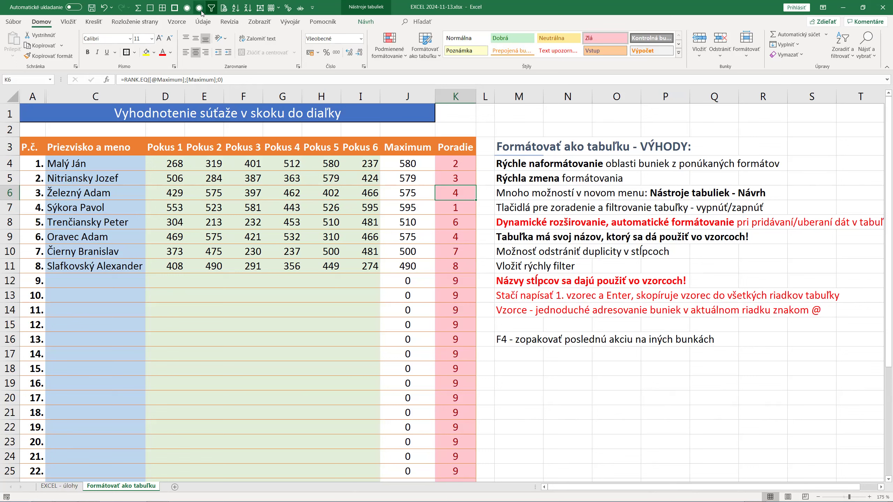
click(235, 10)
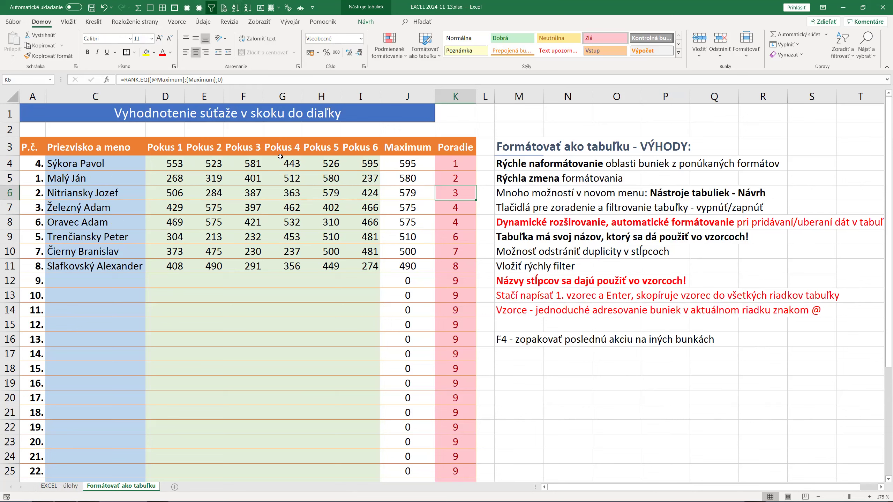
key(ctrl+z)
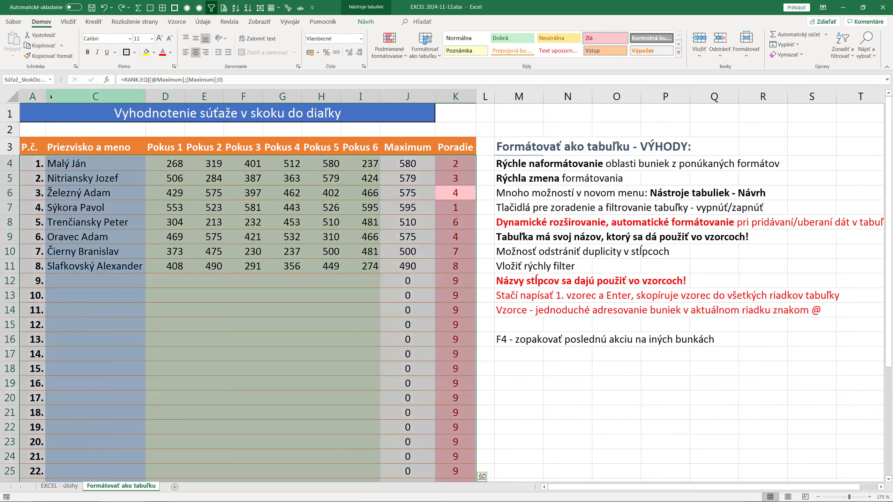
drag(36, 97, 57, 98)
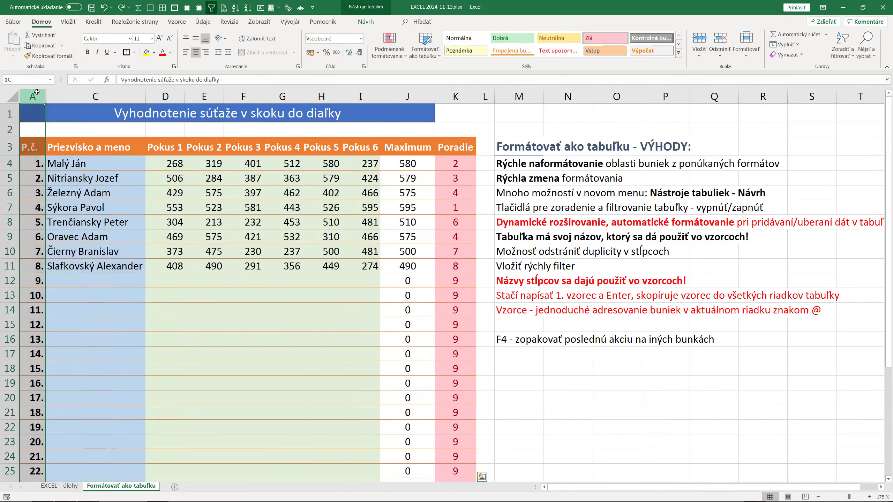
right_click(57, 98)
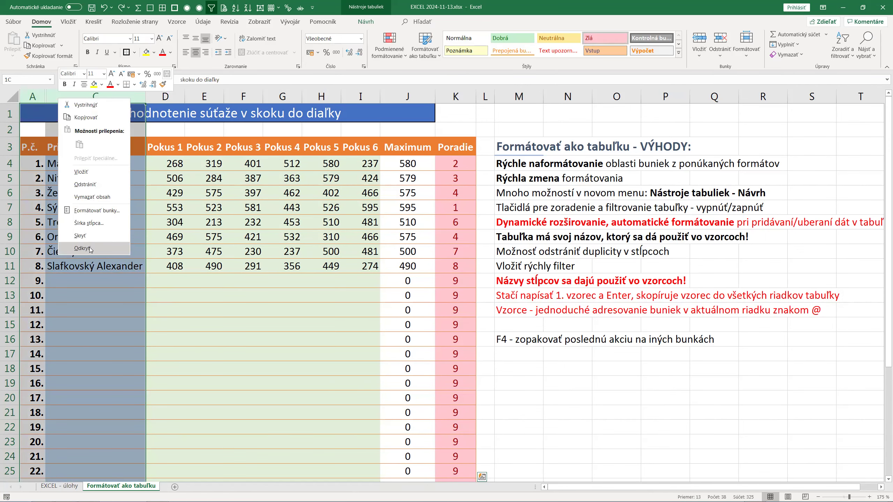
click(91, 248)
click(61, 146)
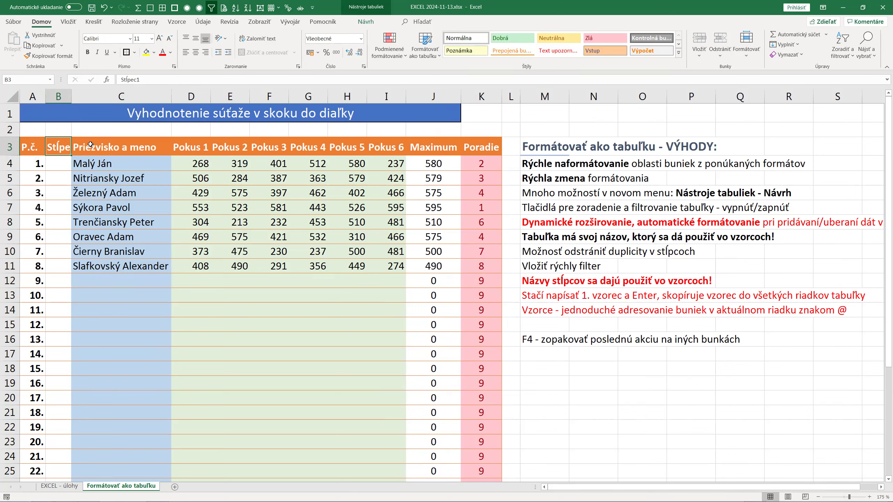
- Delete the empty Stĺpec1 column B so names sit beside P.č
right_click(62, 116)
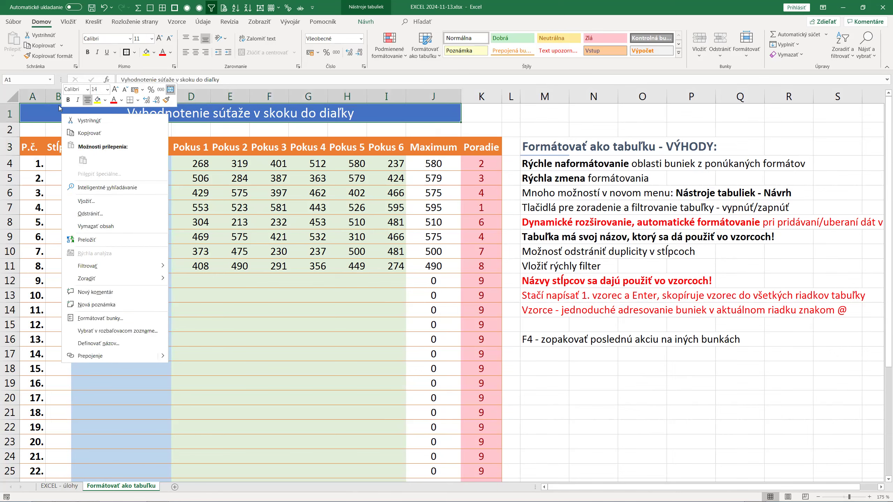
click(58, 98)
right_click(59, 98)
click(70, 184)
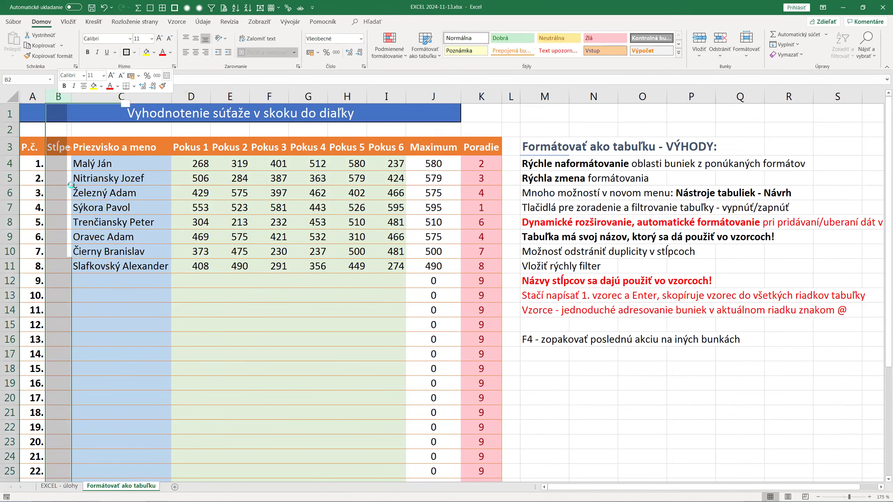
click(91, 207)
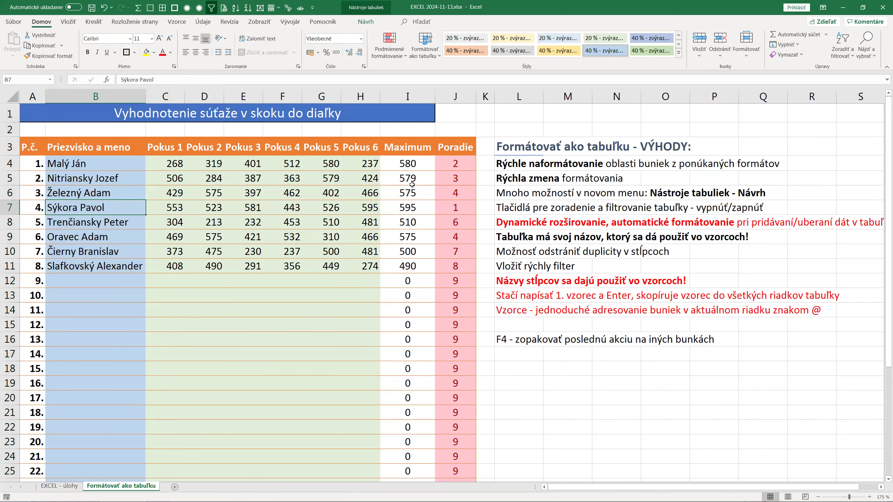
- Check the totals row, then show the Návrh (Design) options for the long-jump table
scroll(412, 184, down, 1)
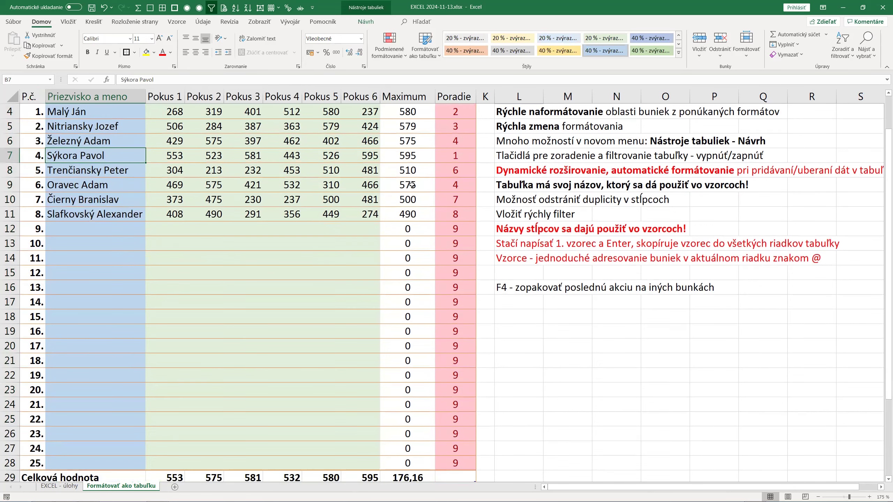
ctrl+scroll(412, 184, up, 1)
scroll(412, 184, up, 1)
ctrl+scroll(413, 183, down, 1)
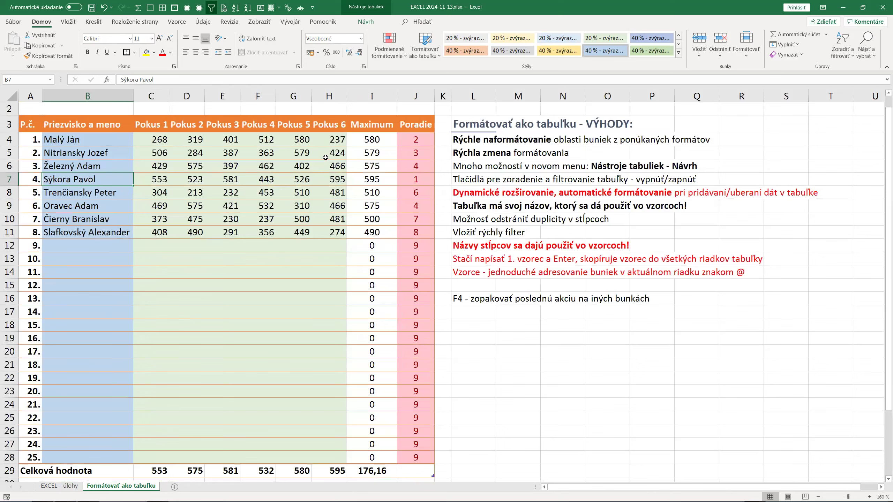
click(365, 22)
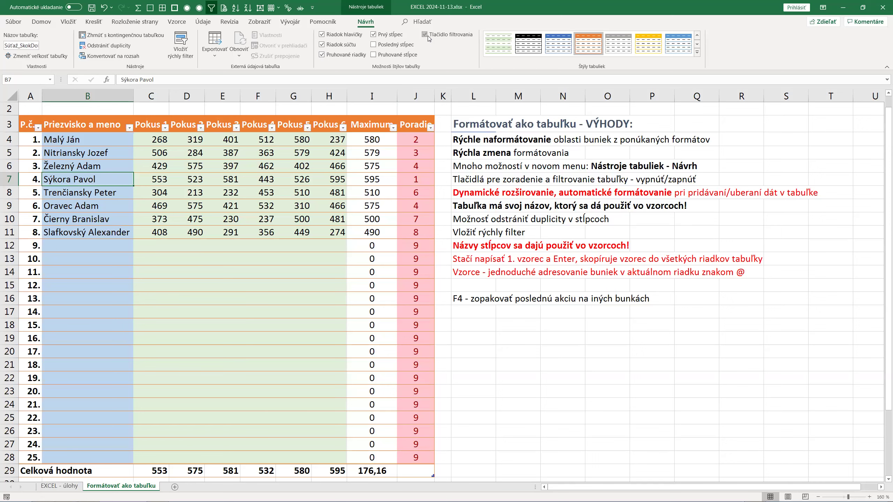
- Try sorting the table by Poradie smallest first, then undo the sort
click(430, 129)
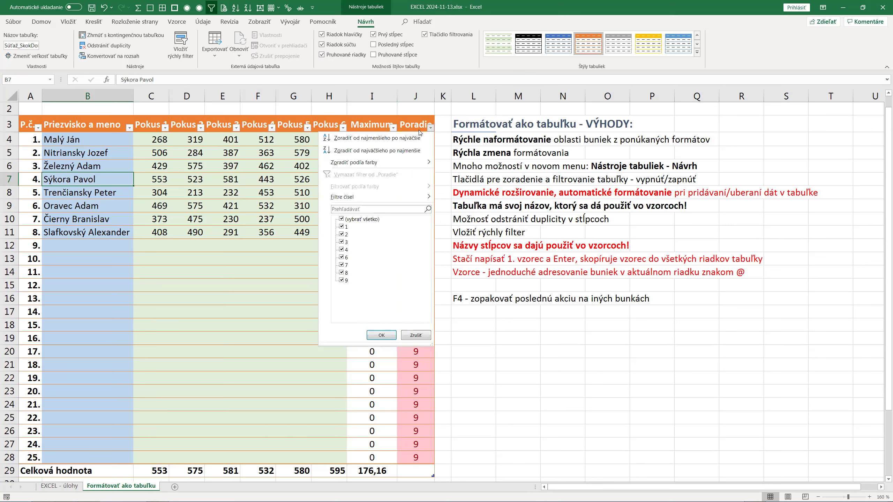
click(344, 141)
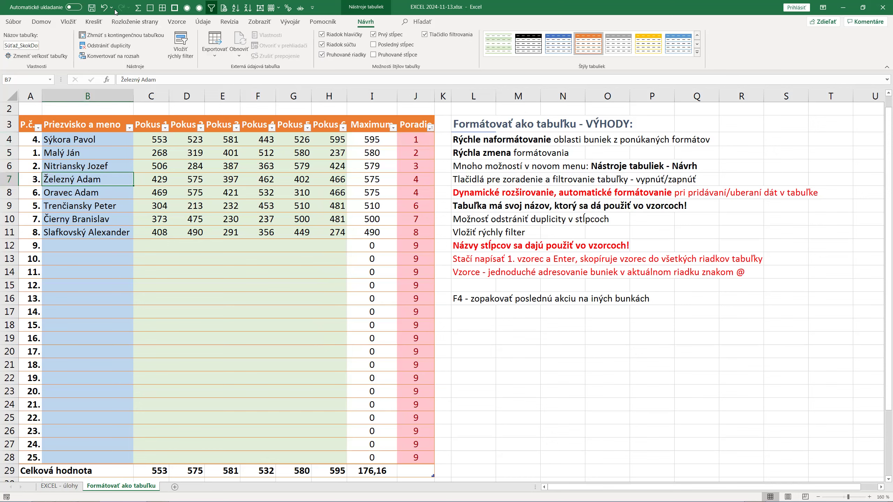
click(103, 7)
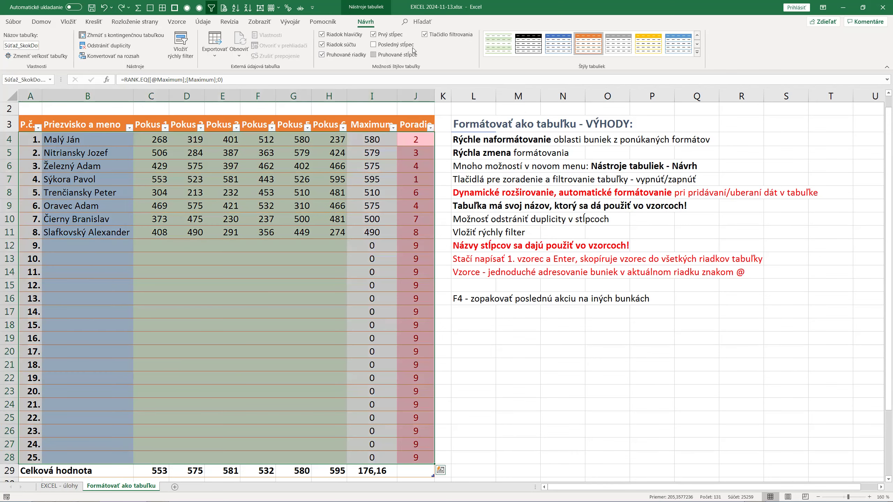
- Turn off the filter buttons and banded rows, and make the last column Poradie bold
click(428, 37)
click(343, 56)
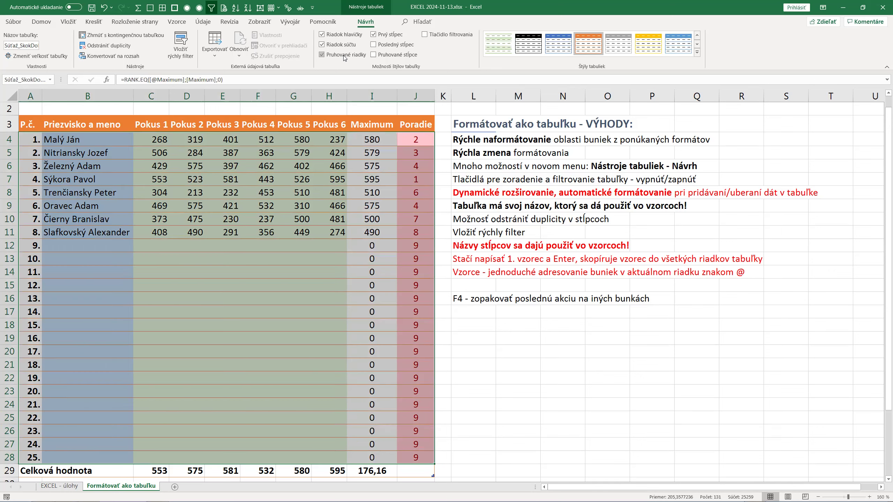
click(382, 44)
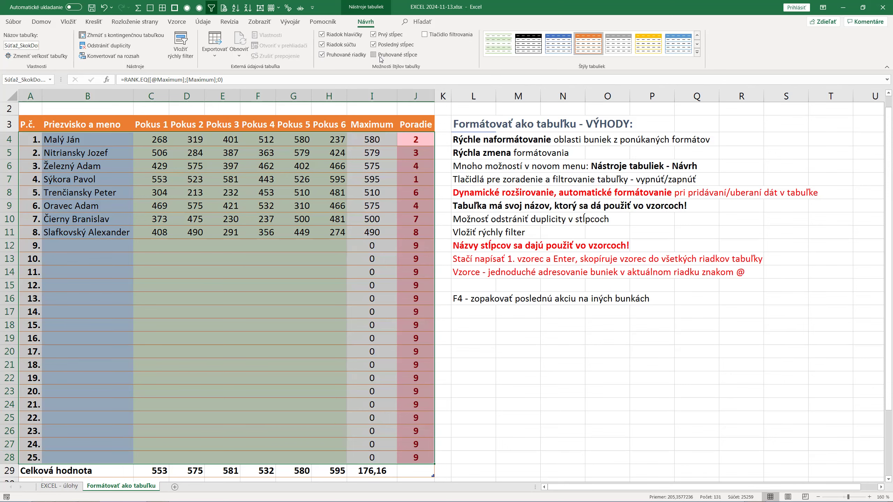
- Check the Maximum formula and select the table data B3:J28 from the header row
click(390, 220)
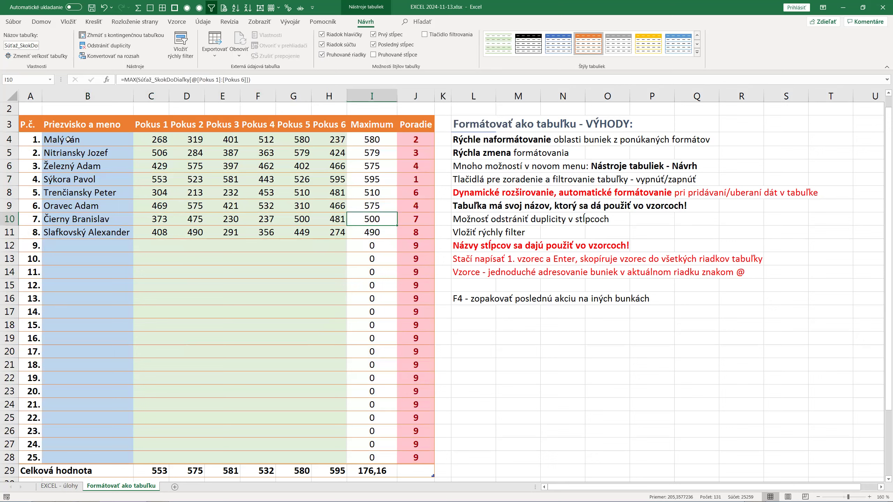
mouse_move(76, 128)
mouse_down()
mouse_move(382, 383)
mouse_move(418, 457)
mouse_up()
click(41, 22)
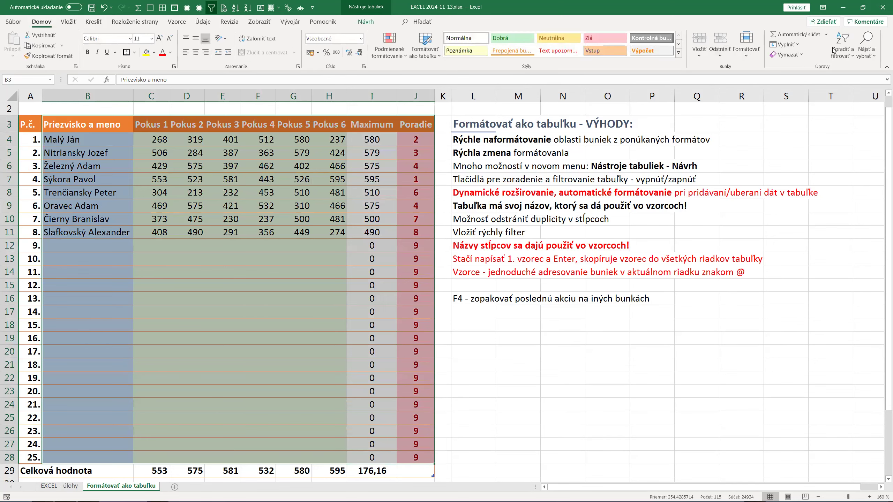
- Custom-sort the long-jump table by Poradie, smallest to largest, so rank 1 is on top
click(836, 50)
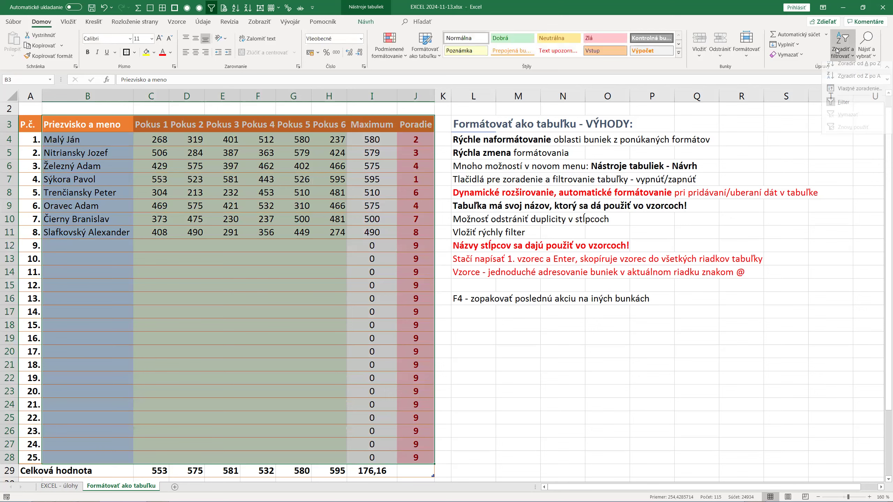
click(848, 94)
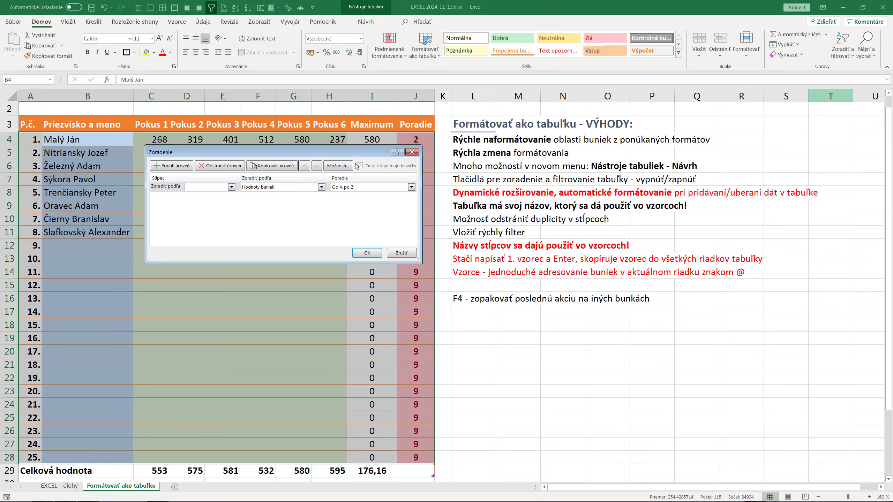
click(230, 187)
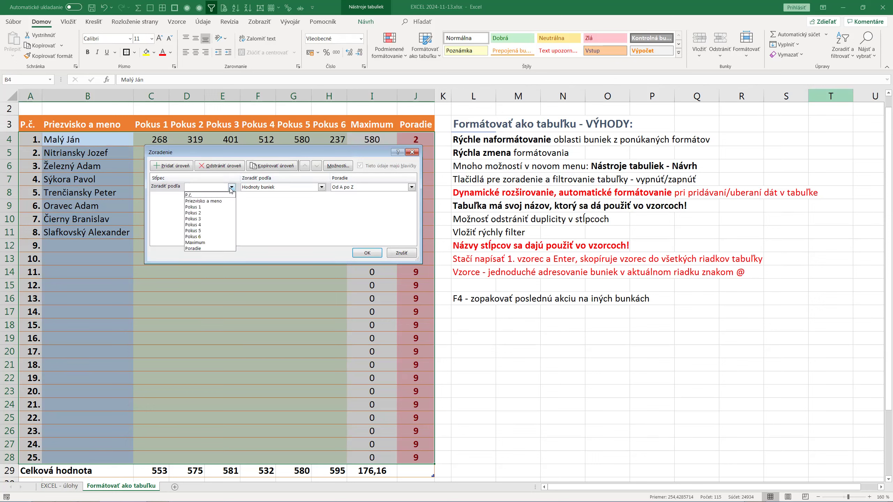
click(206, 249)
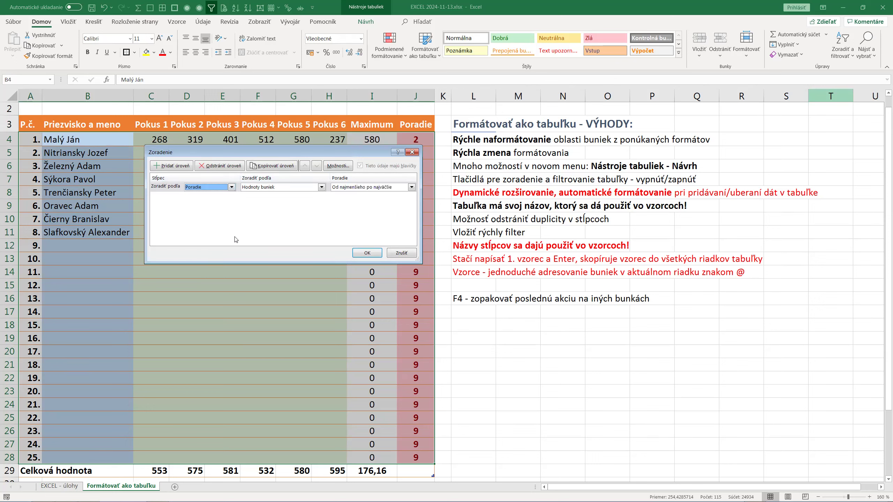
click(365, 253)
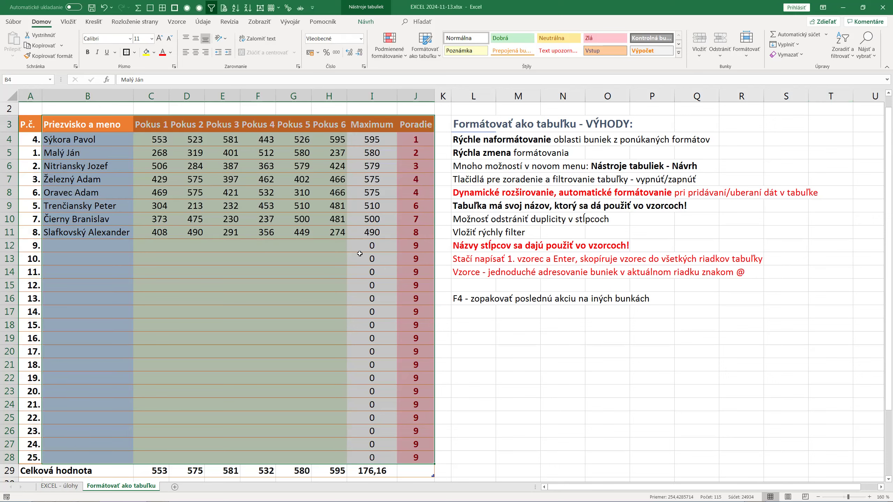
key(Up)
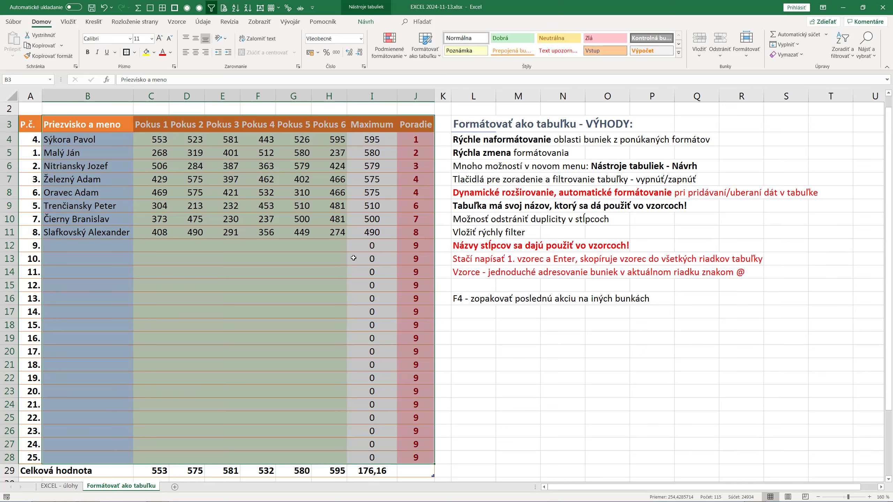
- Fill the P.č. column from A4 with a 1–8 series down the ranked list
click(353, 258)
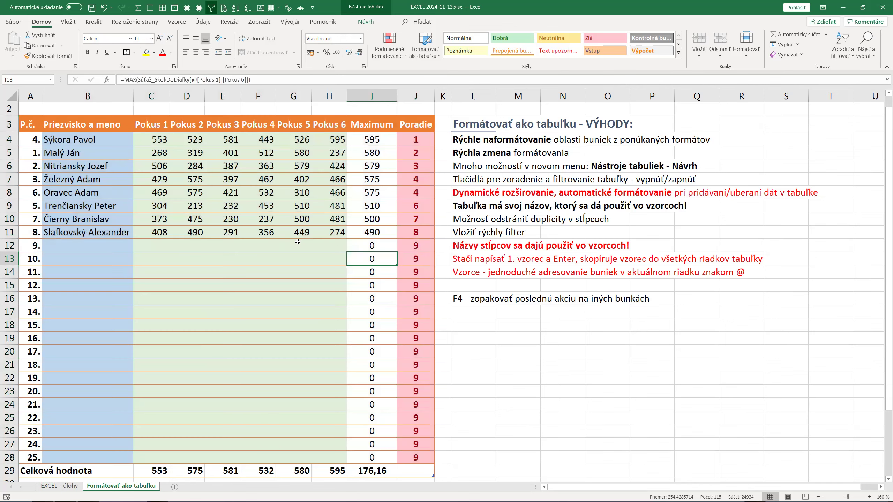
click(24, 138)
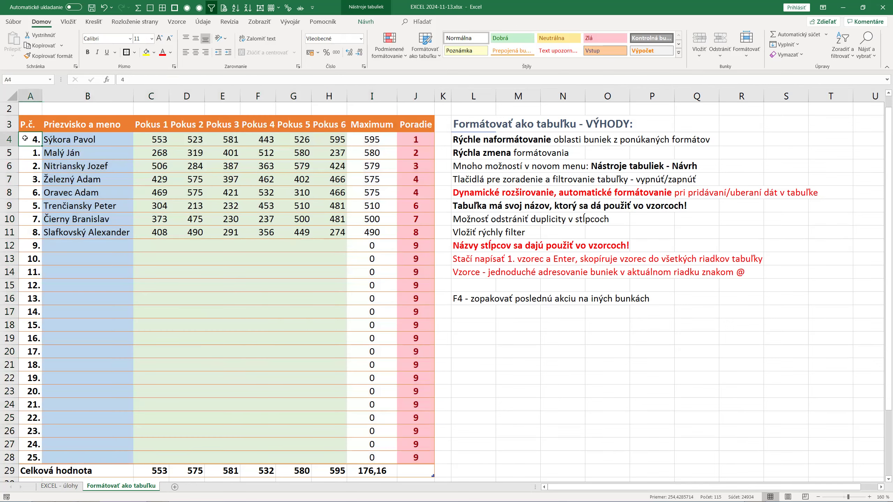
key(ctrl+z)
drag(25, 138, 39, 263)
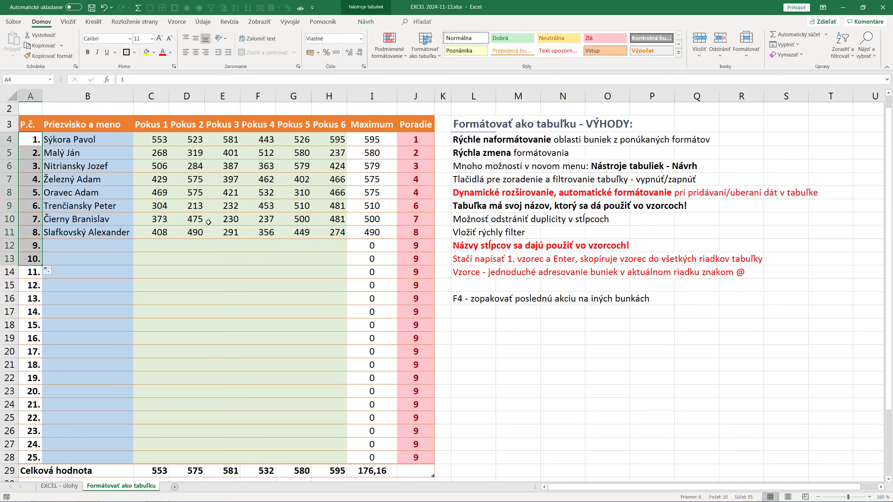
click(76, 165)
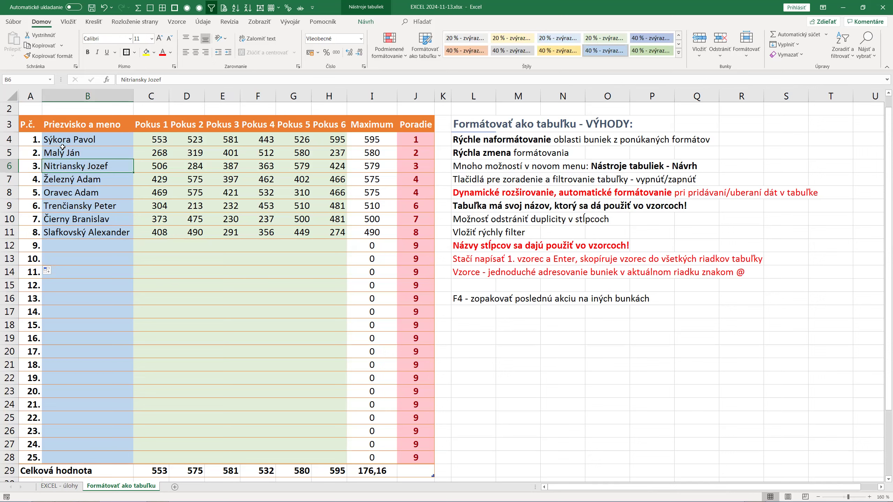
mouse_move(35, 140)
mouse_down()
mouse_move(31, 266)
mouse_move(35, 139)
mouse_up()
click(182, 178)
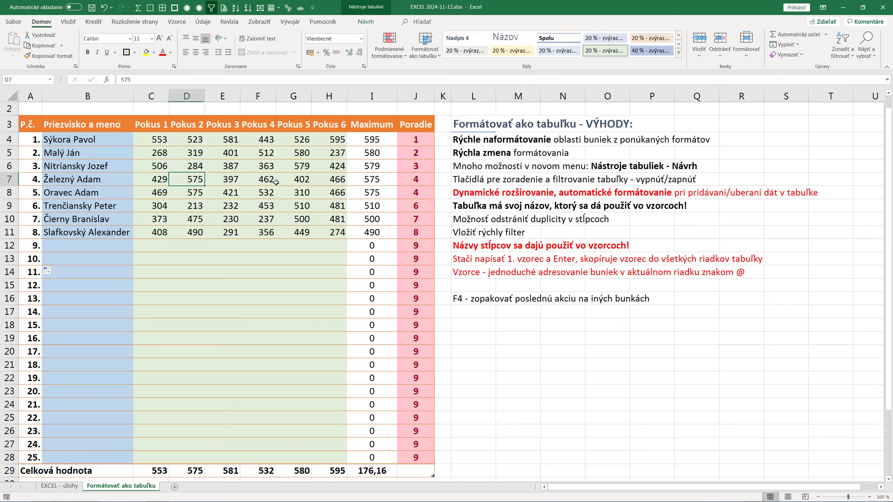
- Inspect the RANK.EQ formula in Poradie, then show the long-jump table's Návrh options
click(418, 181)
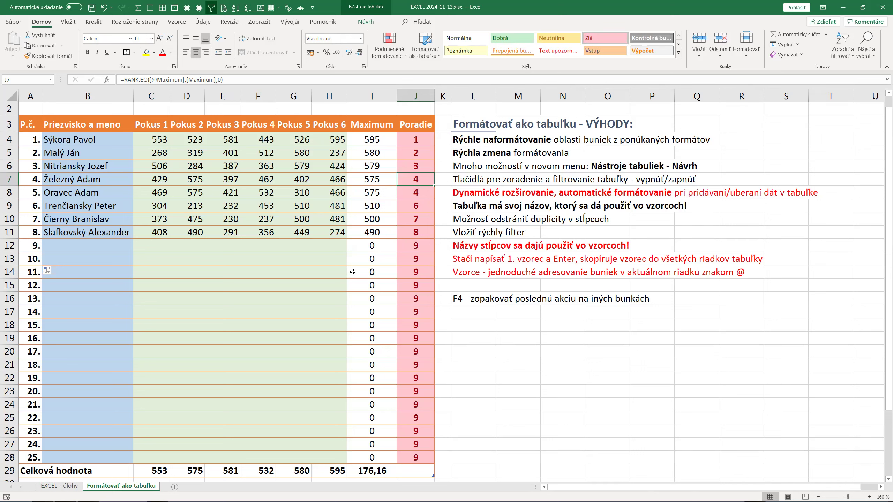
scroll(345, 276, up, 1)
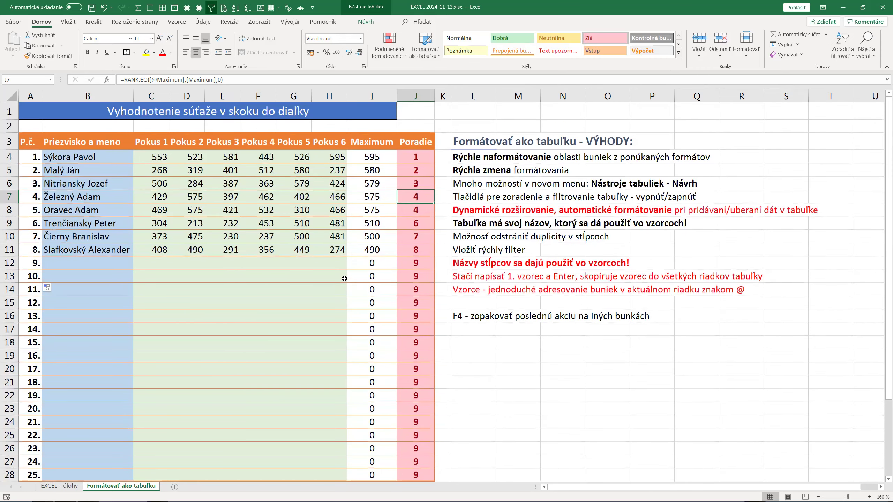
click(302, 247)
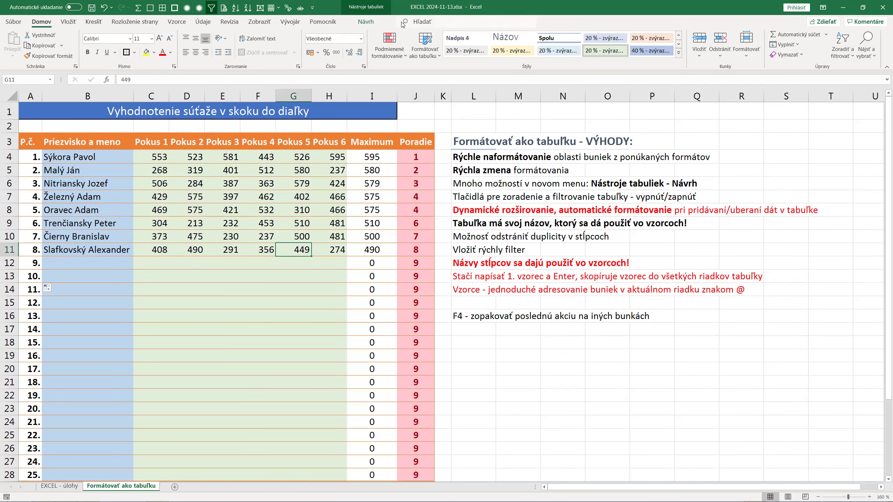
click(363, 23)
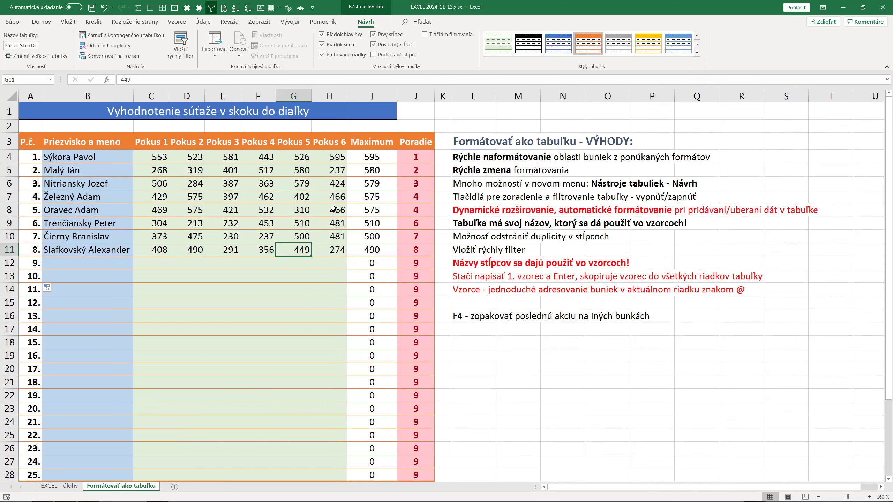
- Save the workbook and convert the long-jump table to a normal range, confirming with Áno
key(ctrl+s)
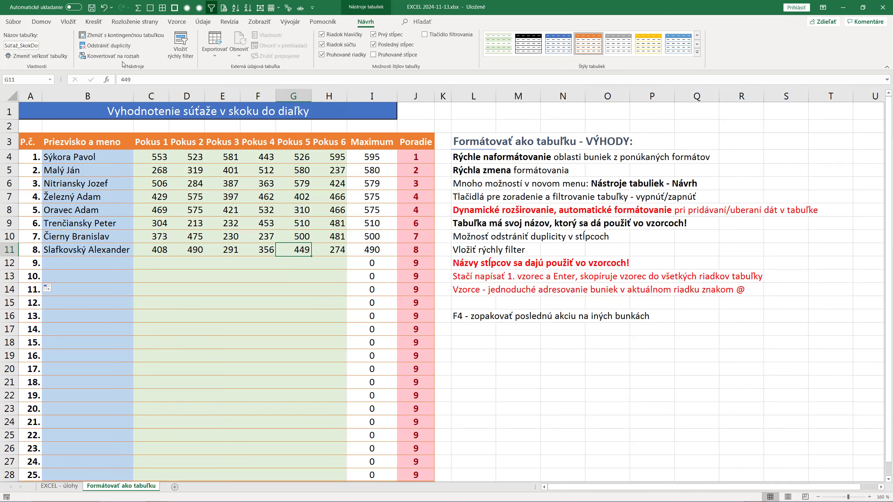
click(120, 59)
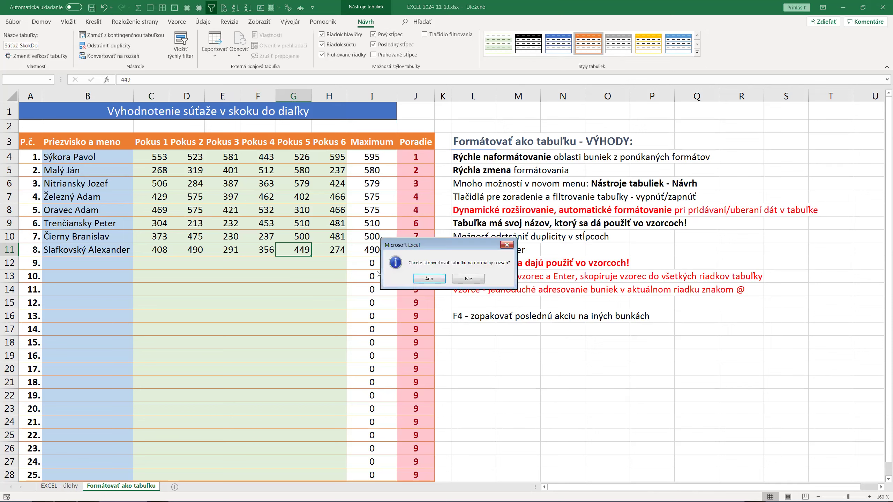
click(431, 279)
click(320, 297)
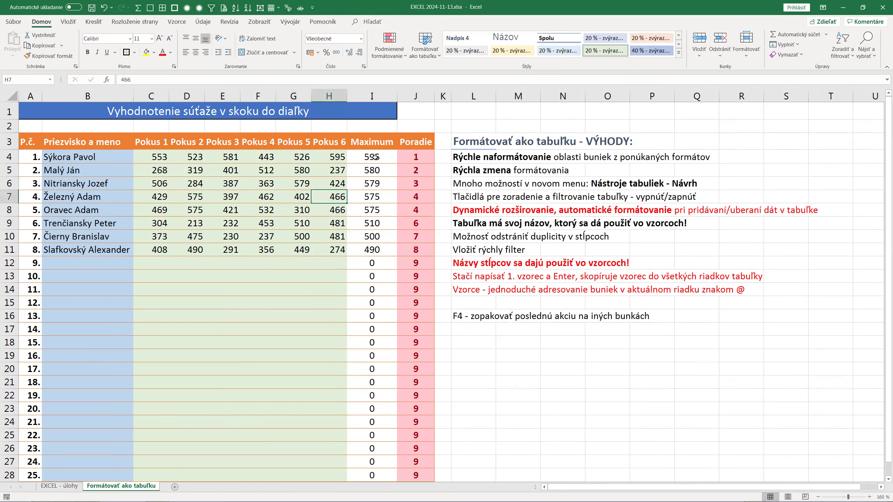
- Inspect the plain-reference MAX formula in I4 without changing it
click(375, 157)
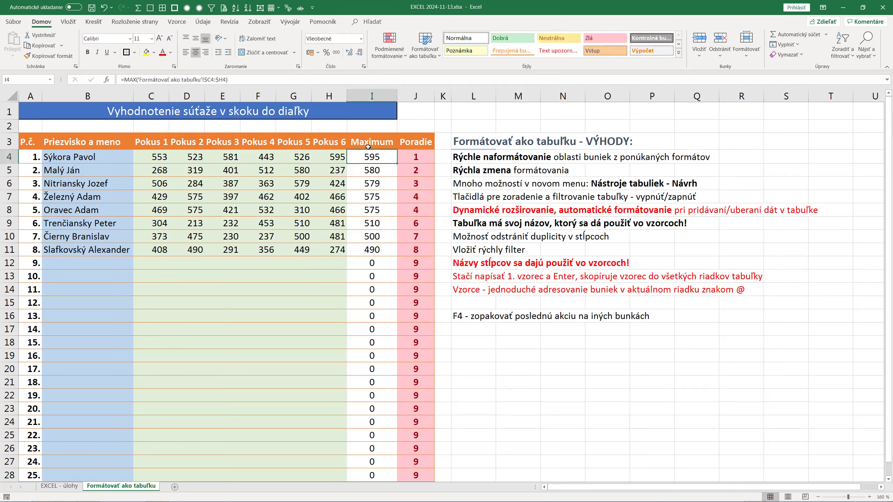
key(F2)
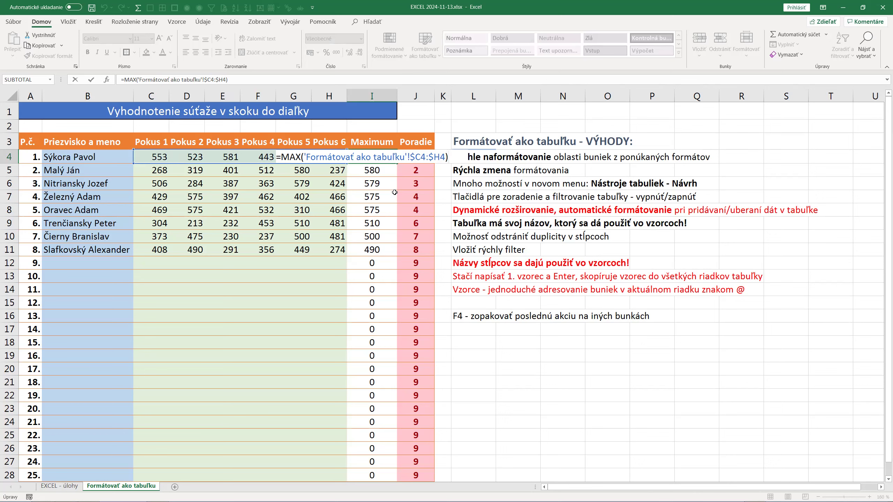
click(506, 262)
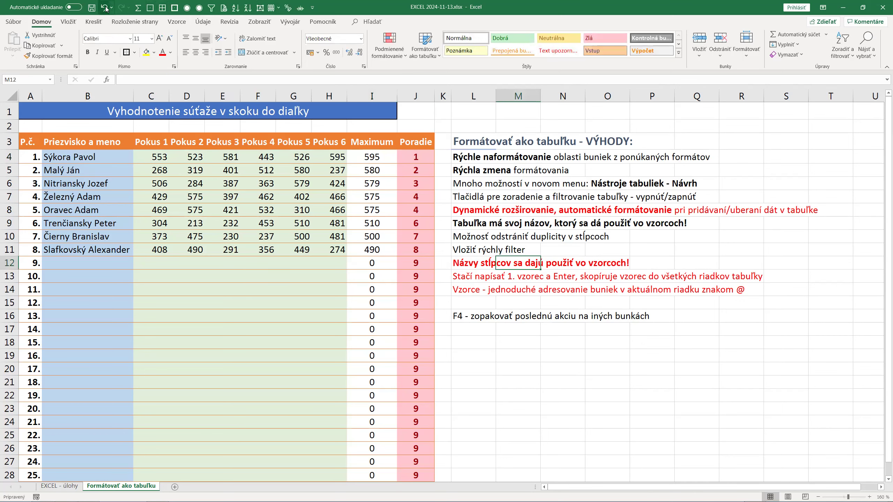
- Undo back past the conversion so the data is a table again, and check its Návrh tab
click(104, 8)
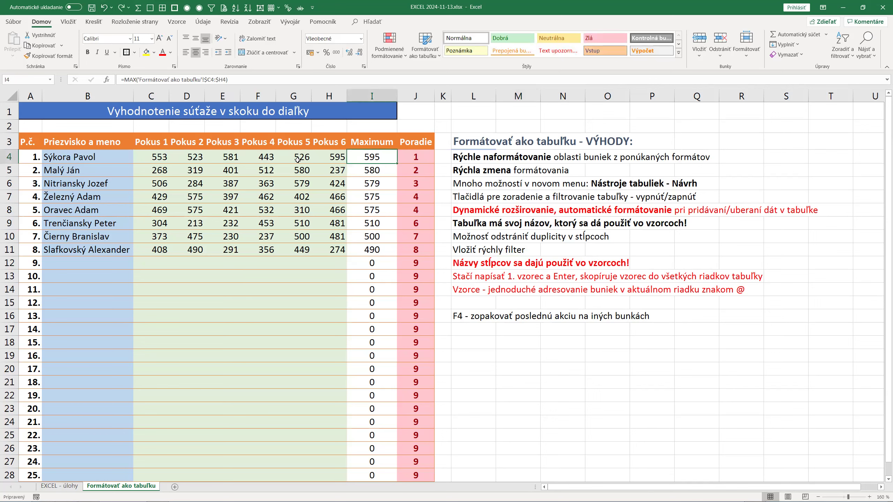
click(339, 196)
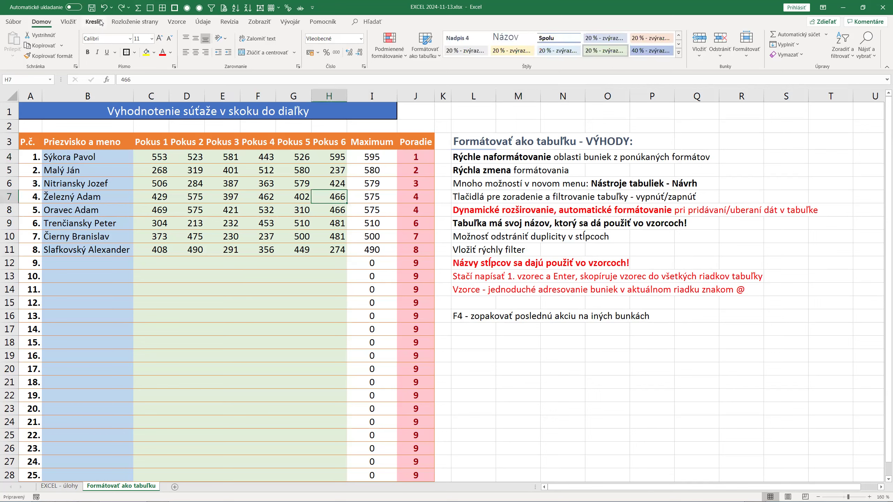
click(105, 7)
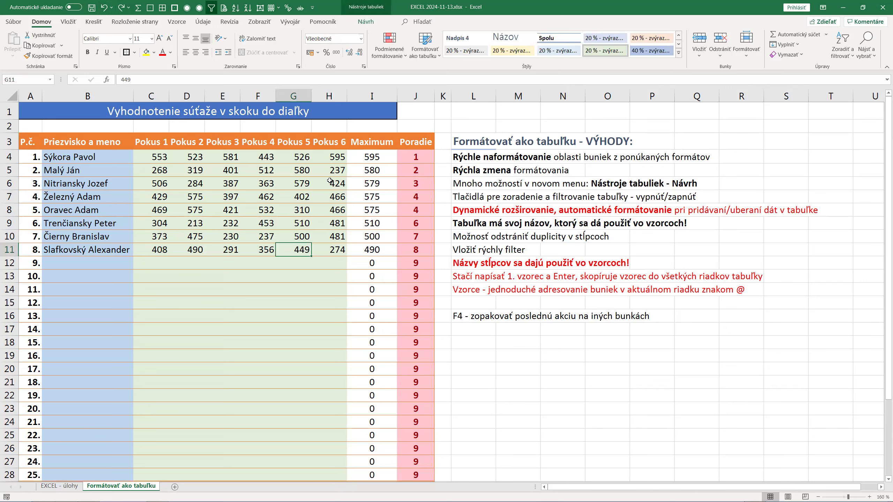
click(323, 200)
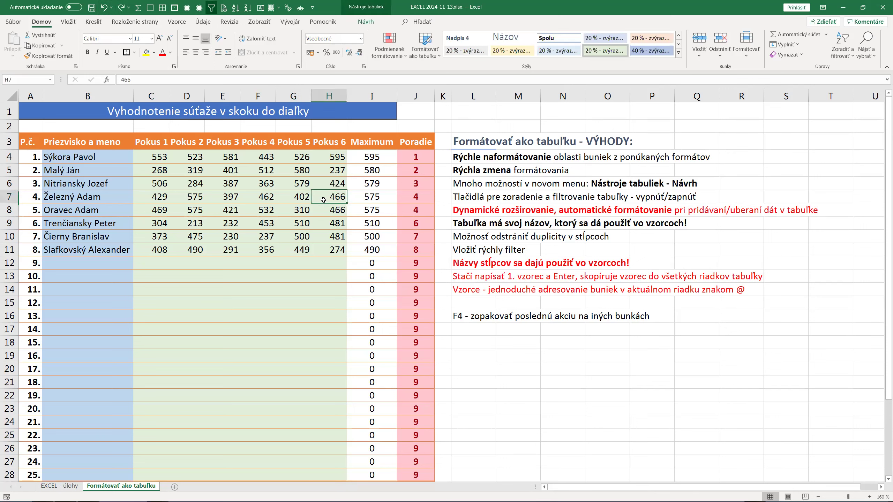
click(366, 22)
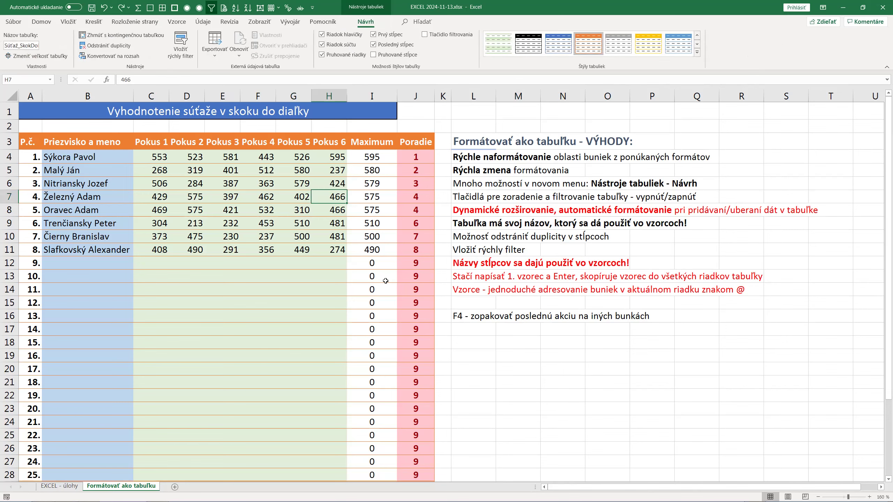
click(487, 294)
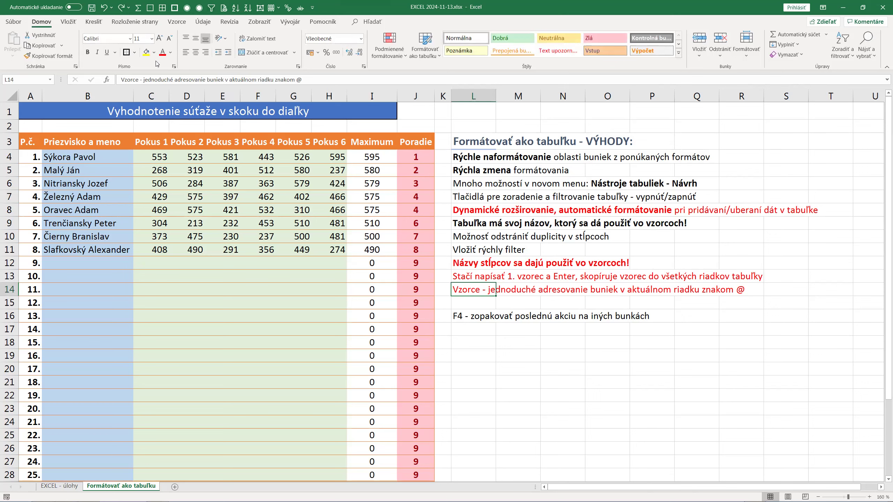
- In Name Manager, inspect Súťaž_SkokDoDiaľky and Tabuľka1, then close it
click(176, 21)
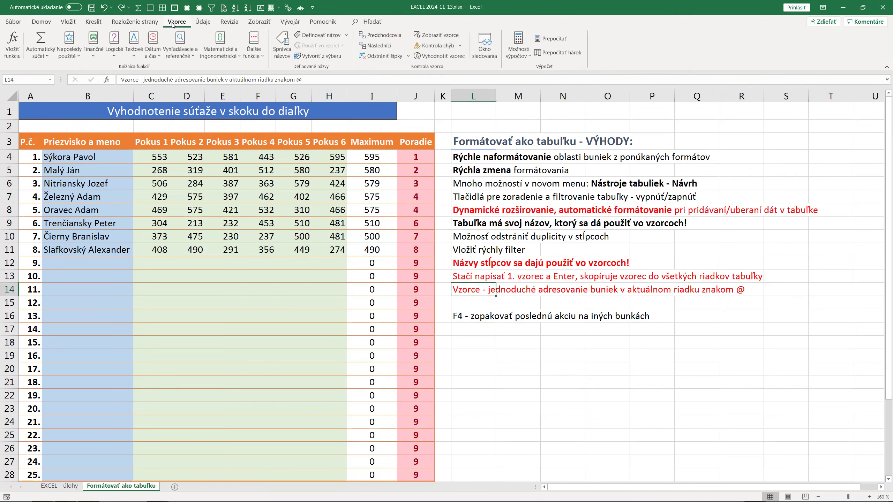
click(282, 46)
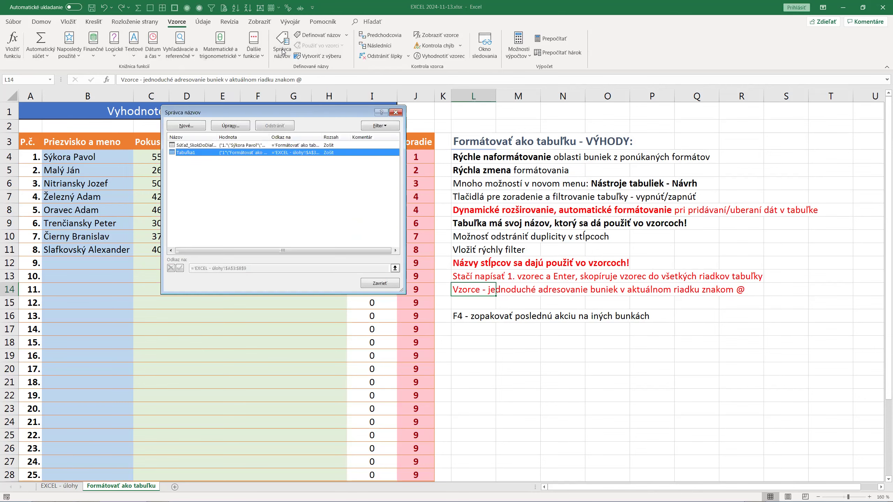
click(188, 146)
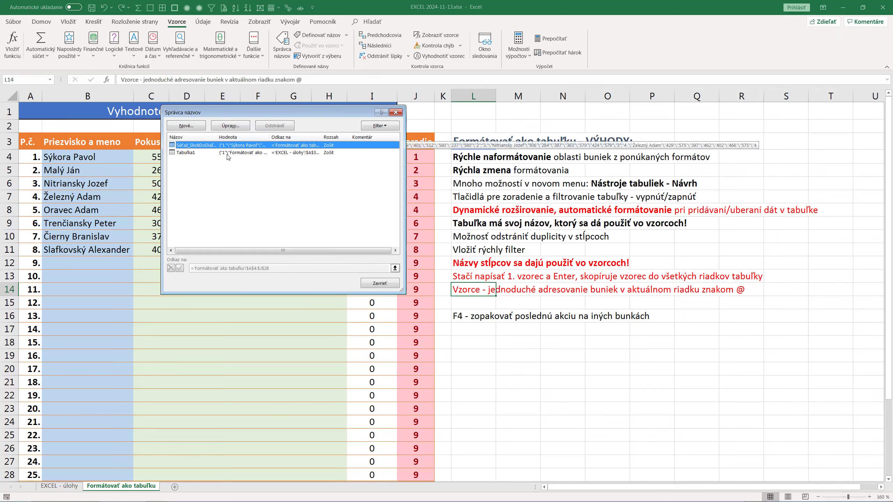
click(195, 154)
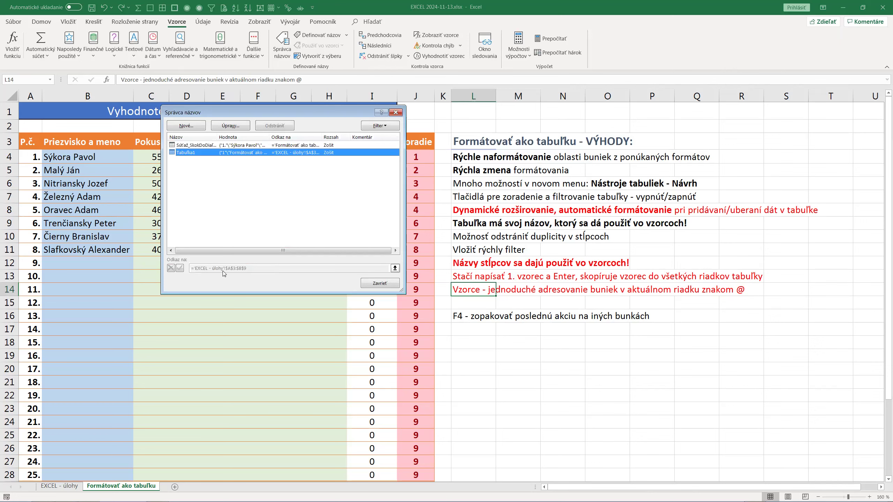
click(383, 283)
click(63, 486)
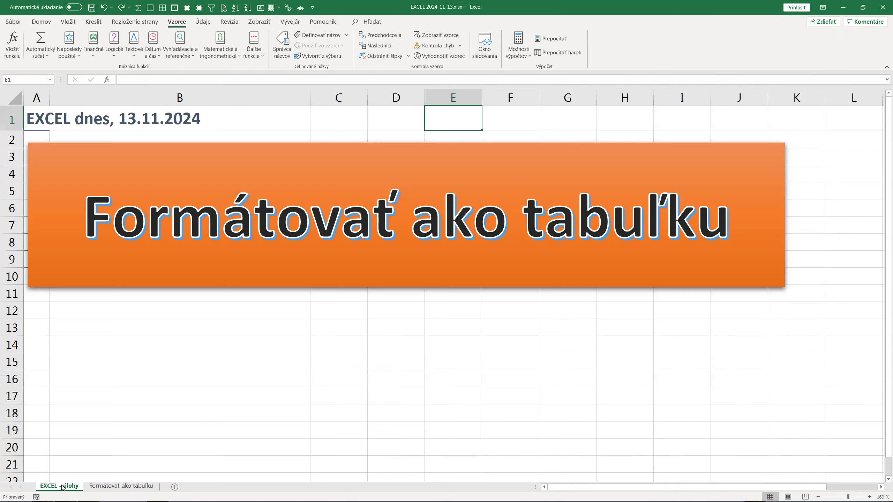
click(51, 82)
click(52, 80)
click(42, 89)
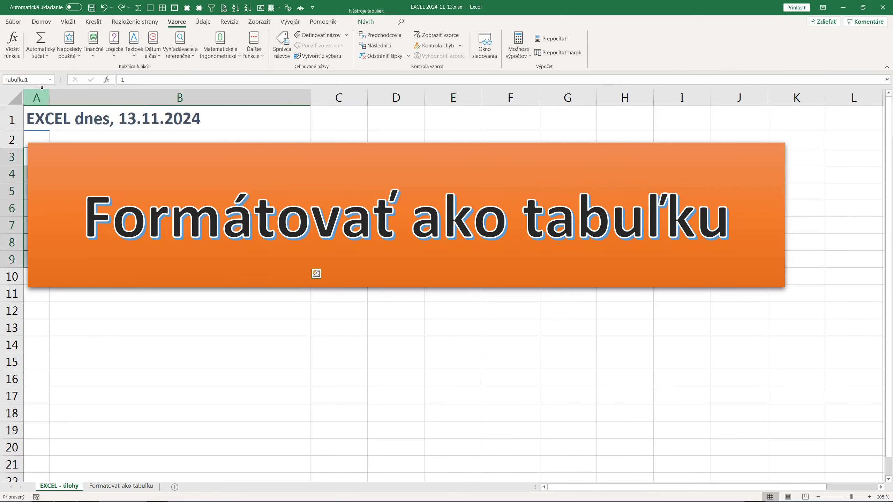
drag(165, 163, 205, 343)
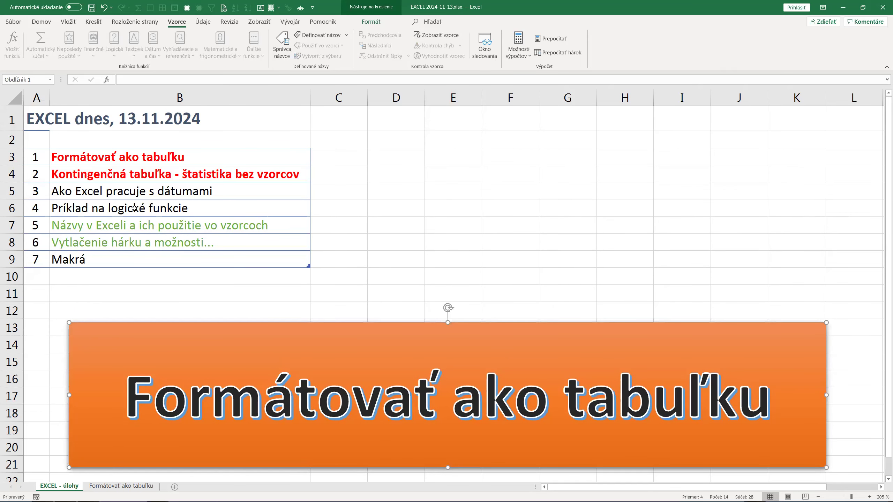
click(51, 81)
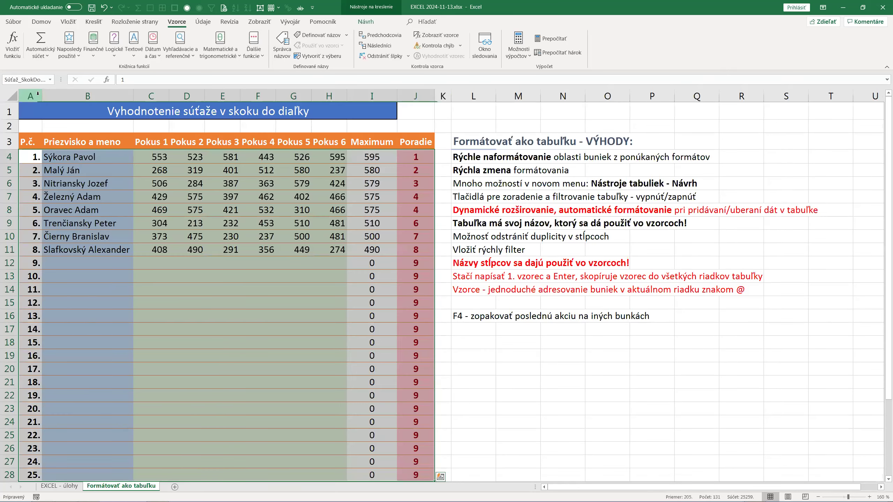
click(50, 80)
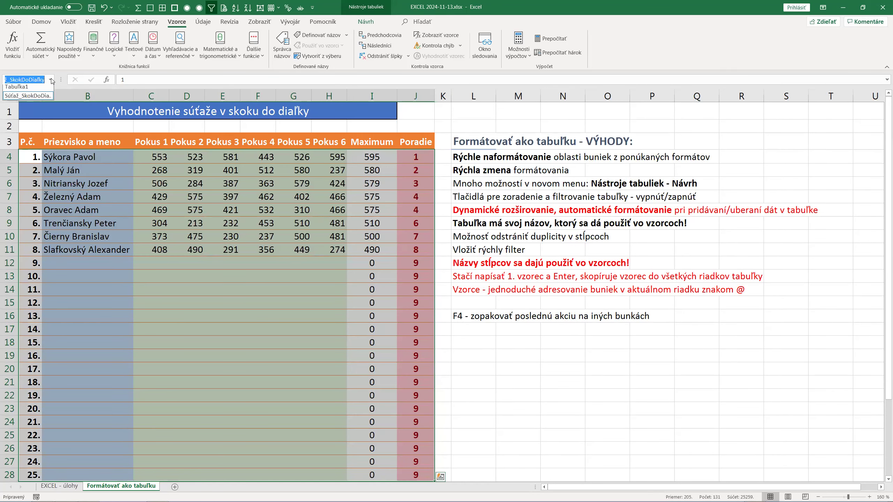
click(41, 90)
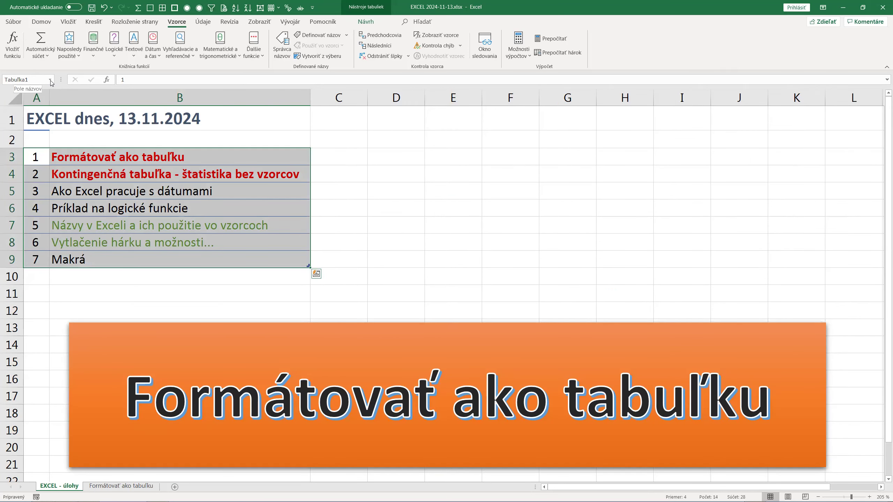
click(50, 80)
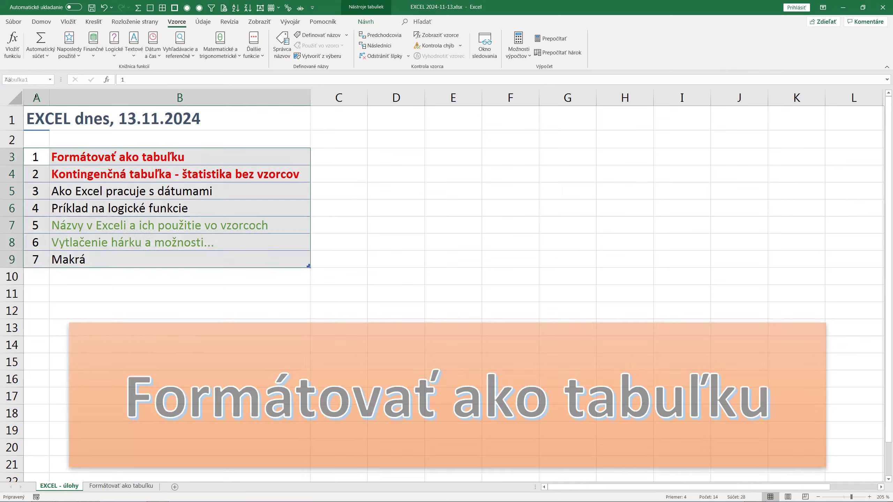
click(35, 98)
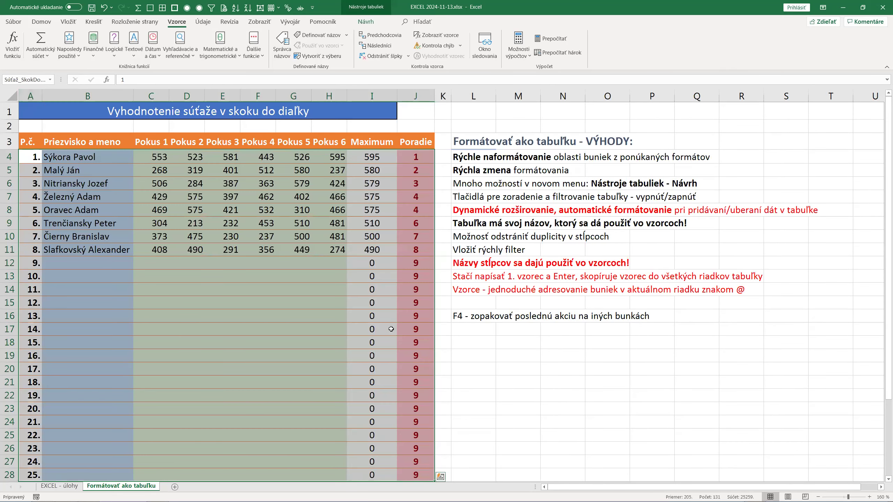
- Save the workbook, show the table's Návrh options, and select the Maximum cell I4
click(392, 329)
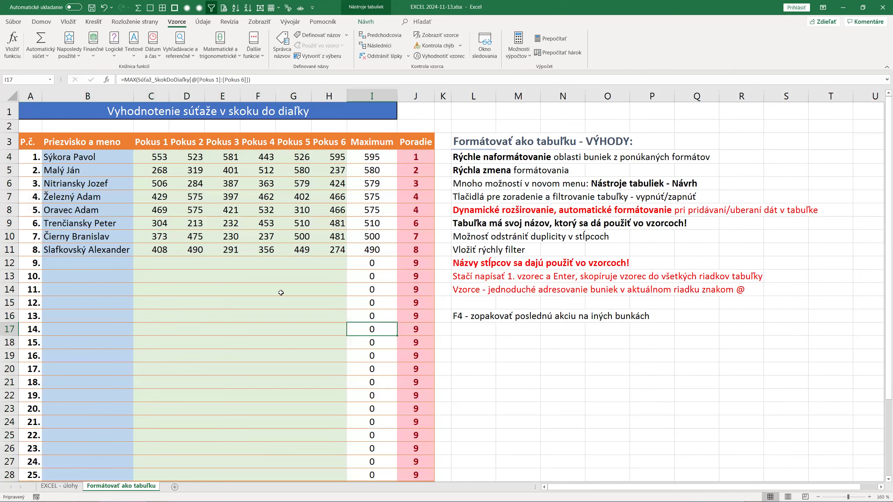
click(298, 207)
key(ctrl+s)
click(365, 22)
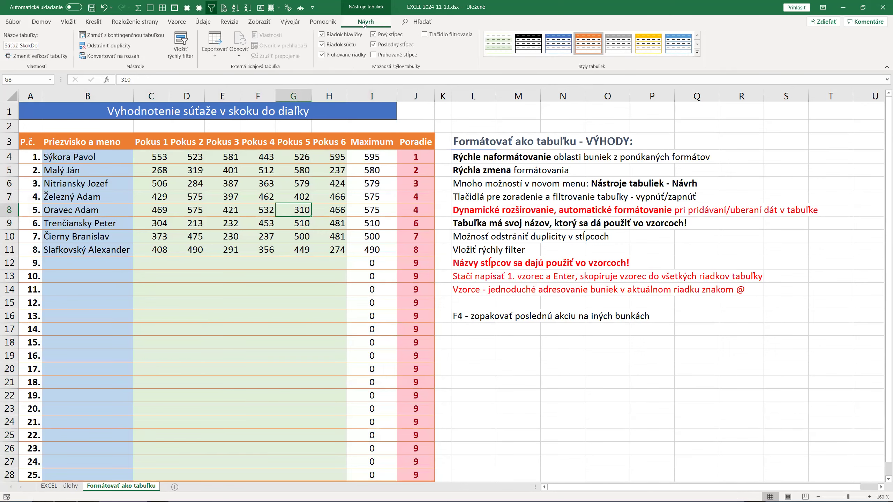
click(359, 159)
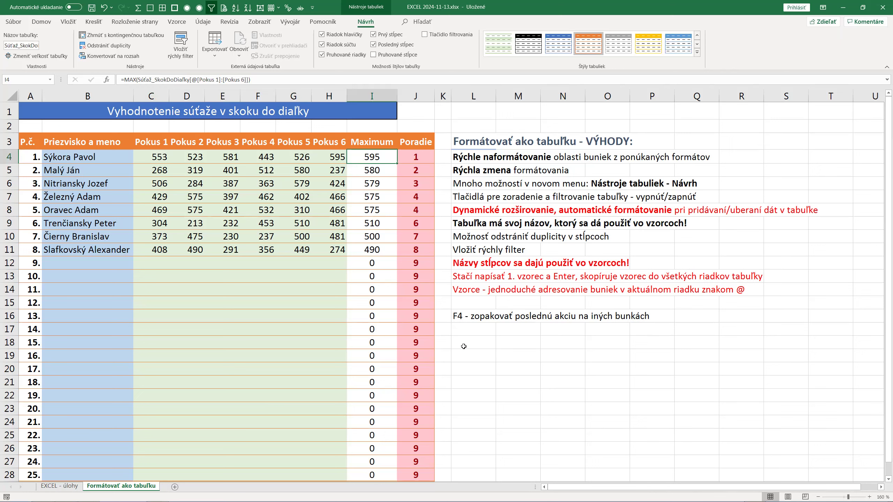
- Enter =SUM(Súťaž_SkokDoDiaľky) in L18 using the suggested table name
click(492, 345)
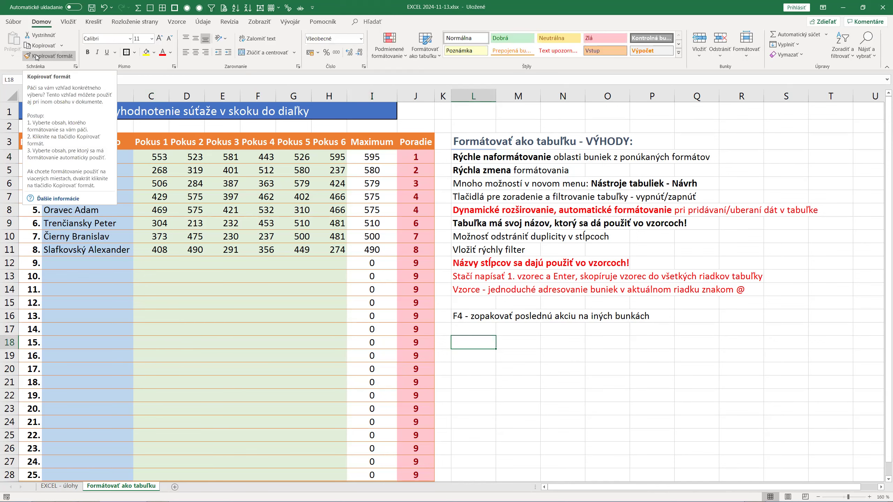
text(=)
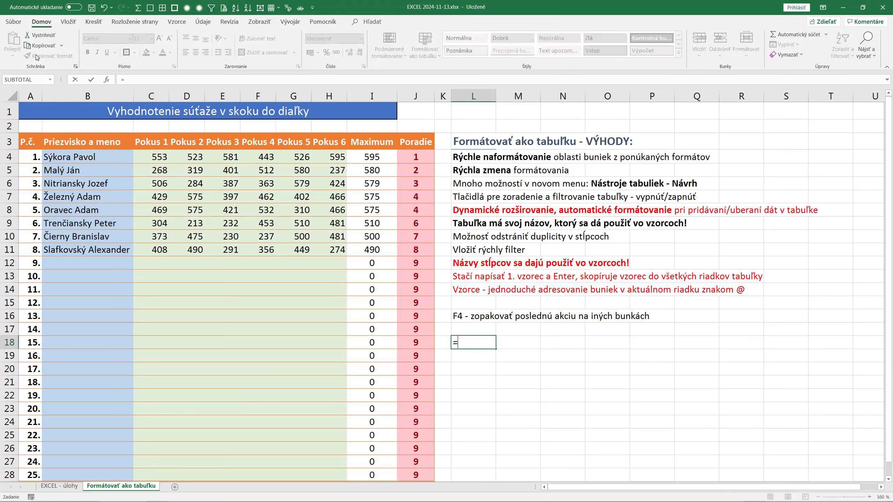
text(sum)
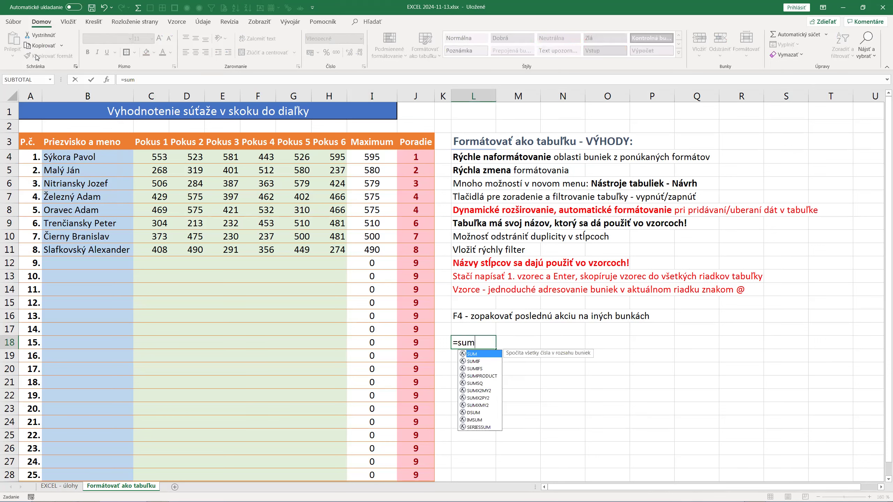
text(()
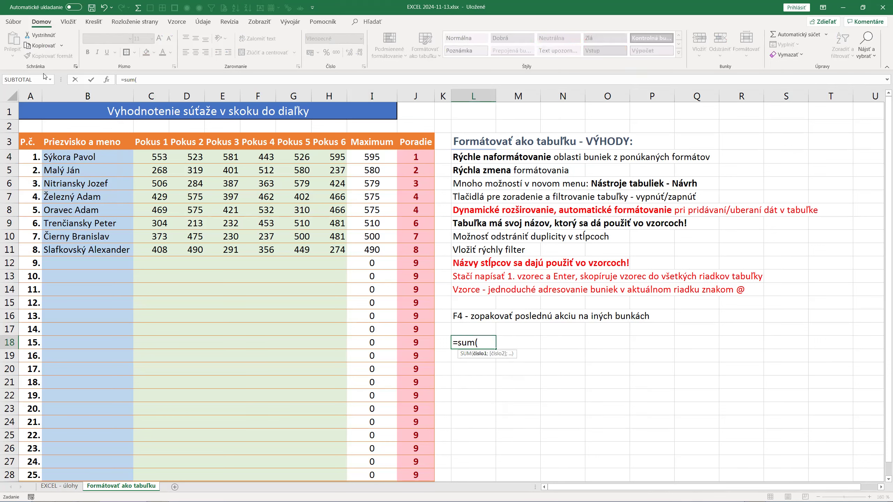
text(sú)
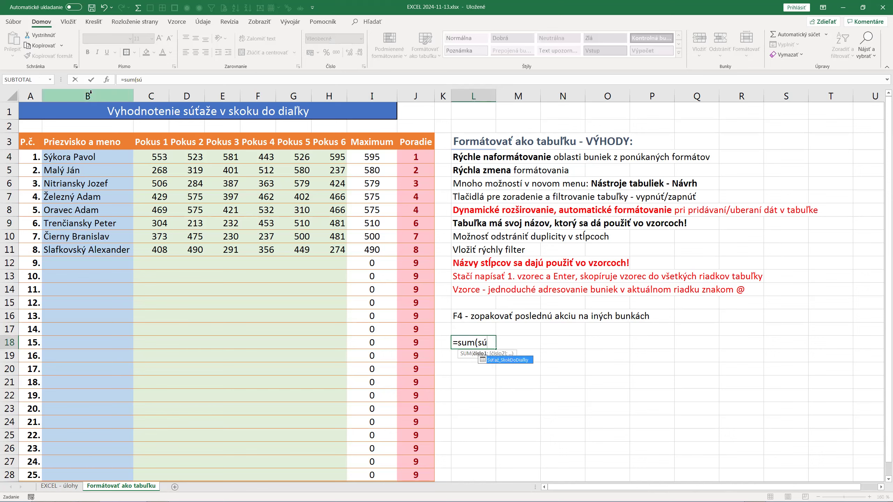
key(Tab)
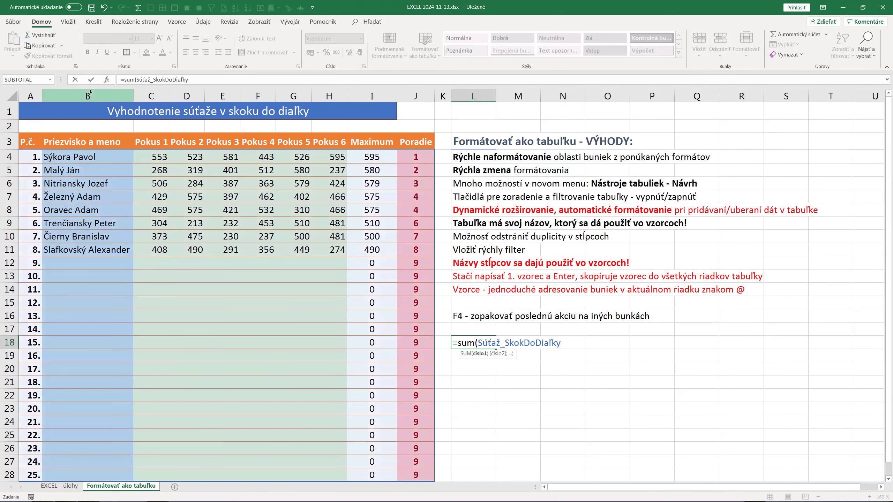
key(Return)
- Review the L18 formula and its 25259 total, then clear the cell
key(Up)
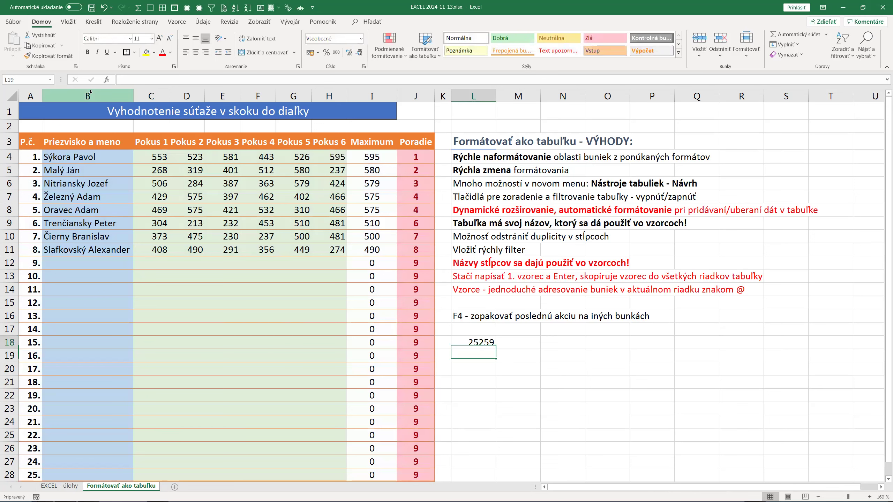
key(F2)
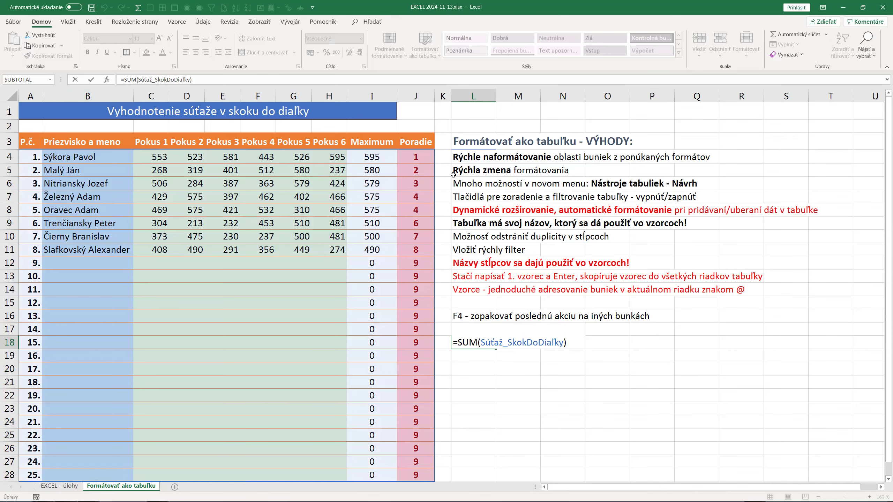
scroll(395, 226, down, 1)
scroll(395, 226, down, 4)
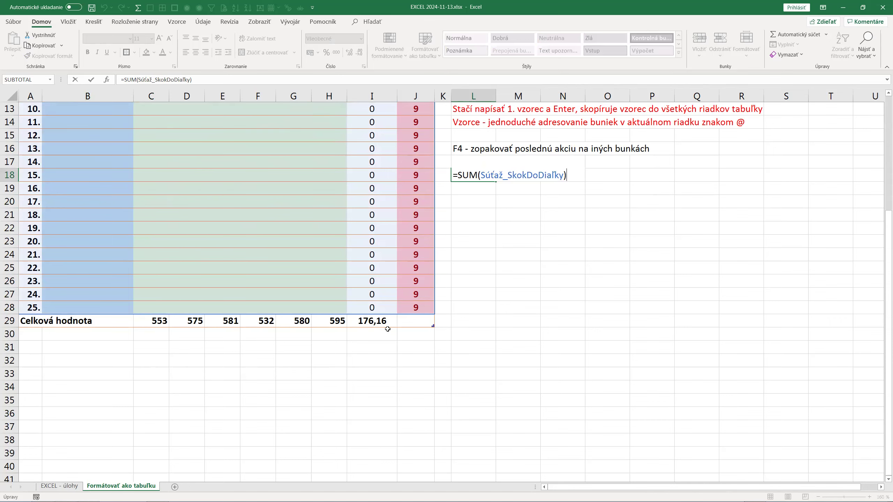
scroll(253, 322, up, 1)
scroll(271, 319, up, 4)
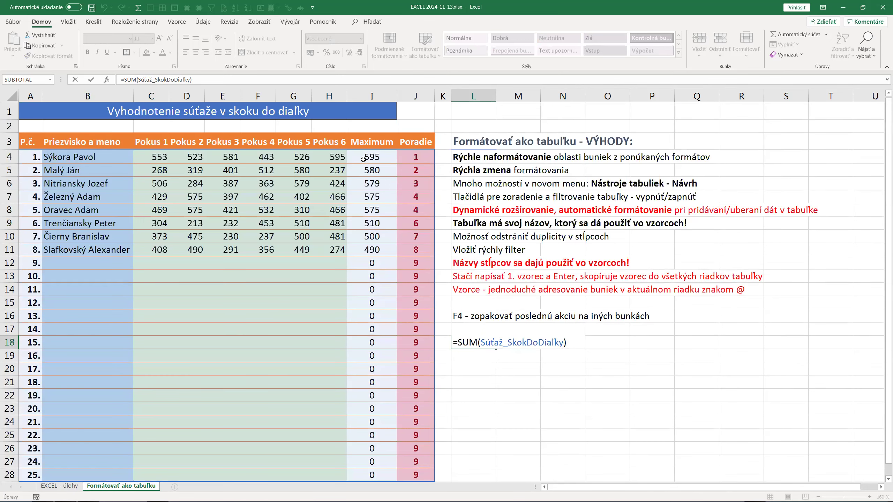
scroll(398, 337, down, 2)
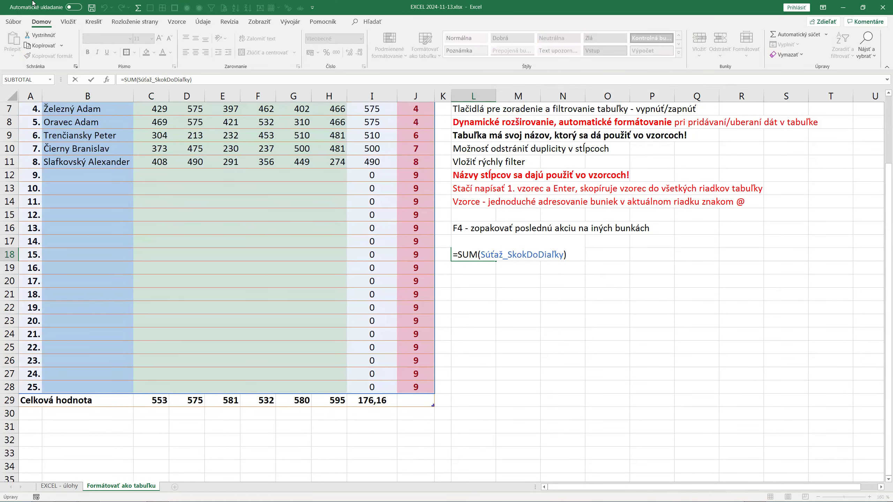
key(ctrl+Return)
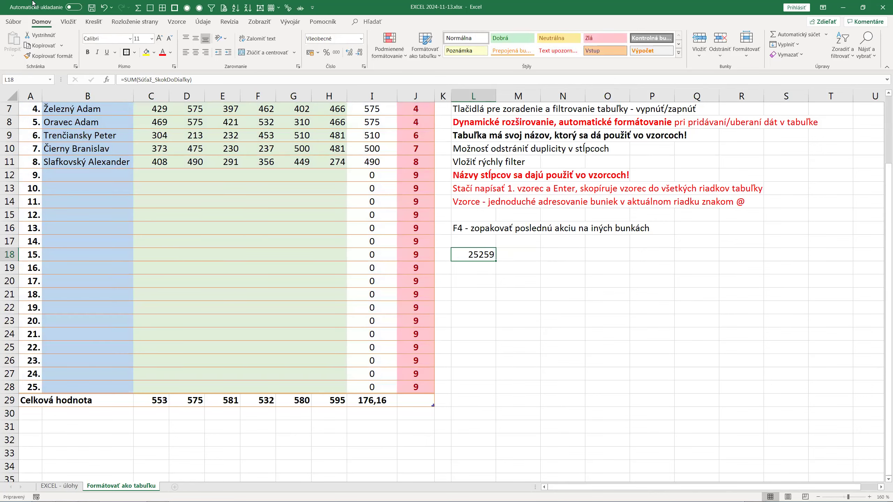
key(Delete)
- Browse the Formátovať ako tabuľku and Štýly tabuliek galleries, closing both without applying a style
click(491, 243)
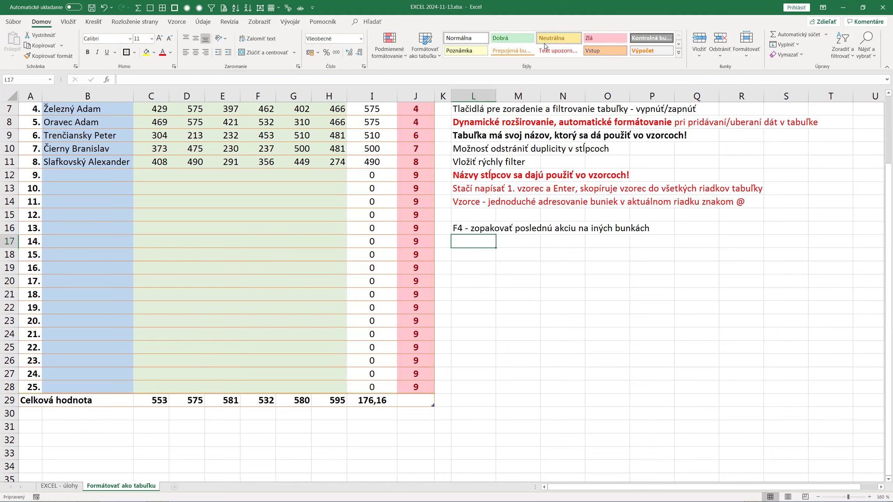
click(427, 58)
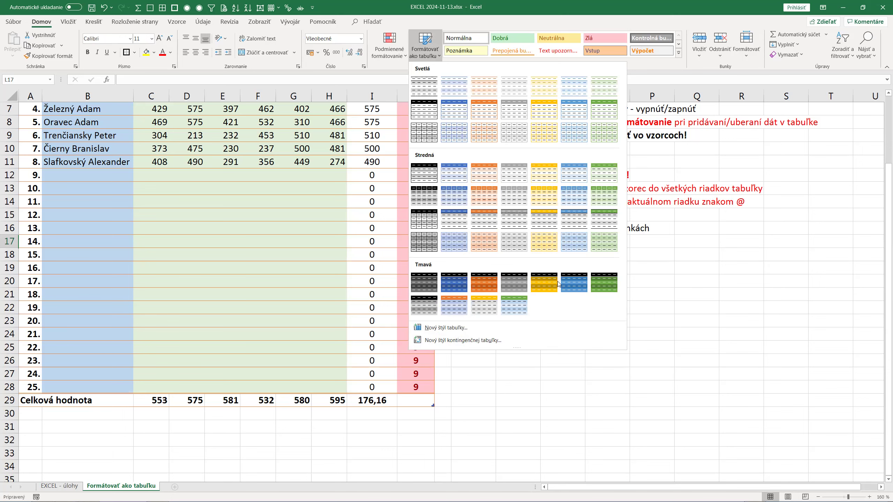
click(309, 148)
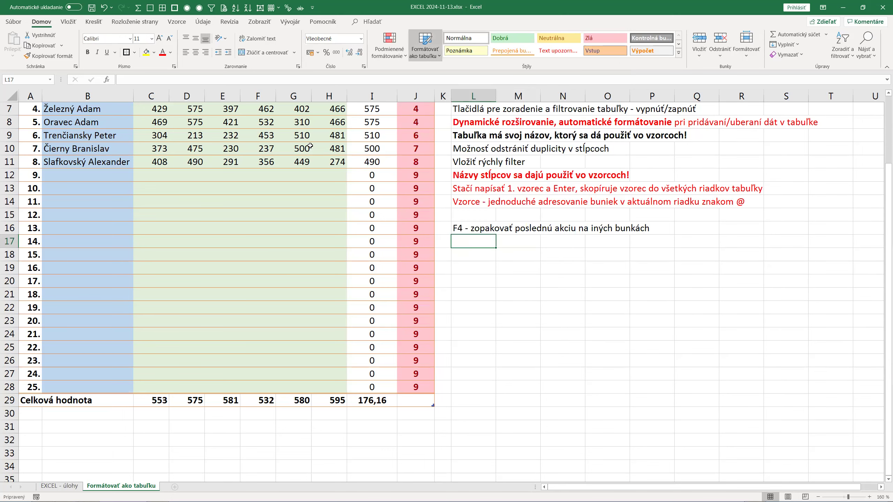
click(364, 22)
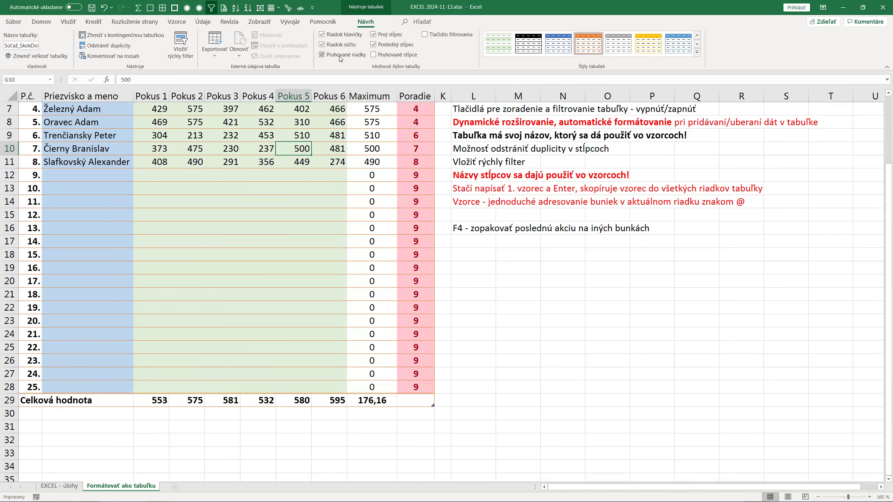
click(697, 53)
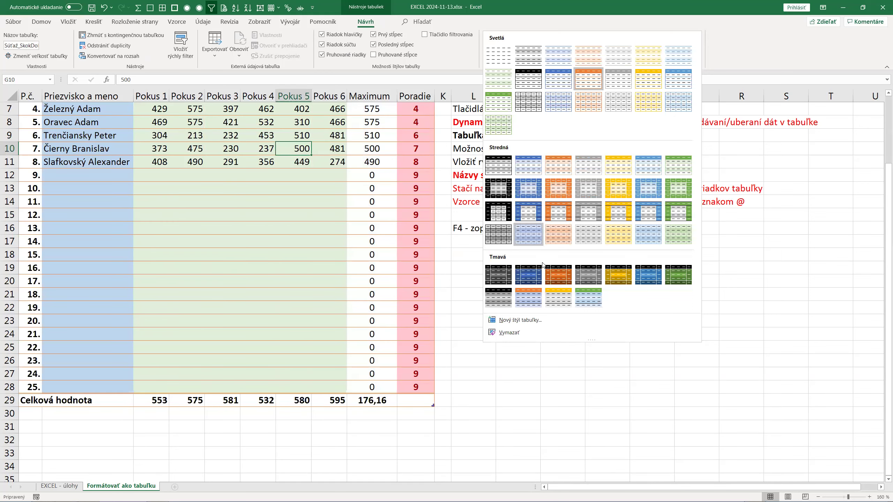
click(549, 387)
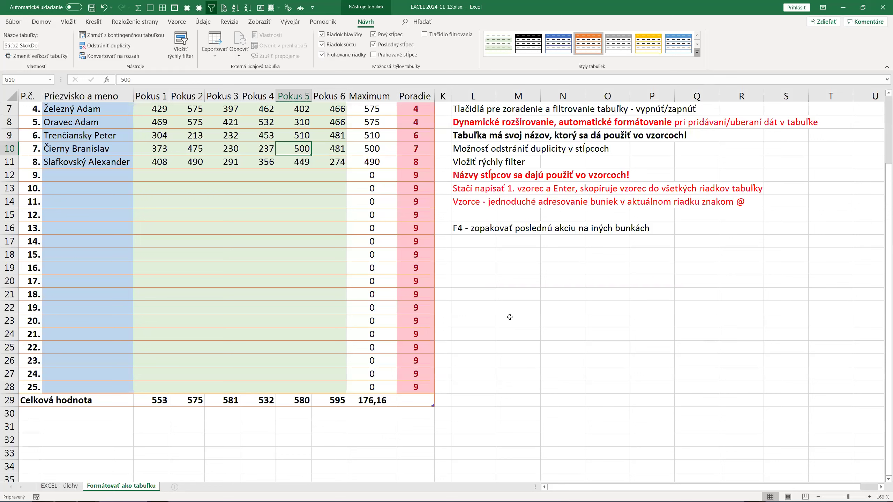